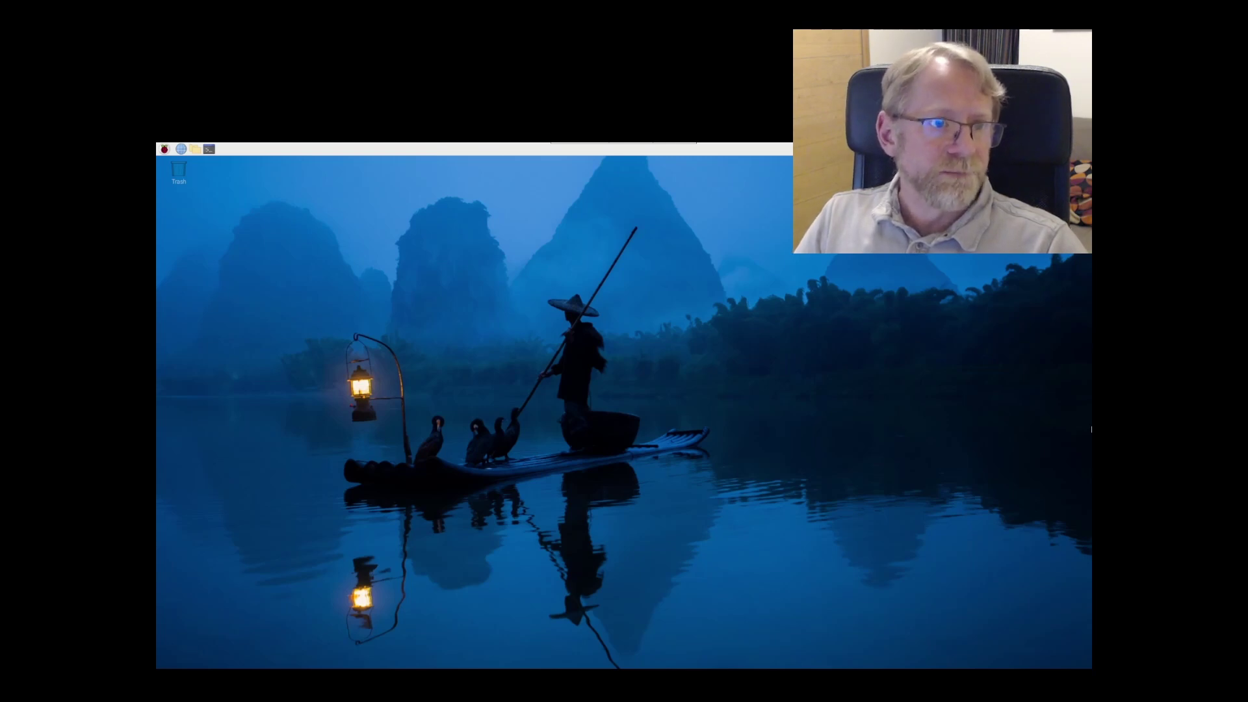
pyautogui.click(181, 149)
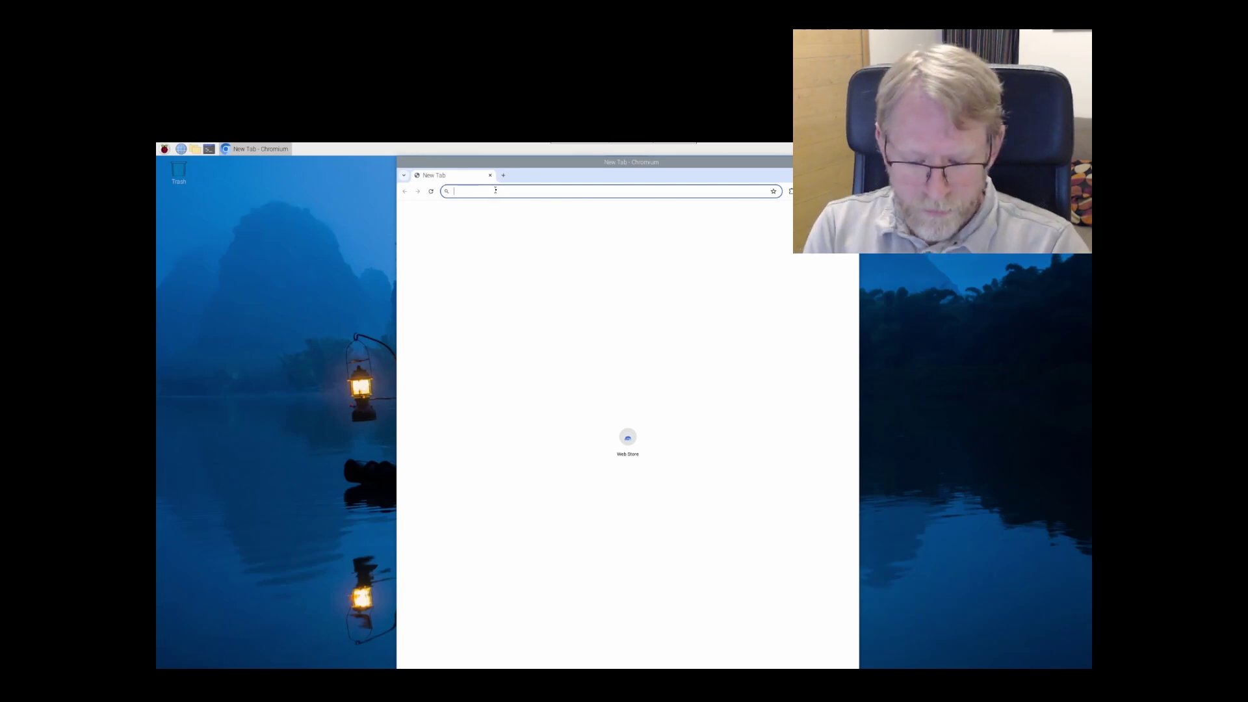
pyautogui.write('www')
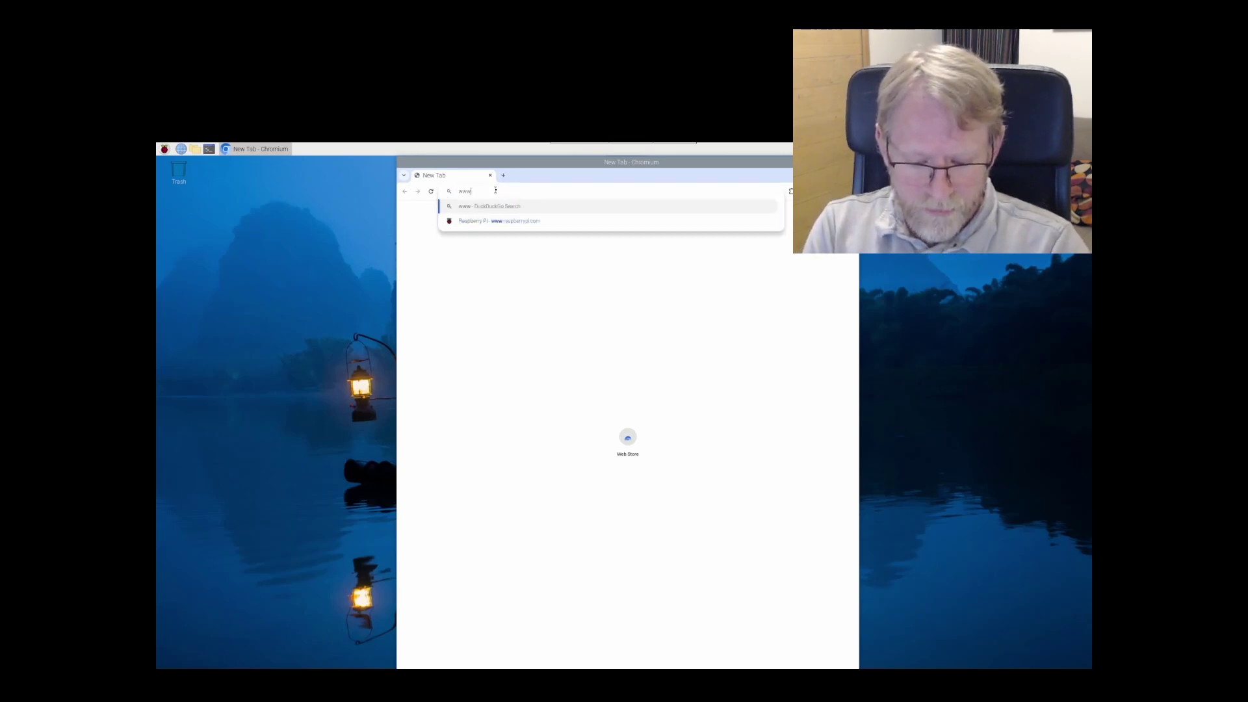
pyautogui.write('.github.com')
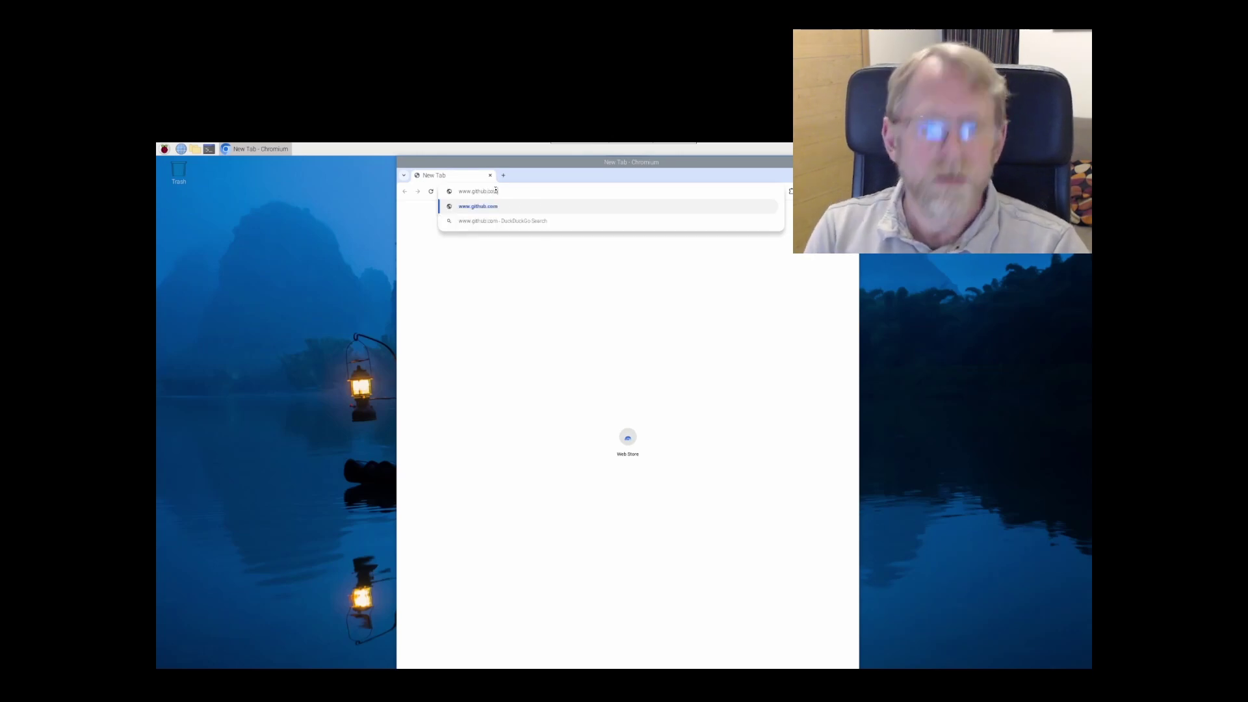
pyautogui.write('/OpenRadioss')
pyautogui.press('Return')
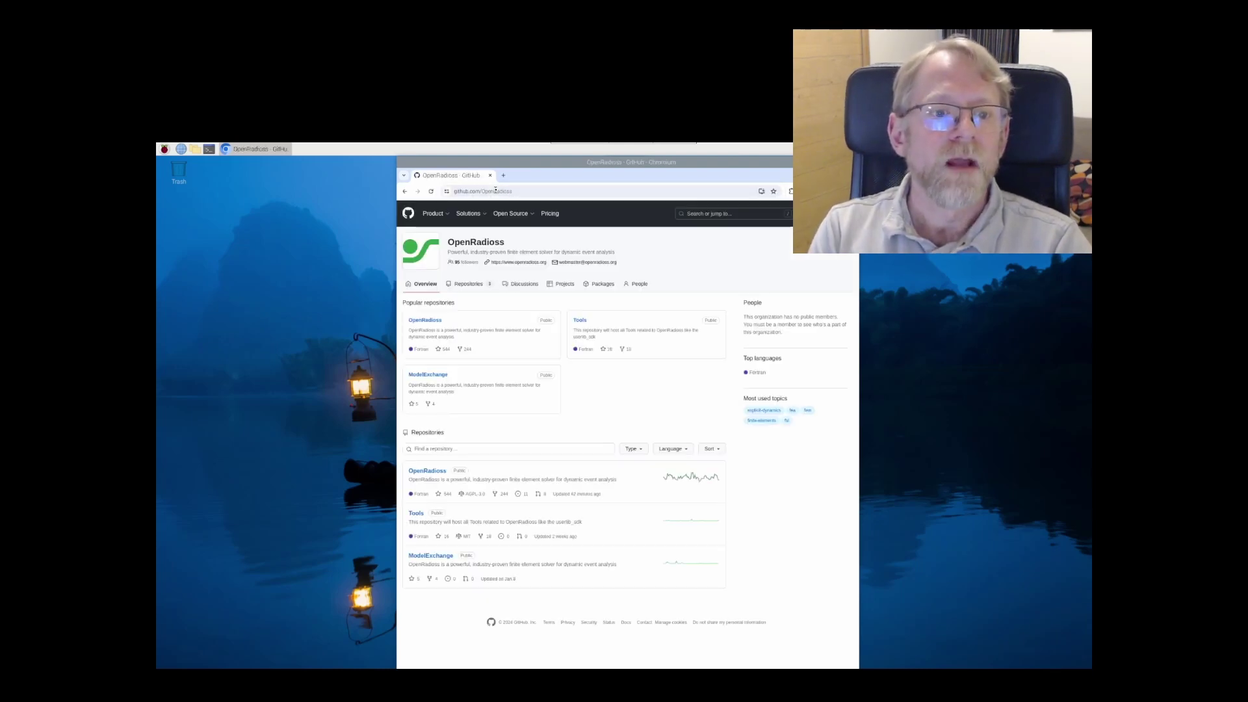
# Step: From the OpenRadioss repository README, follow 'How to Build OpenRadioss' to 'Build environment on Linux ARM64'
pyautogui.click(418, 321)
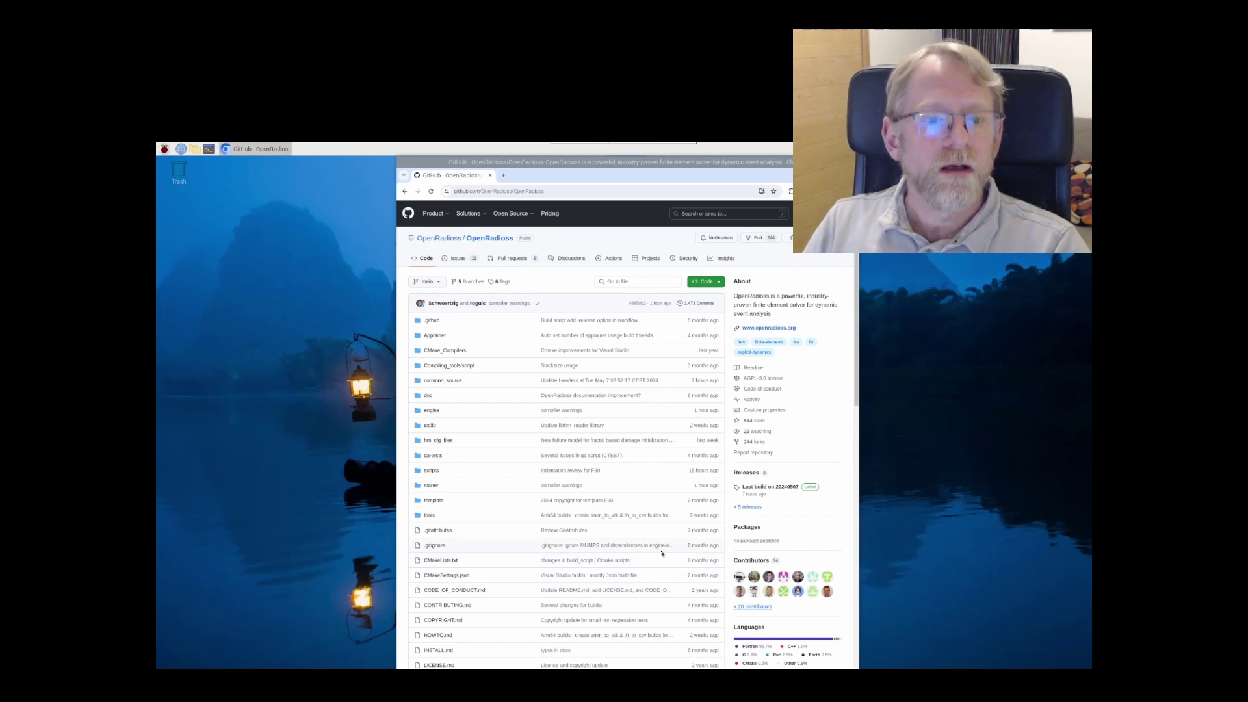
pyautogui.scroll(-9, 691, 554)
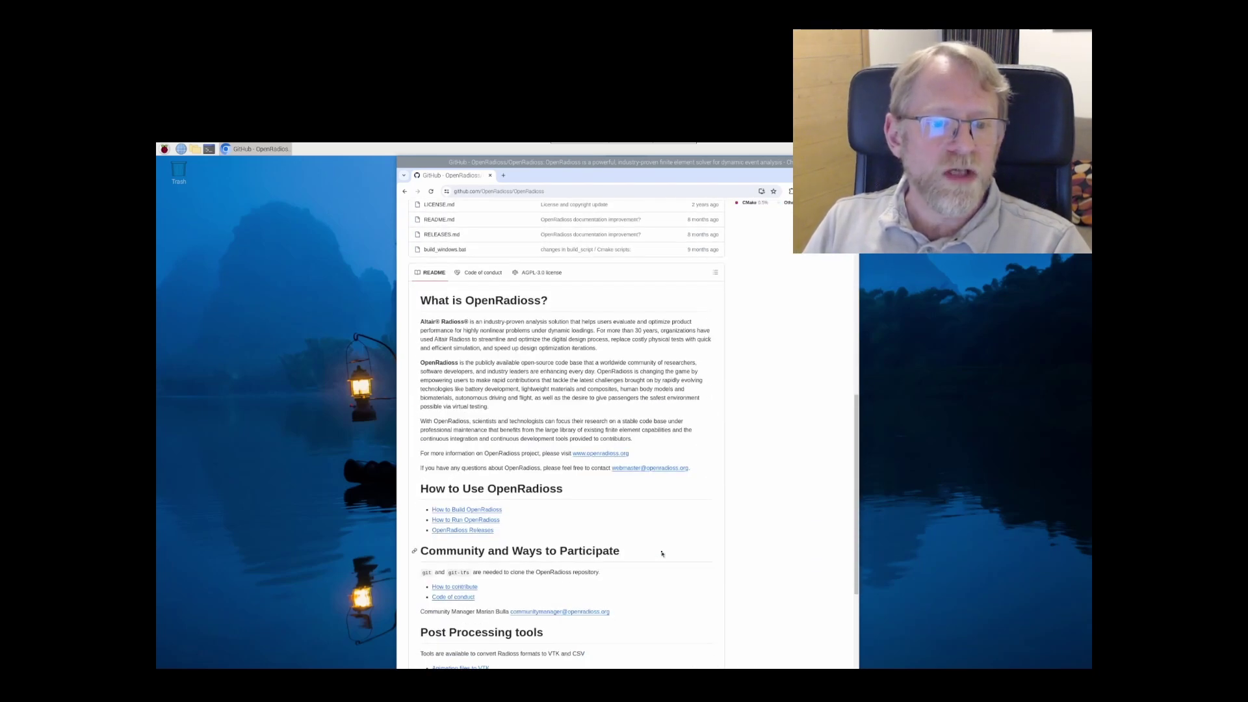
pyautogui.click(465, 511)
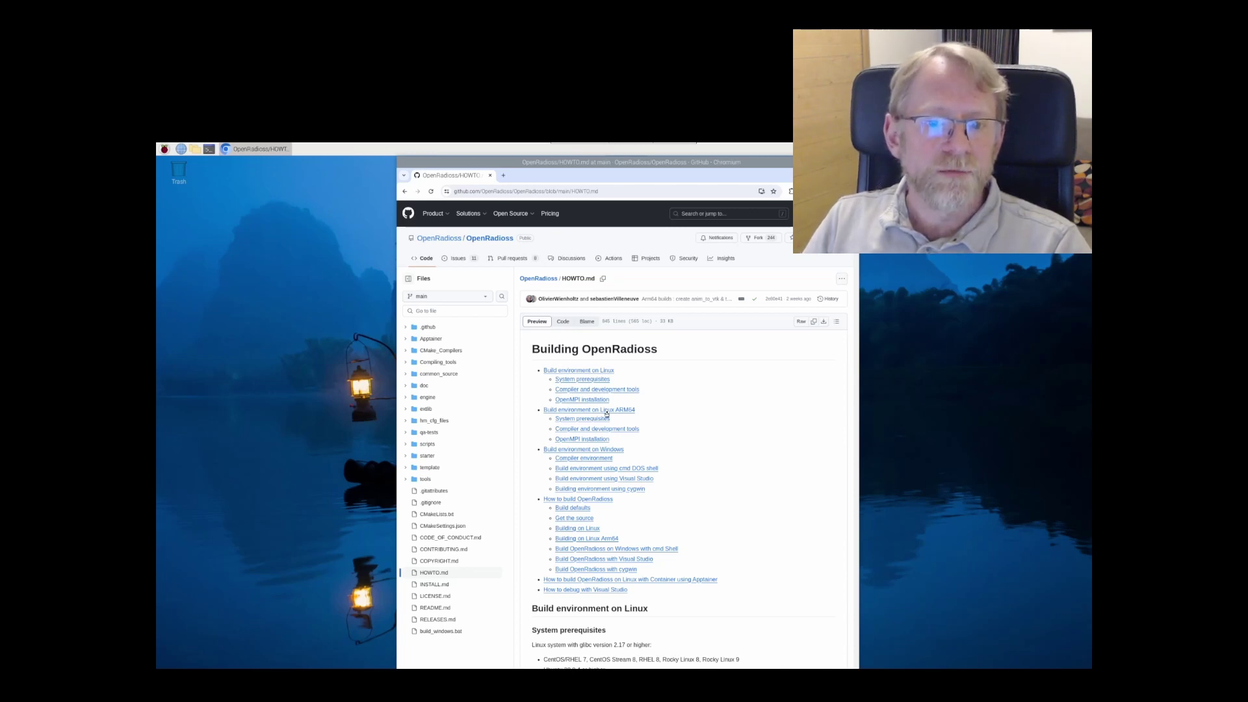
pyautogui.click(607, 411)
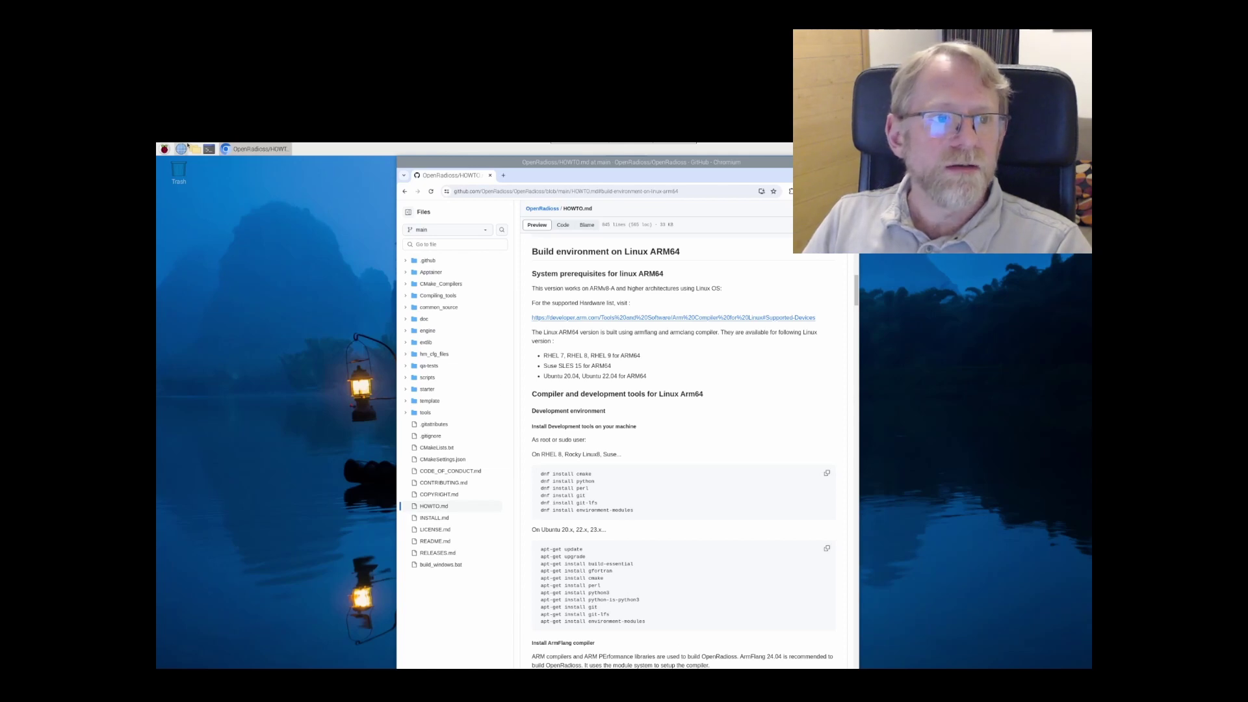
# Step: Open a new terminal beside the browser and start a root shell with sudo -i
pyautogui.click(209, 150)
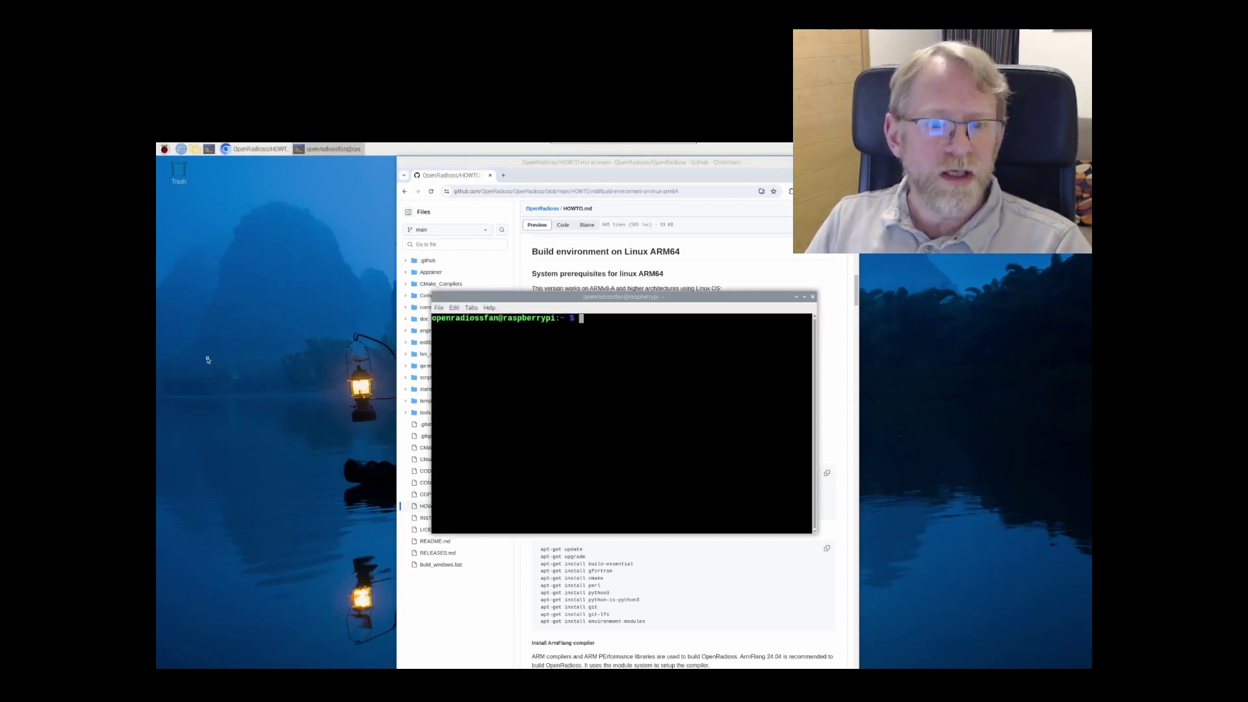
pyautogui.moveTo(506, 297); pyautogui.dragTo(270, 279)
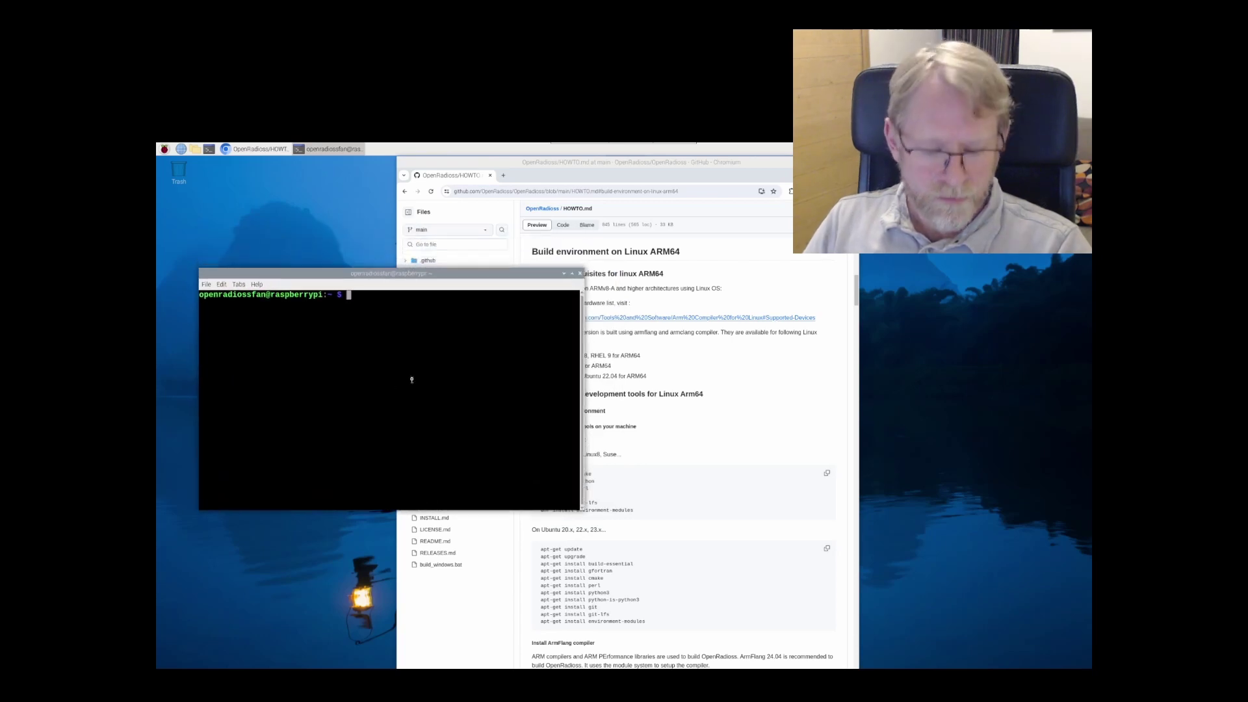
pyautogui.write('sud')
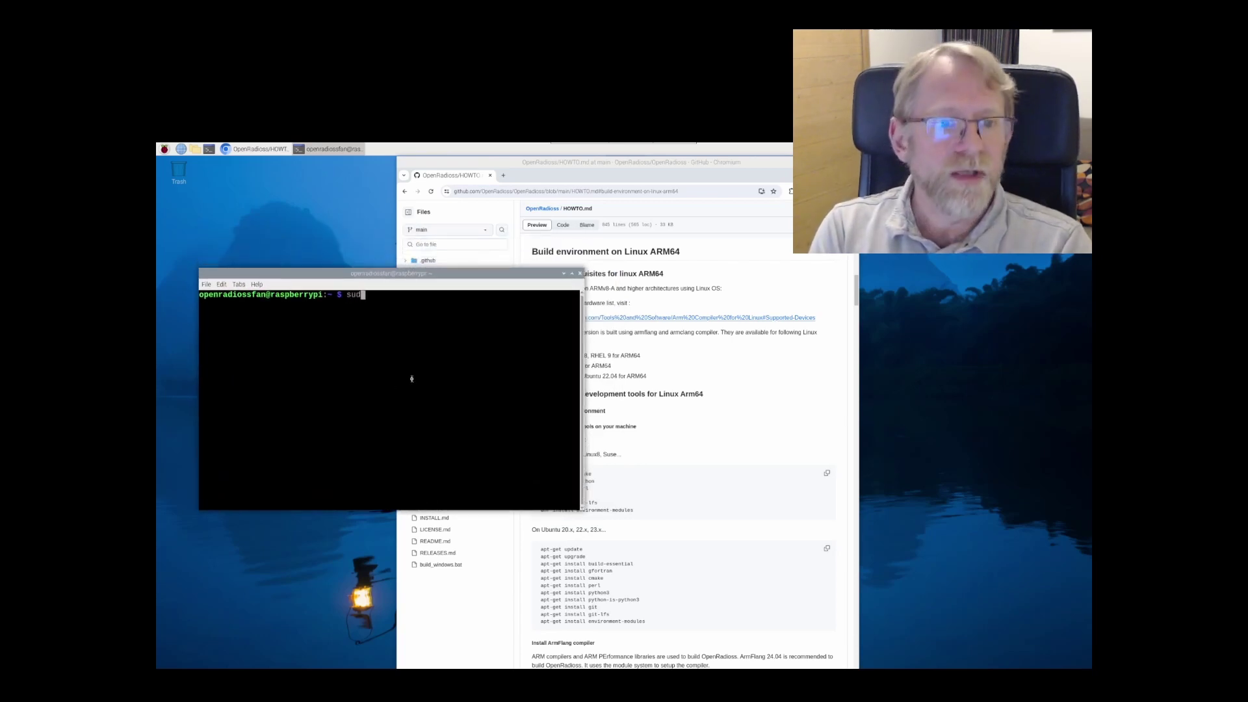
pyautogui.write('o')
pyautogui.press('Return')
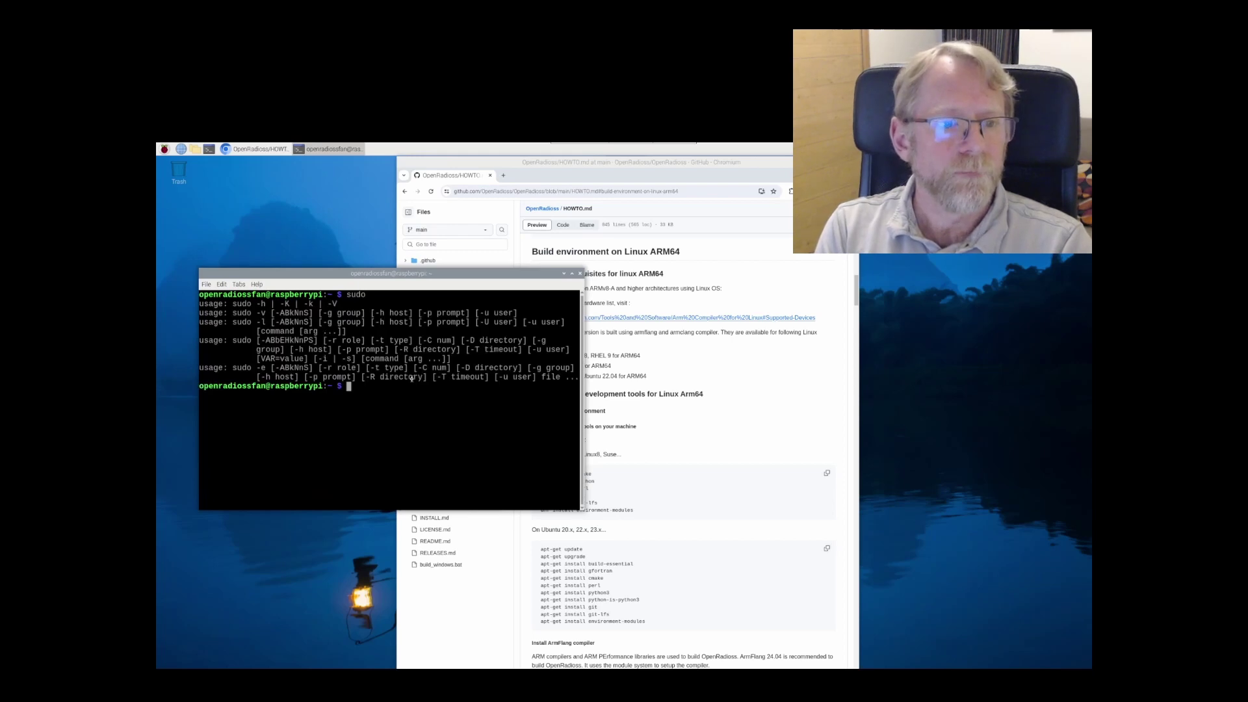
pyautogui.press('Up')
pyautogui.write('-i')
pyautogui.press('Return')
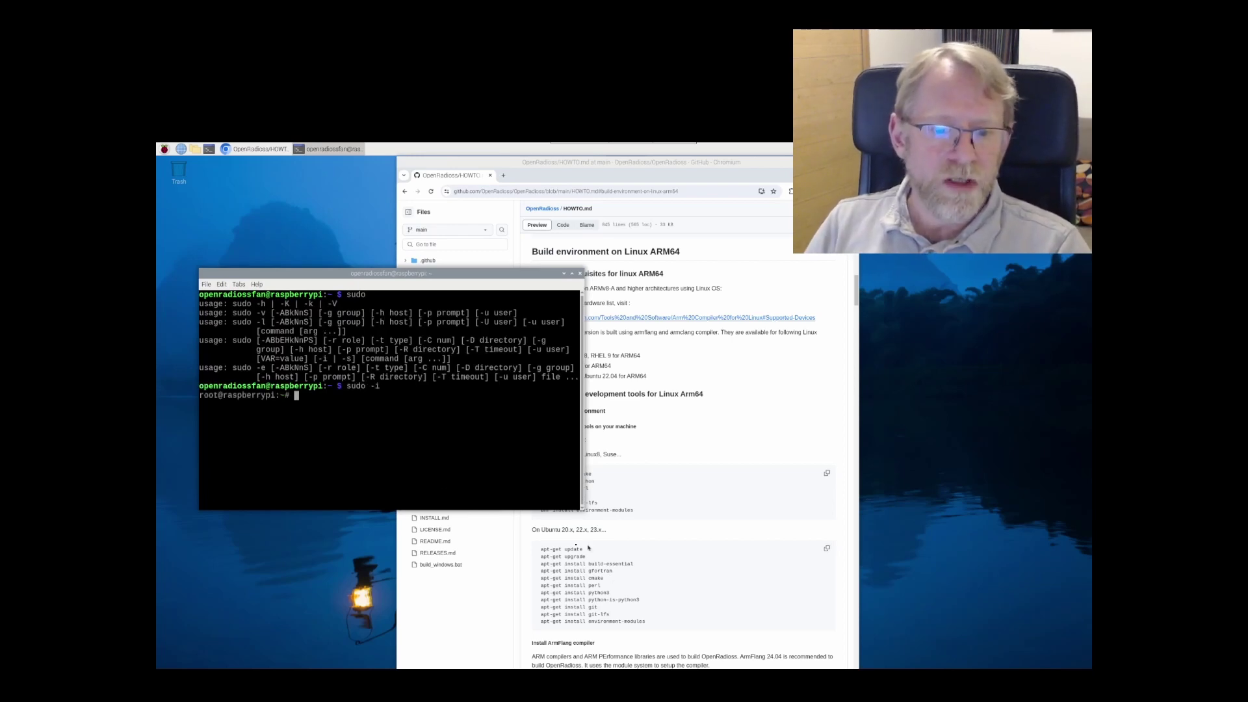
# Step: Copy the guide's Ubuntu apt-get commands into the root shell and run them
pyautogui.moveTo(539, 550); pyautogui.dragTo(646, 622)
pyautogui.middleClick(329, 422)
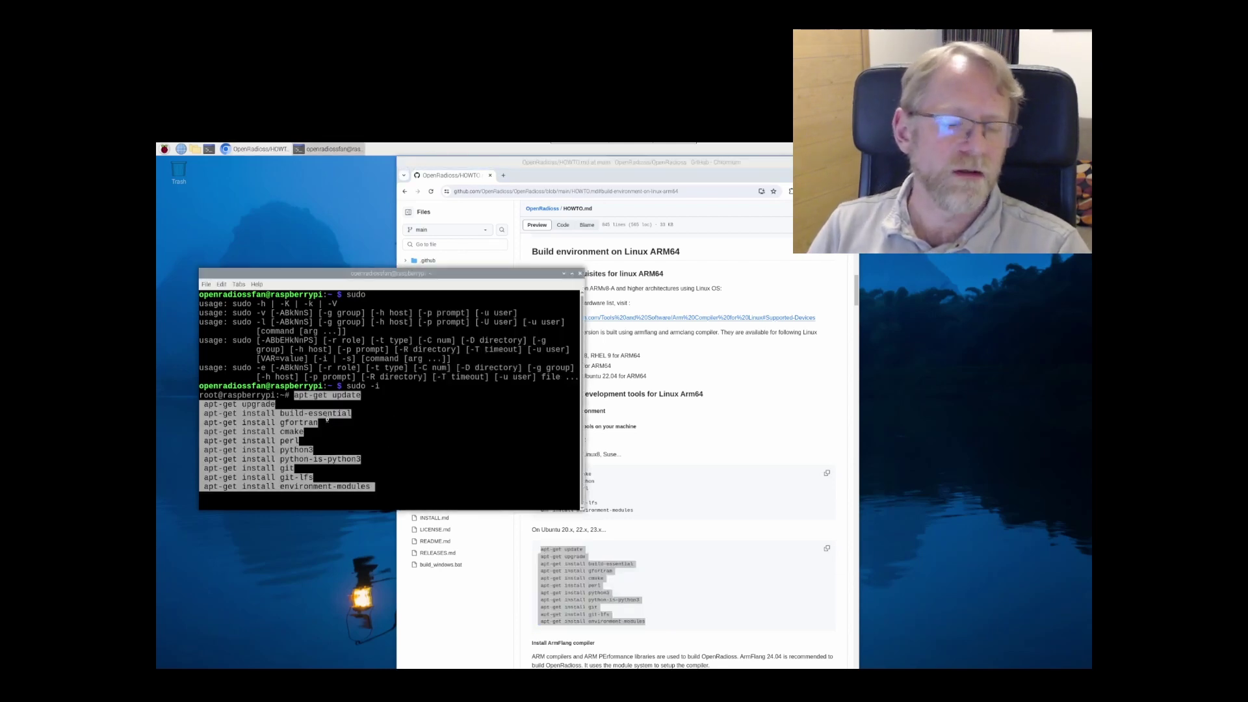
pyautogui.press('Return')
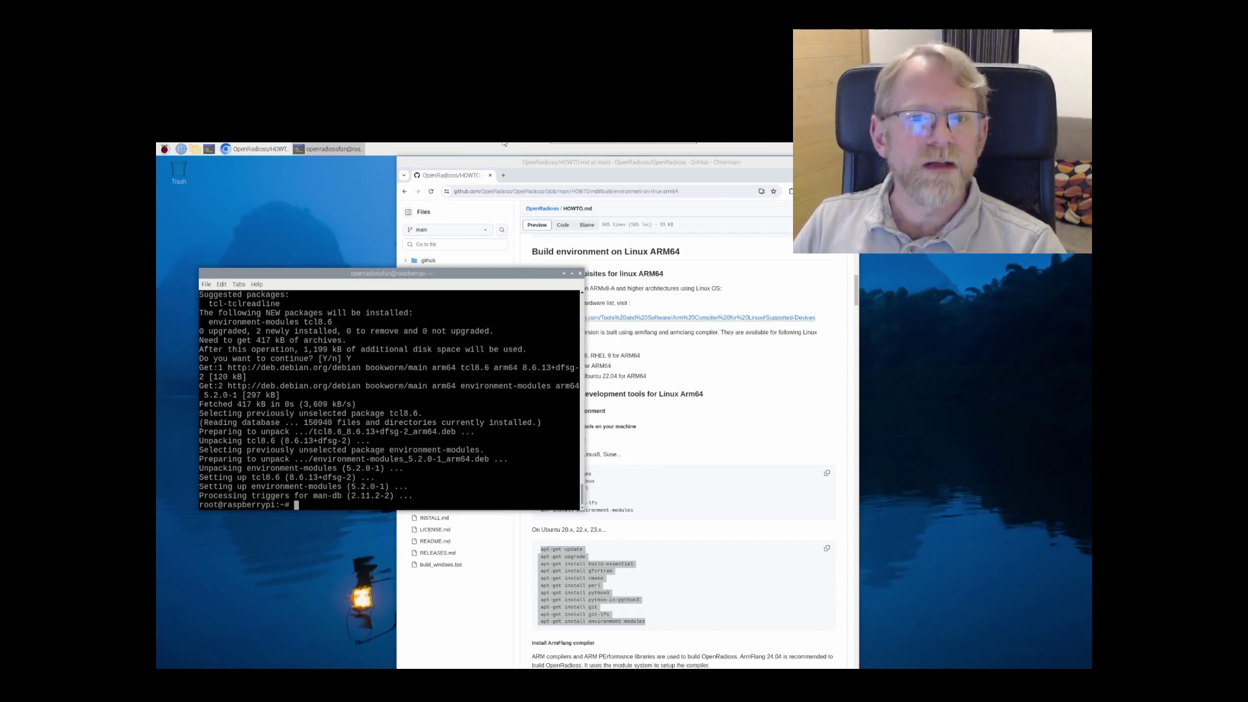
# Step: Return to the build guide and follow its ArmFlang compiler download link
pyautogui.click(772, 420)
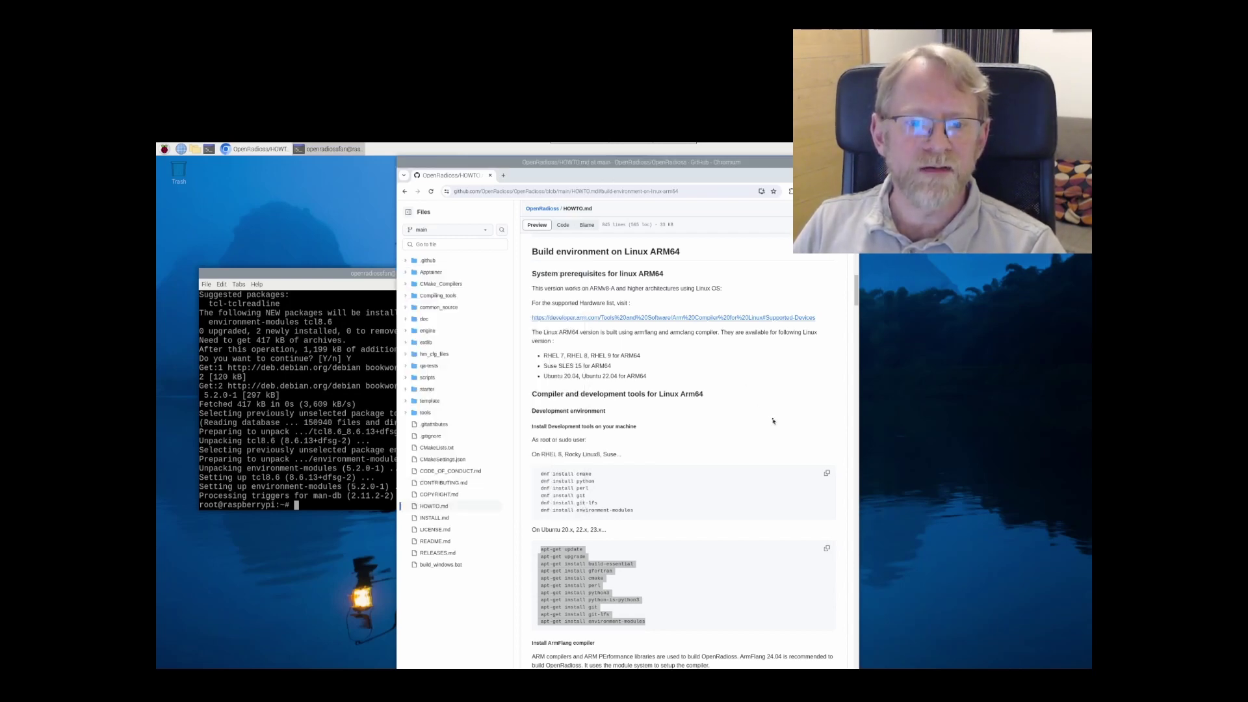
pyautogui.scroll(-1, 774, 421)
pyautogui.scroll(-2, 772, 420)
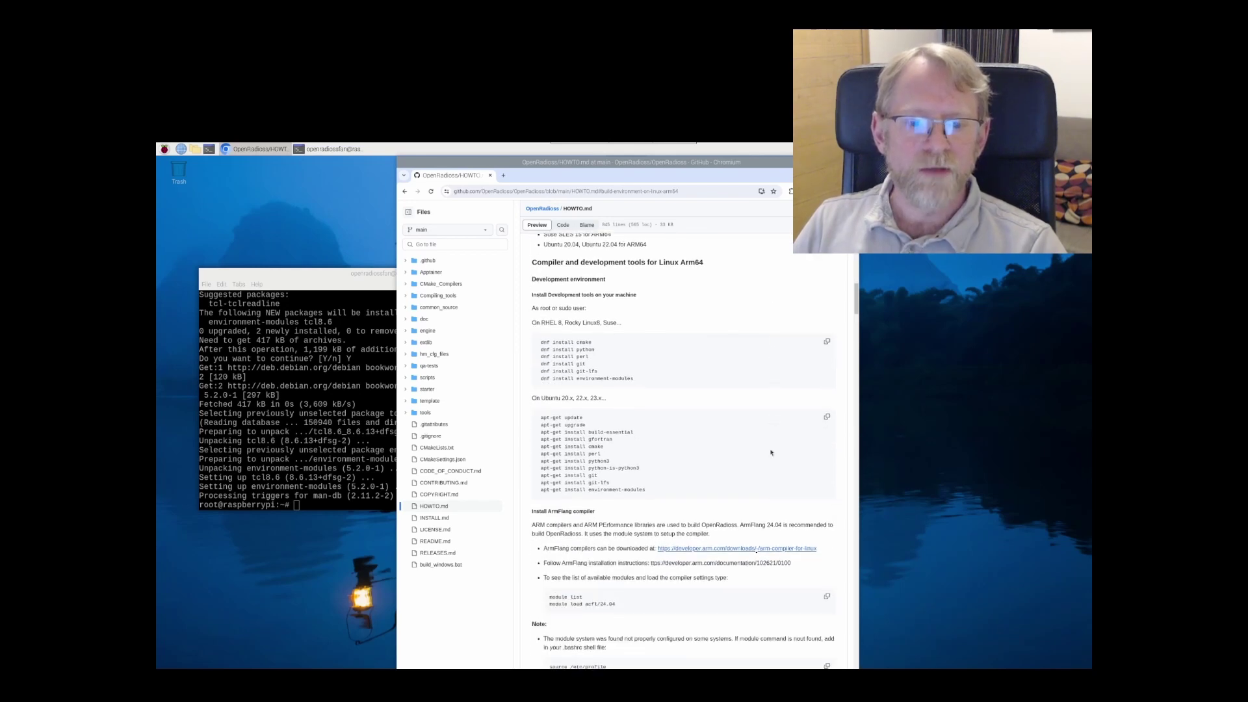
pyautogui.click(698, 549)
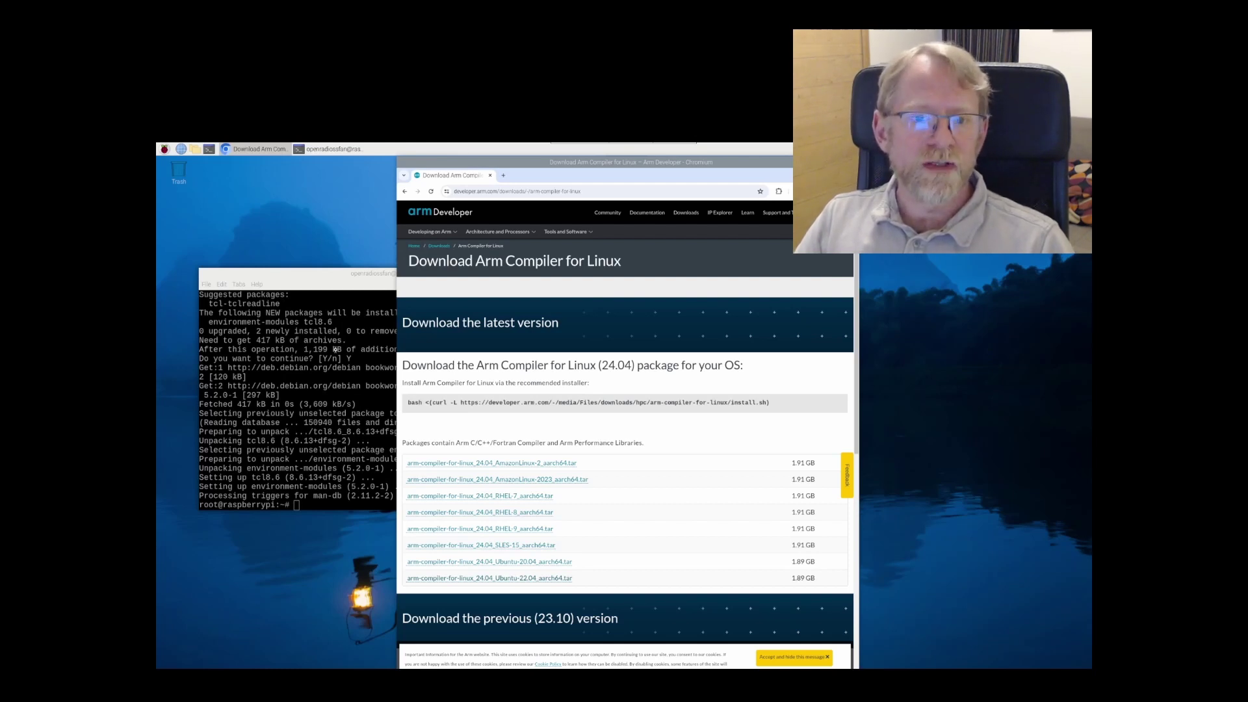
# Step: Leave the root shell, change into Downloads and list its files
pyautogui.click(344, 273)
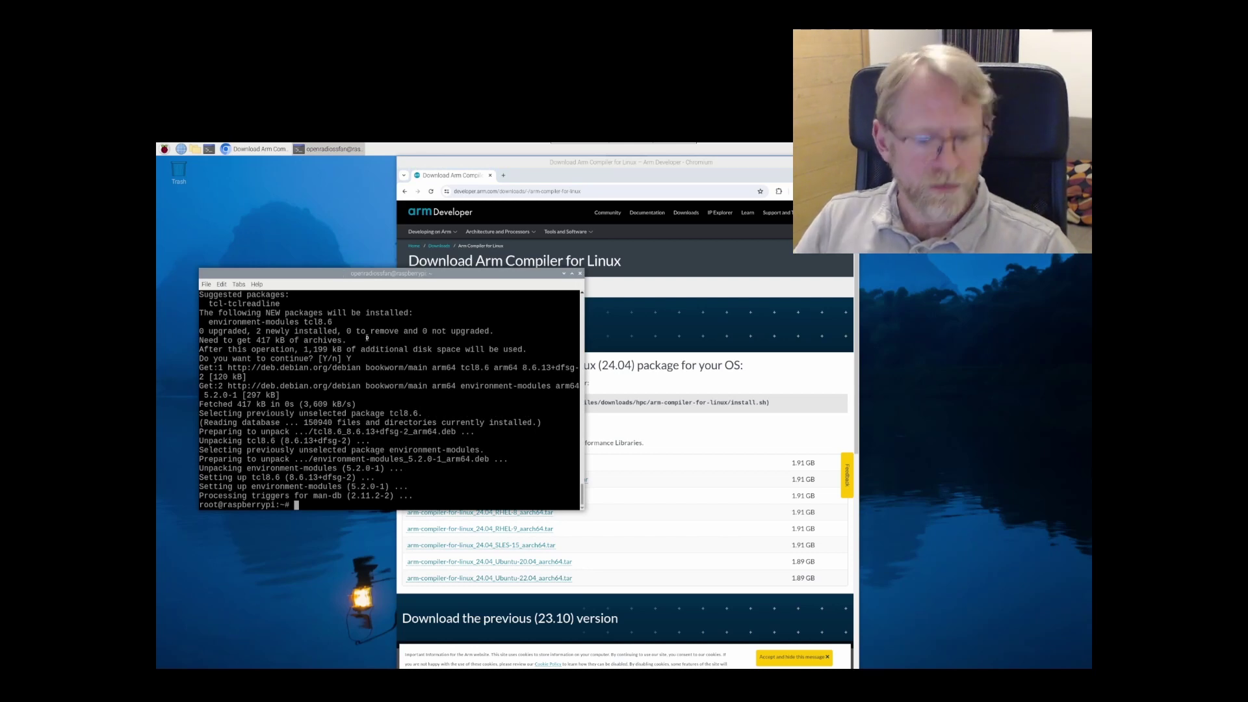
pyautogui.write('exit')
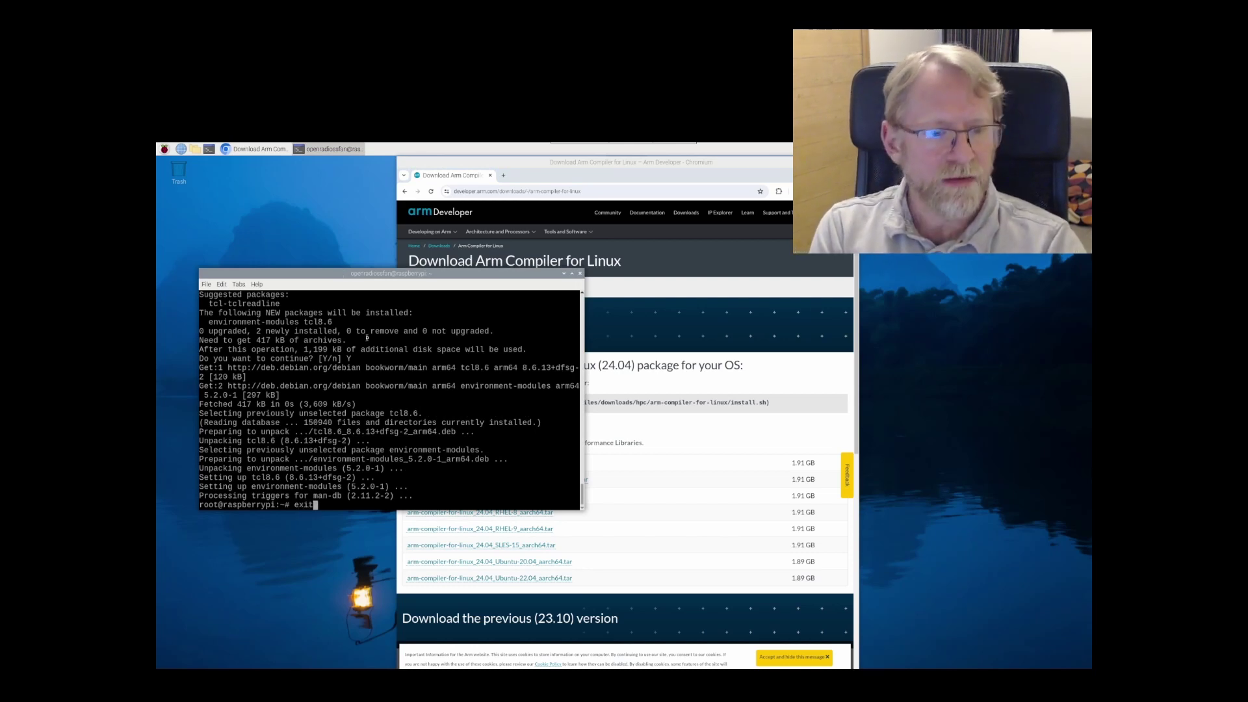
pyautogui.press('Return')
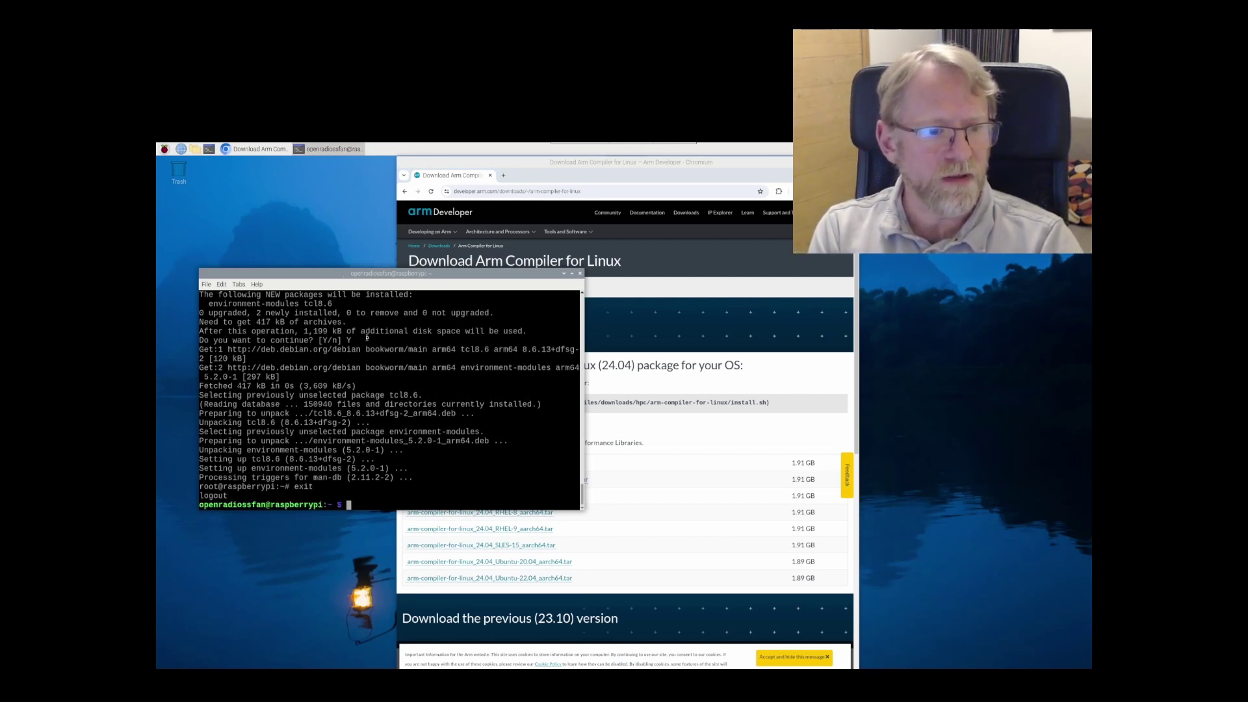
pyautogui.write('cd Downloads/')
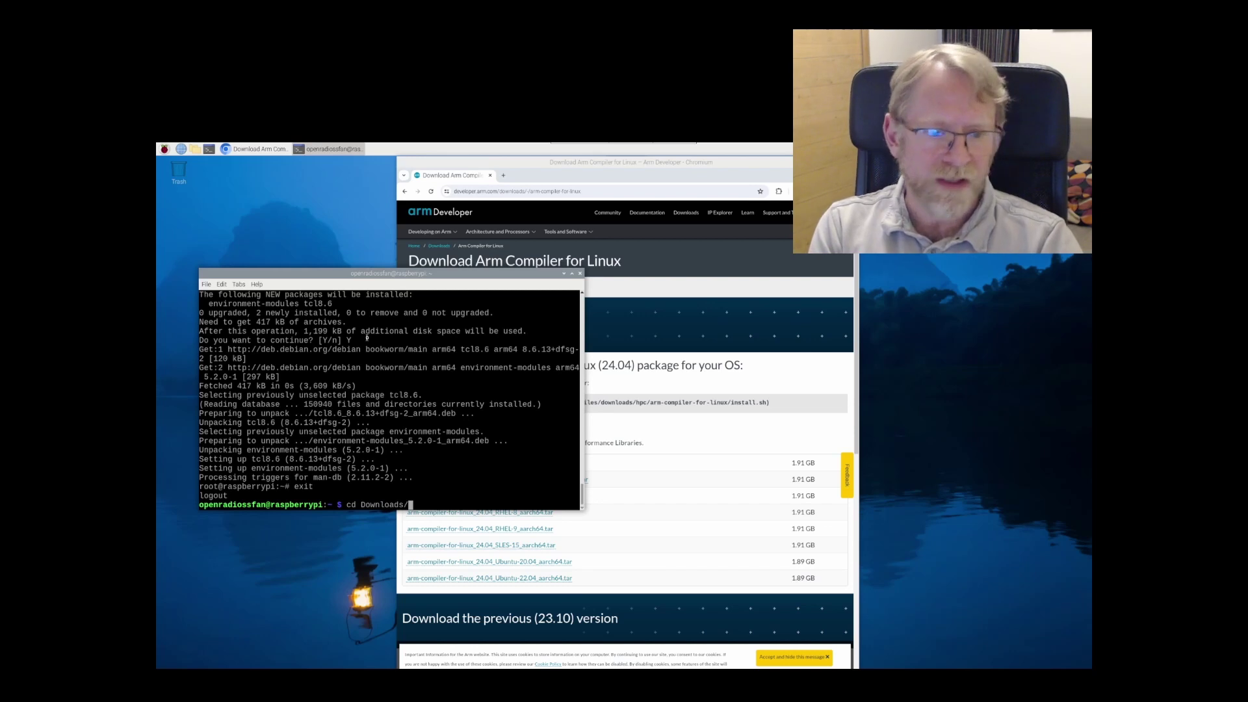
pyautogui.press('Return')
pyautogui.write('ls')
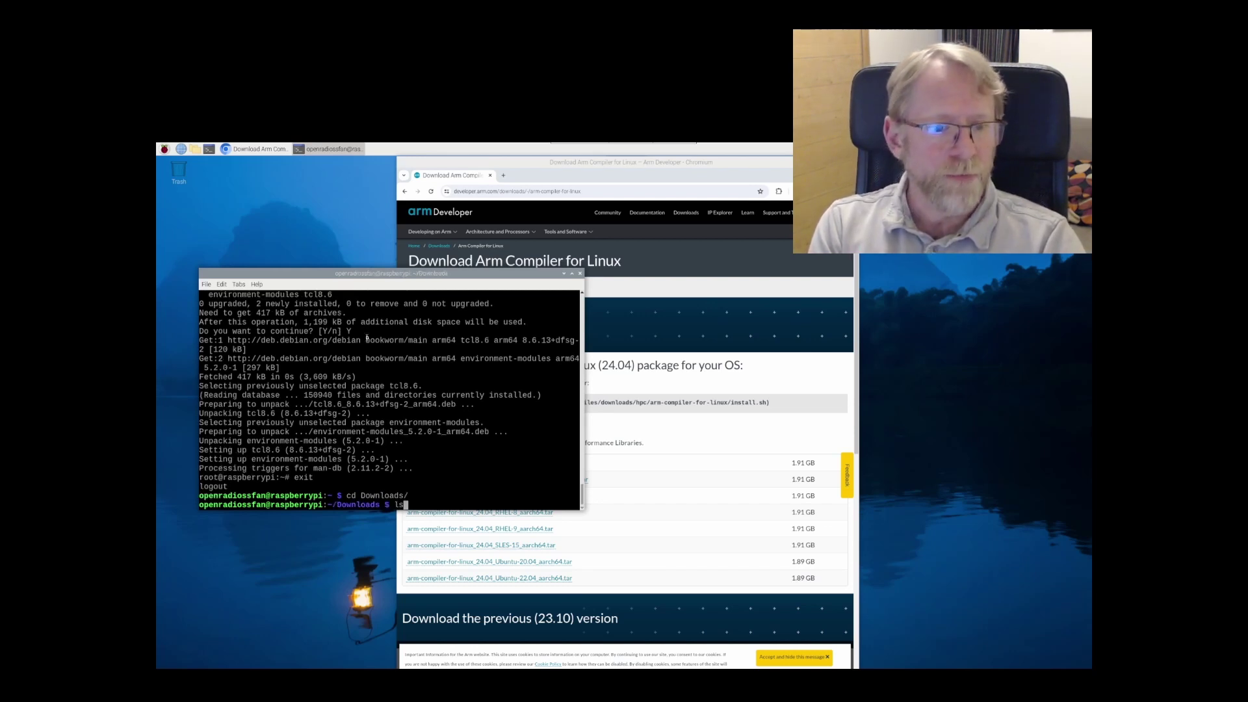
pyautogui.press('Return')
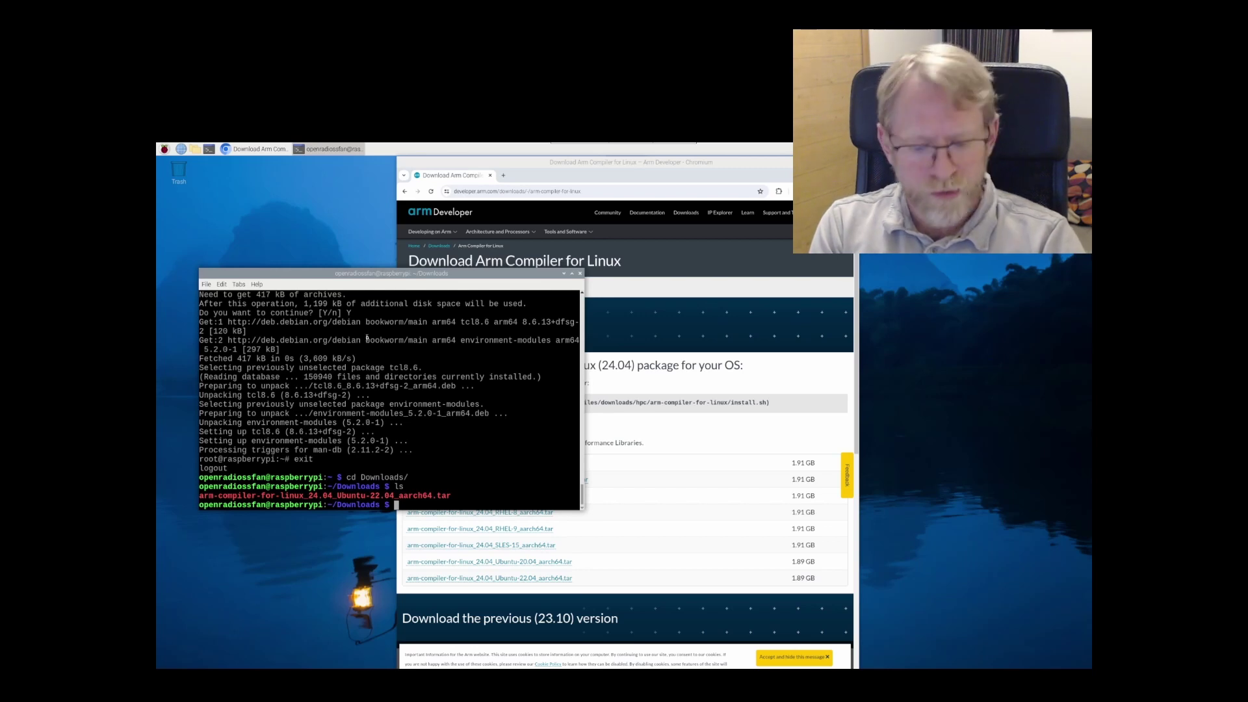
# Step: Extract arm-compiler-for-linux_24.04_Ubuntu-22.04_aarch64.tar with tar -xvf
pyautogui.write('tar ')
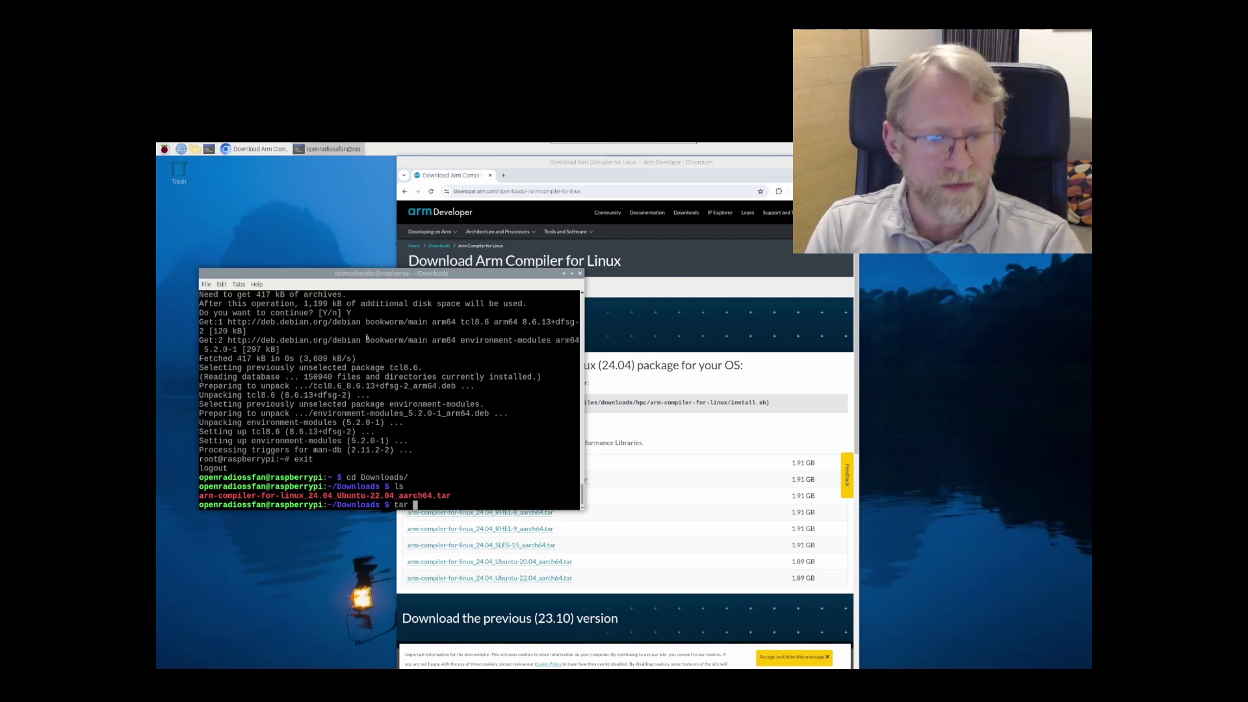
pyautogui.write('-xvf ')
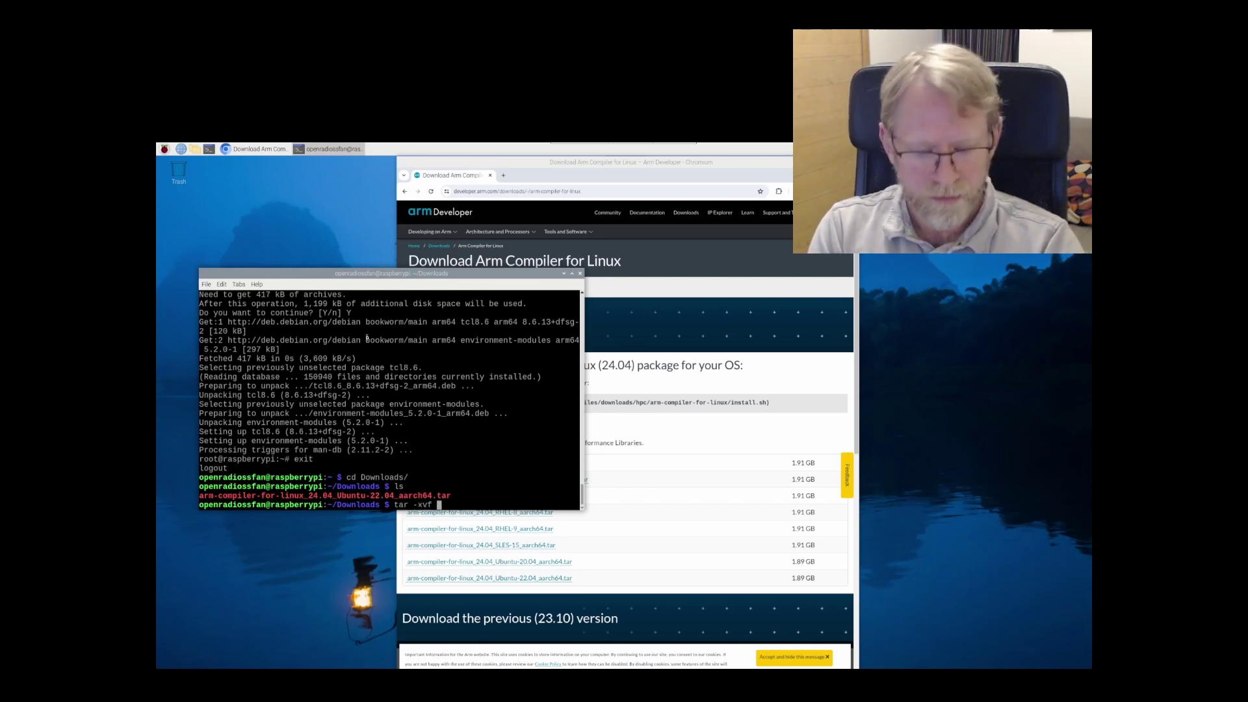
pyautogui.write('arm')
pyautogui.press('Tab')
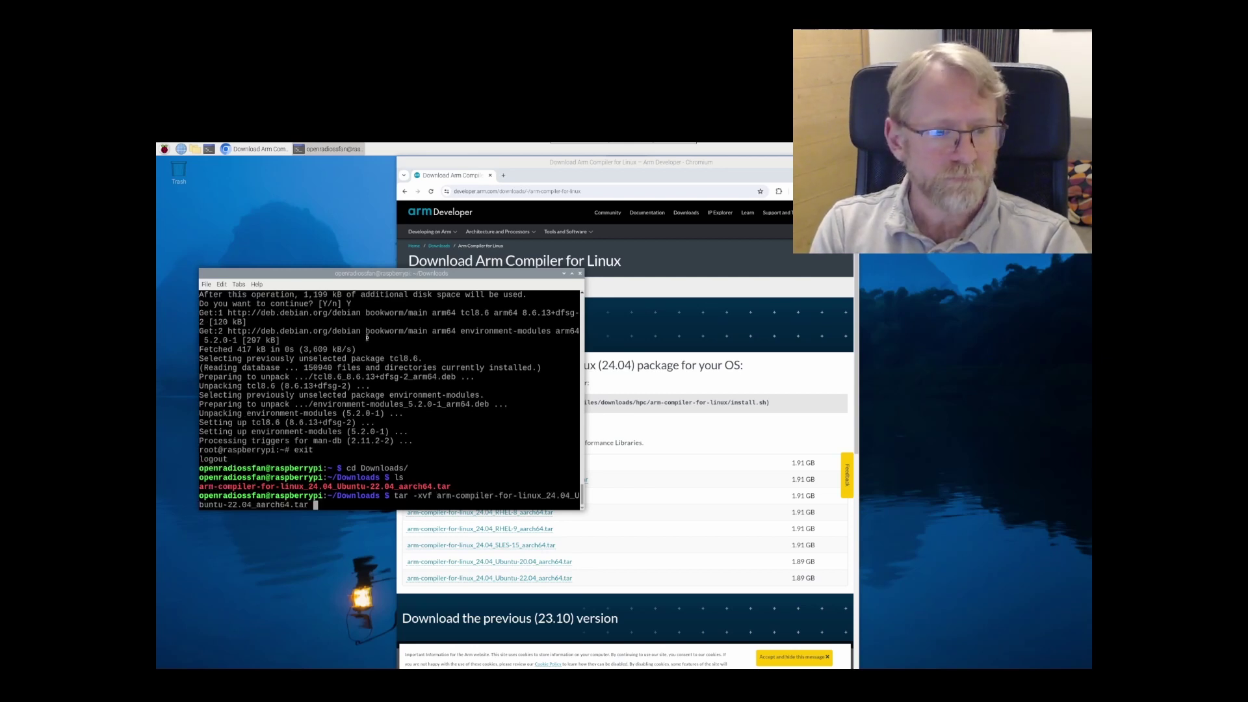
pyautogui.press('Return')
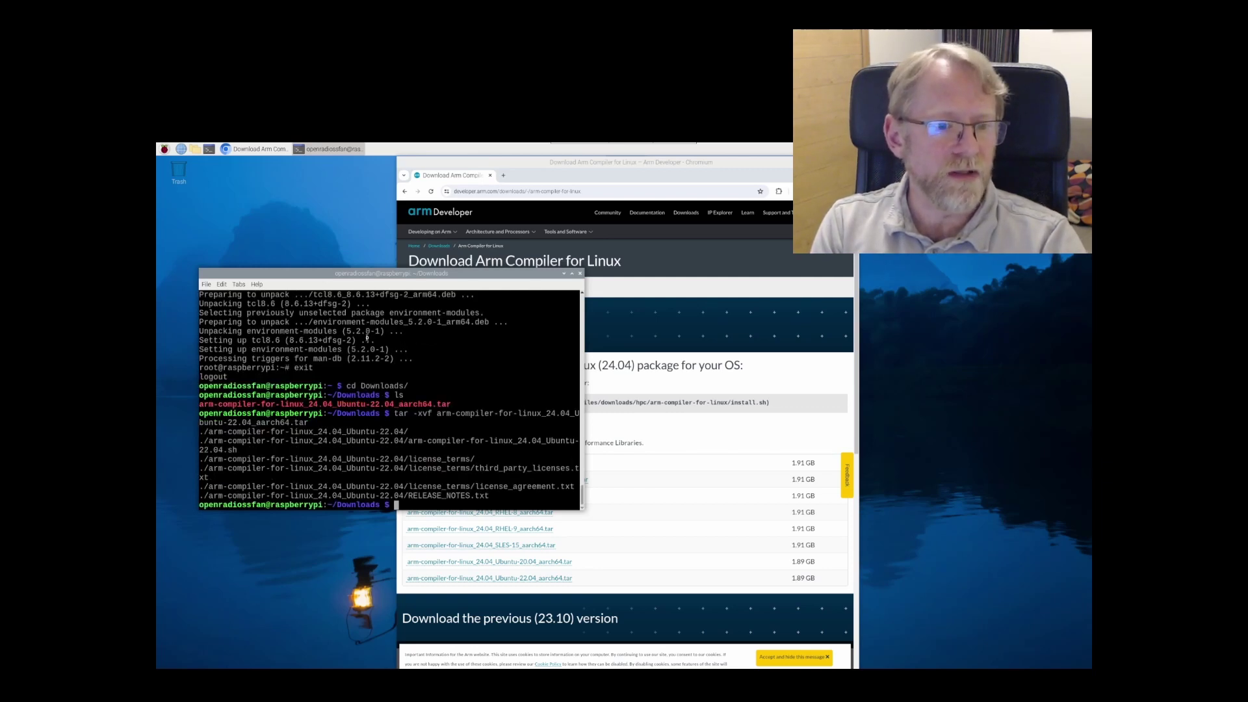
# Step: Change into the extracted arm-compiler-for-linux_24.04_Ubuntu-22.04 folder and list its contents
pyautogui.write('ls')
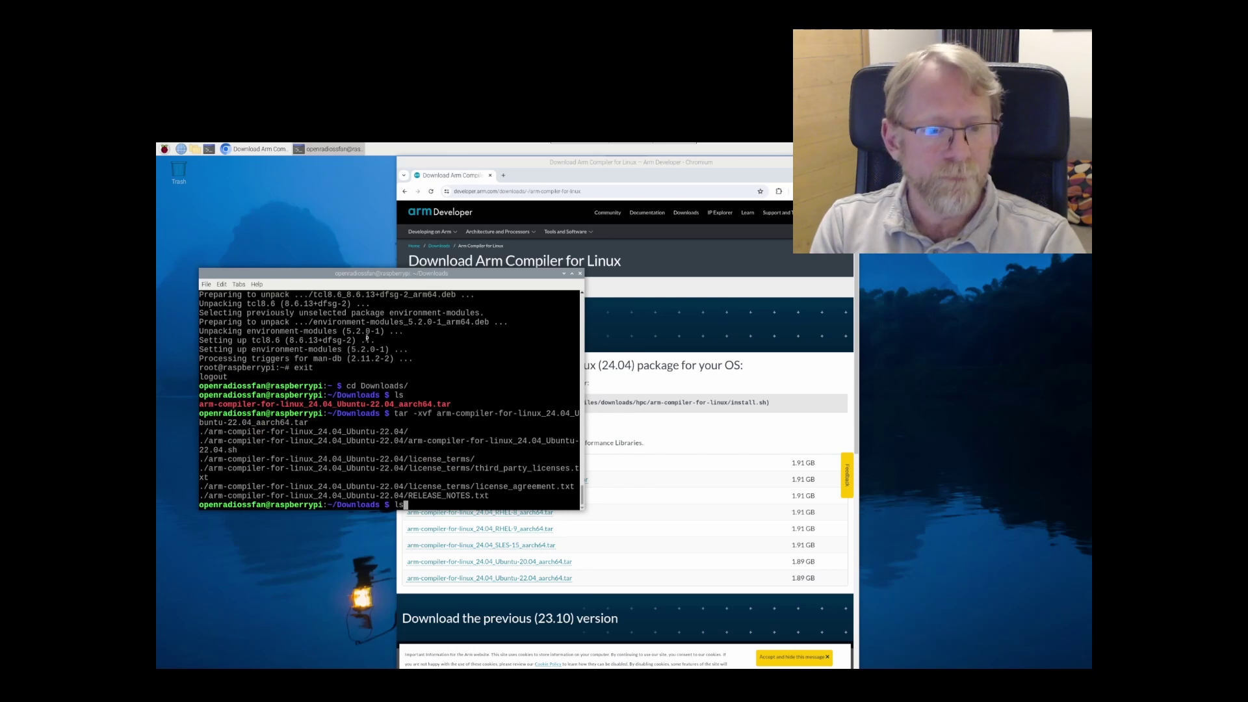
pyautogui.press('Return')
pyautogui.write('cd arm')
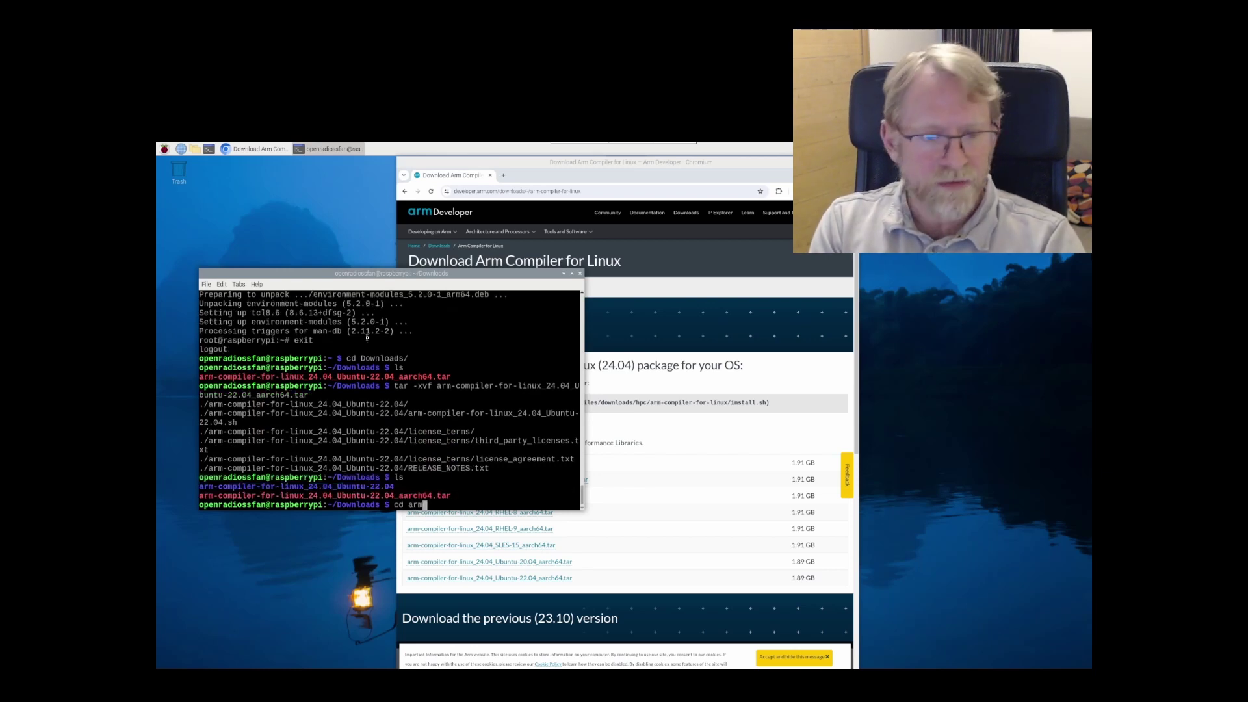
pyautogui.press('Tab')
pyautogui.press('Return')
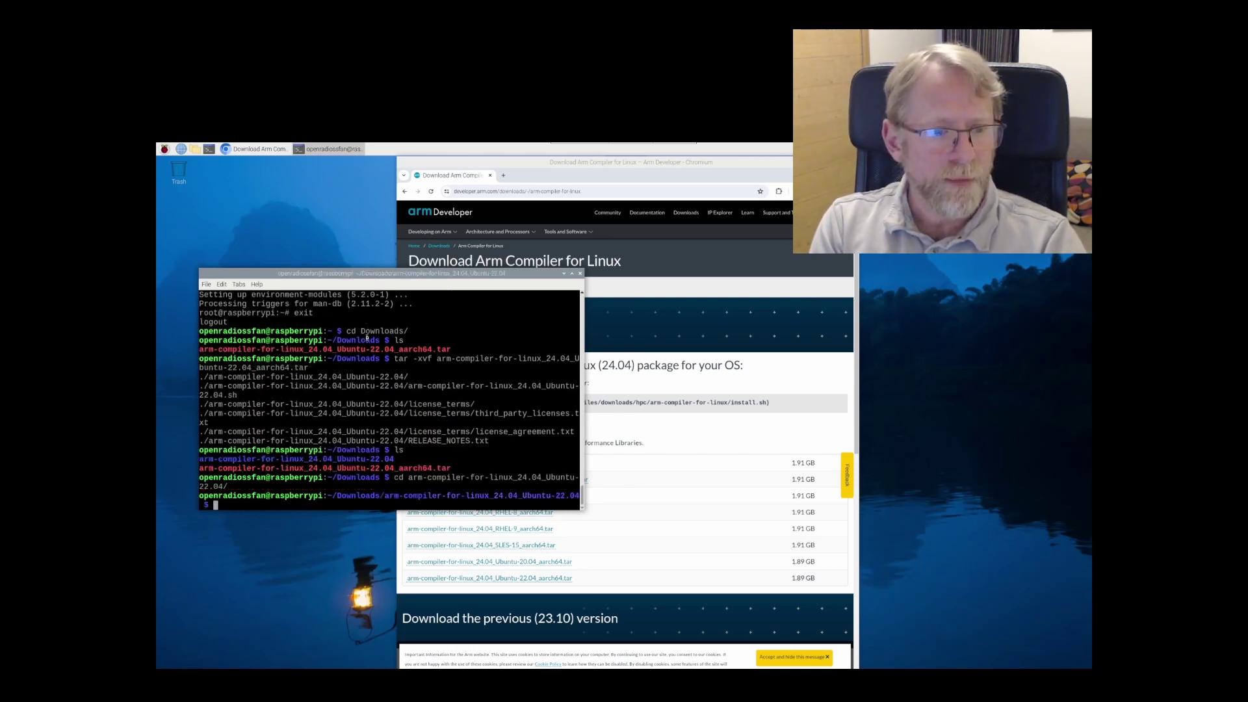
pyautogui.write('ls')
pyautogui.press('Return')
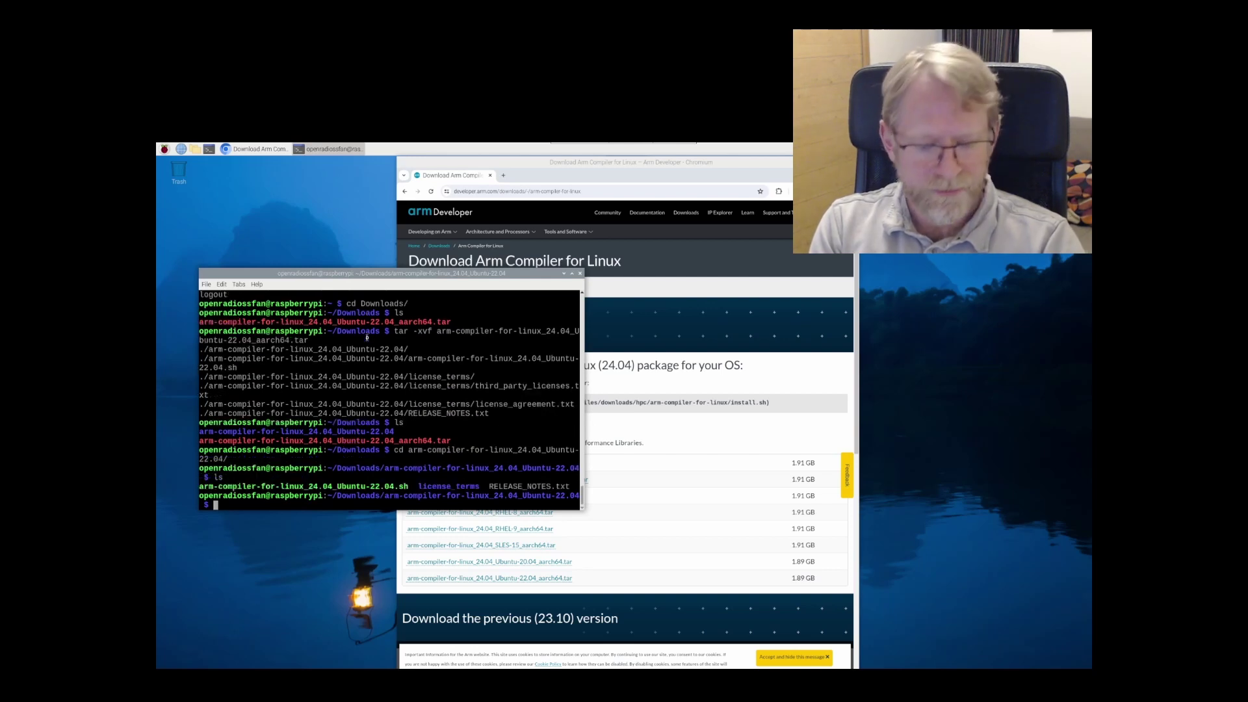
# Step: Run the arm-compiler-for-linux installer script with sudo and accept its license with 'yes'
pyautogui.write('sudo ./a')
pyautogui.press('Tab')
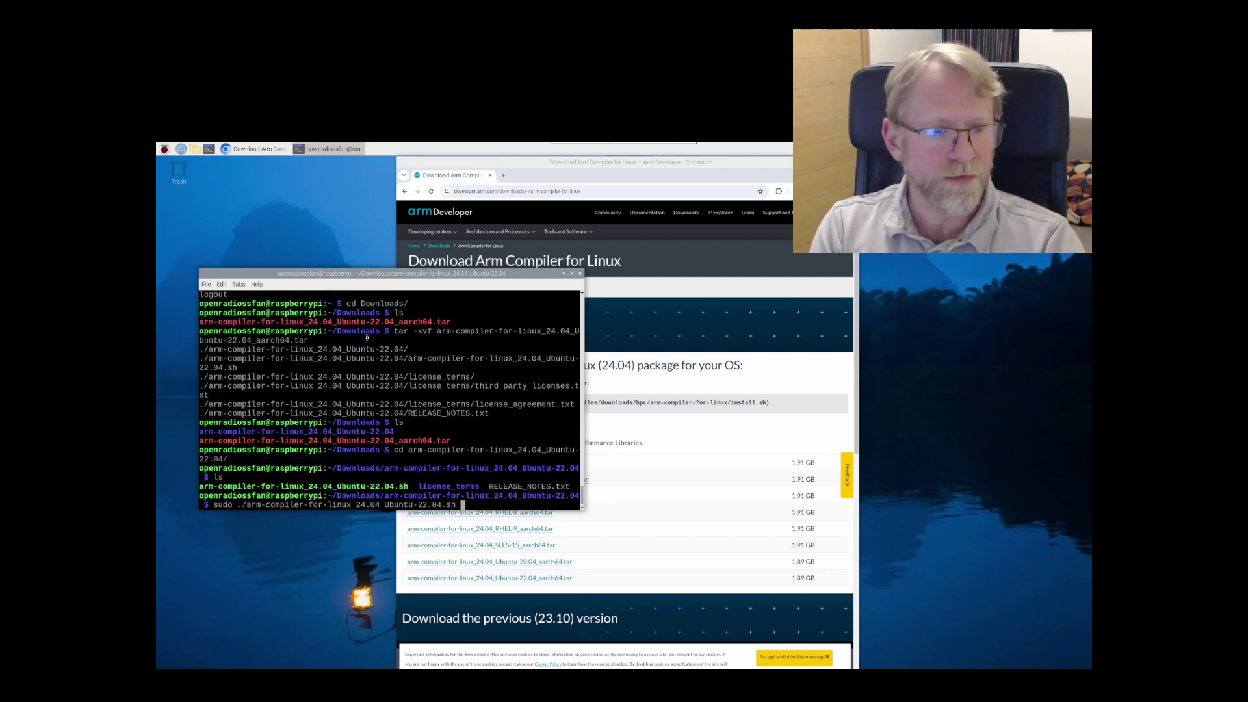
pyautogui.press('Return')
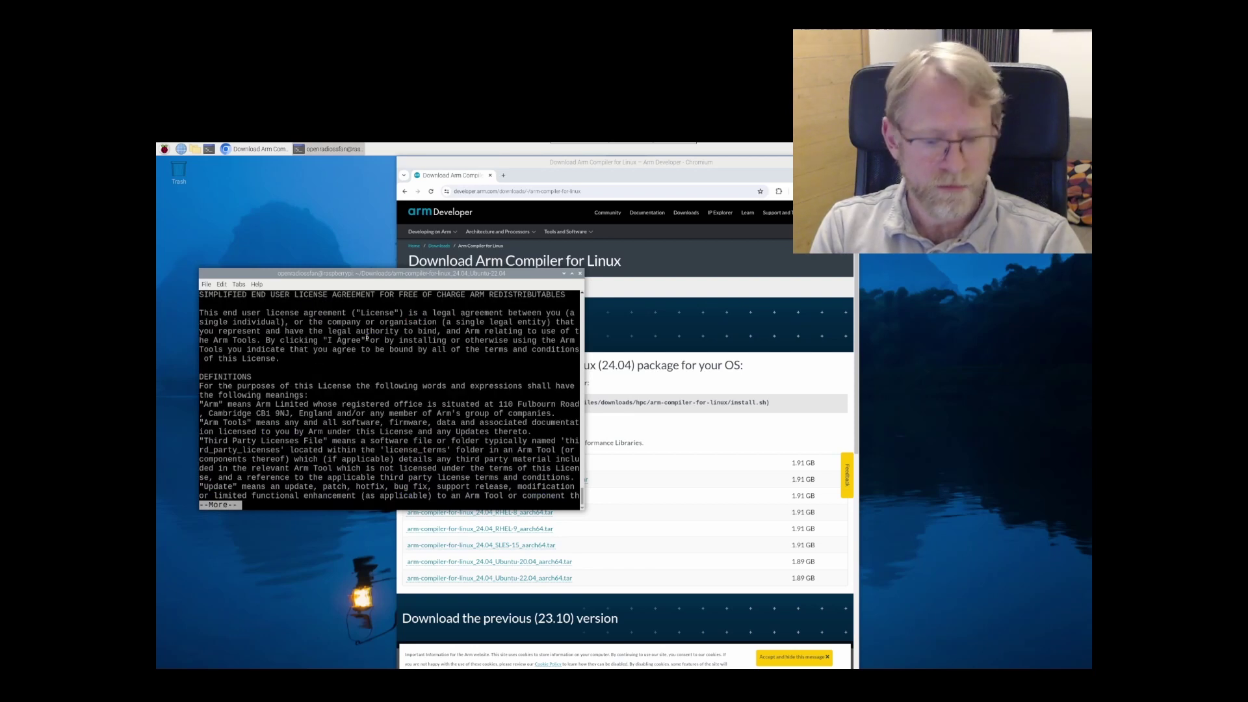
pyautogui.write('q')
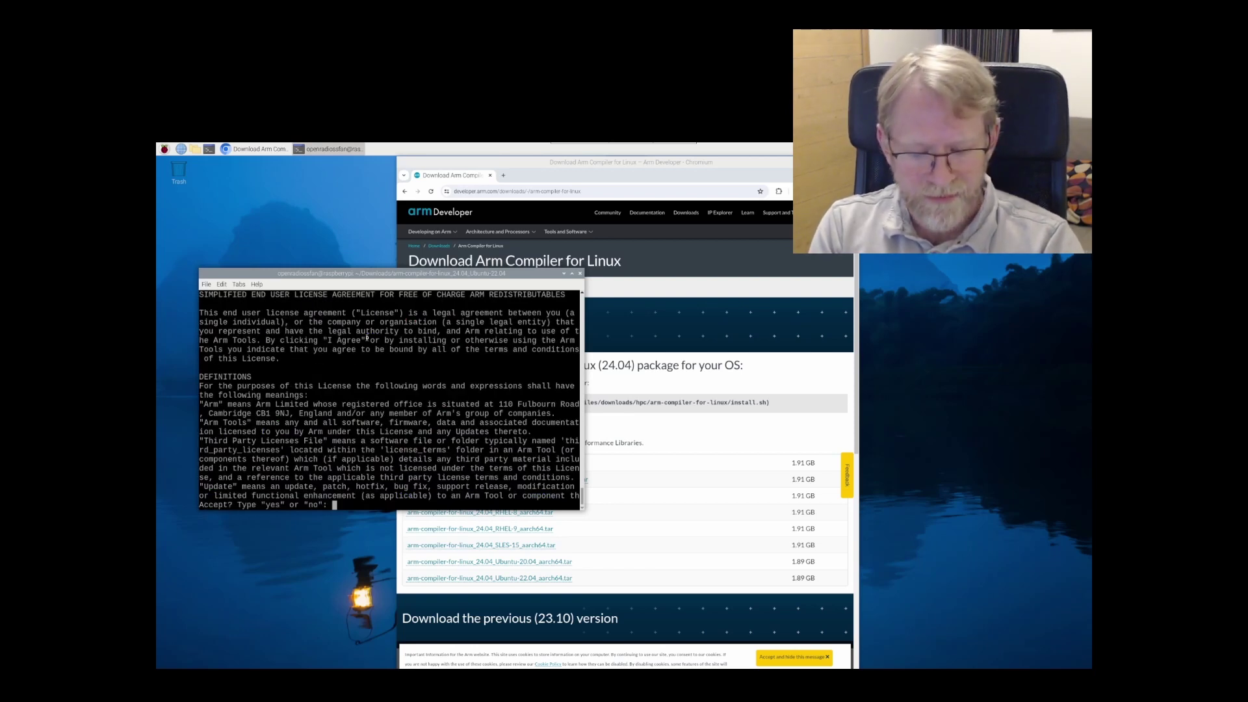
pyautogui.write('yes')
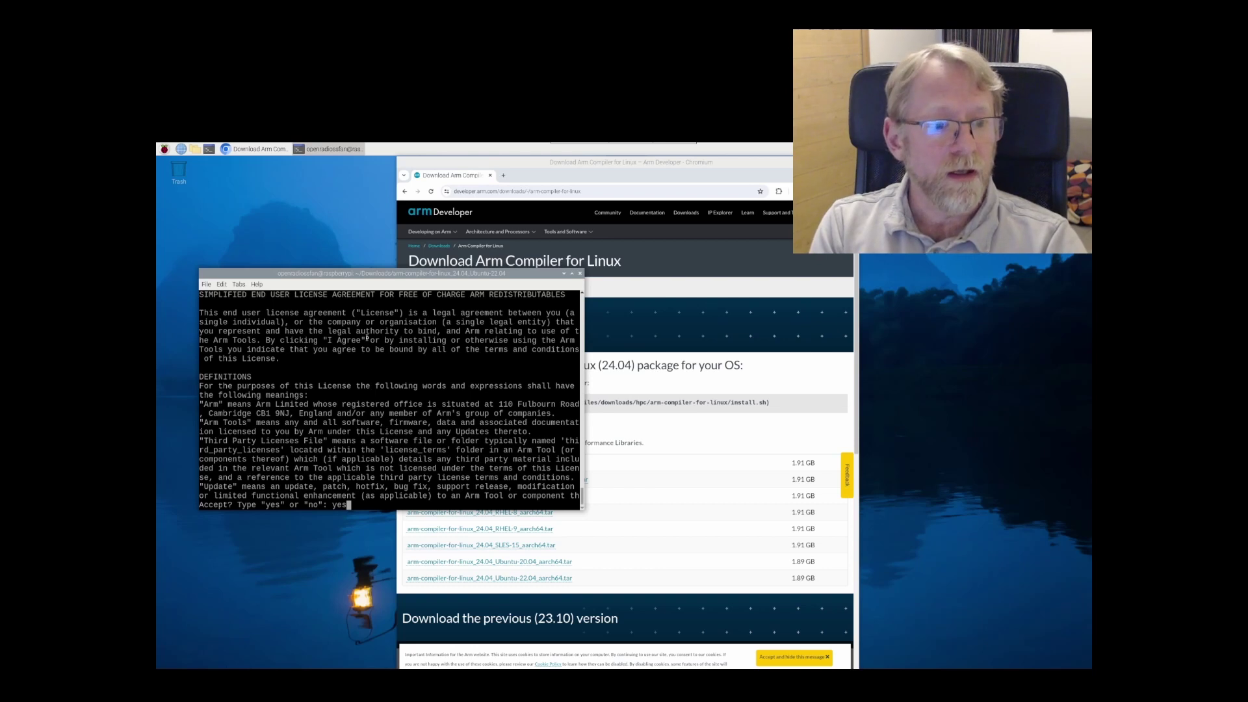
pyautogui.press('Return')
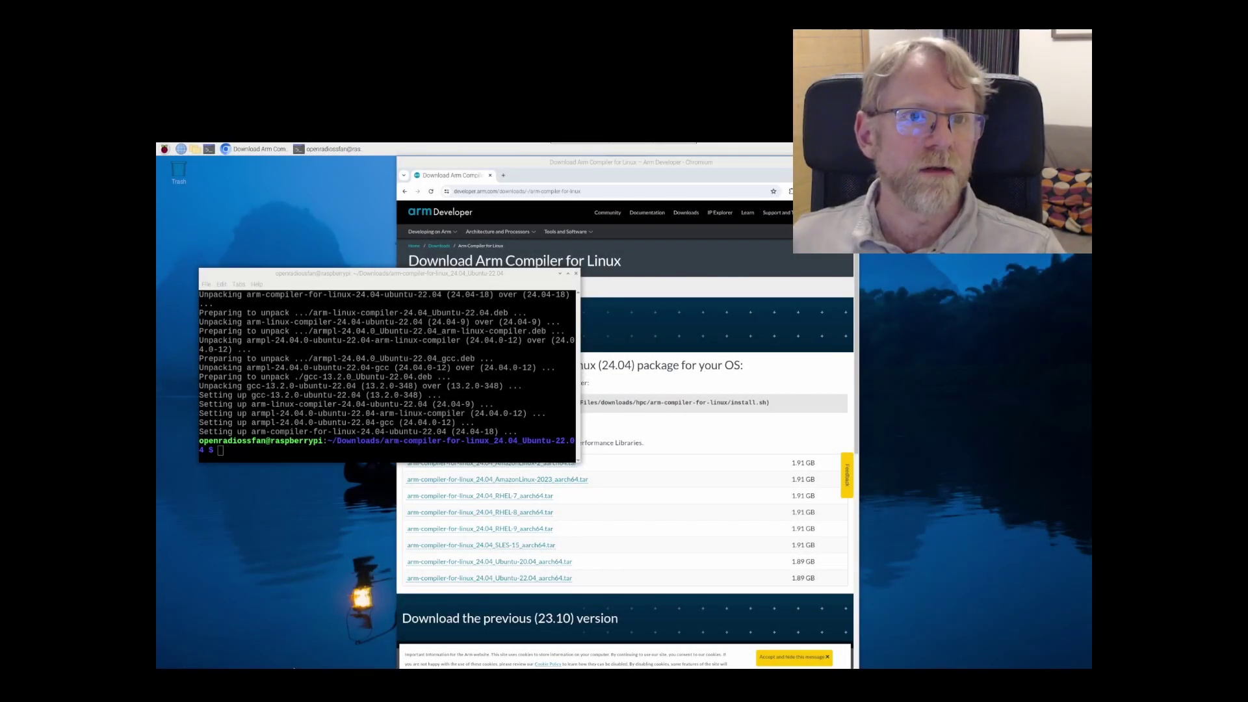
# Step: List /opt/arm to confirm the compiler, armpl, gcc-13.2.0 and modulefiles folders
pyautogui.click(446, 328)
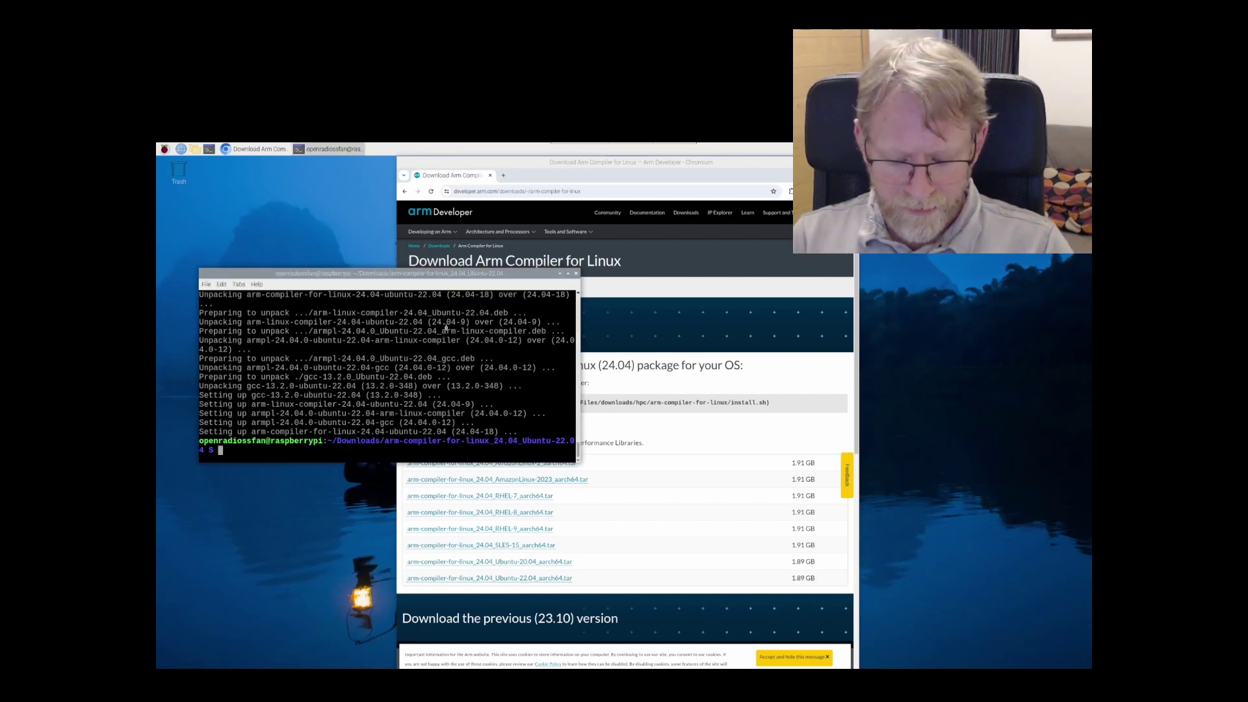
pyautogui.write('ls /opt/')
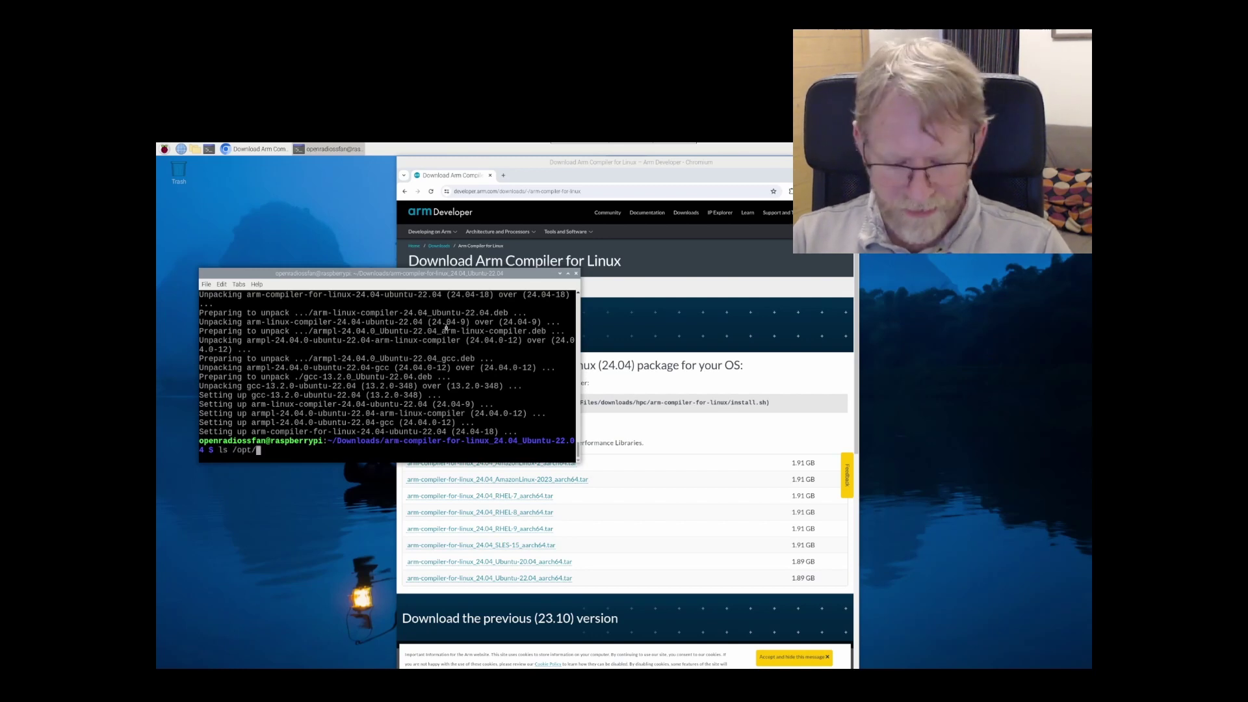
pyautogui.write('arm')
pyautogui.press('Return')
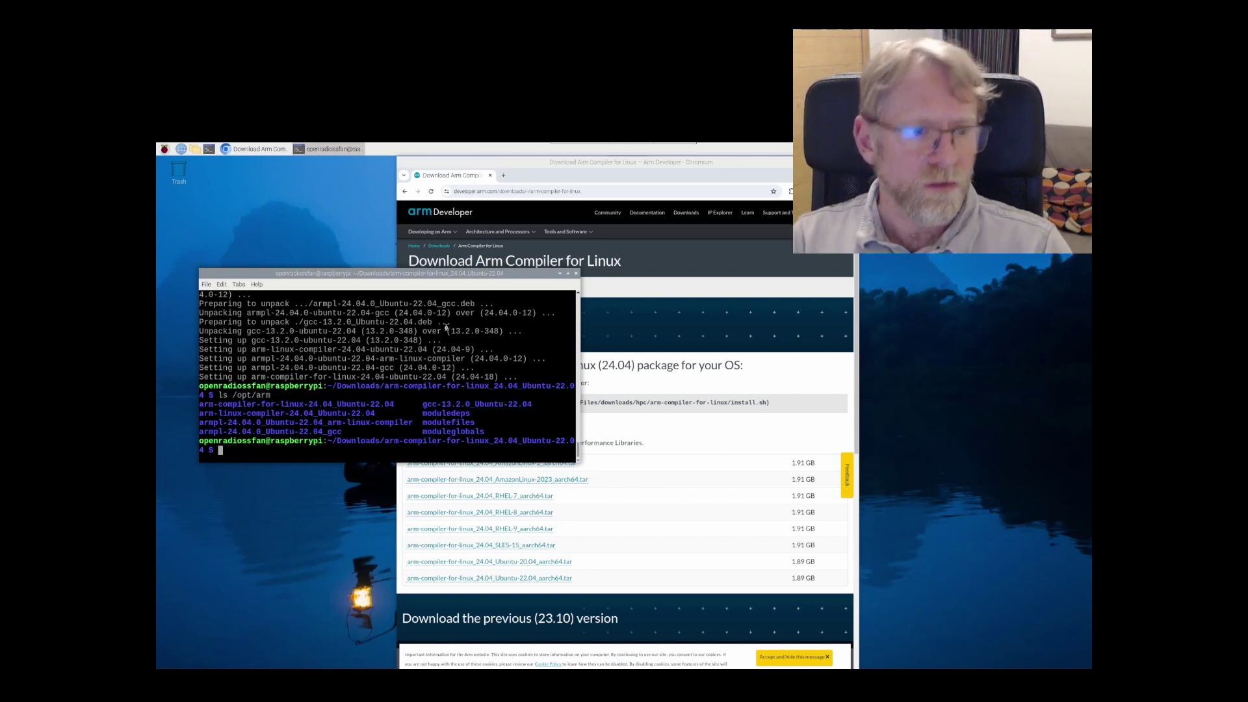
# Step: Open ~/.bashrc in vi and append 'source /etc/profile' at the end
pyautogui.write('vi ')
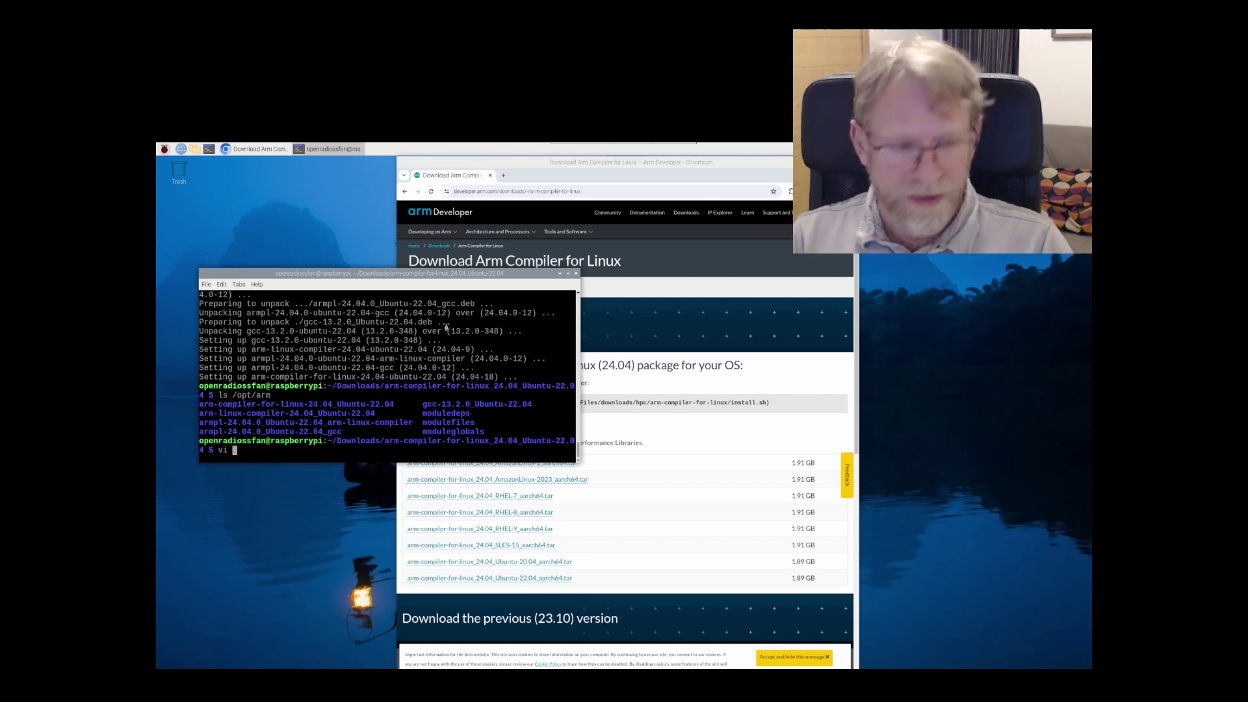
pyautogui.write('~/.bashrc')
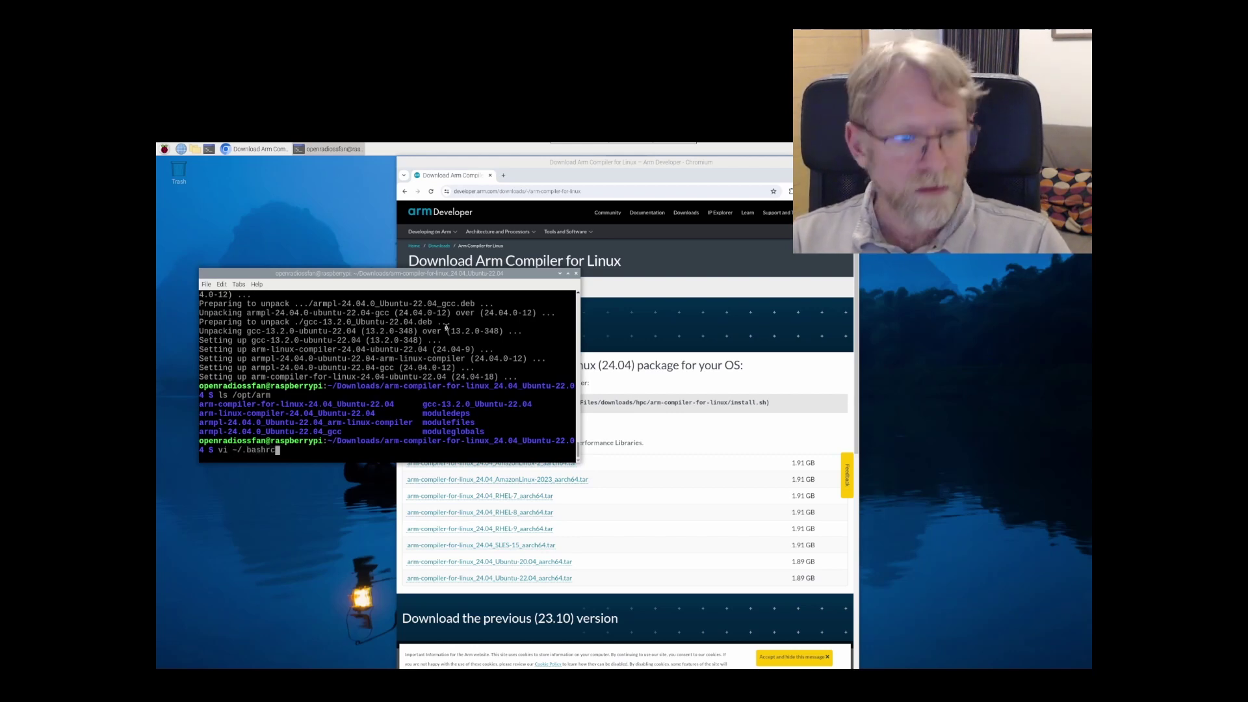
pyautogui.press('Return')
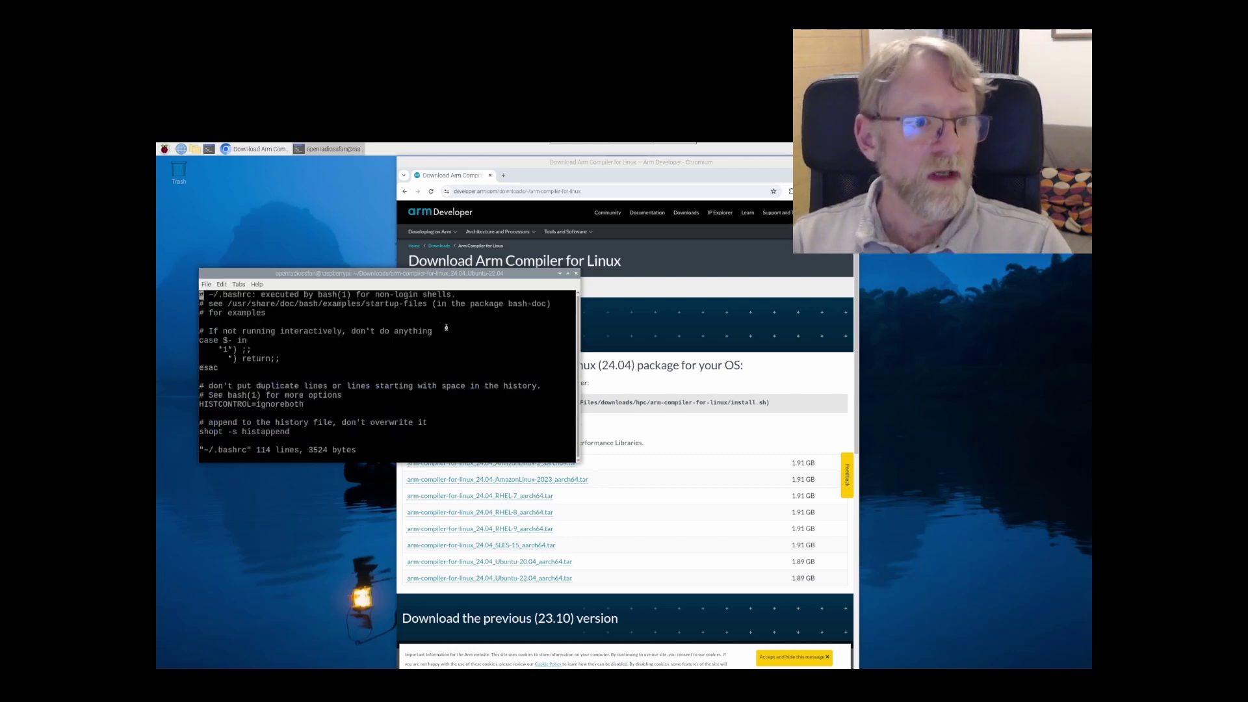
pyautogui.press('pagedown')
pyautogui.press('pagedown')
pyautogui.press('pagedown')
pyautogui.press('pagedown')
pyautogui.press('pagedown')
pyautogui.press('pagedown')
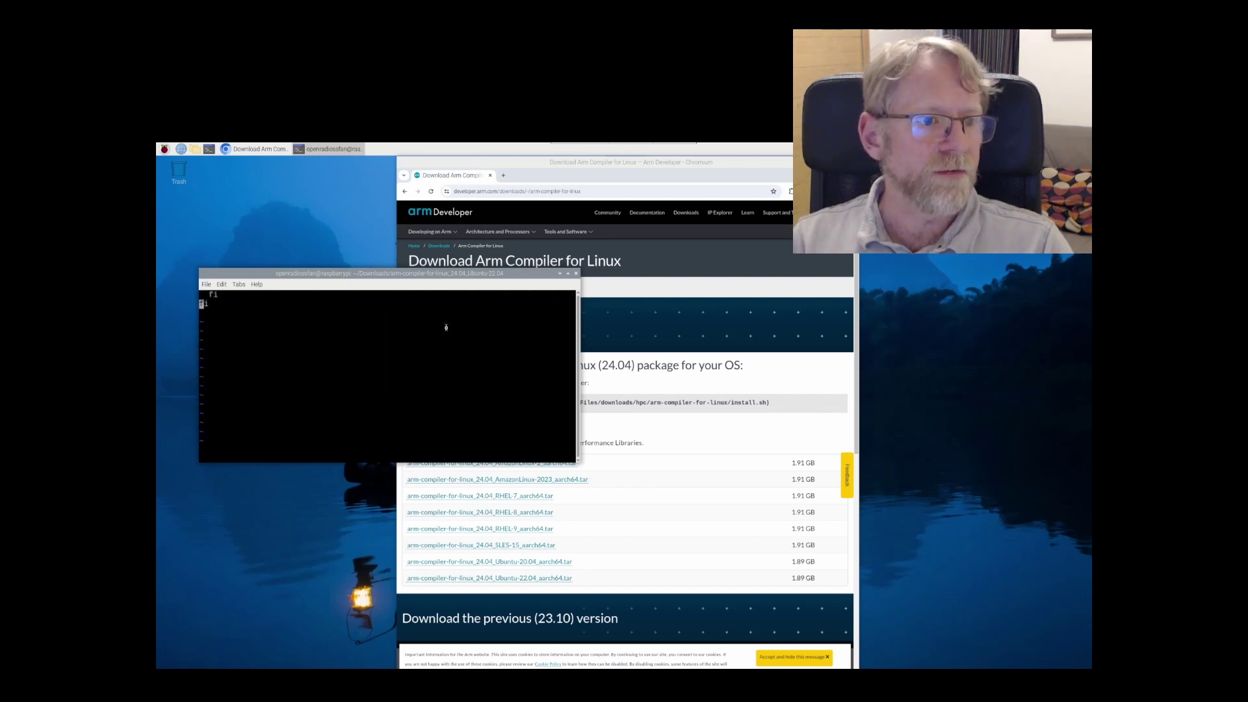
pyautogui.press('o')
pyautogui.press('Return')
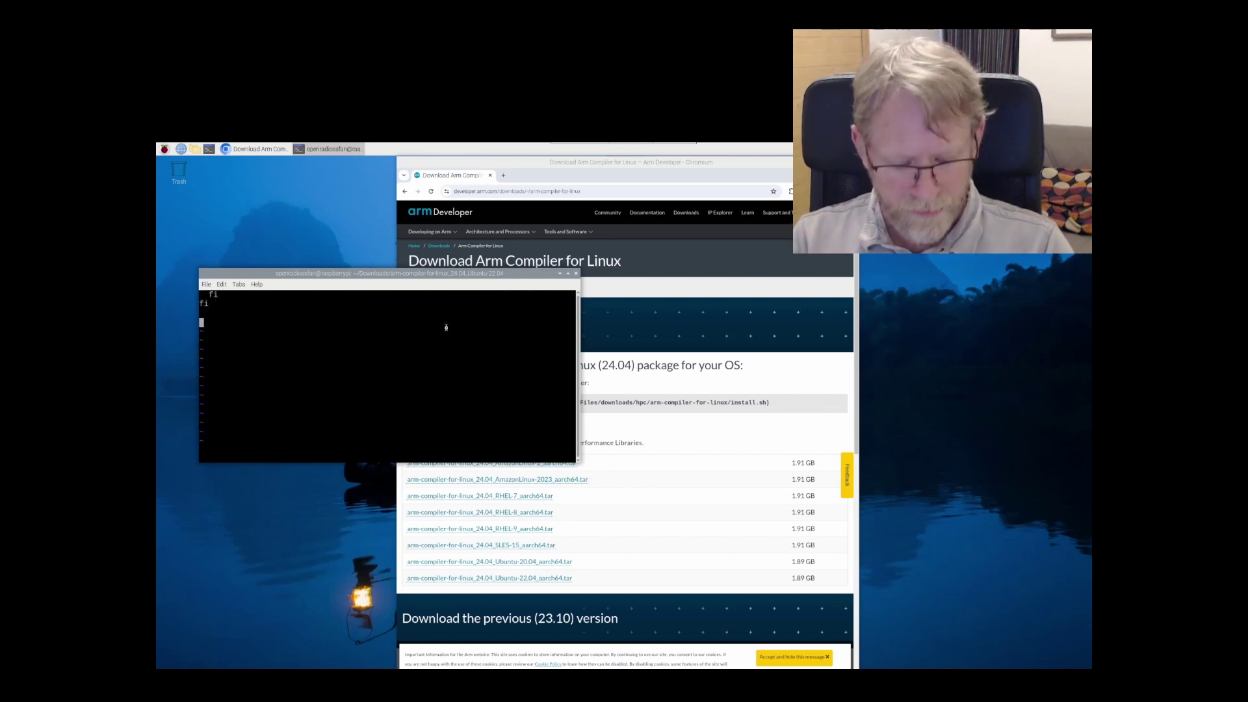
pyautogui.write('sourc')
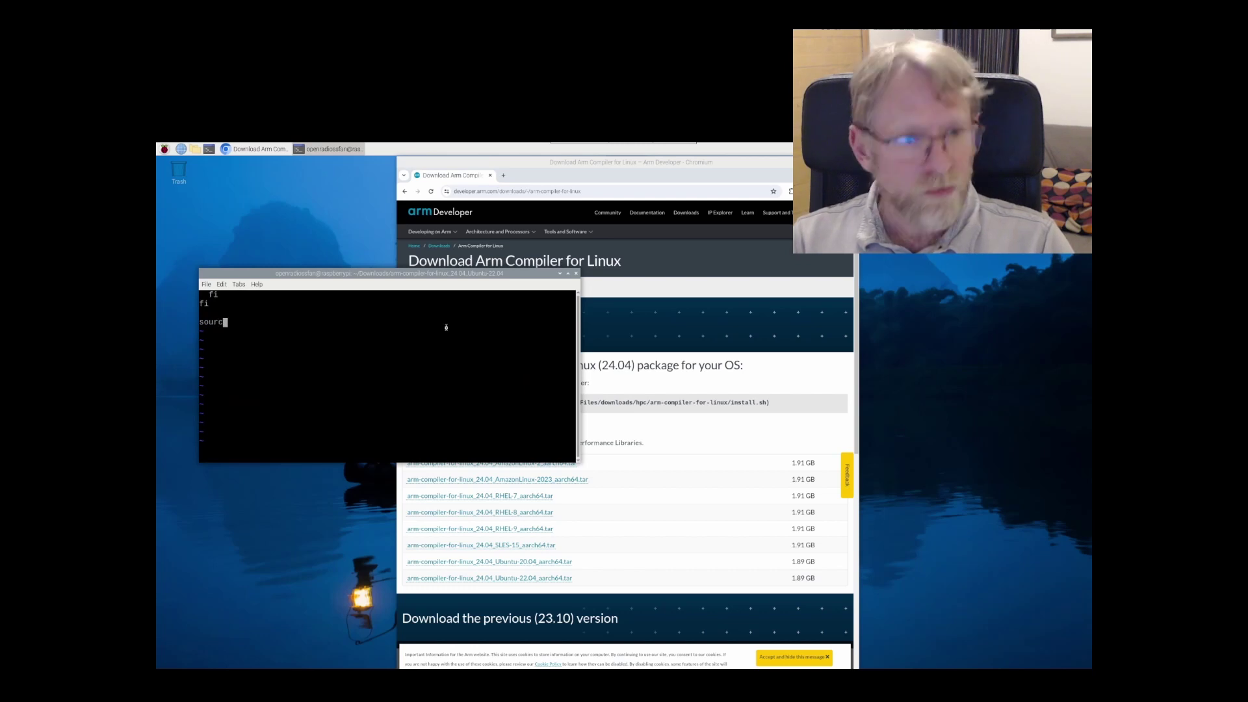
pyautogui.write('e /etc')
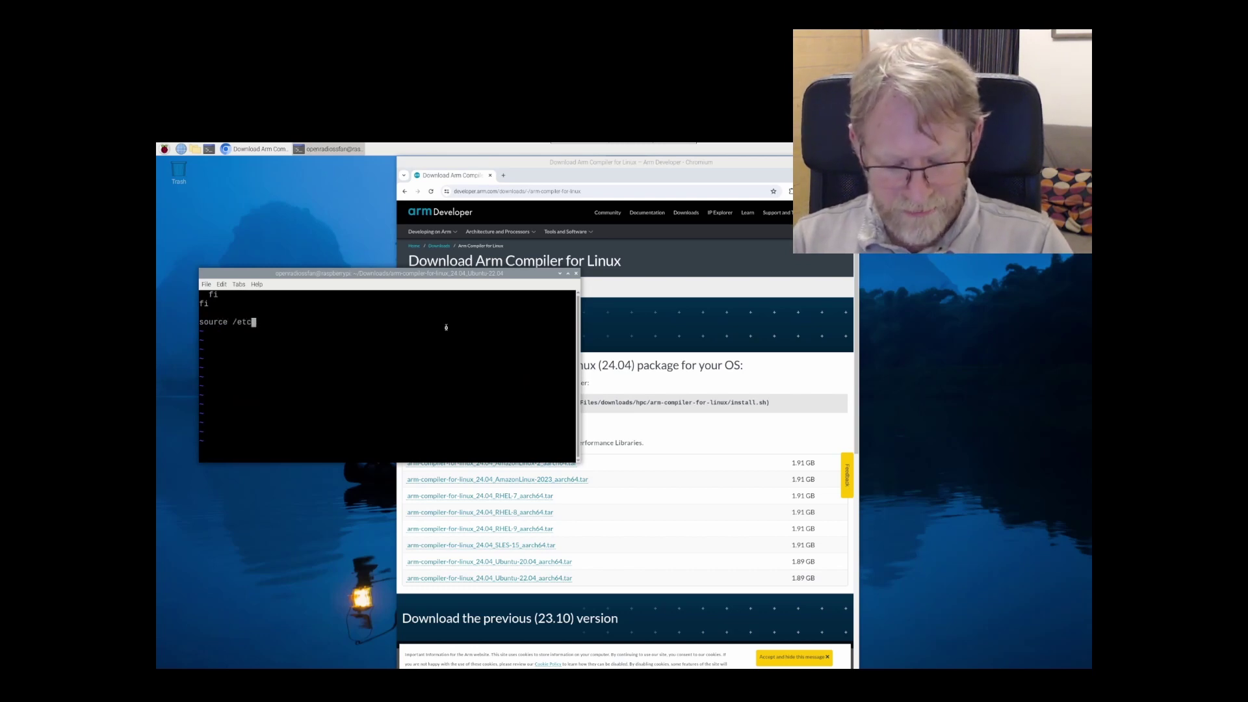
pyautogui.write('/profi')
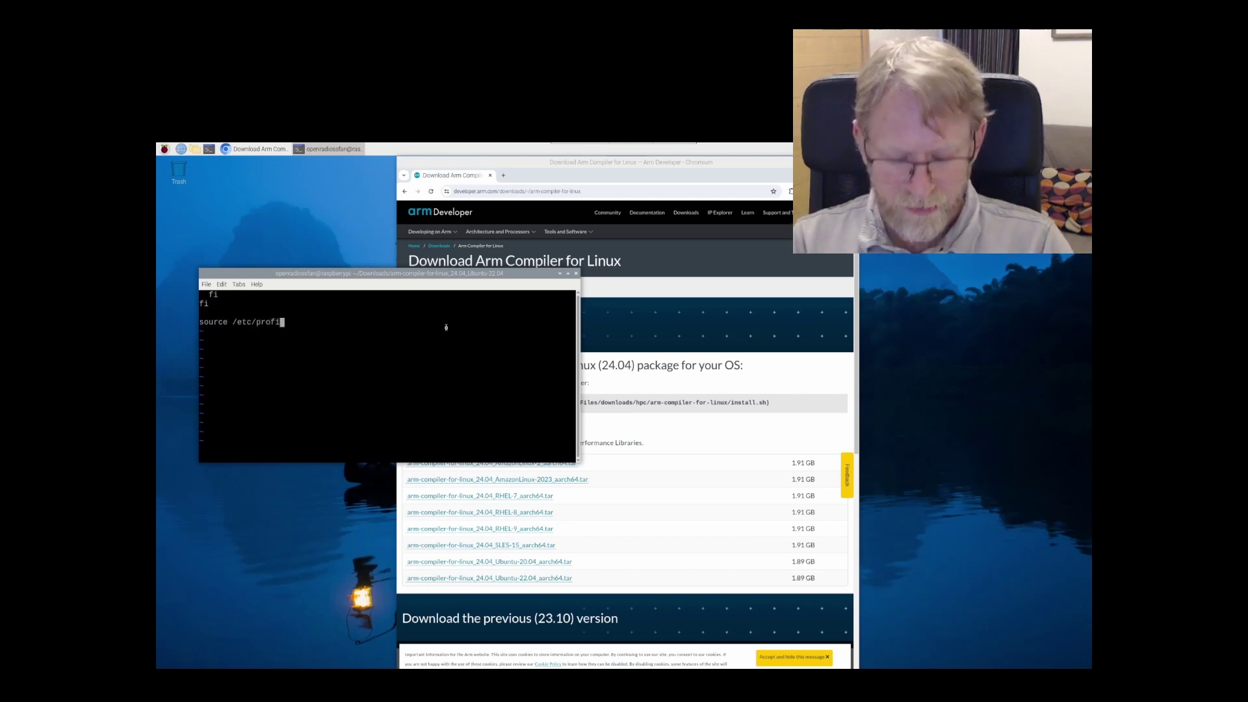
pyautogui.write('le')
pyautogui.press('Return')
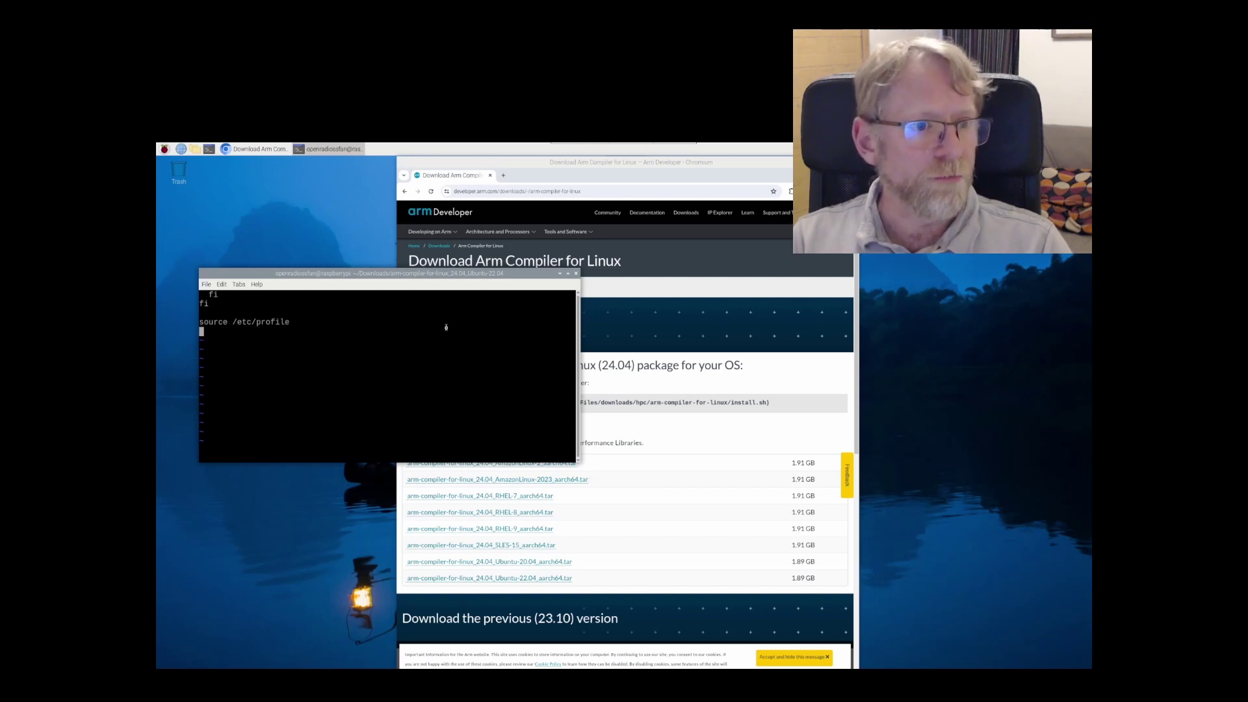
# Step: Add 'export MODULEPATH=/opt/arm/modulefiles:$MODULEPATH', fixing the typo, and enter :wq
pyautogui.write('expor')
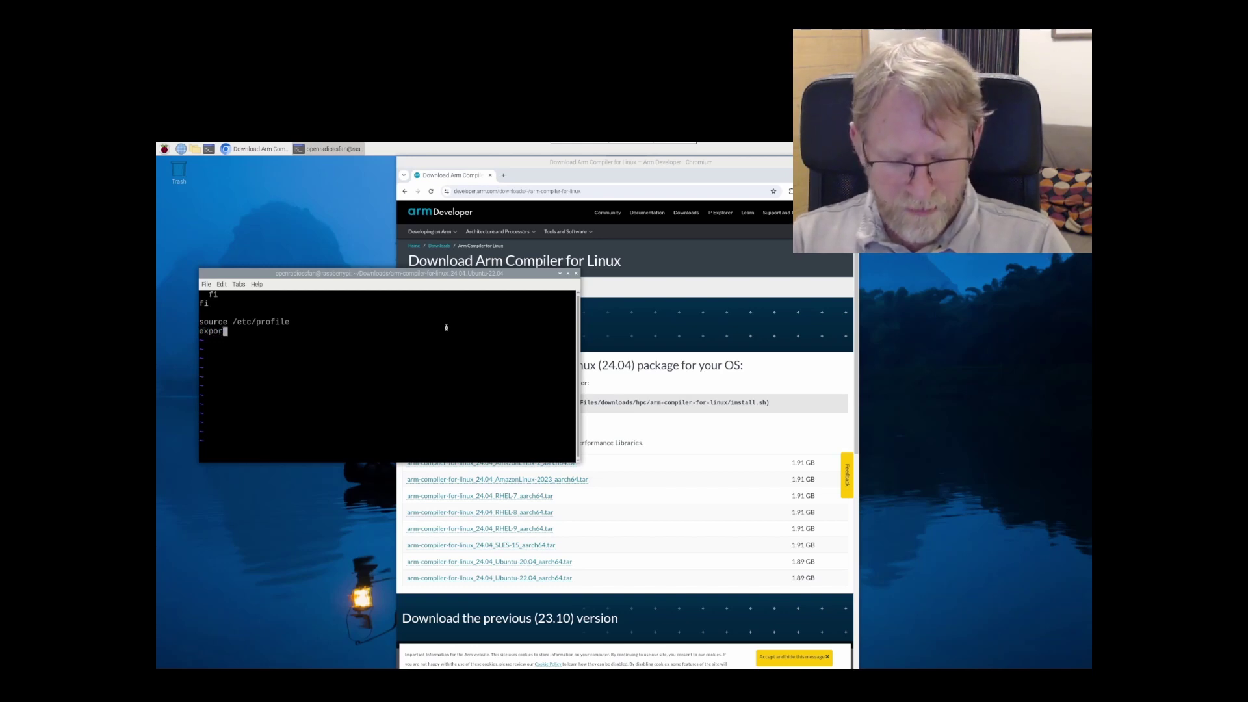
pyautogui.write('t MODULEPATH')
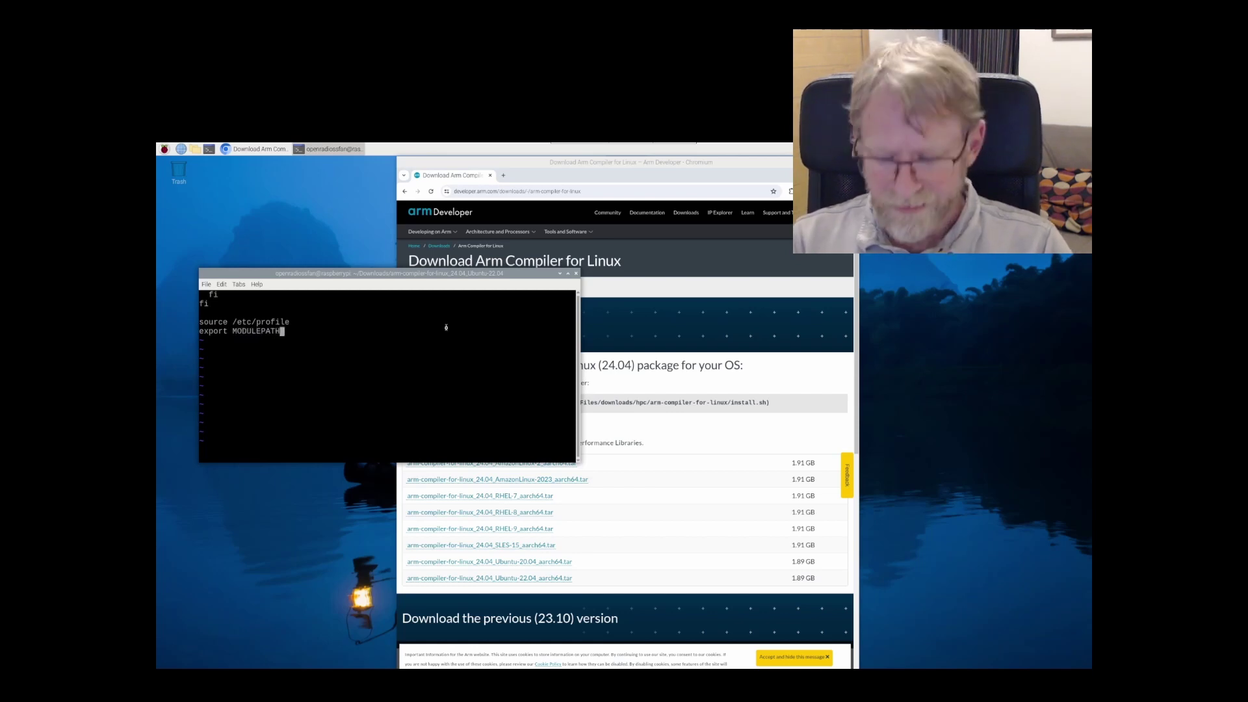
pyautogui.write('=/opt/arm')
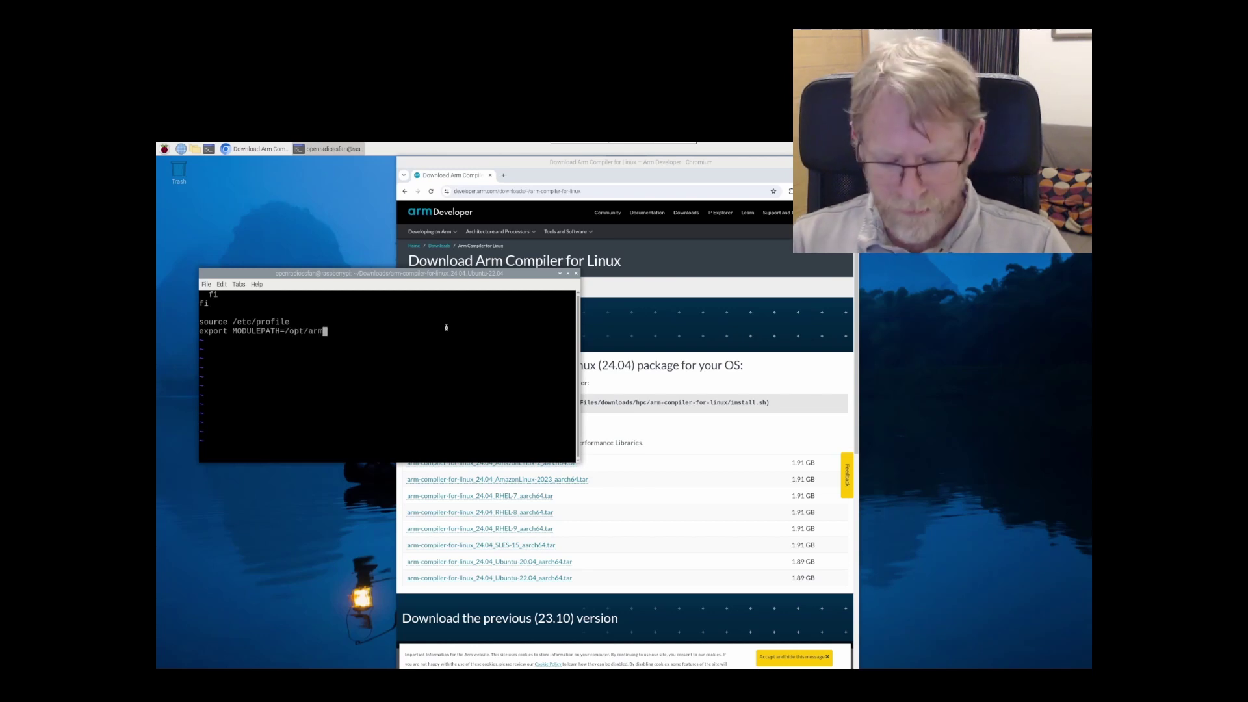
pyautogui.write('/modulefiles')
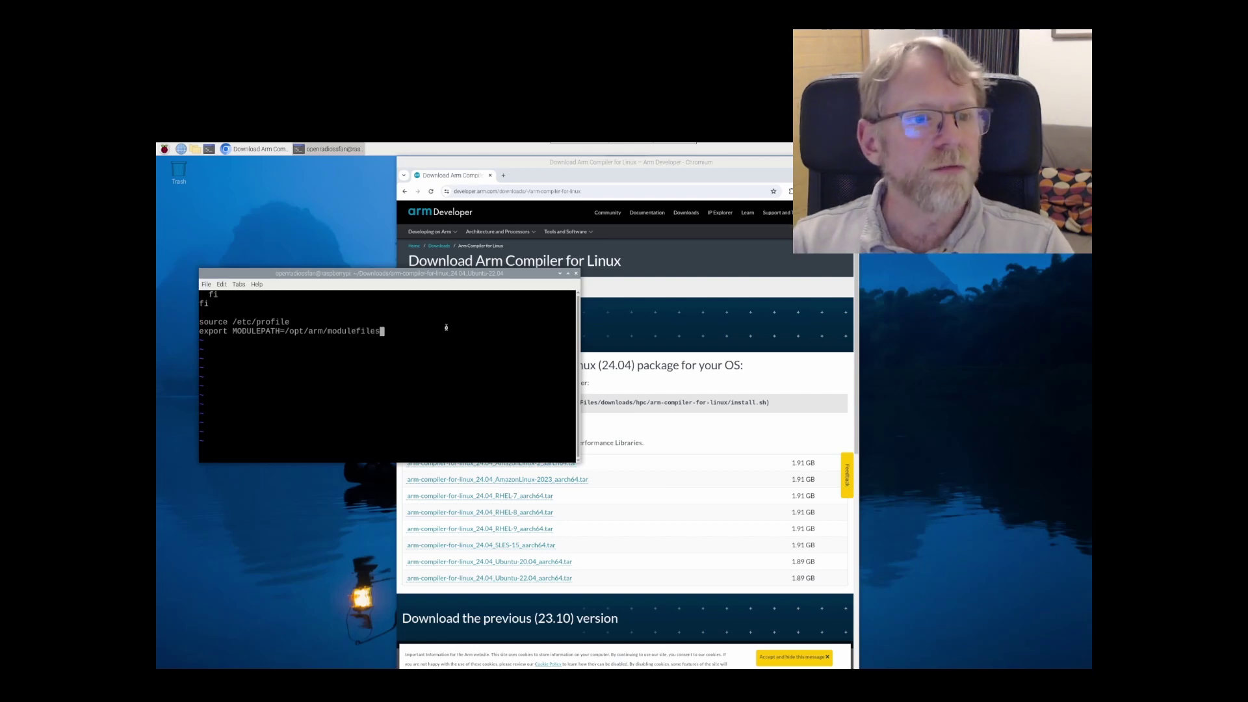
pyautogui.write(':')
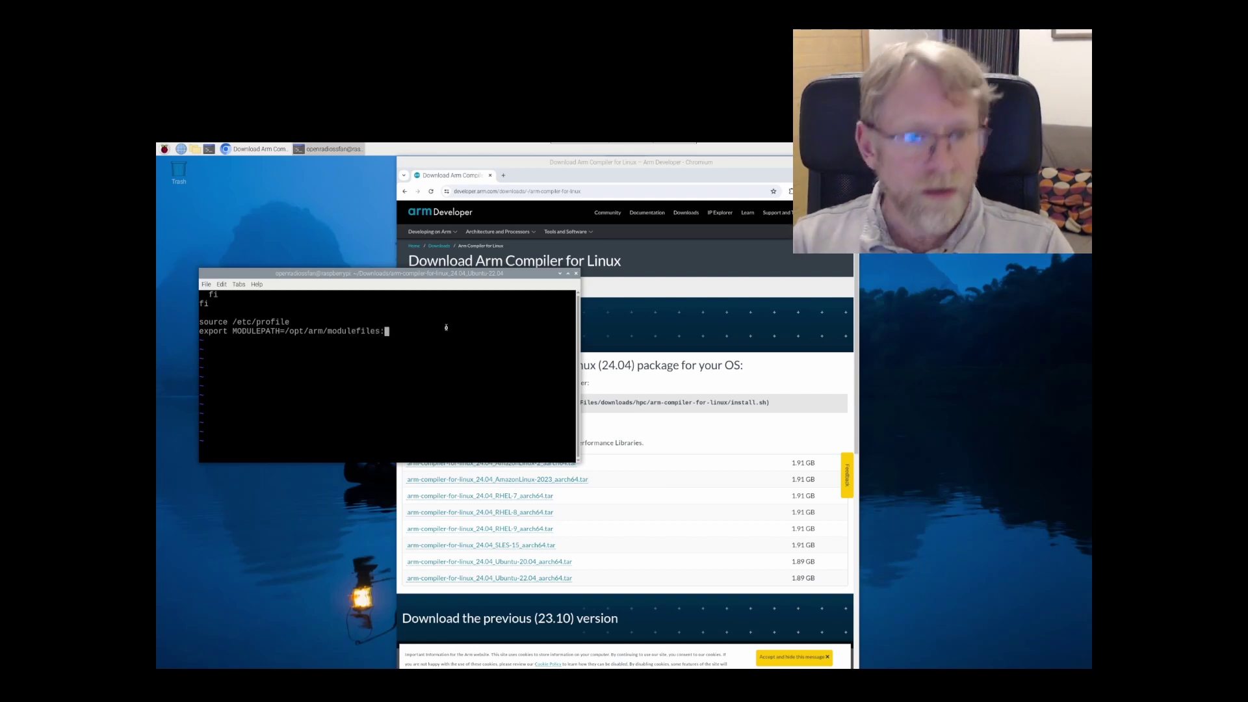
pyautogui.write('$')
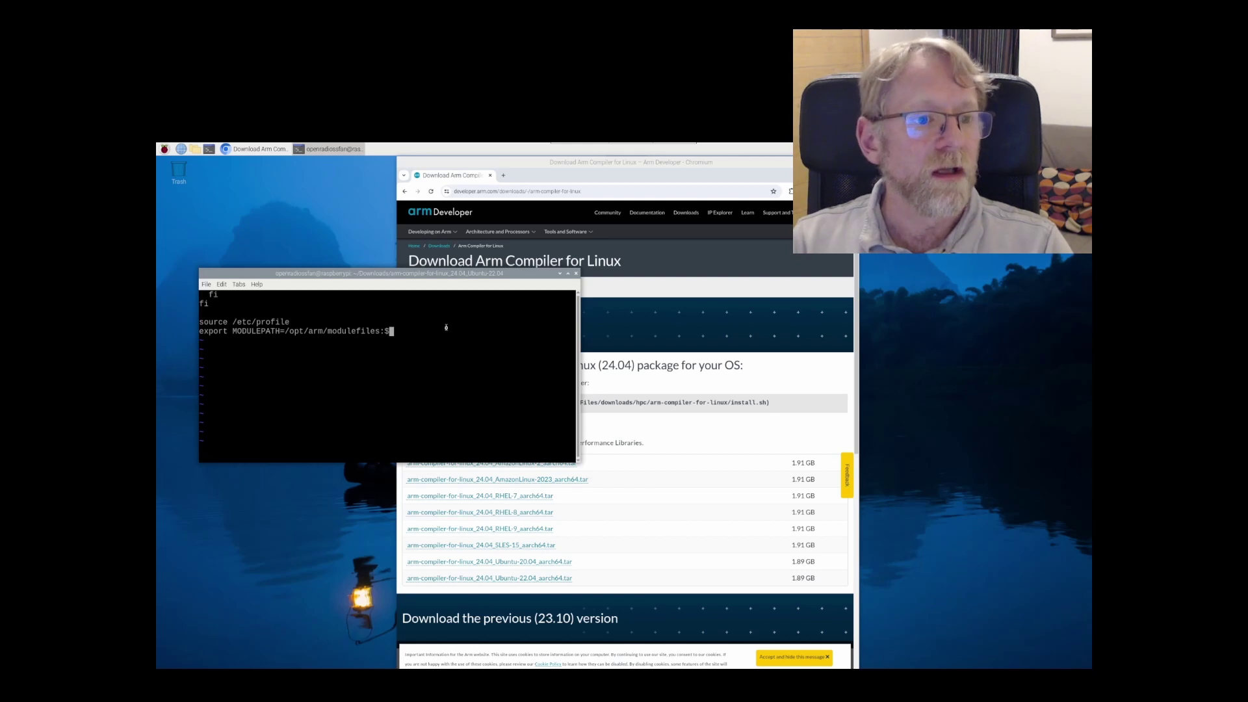
pyautogui.write('MODUL')
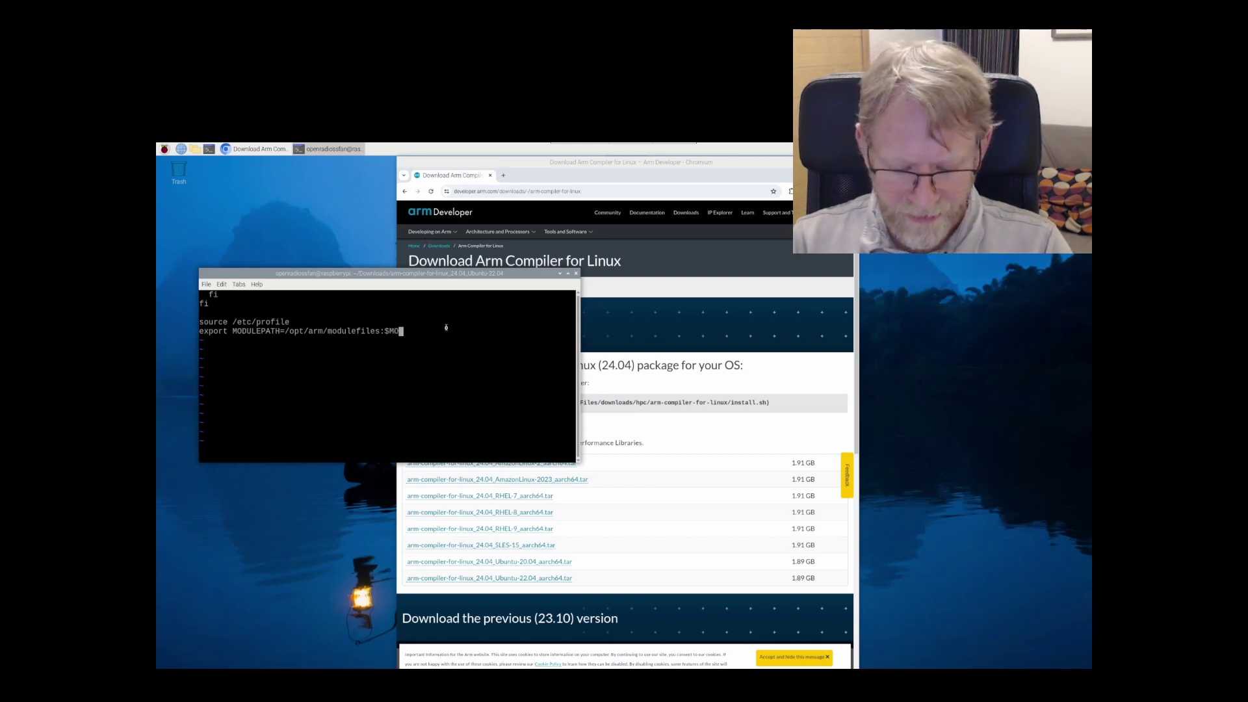
pyautogui.write('A')
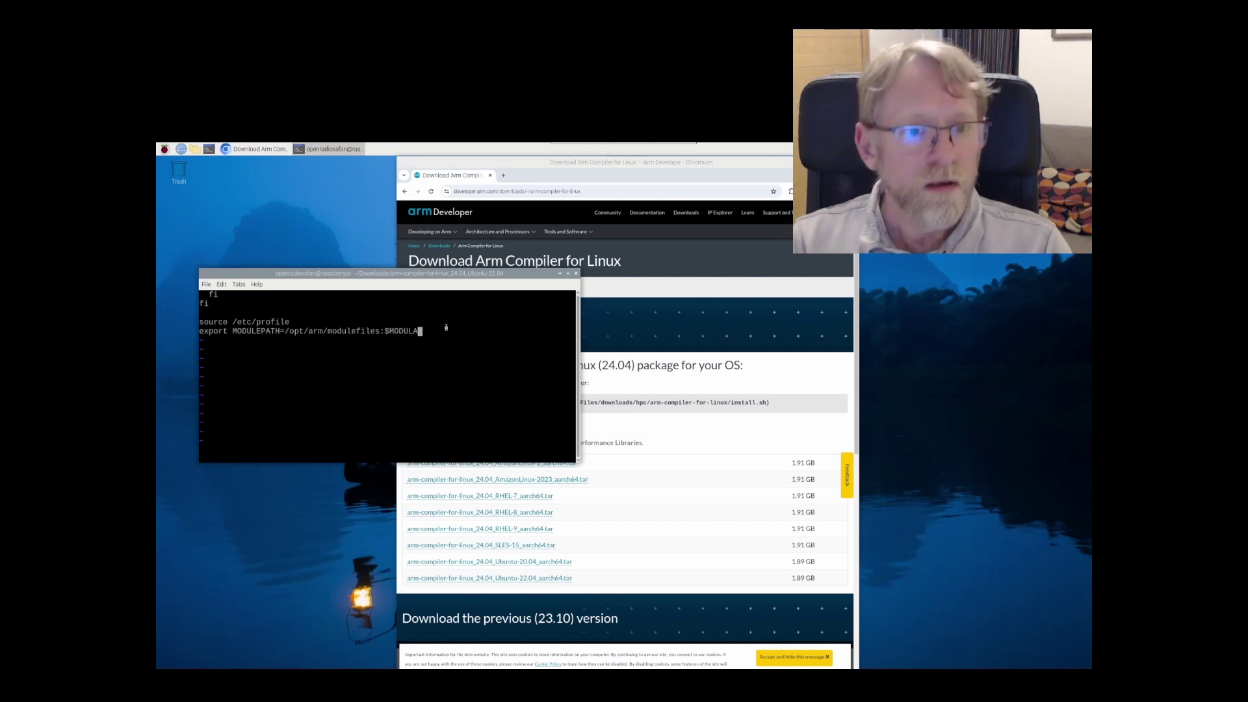
pyautogui.press('BackSpace')
pyautogui.write('EPA')
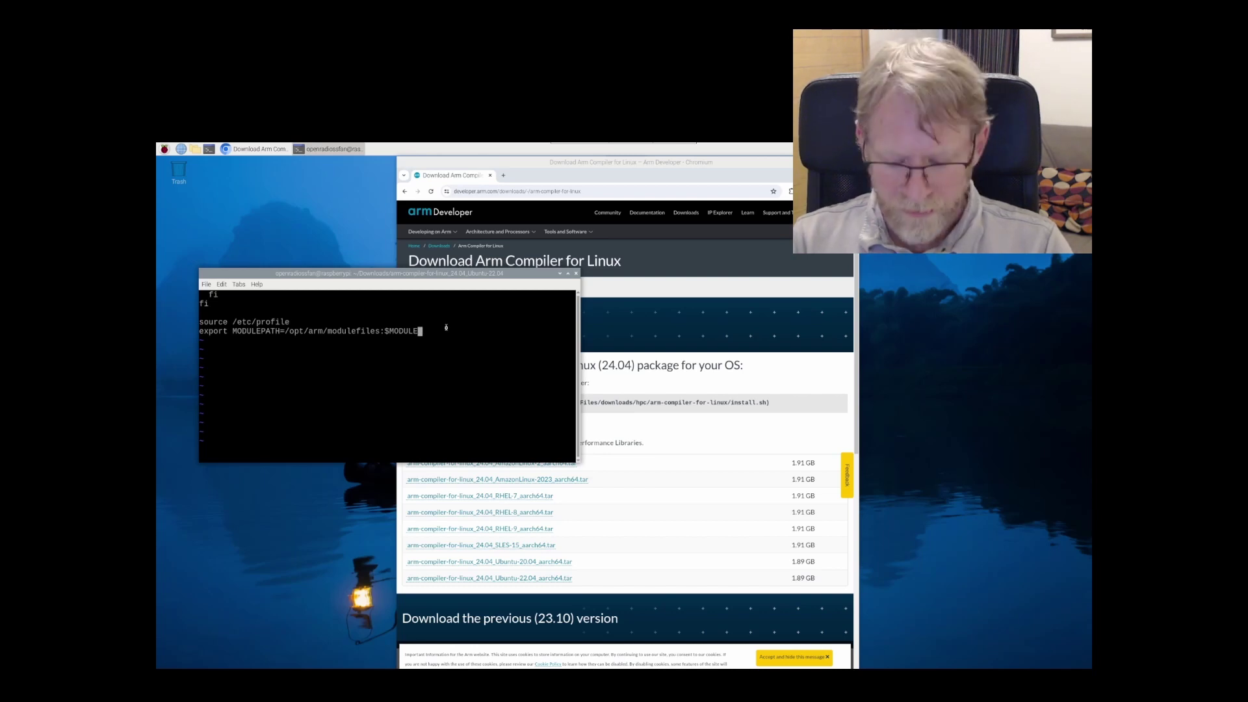
pyautogui.write('TH')
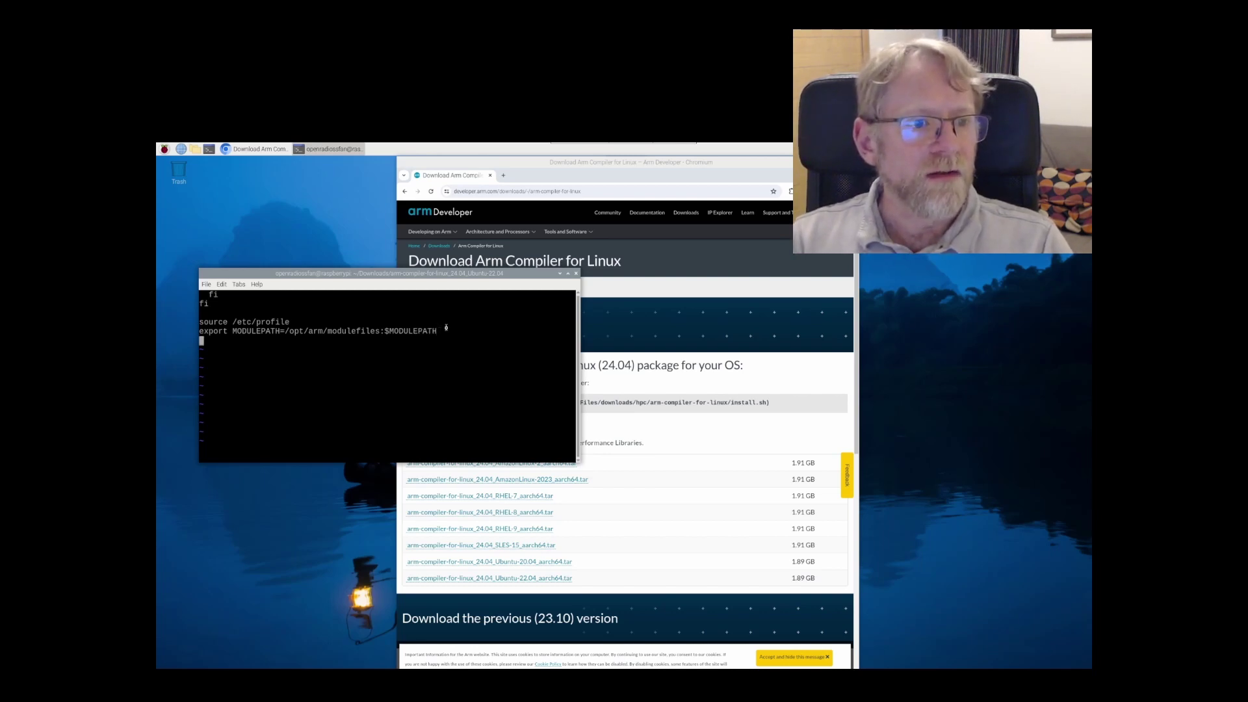
pyautogui.write(':wq')
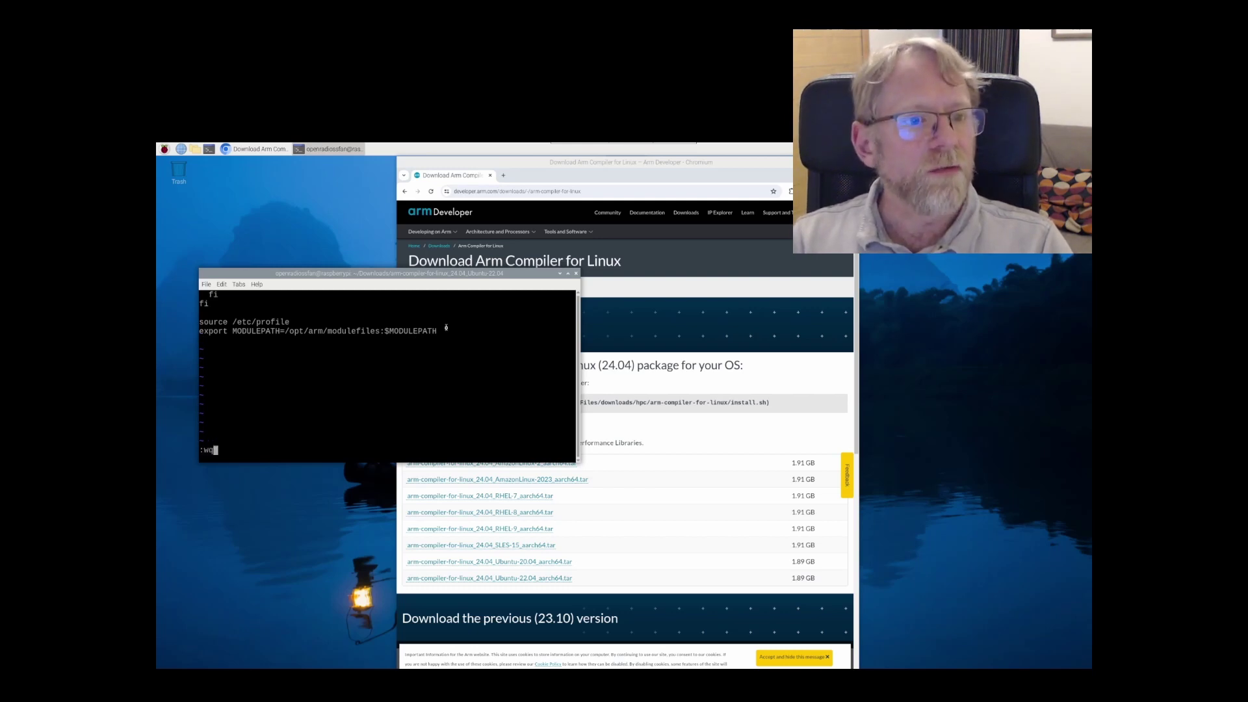
# Step: Save .bashrc, exit vi and open a new terminal tab
pyautogui.press('Return')
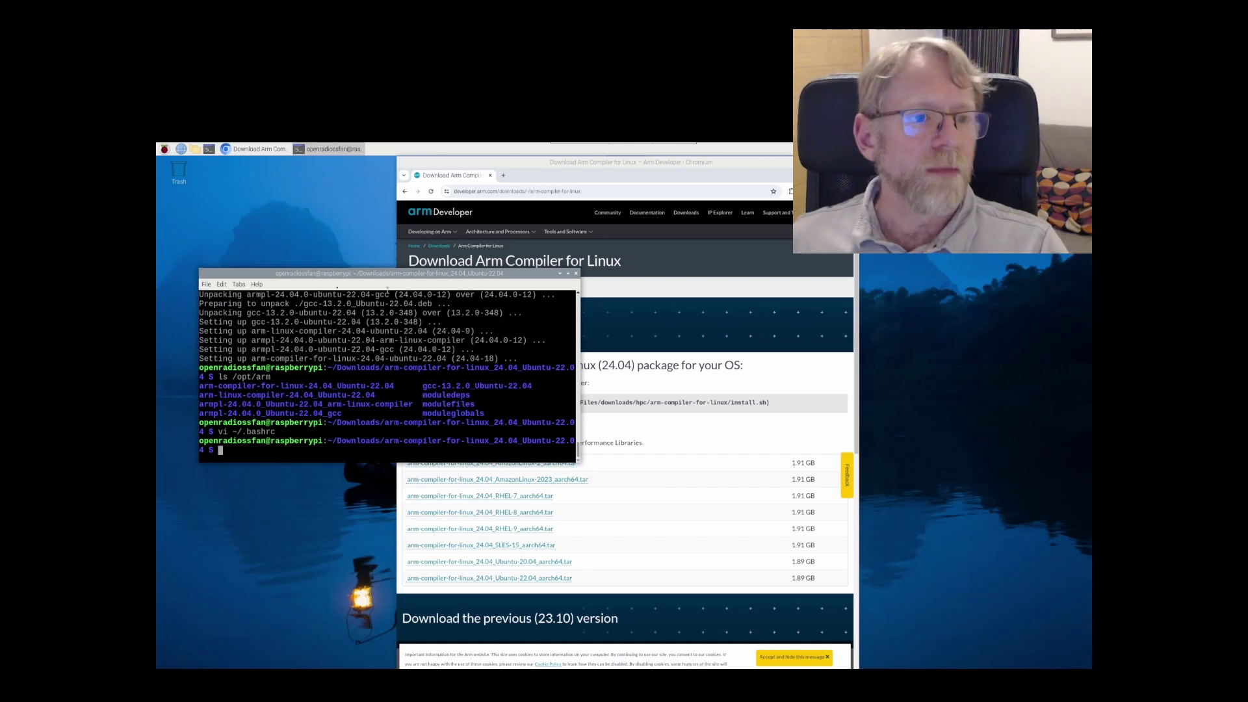
pyautogui.click(207, 285)
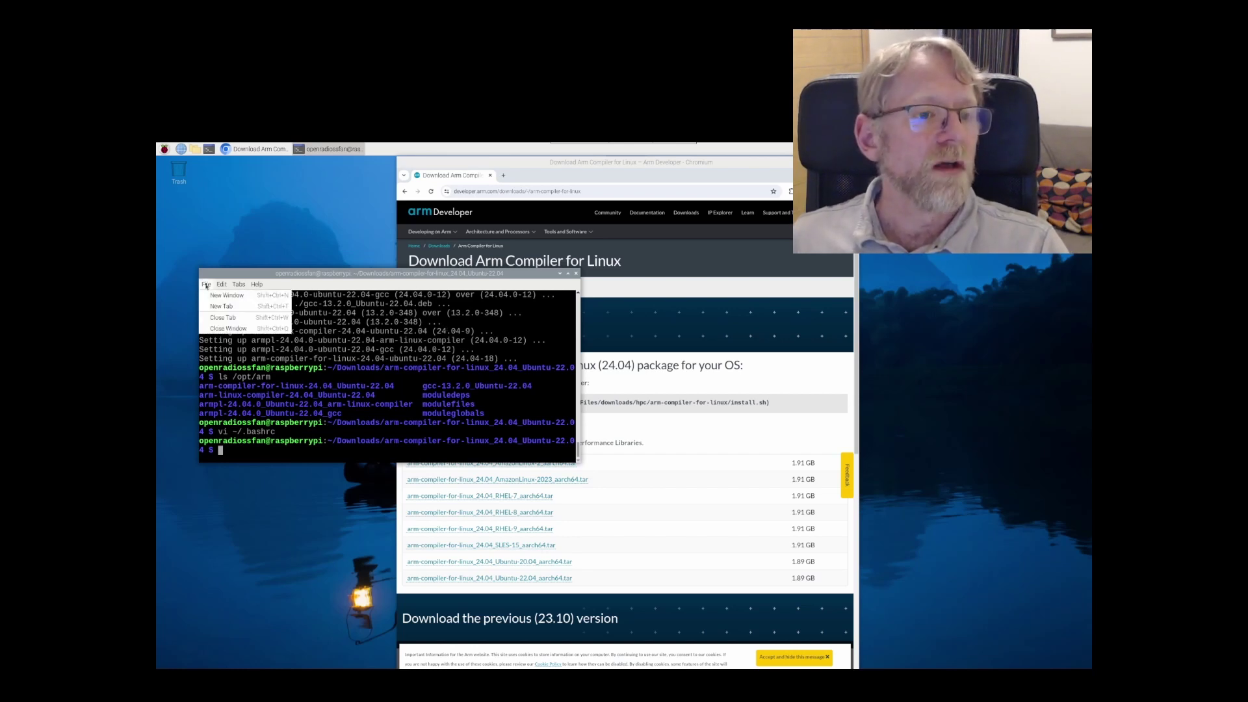
pyautogui.click(239, 310)
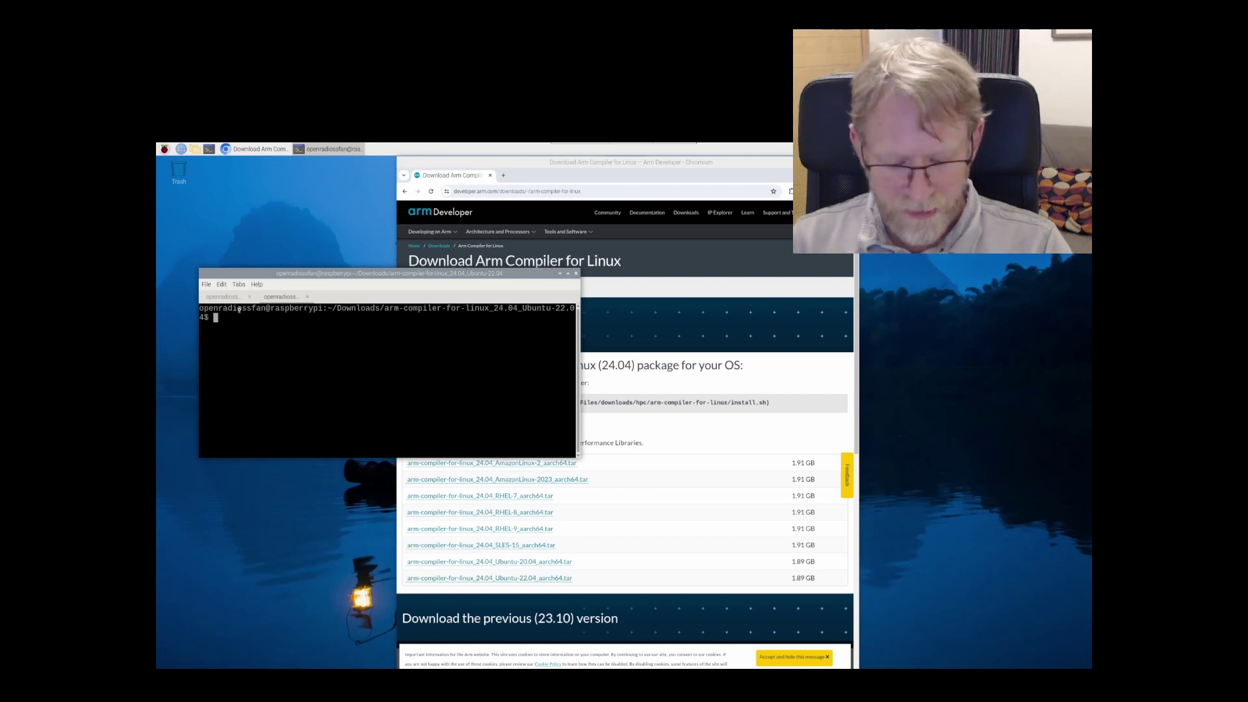
# Step: List available modules and load acfl/24.04, binutils/13.2.0 and gnu/13.2.0
pyautogui.write('module avail')
pyautogui.press('Return')
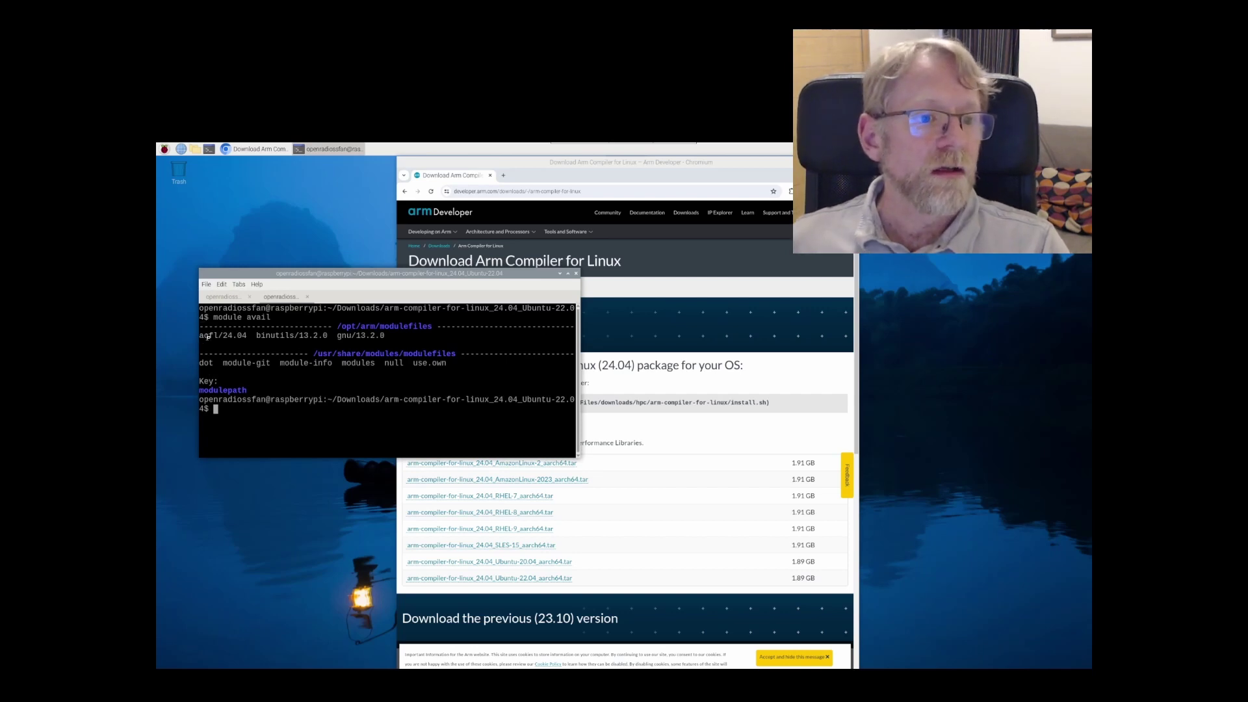
pyautogui.moveTo(389, 336); pyautogui.dragTo(198, 335)
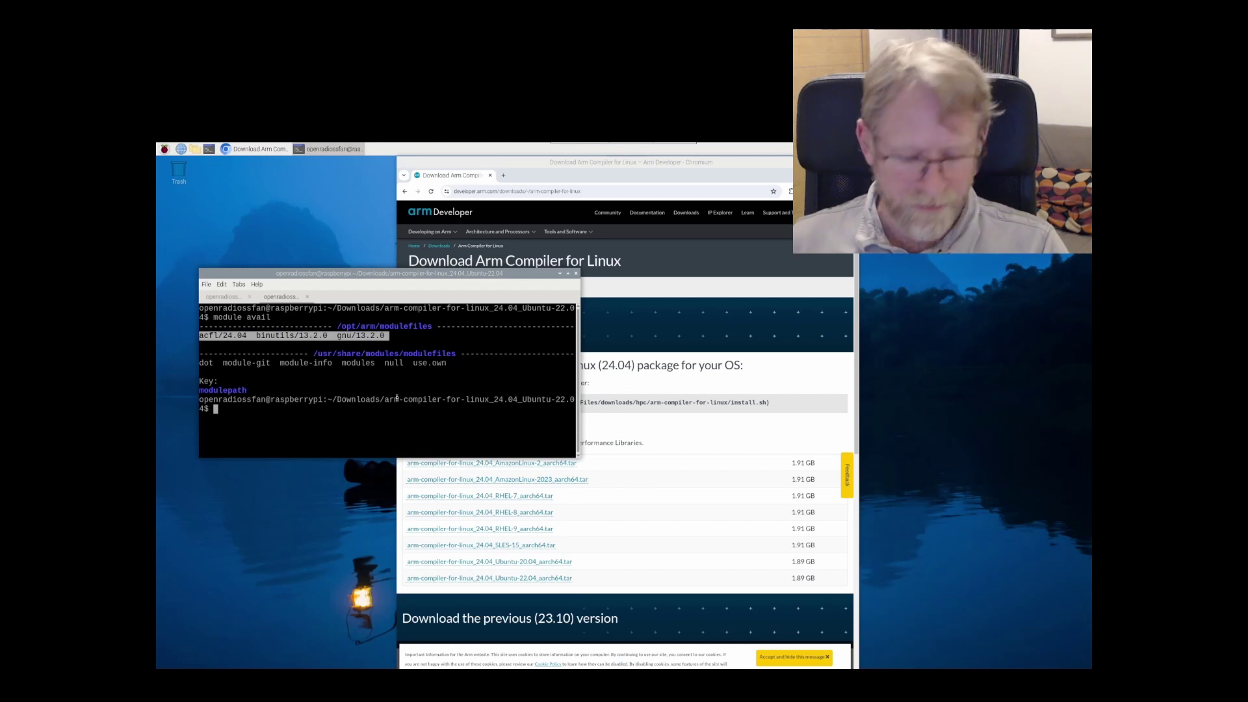
pyautogui.write('module')
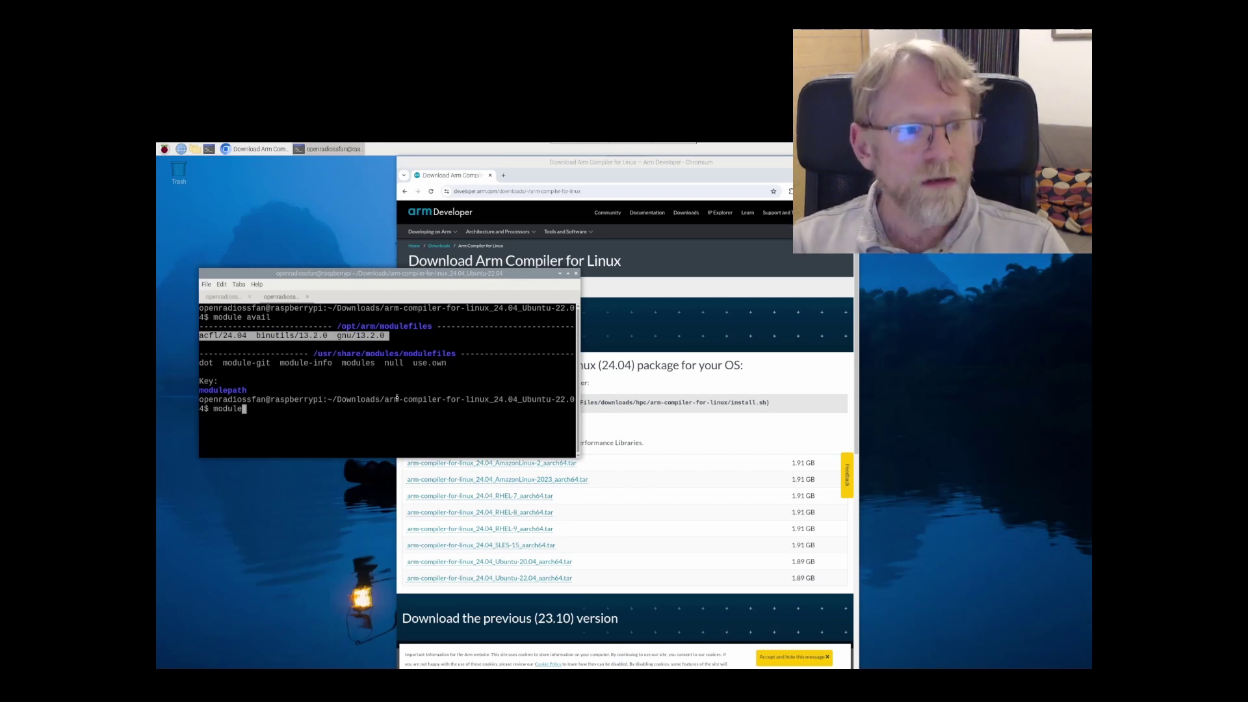
pyautogui.write(' load')
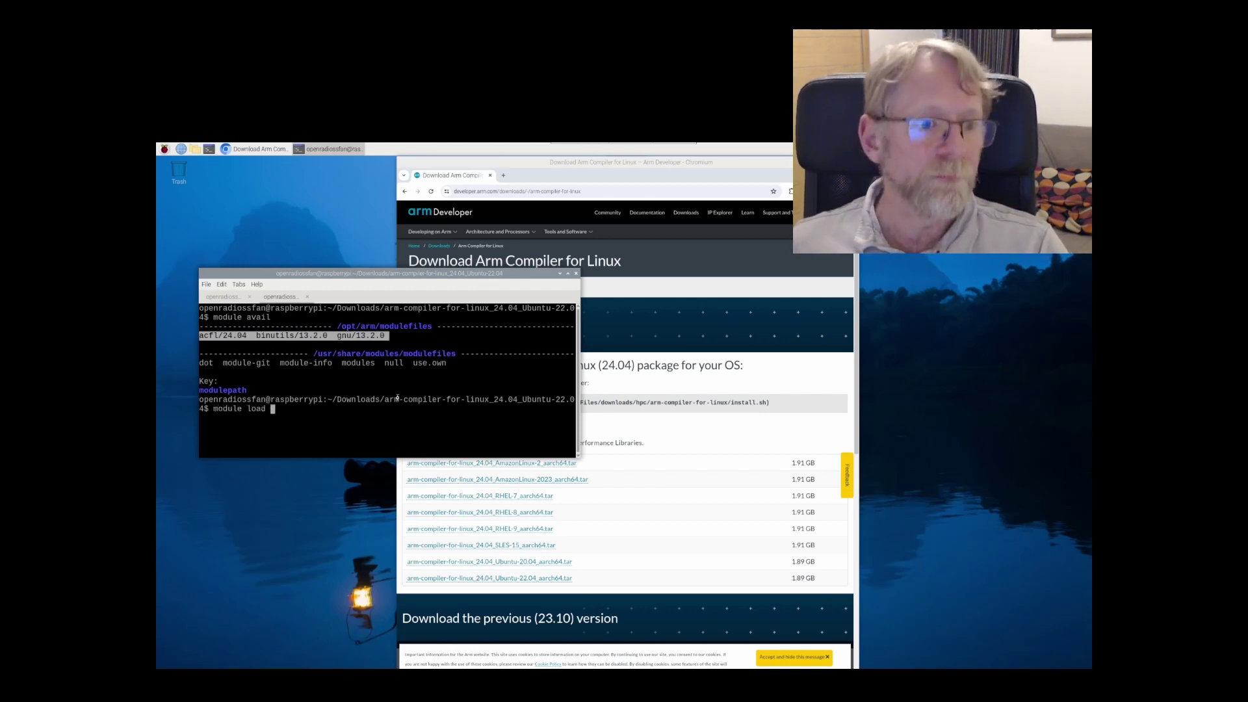
pyautogui.middleClick(404, 429)
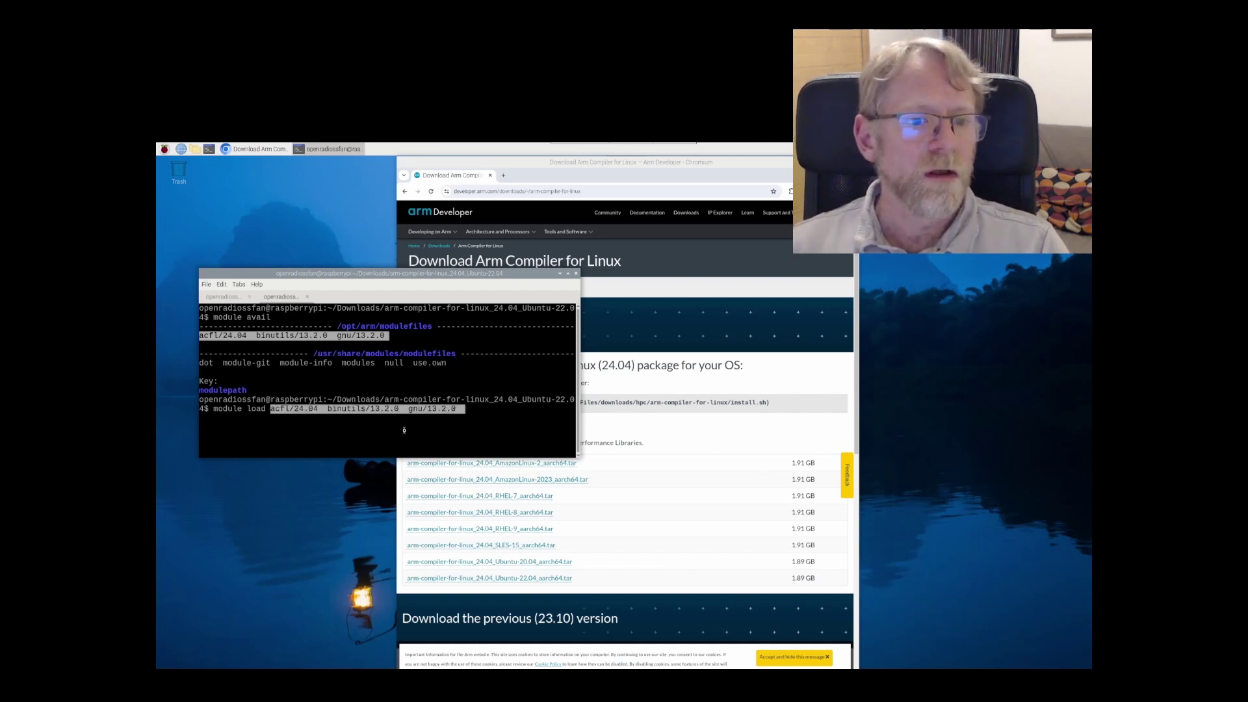
pyautogui.press('Return')
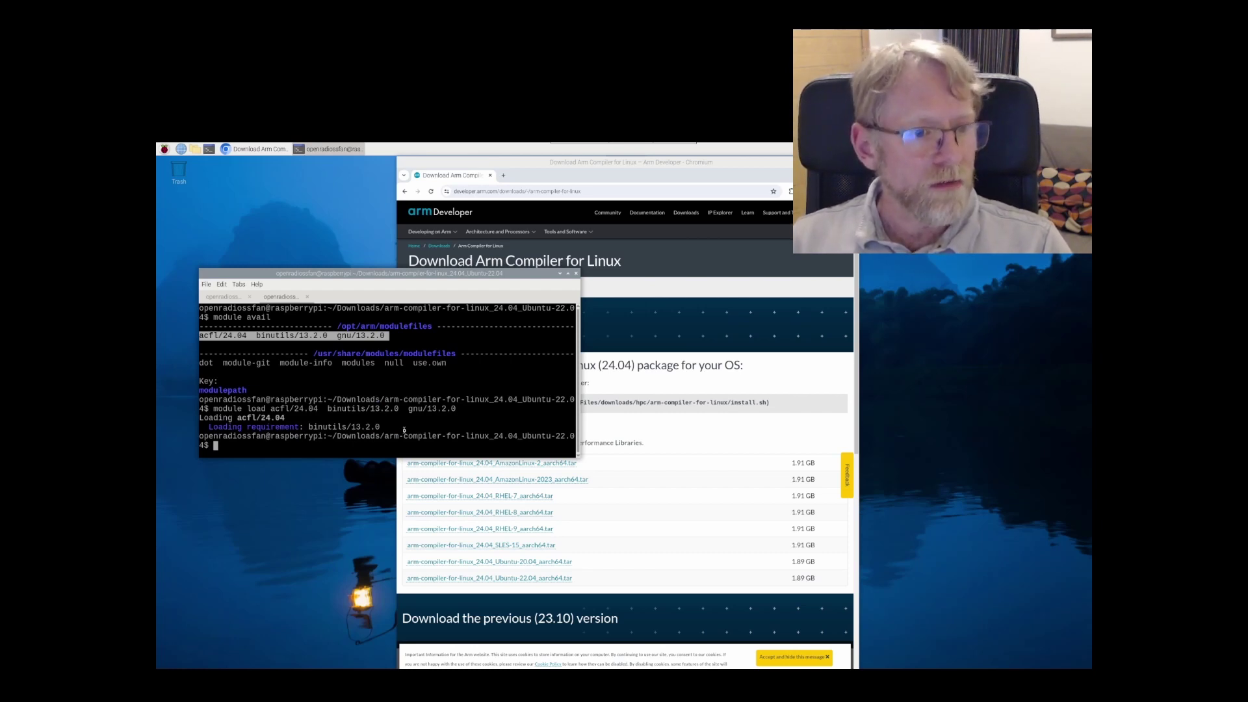
# Step: Run armflang --version and highlight the reported version 24.04 (build number 9)
pyautogui.write('armfl')
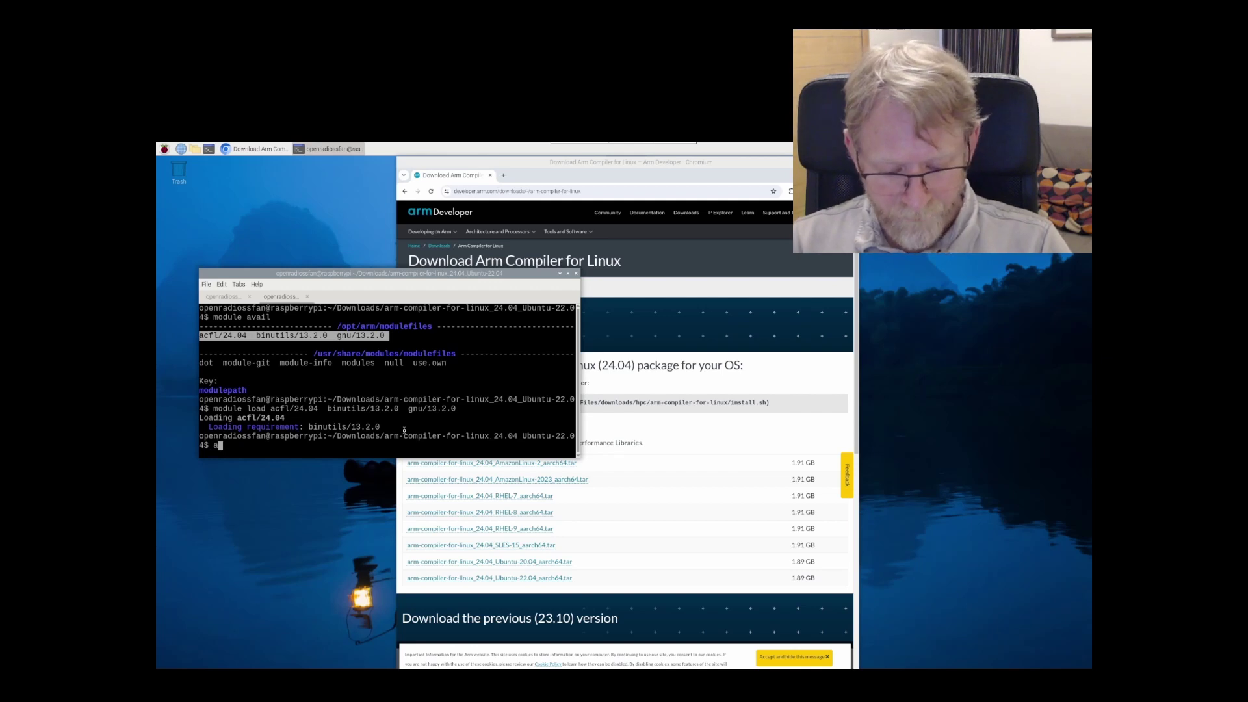
pyautogui.write('ang --version')
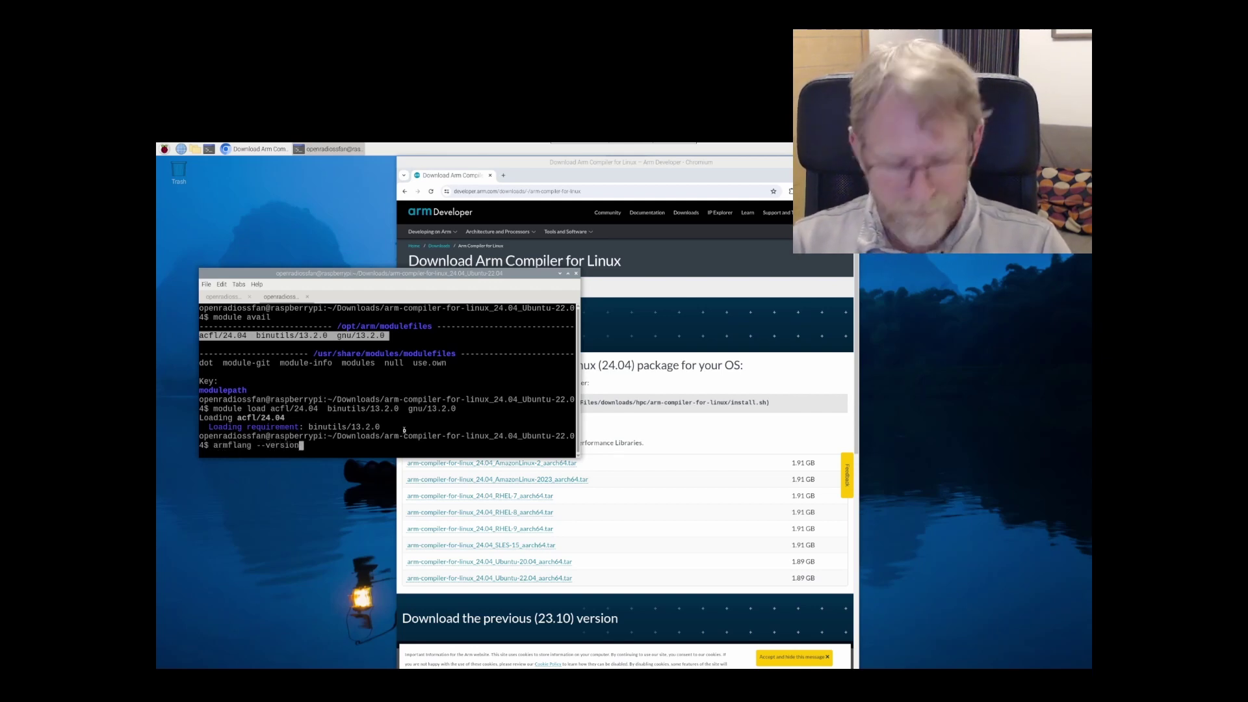
pyautogui.press('Return')
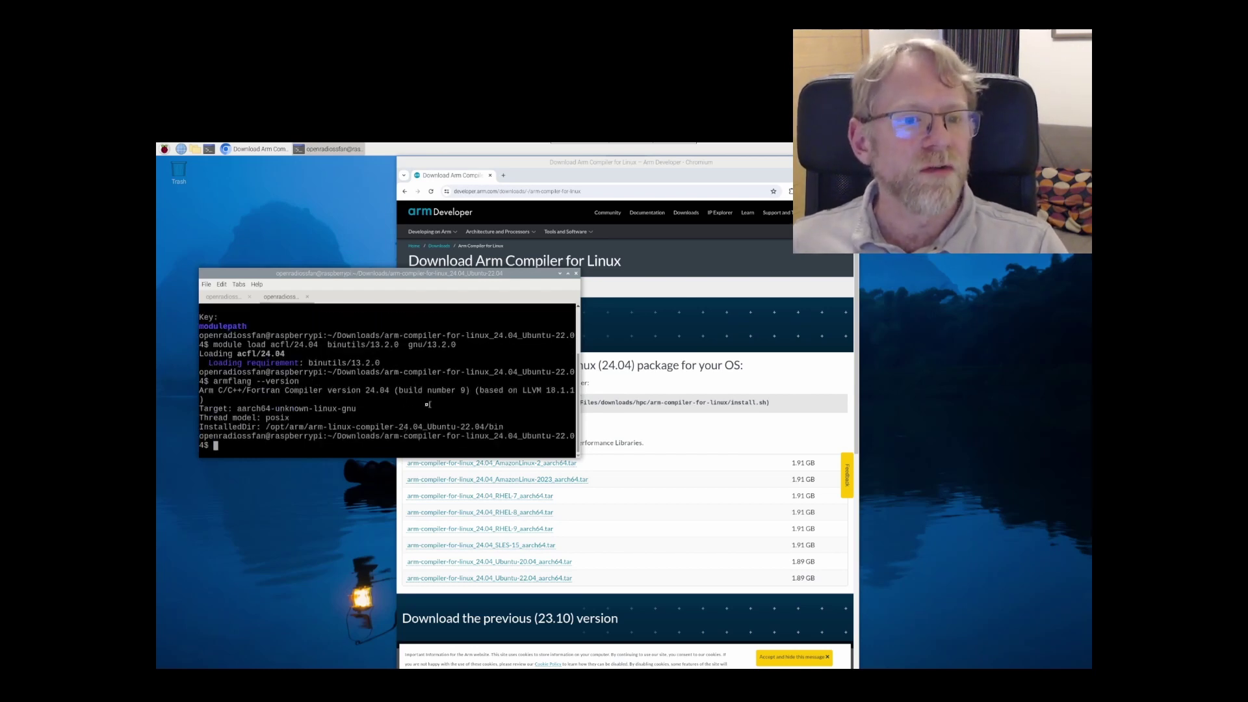
pyautogui.moveTo(309, 390); pyautogui.dragTo(396, 391)
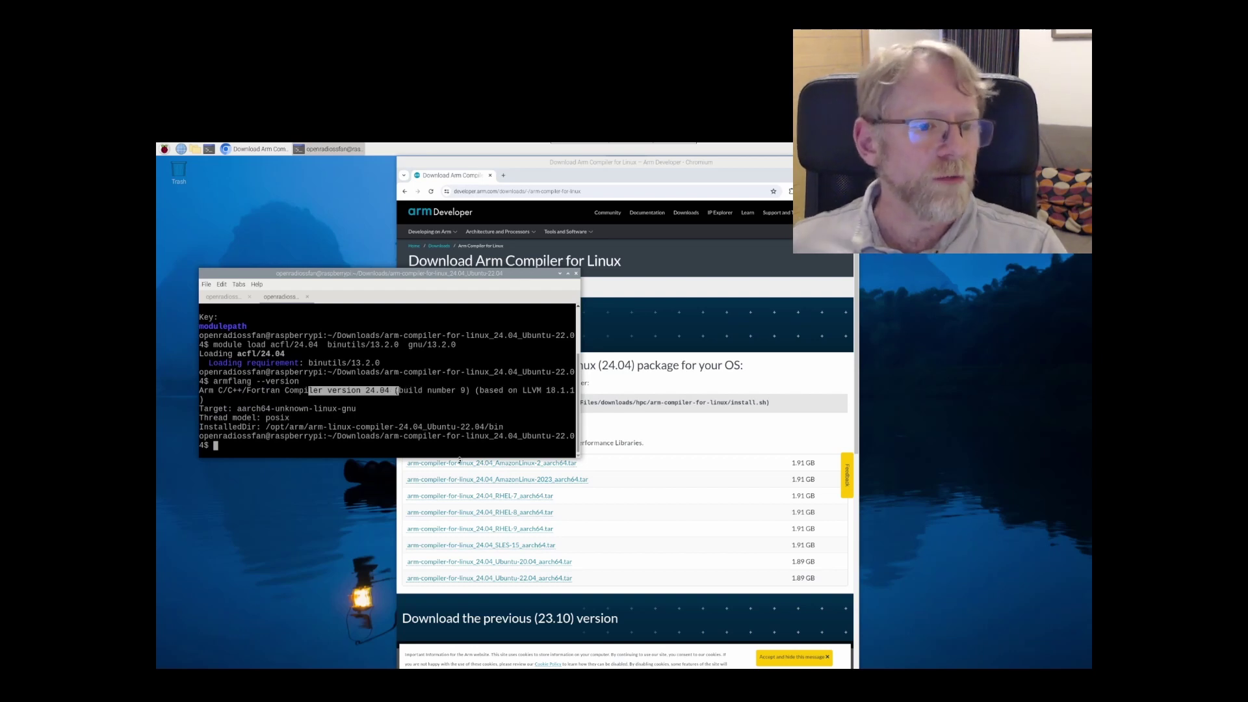
pyautogui.click(464, 382)
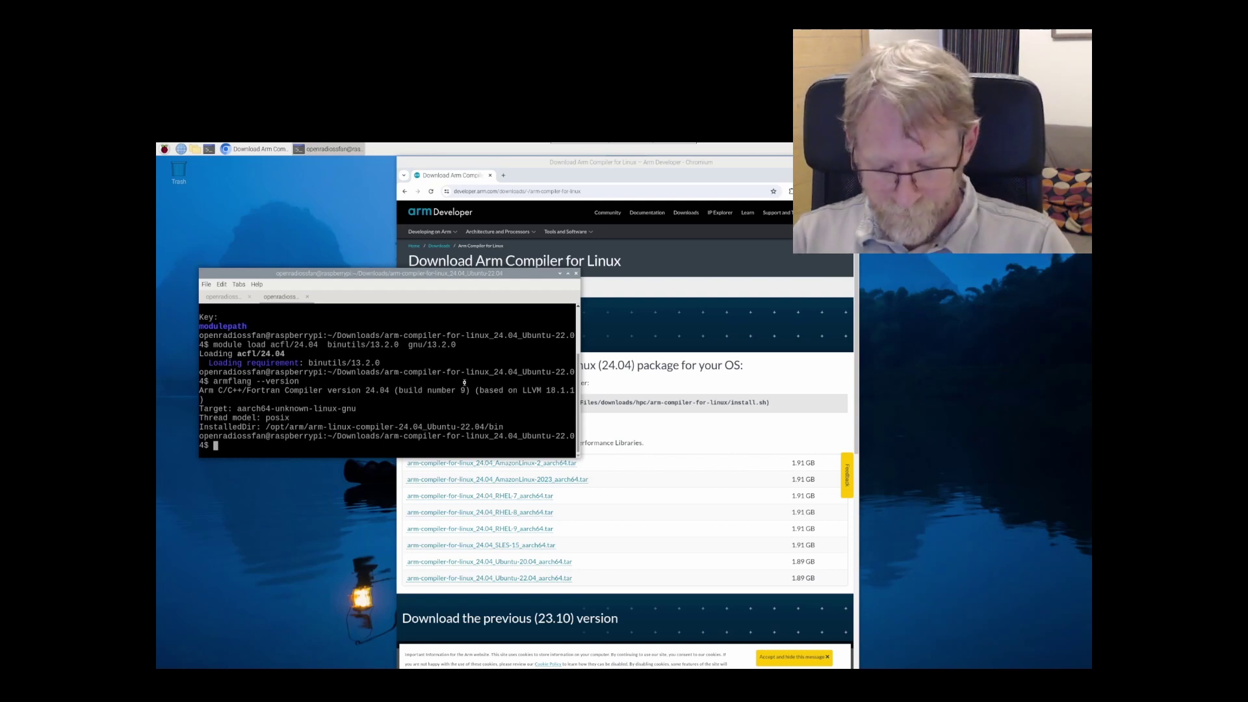
# Step: Go back to the home directory with cd ../../ and initialize Git LFS with git lfs install
pyautogui.write('cd ../../')
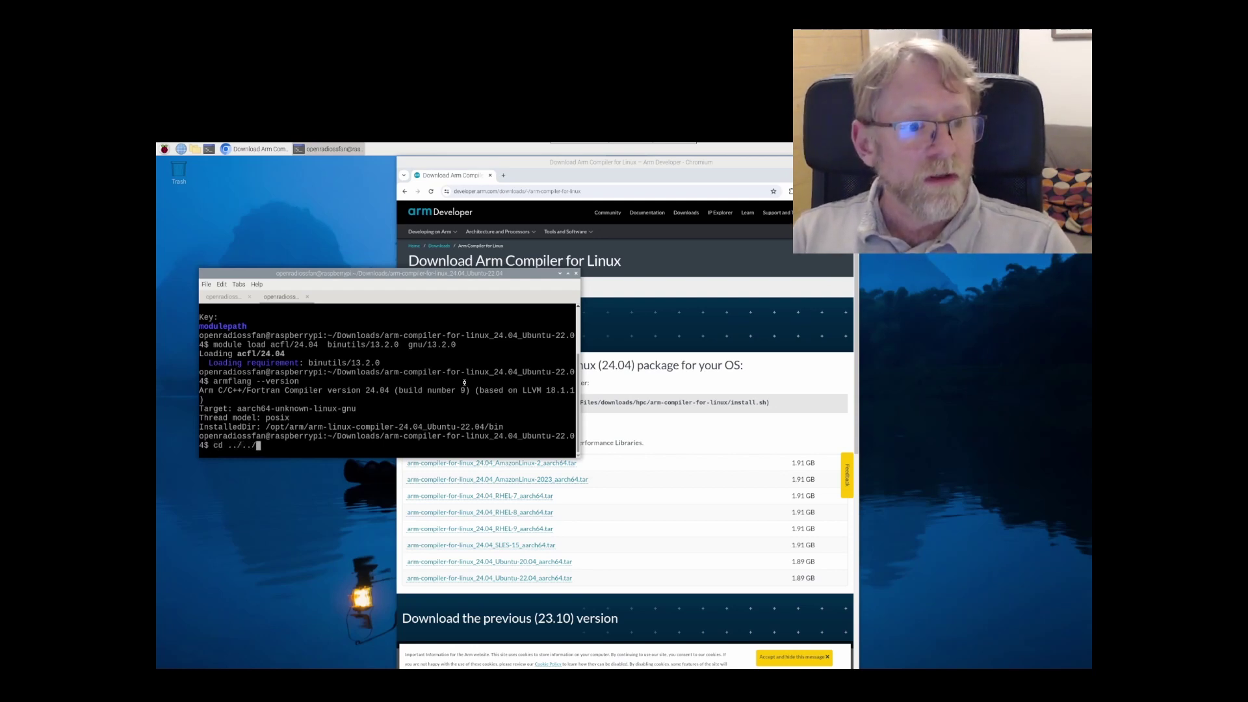
pyautogui.press('Return')
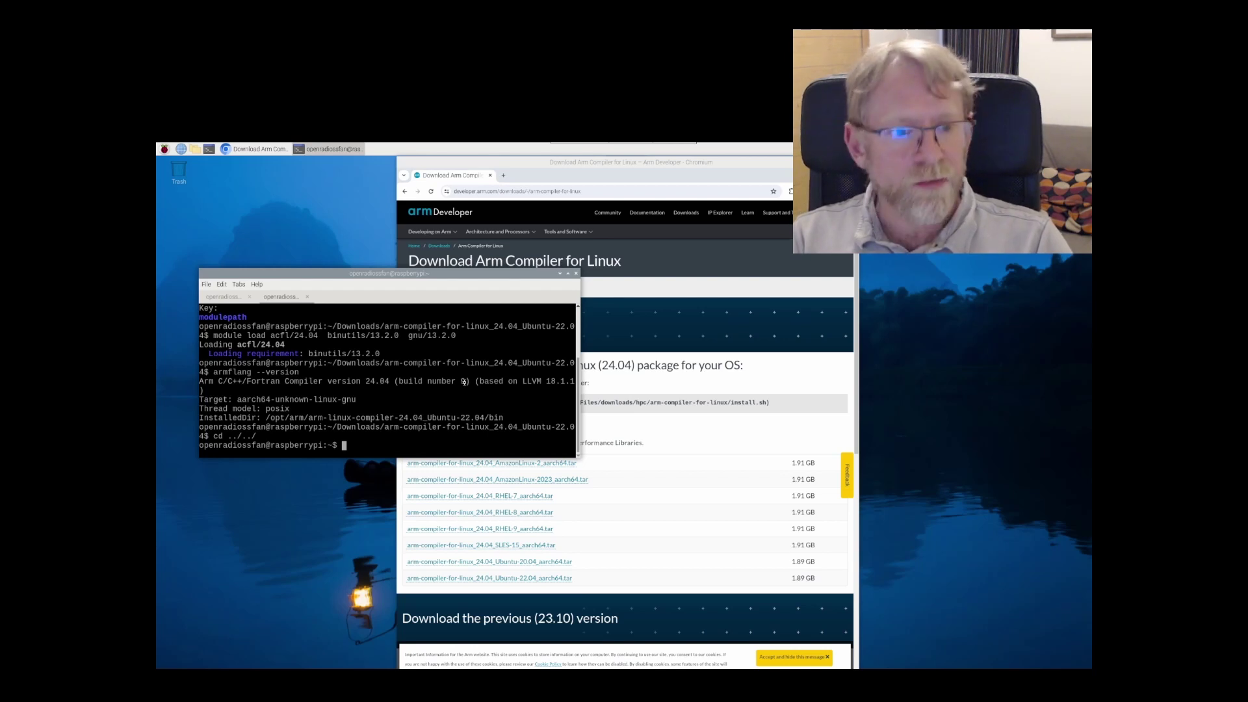
pyautogui.write('git lfs ')
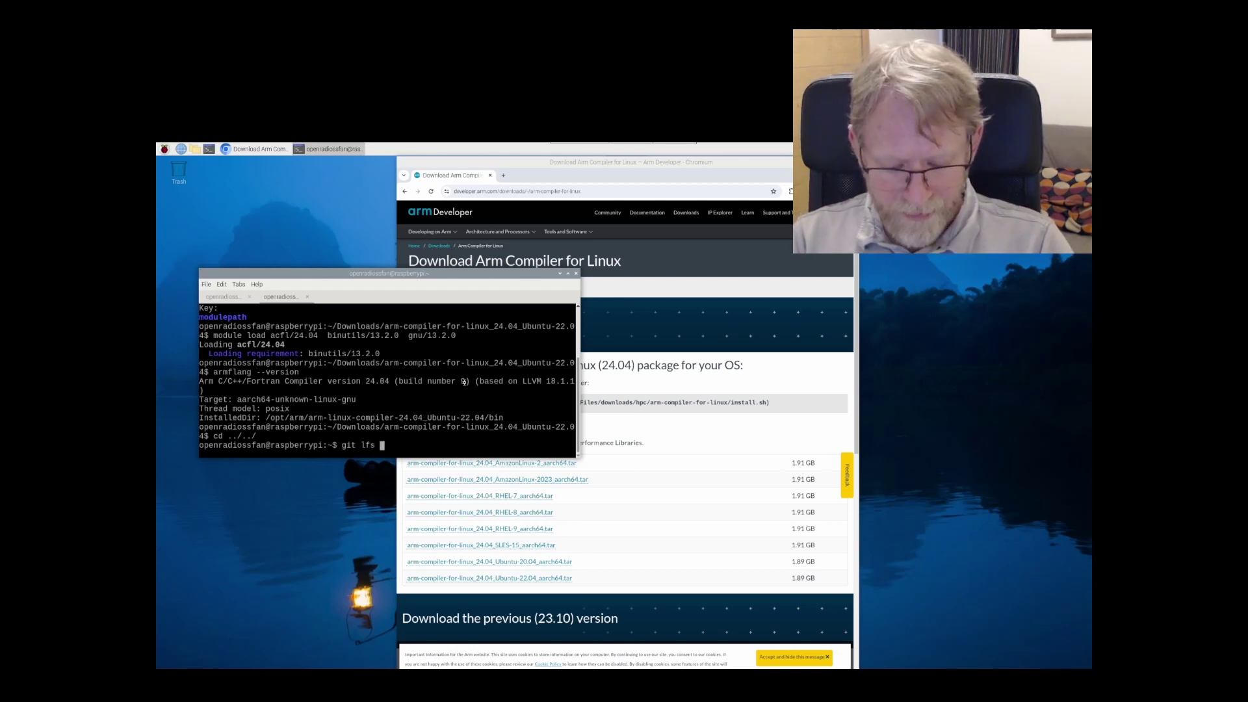
pyautogui.write('install')
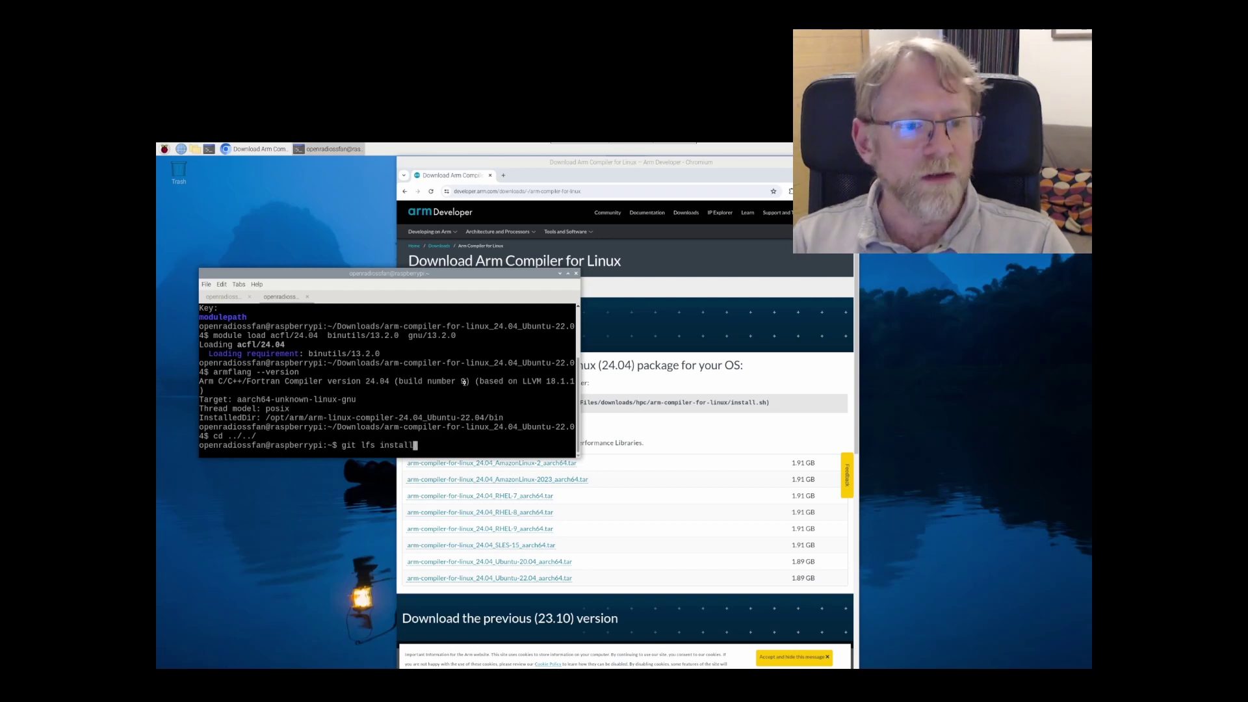
pyautogui.press('Return')
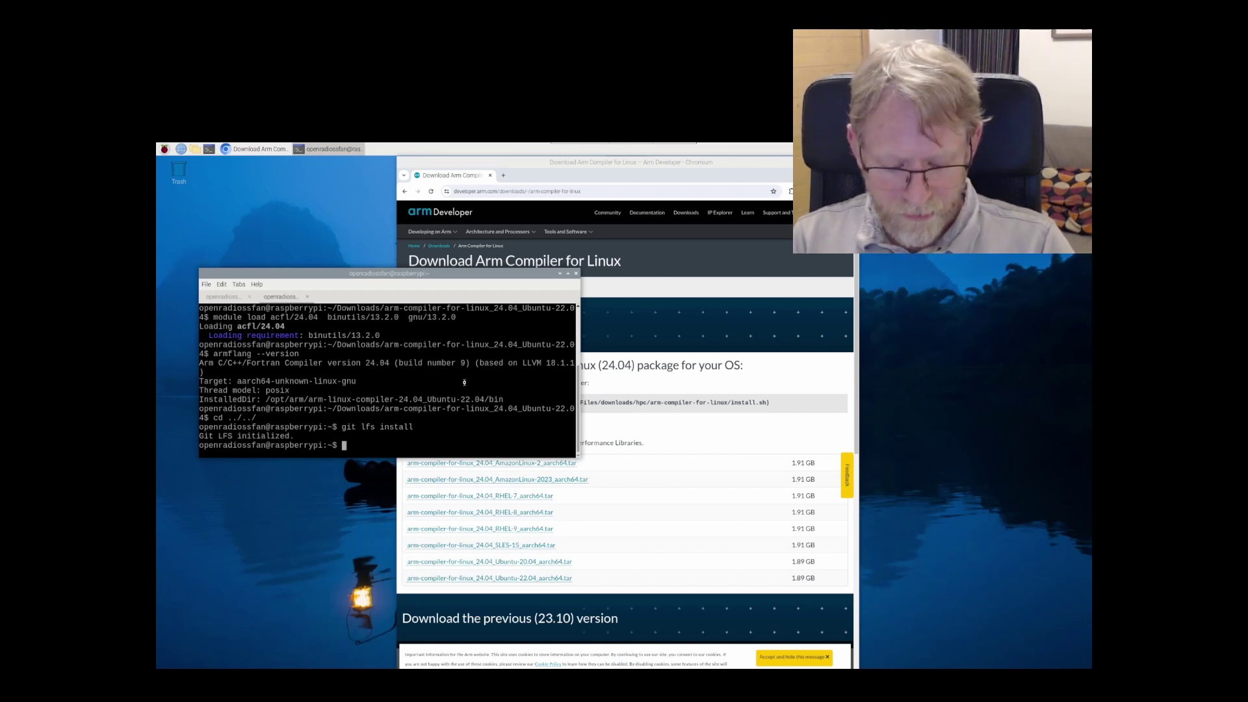
pyautogui.write('git clone')
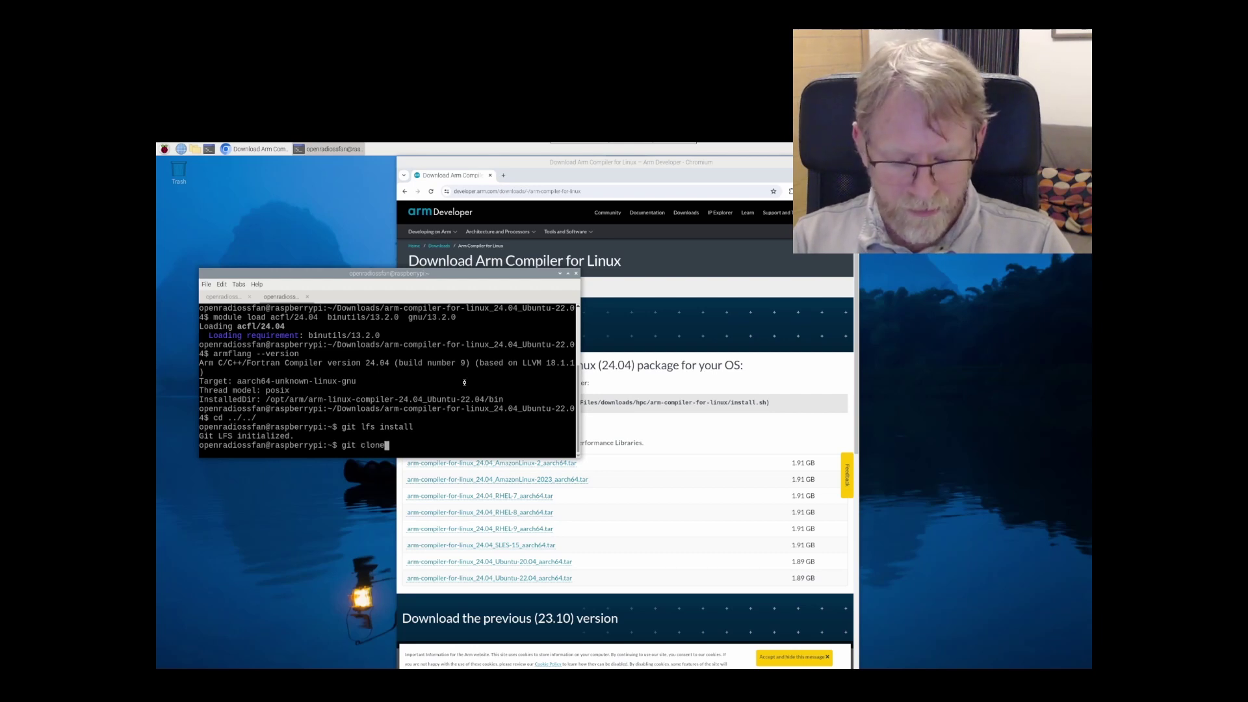
pyautogui.write(' git@')
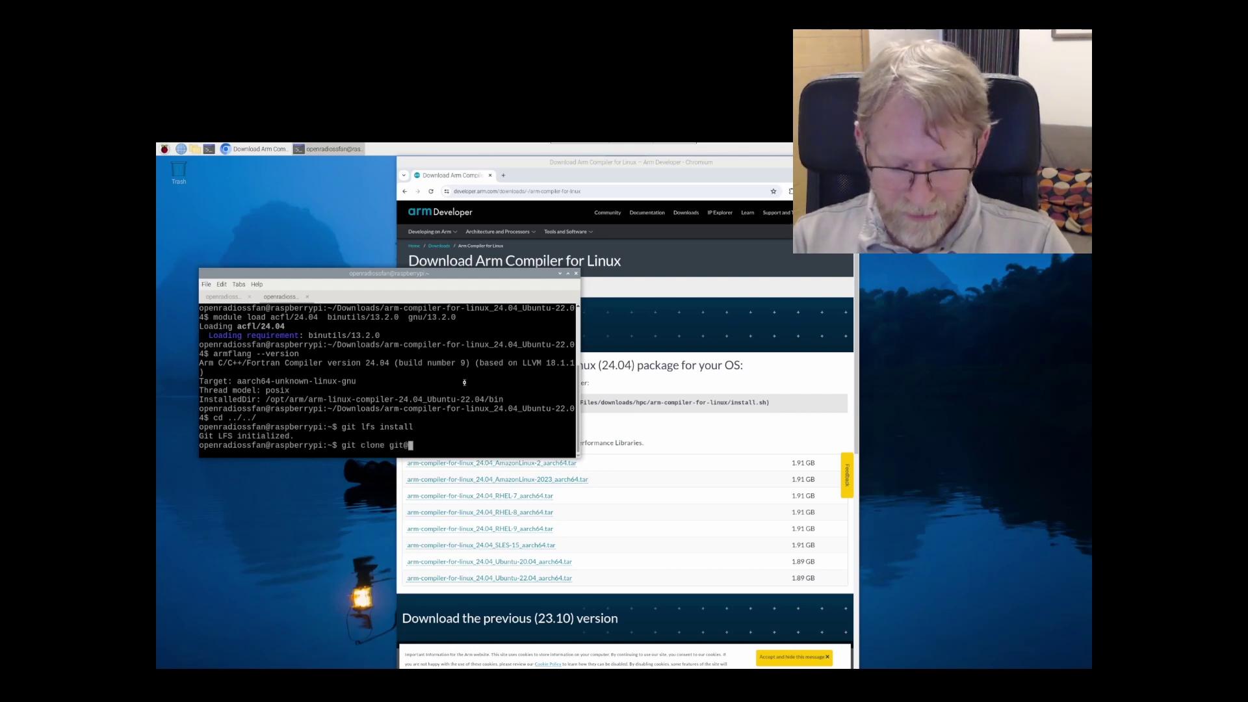
pyautogui.write('github.')
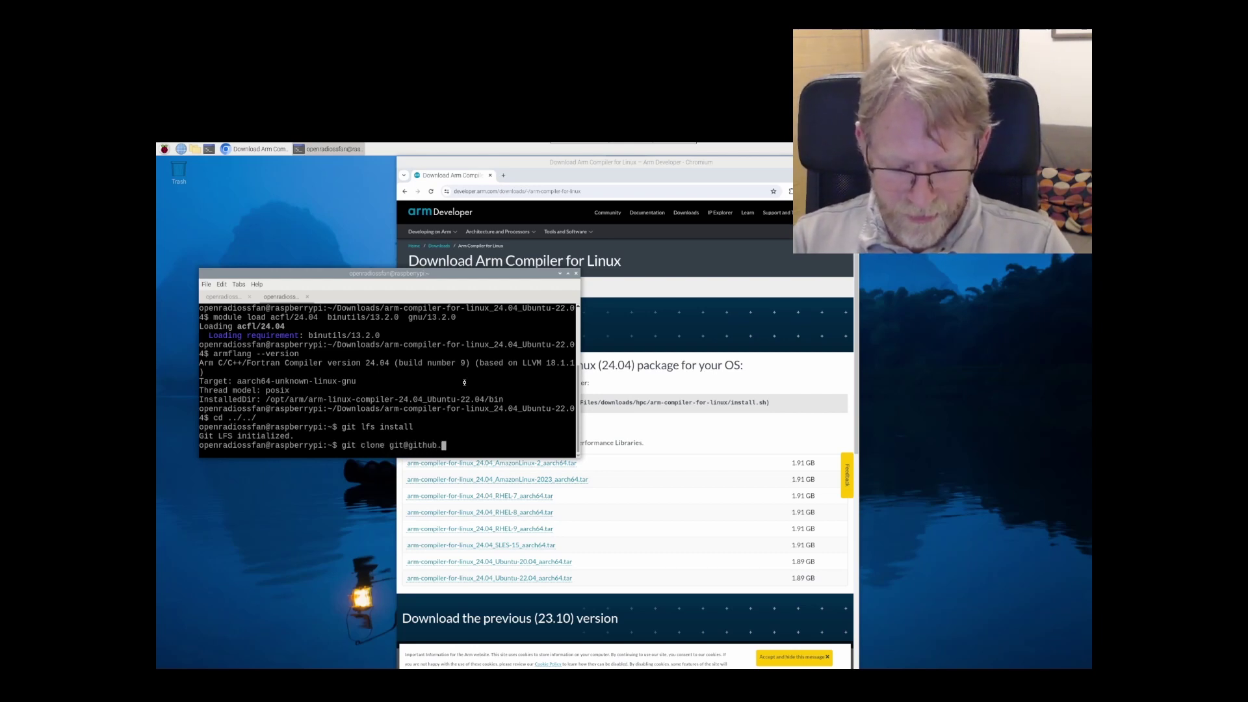
pyautogui.write('com')
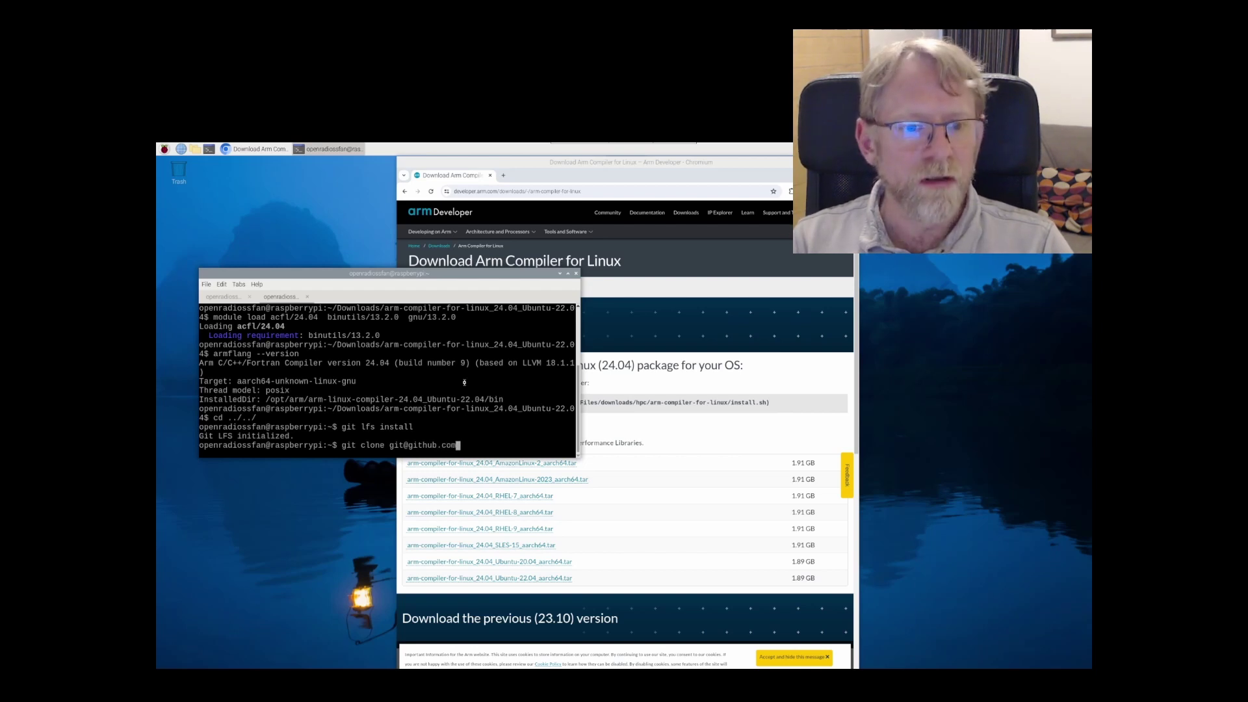
pyautogui.write(':')
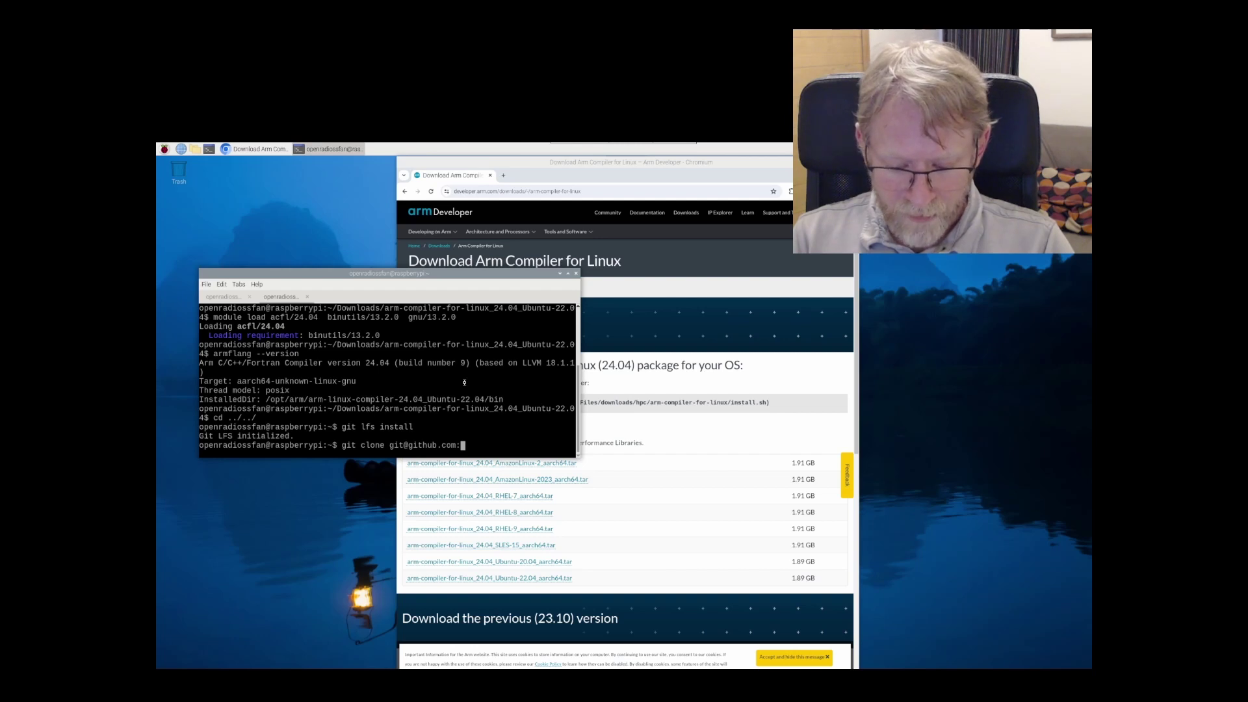
pyautogui.write('OpenR')
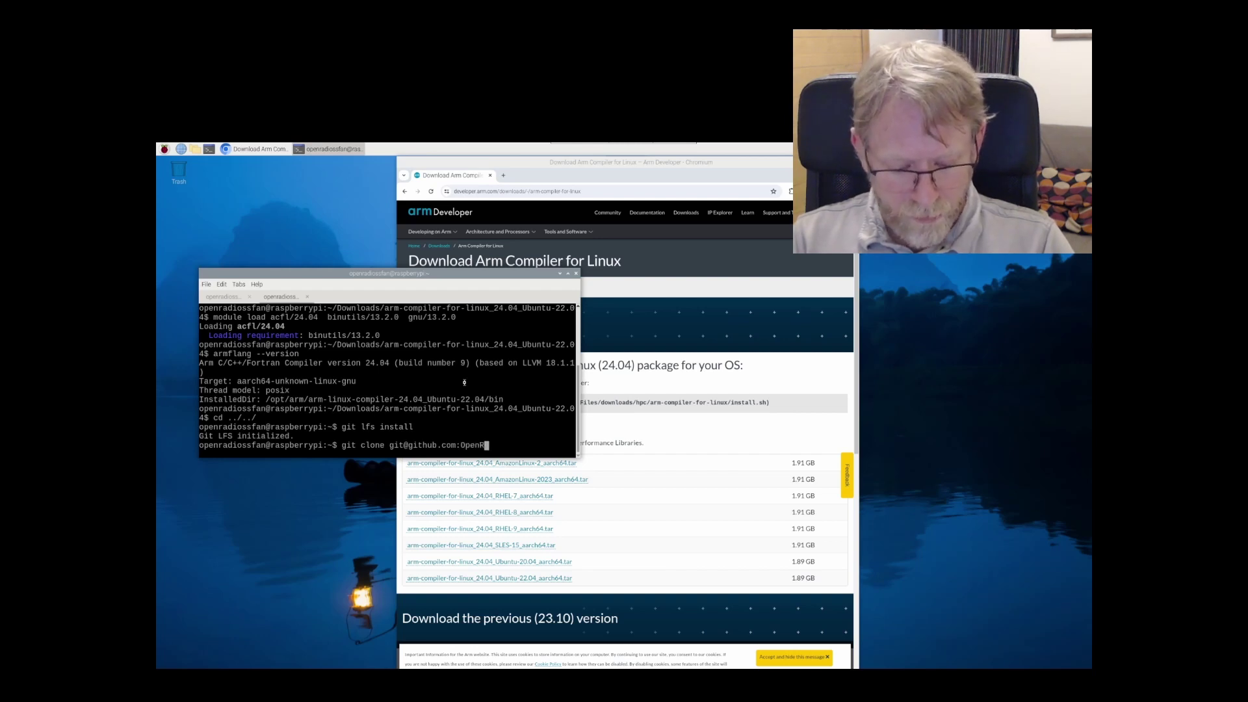
pyautogui.write('adioss')
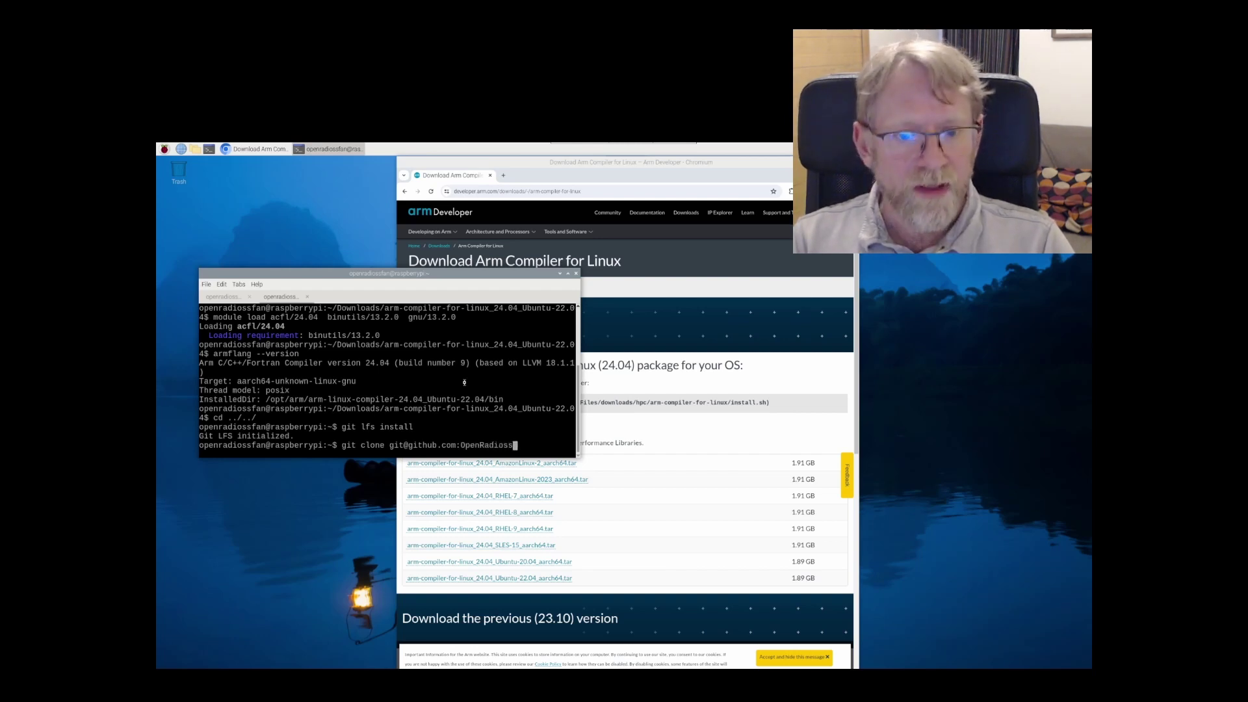
pyautogui.write('Fan')
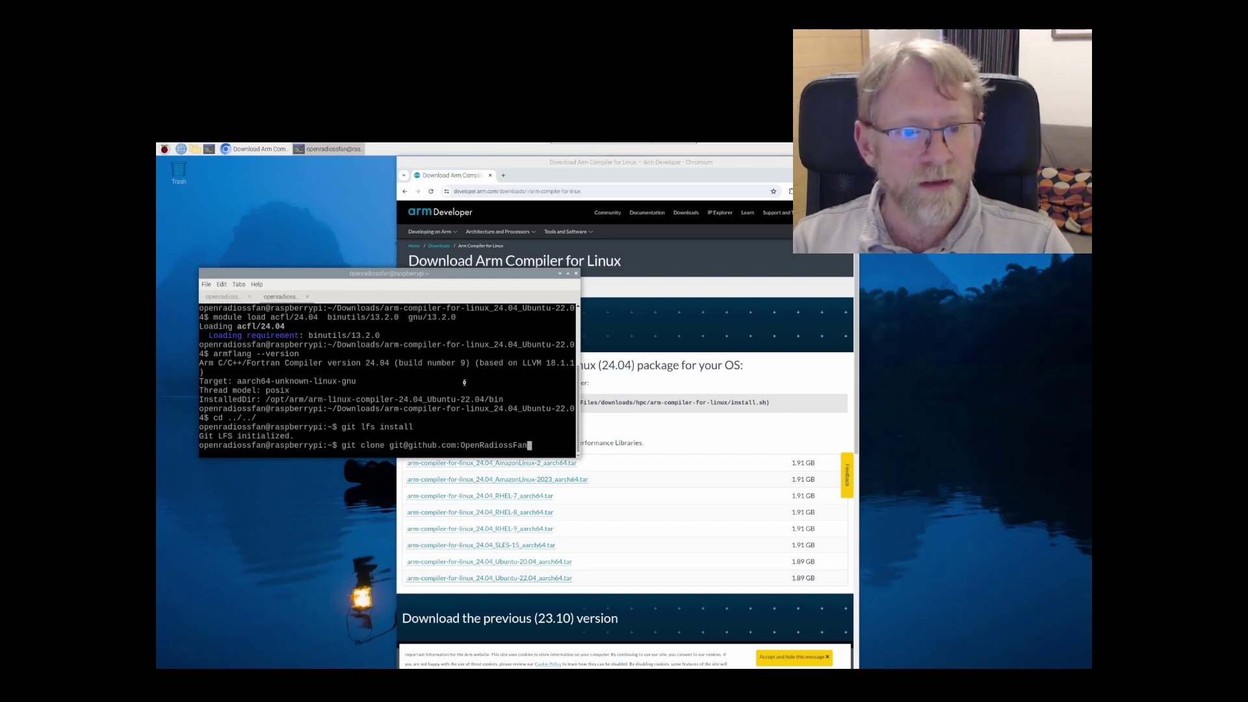
pyautogui.write('/Open')
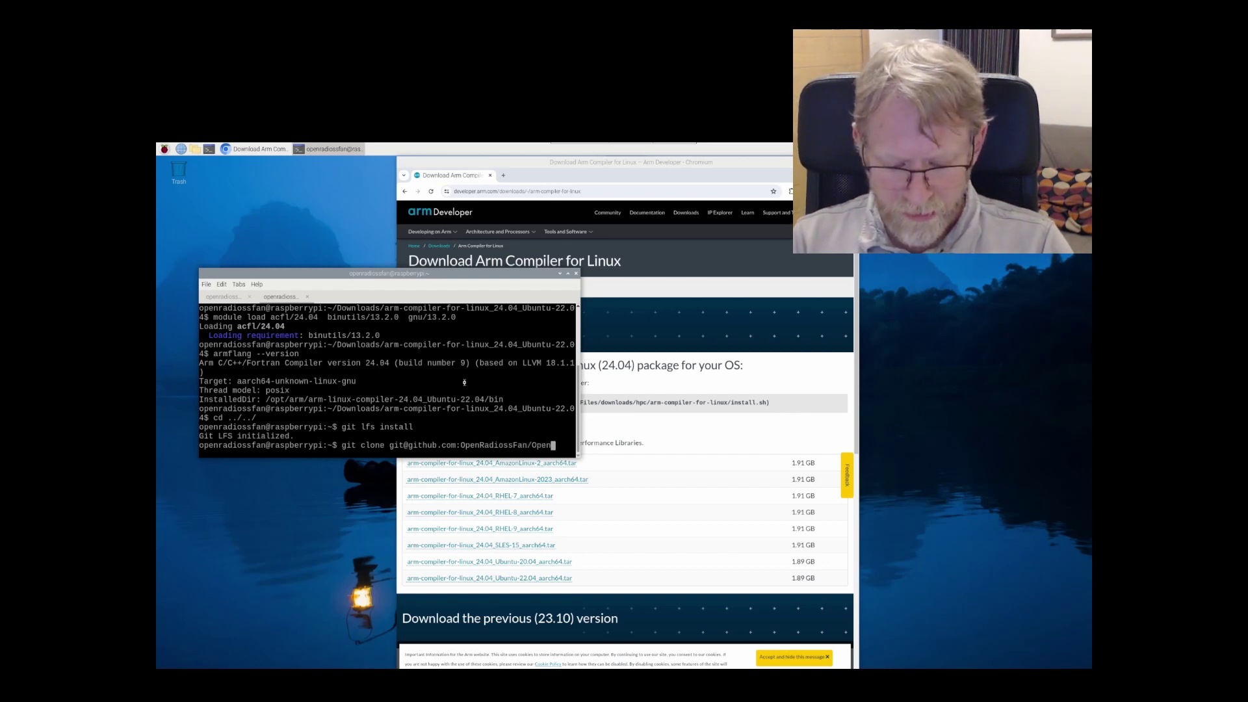
pyautogui.write('Radioss')
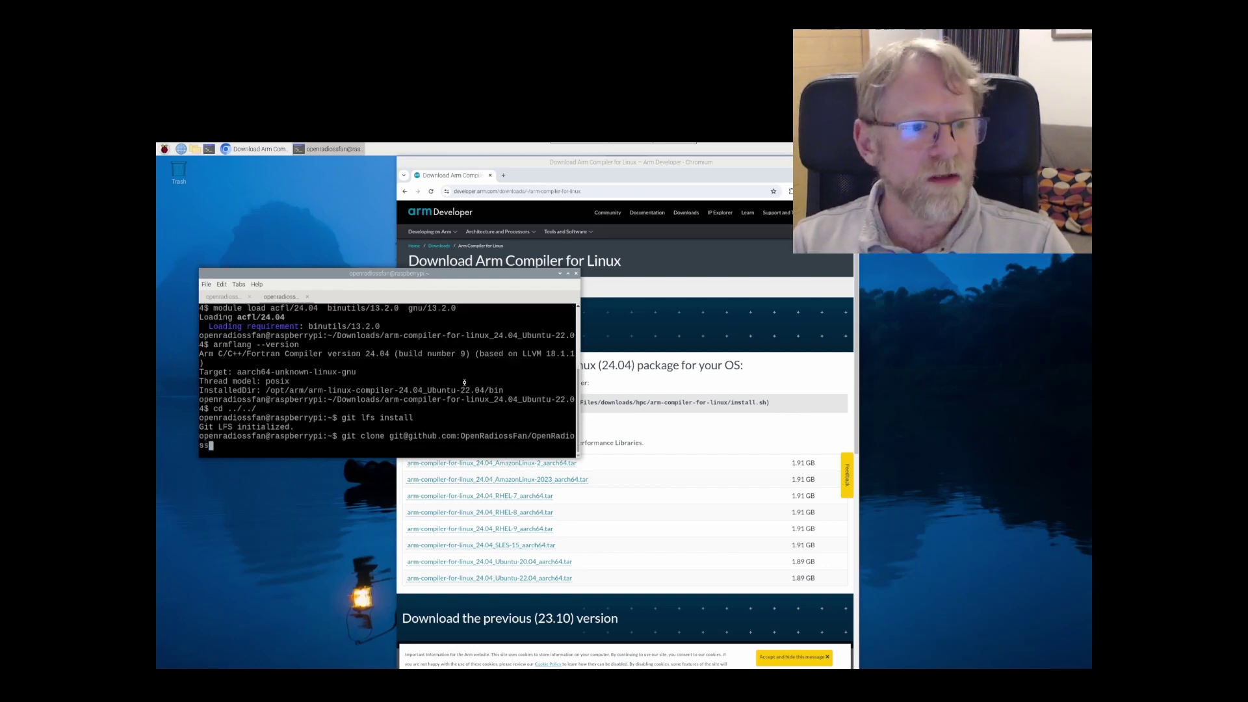
pyautogui.press('Return')
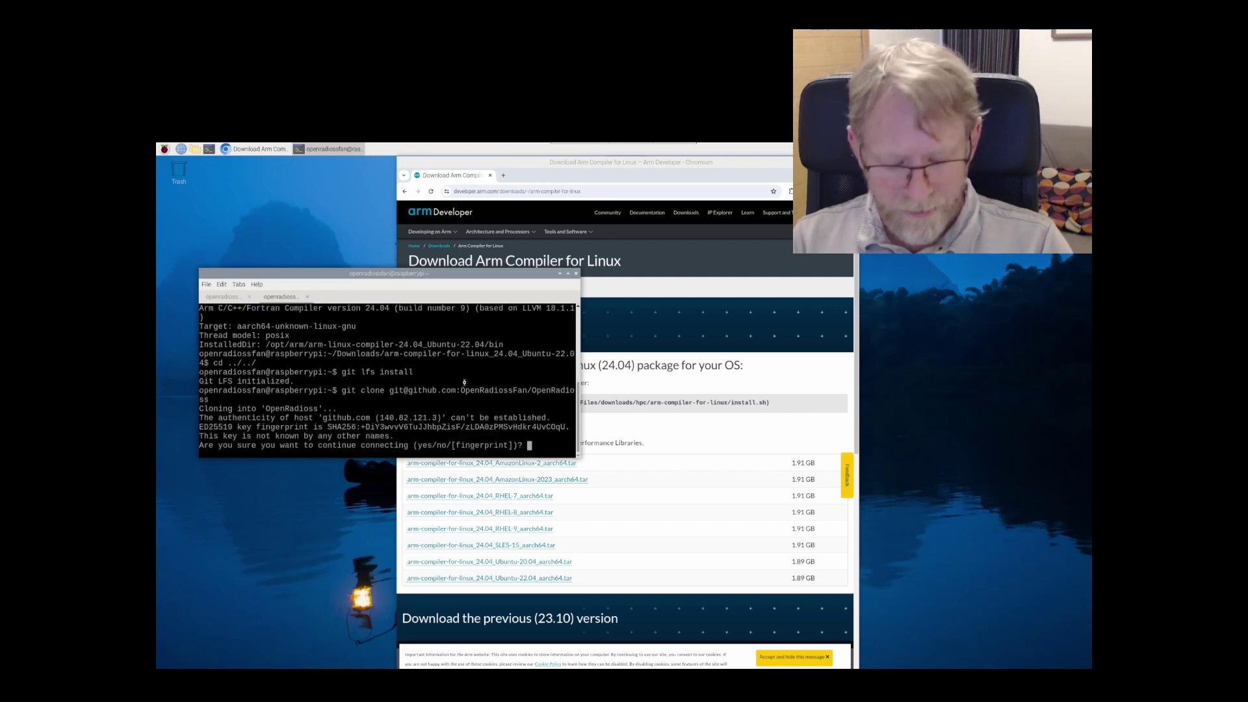
pyautogui.write('yes')
pyautogui.press('Return')
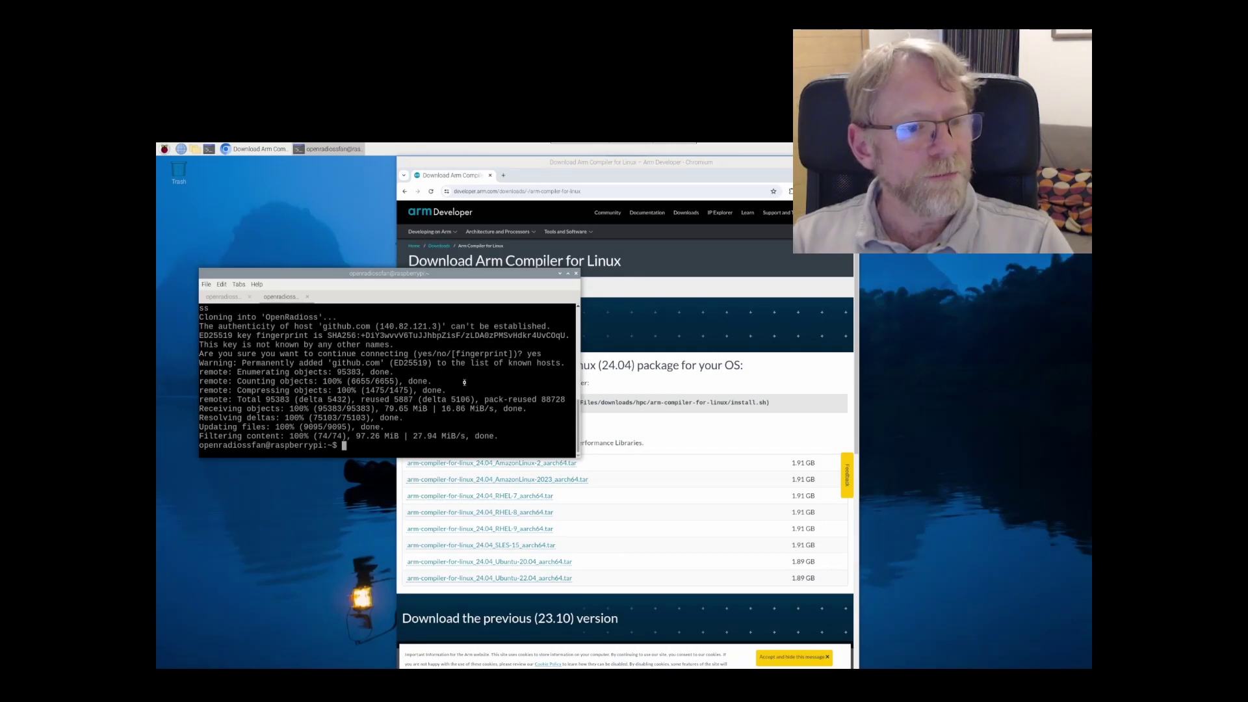
# Step: Change into the OpenRadioss/starter folder
pyautogui.write('cd Ope')
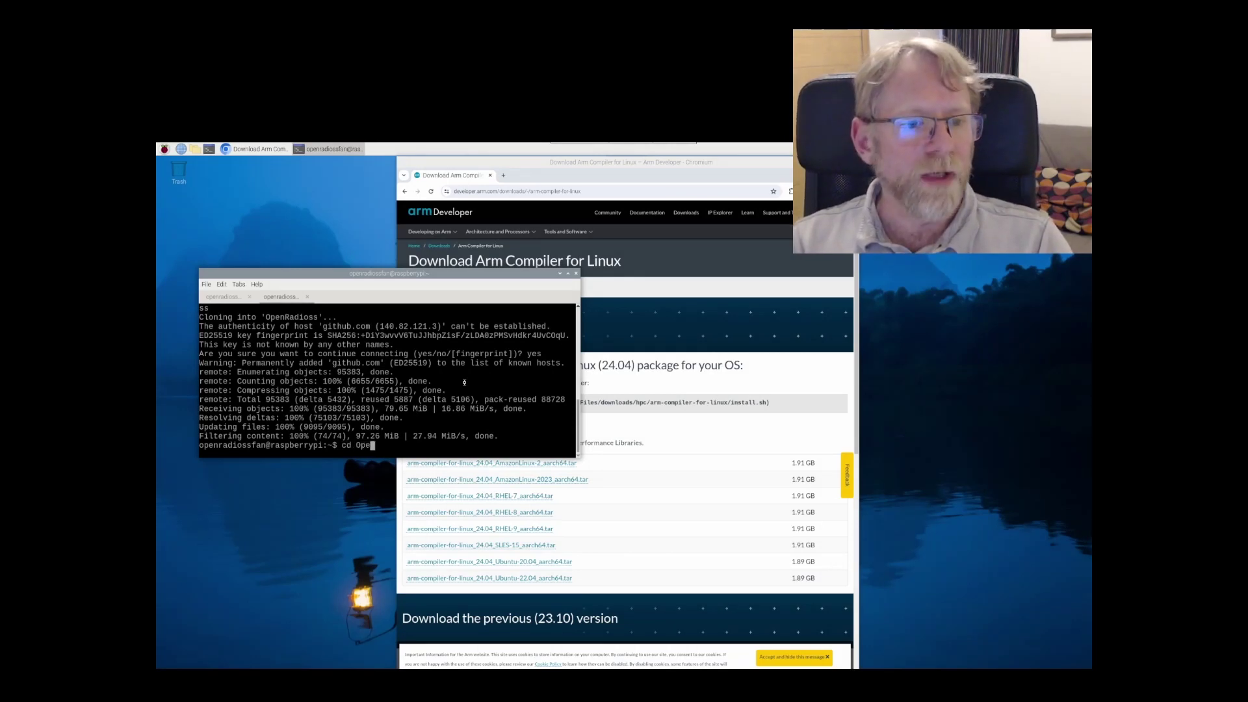
pyautogui.press('Tab')
pyautogui.write('st')
pyautogui.press('Tab')
pyautogui.press('Return')
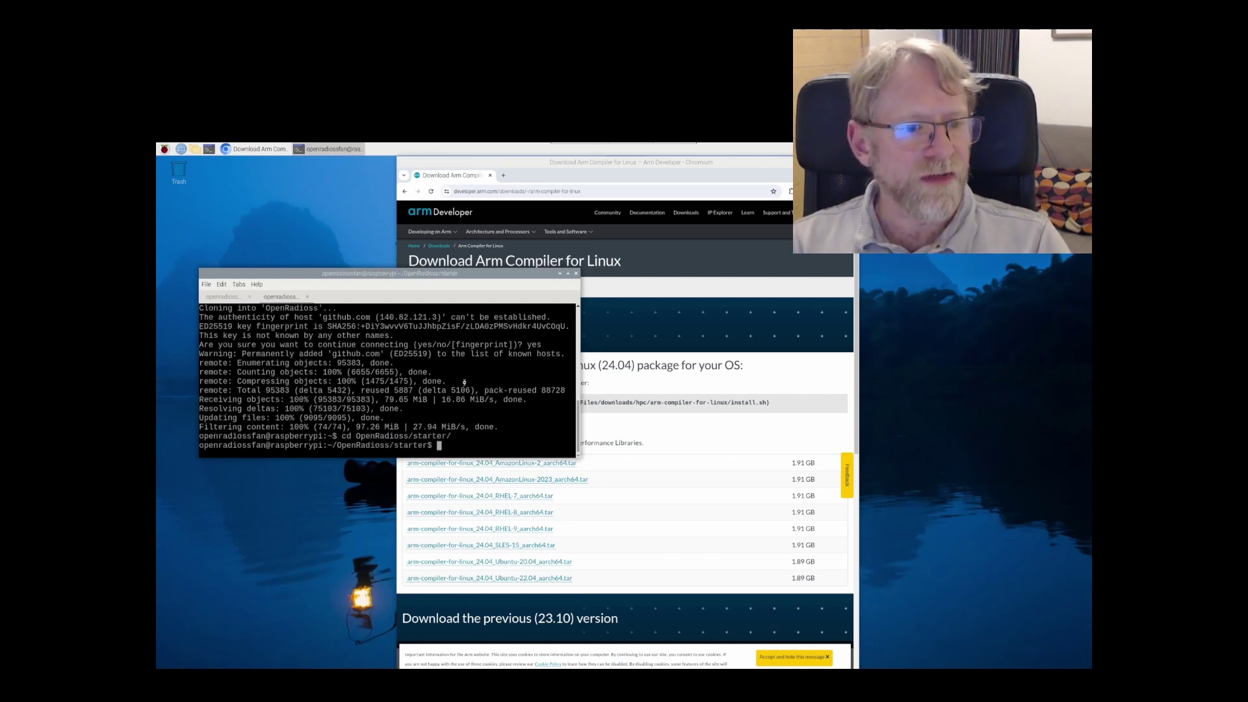
# Step: Build the starter with ./build_script.sh -arch=linuxa64 -nt=4
pyautogui.write('./bu')
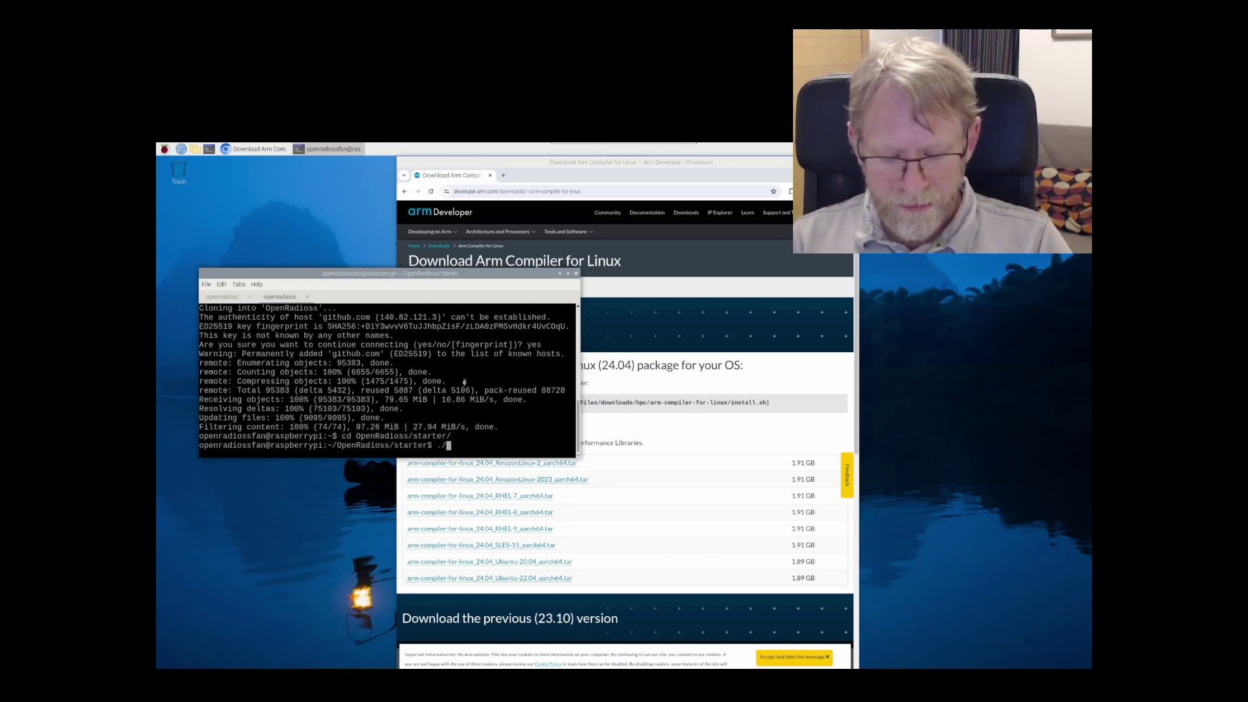
pyautogui.press('Tab')
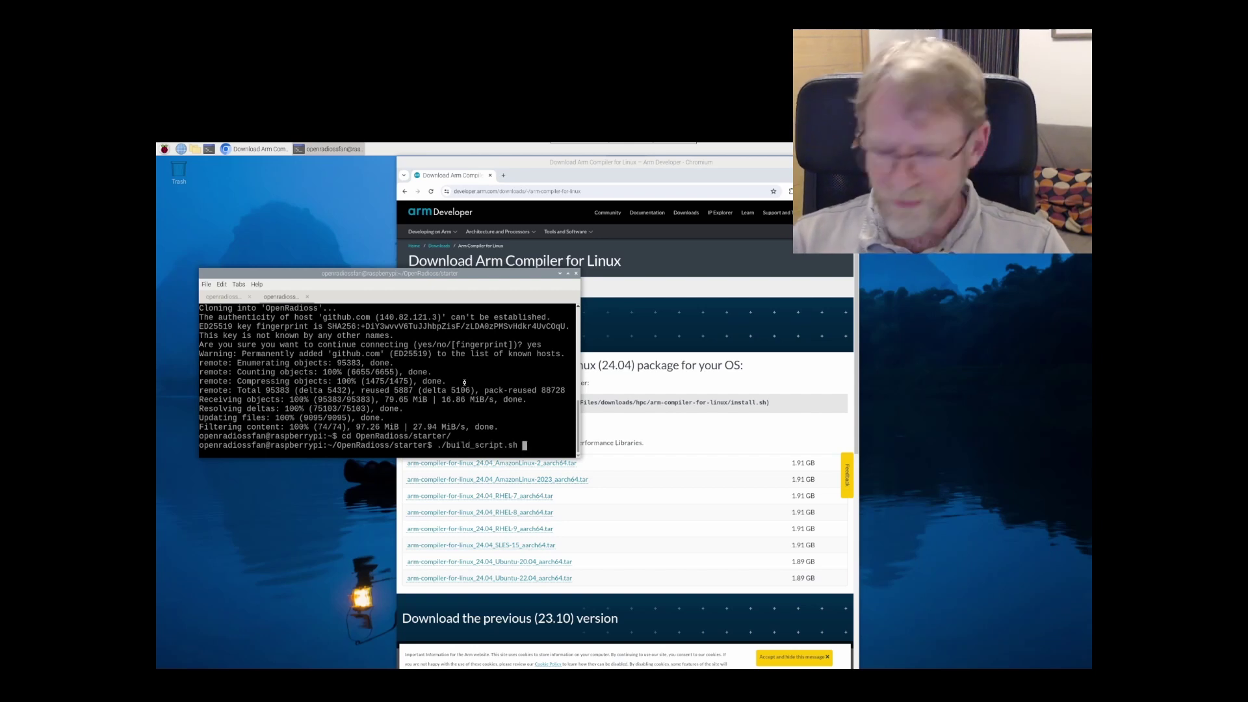
pyautogui.write('-arch')
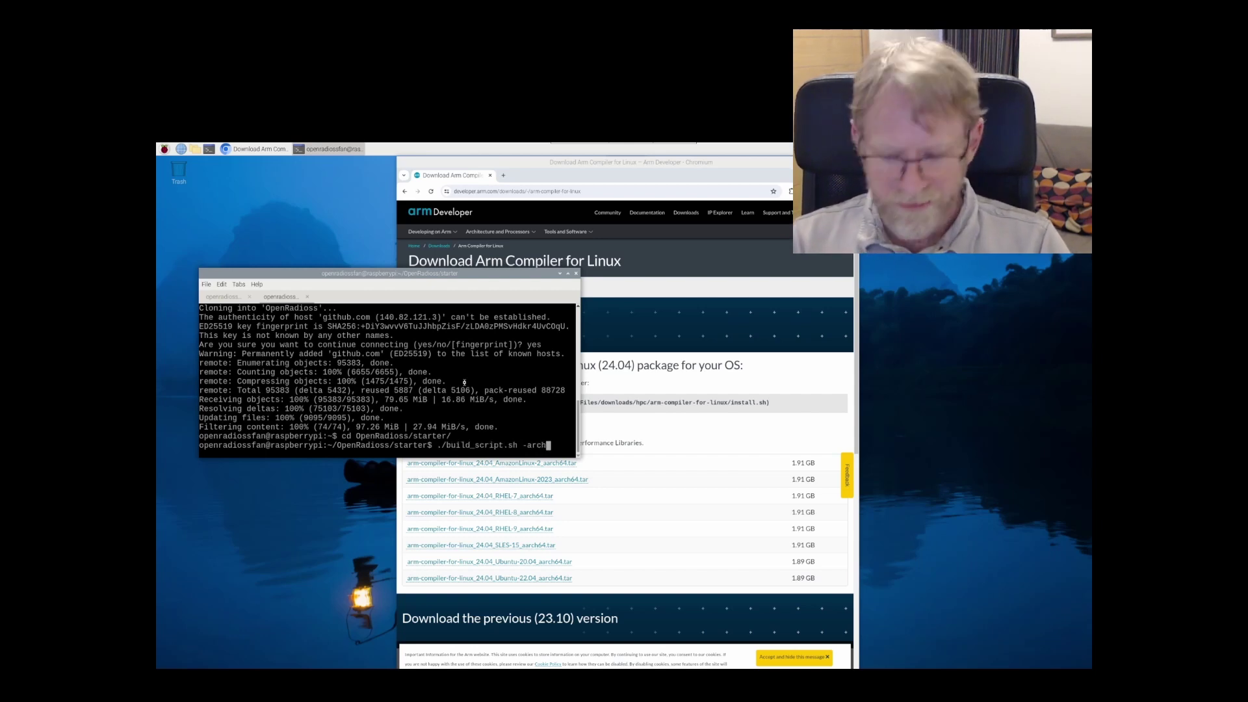
pyautogui.write('=linux')
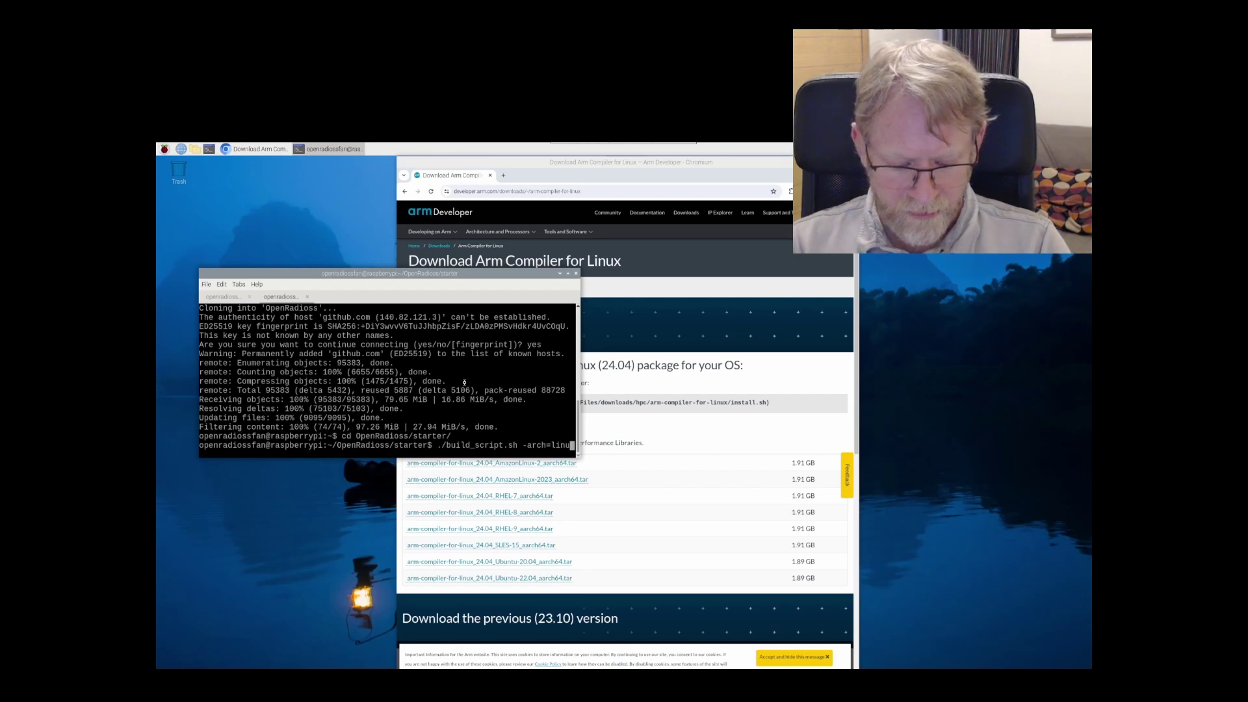
pyautogui.press('Return')
pyautogui.write('a64 ')
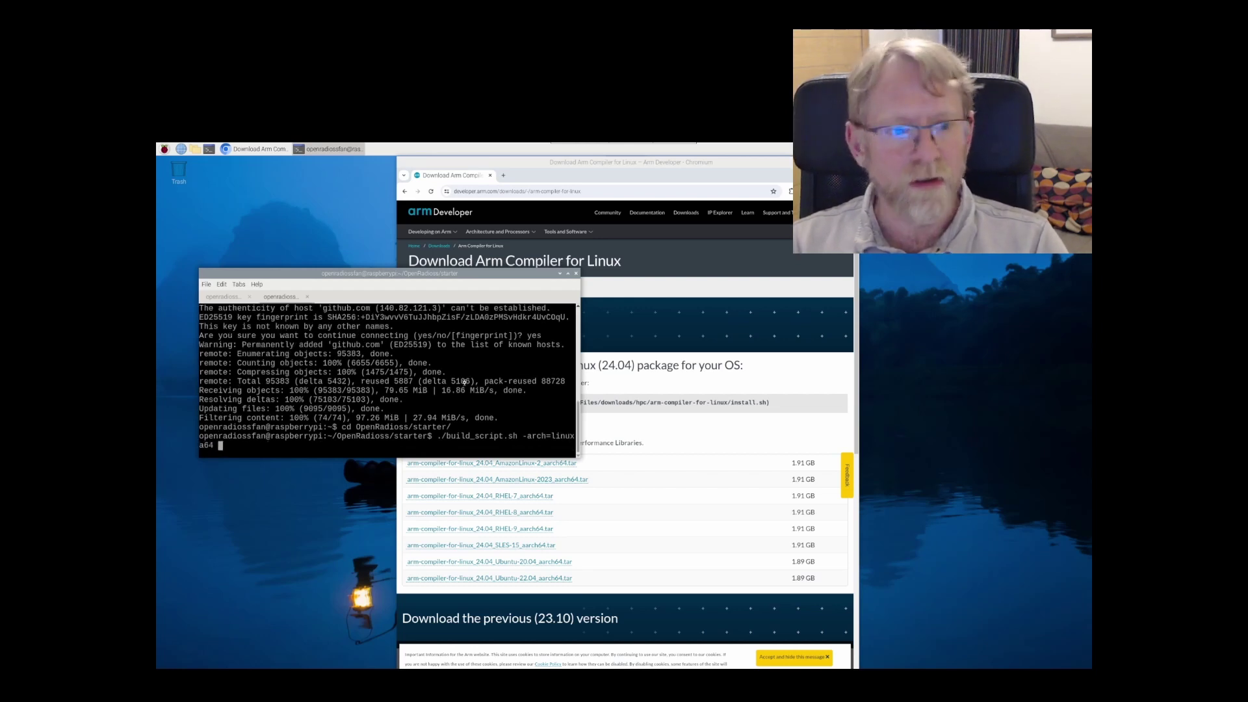
pyautogui.write('-nt')
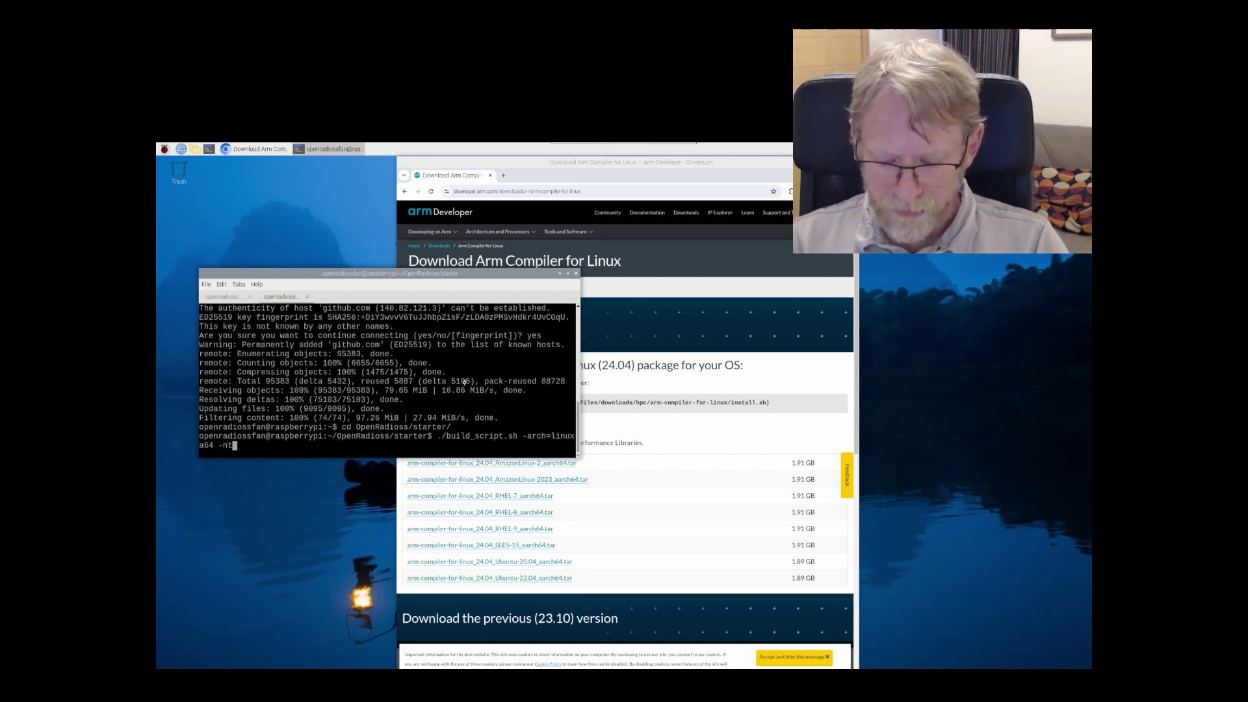
pyautogui.write('=4')
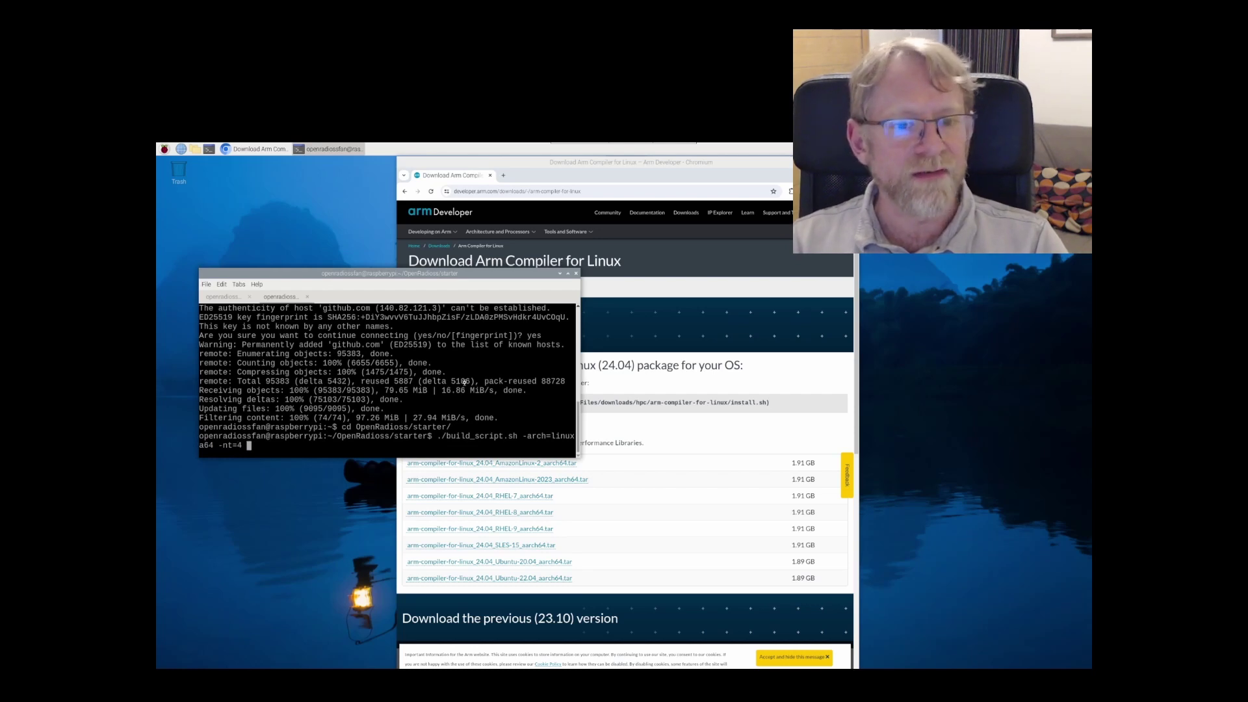
pyautogui.press('Return')
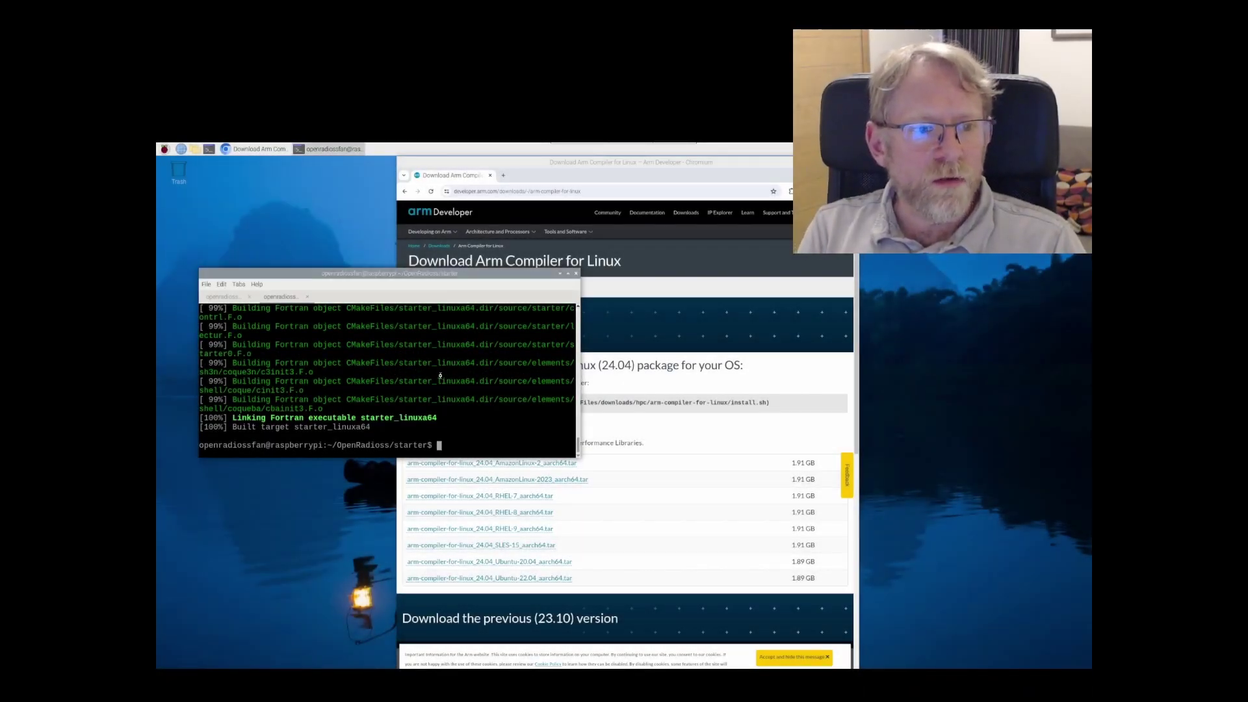
# Step: Move to ../engine/ and rerun ./build_script.sh -arch=linuxa64 -nt=4 to build engine_linuxa64
pyautogui.write('cd ../')
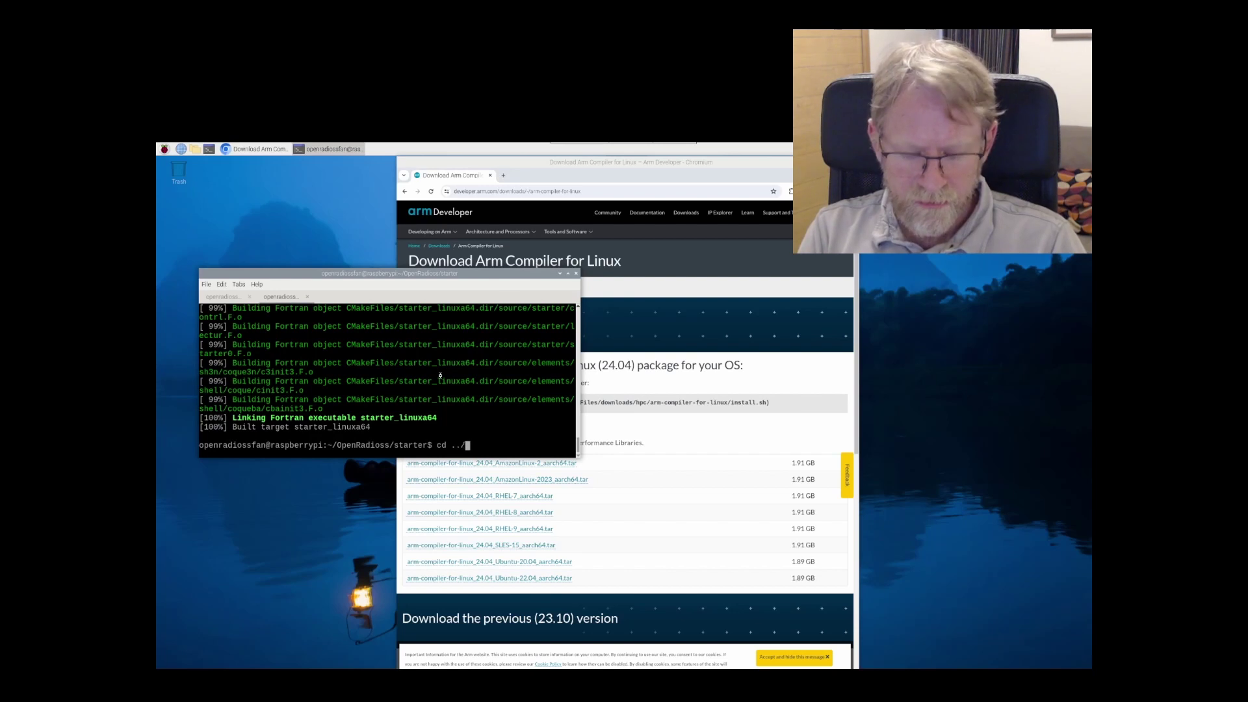
pyautogui.write('engine/')
pyautogui.press('Return')
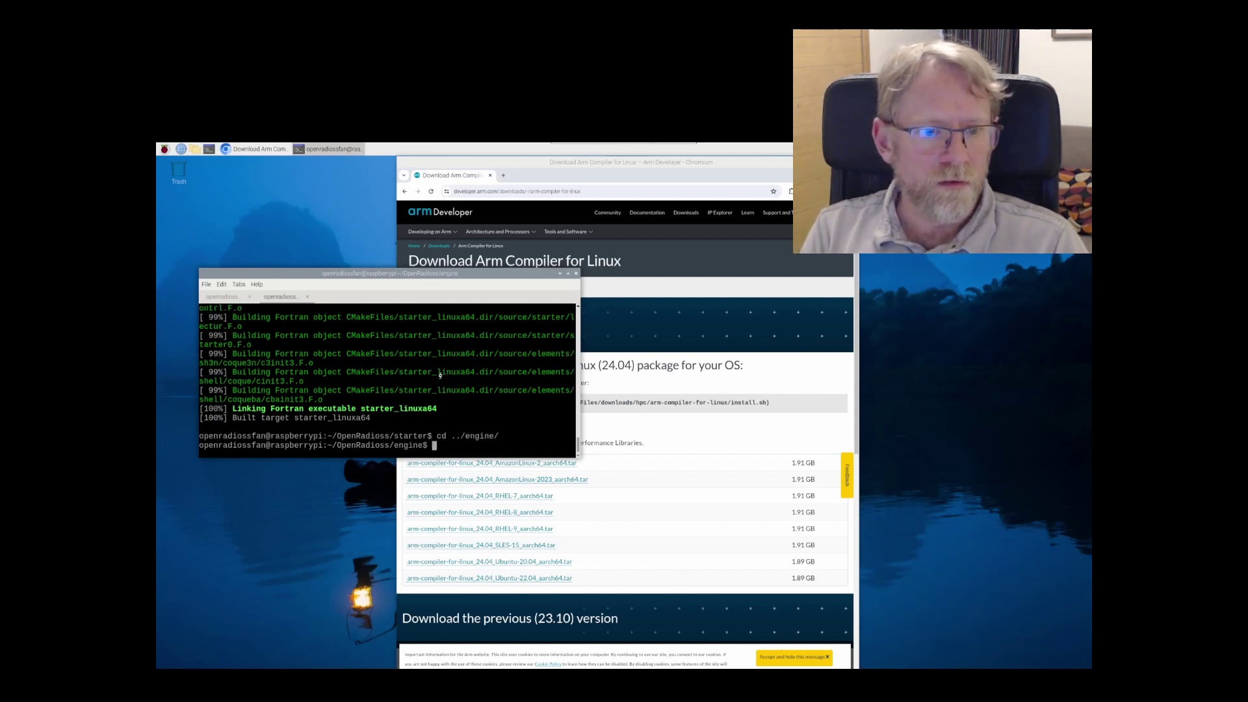
pyautogui.press('Up')
pyautogui.press('Up')
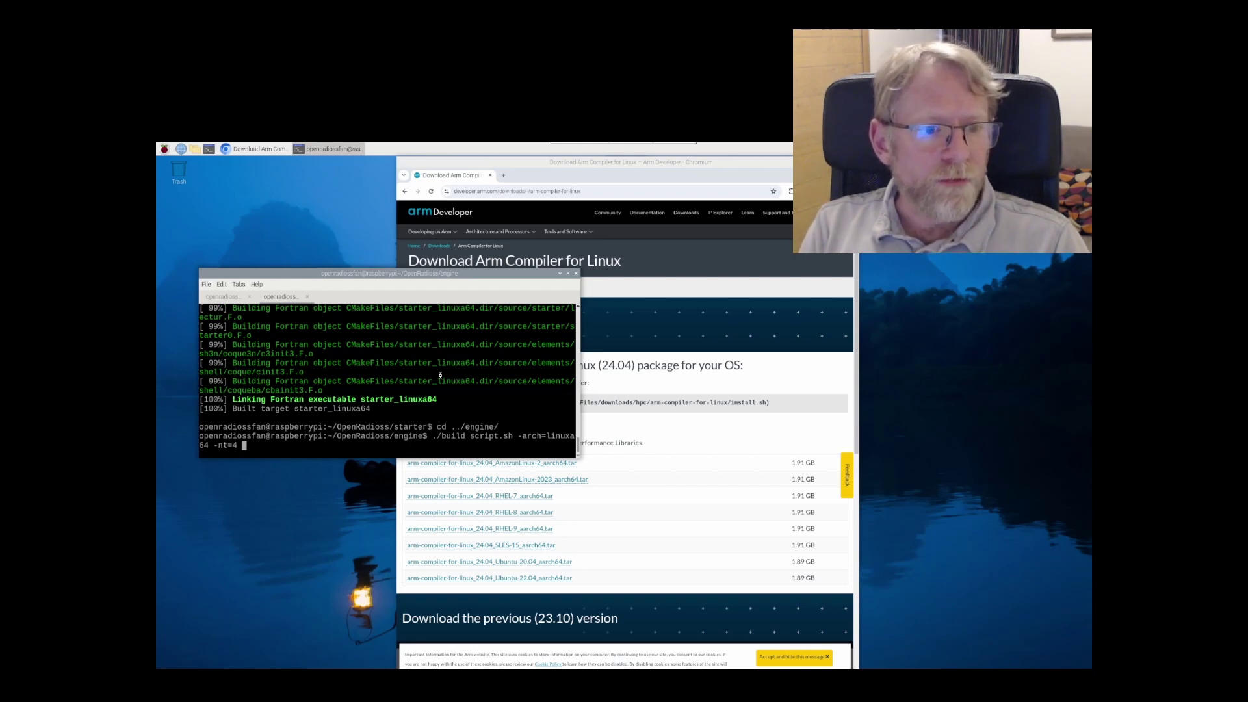
pyautogui.press('Return')
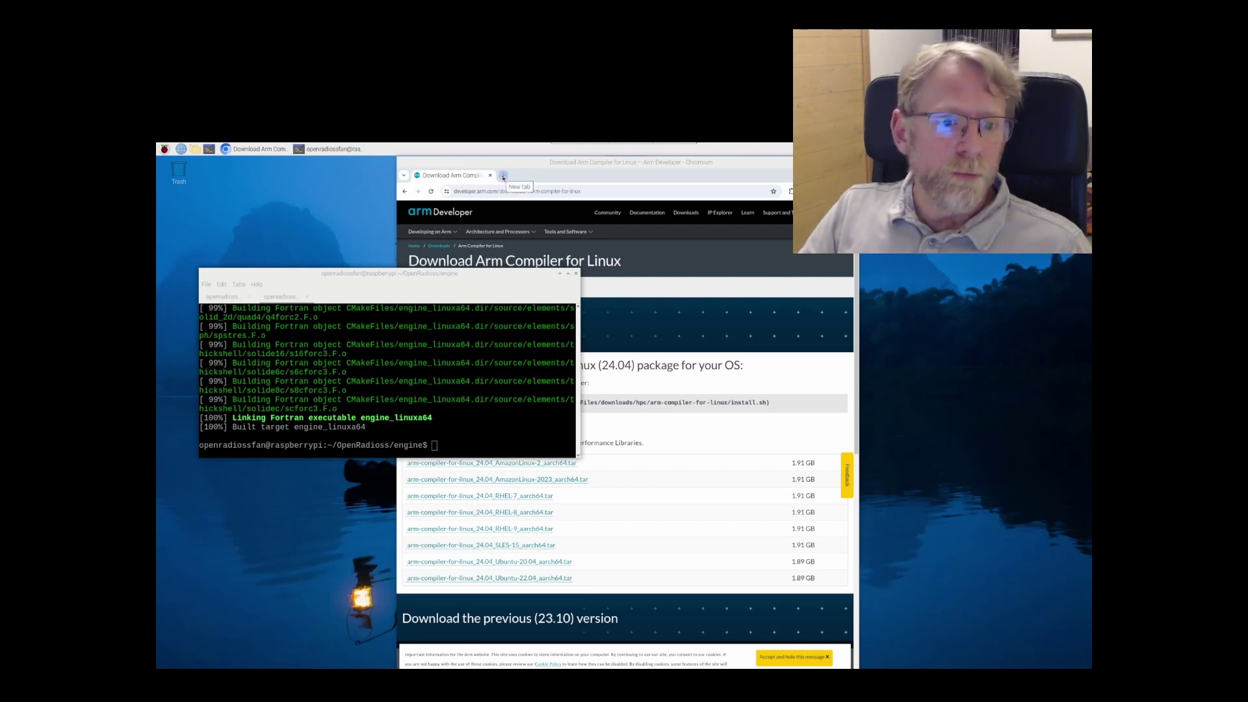
pyautogui.click(504, 177)
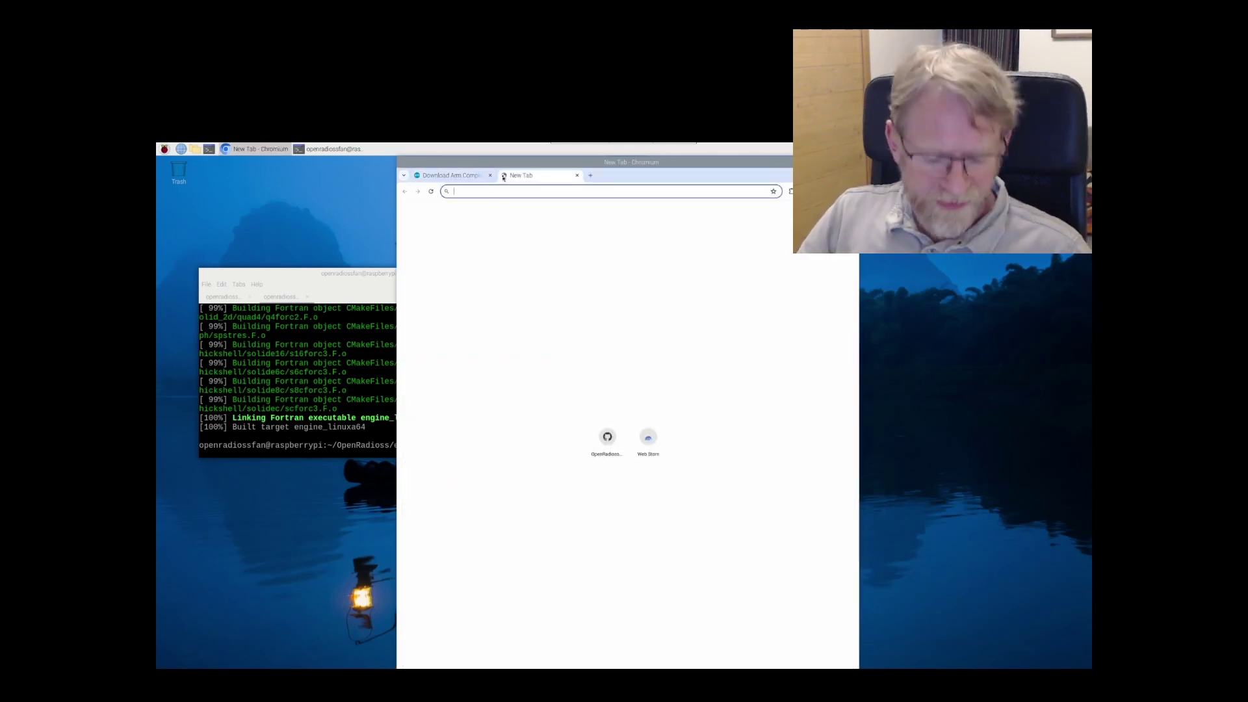
pyautogui.write('www.o')
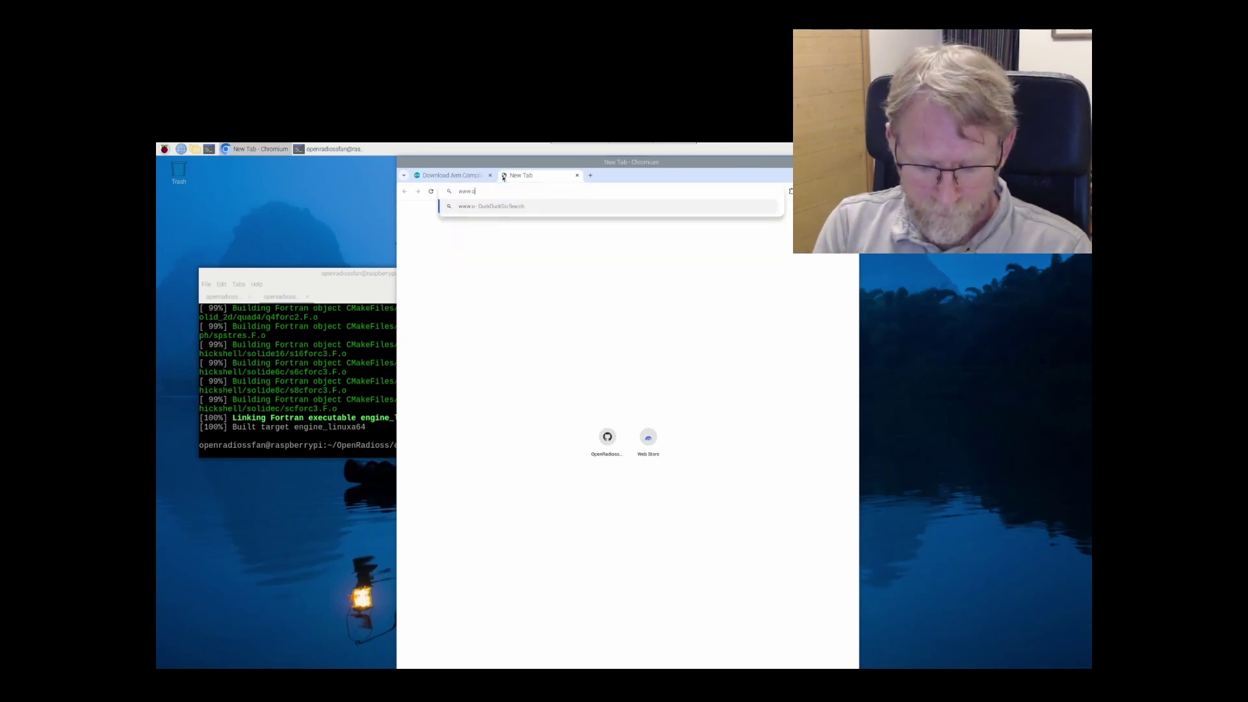
pyautogui.write('penr')
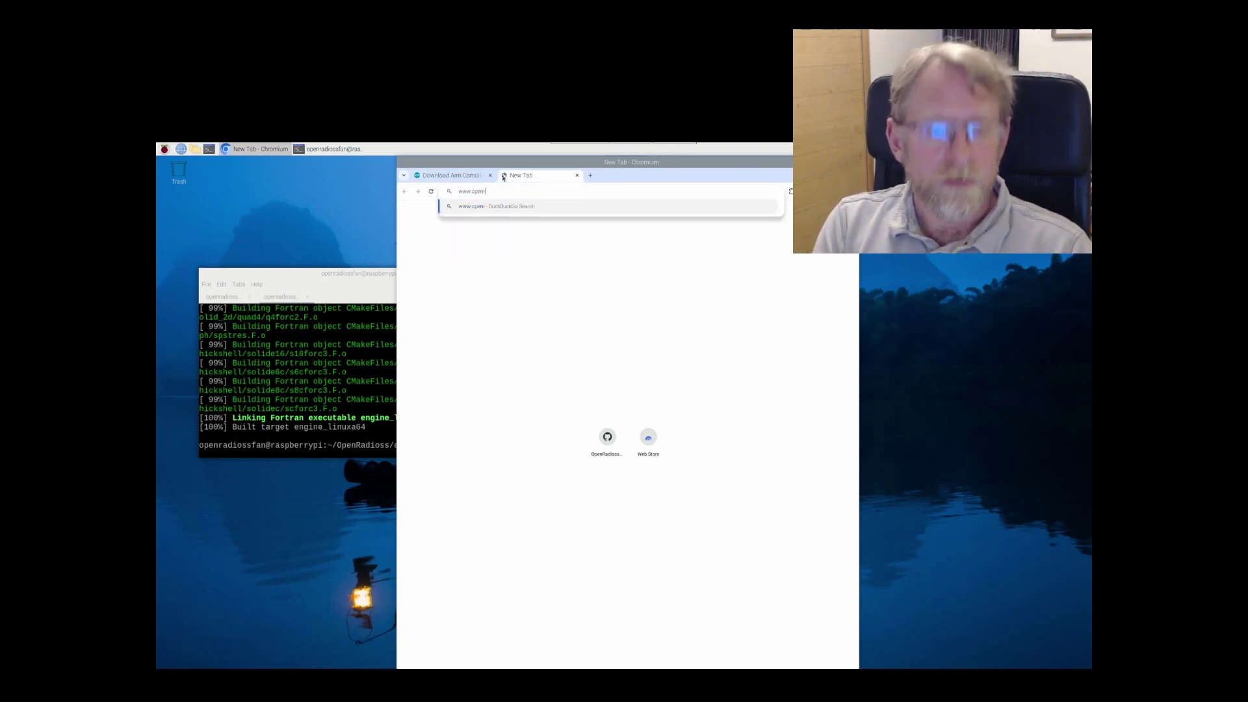
pyautogui.write('adioss')
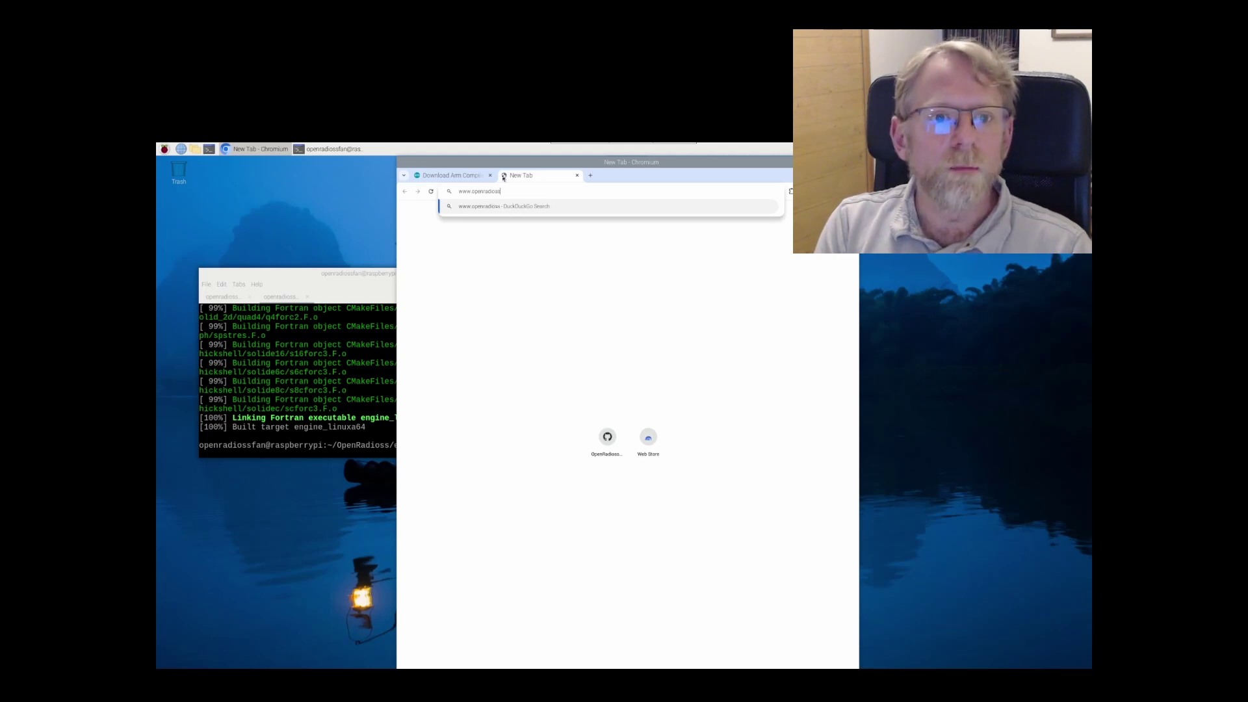
pyautogui.write('.org')
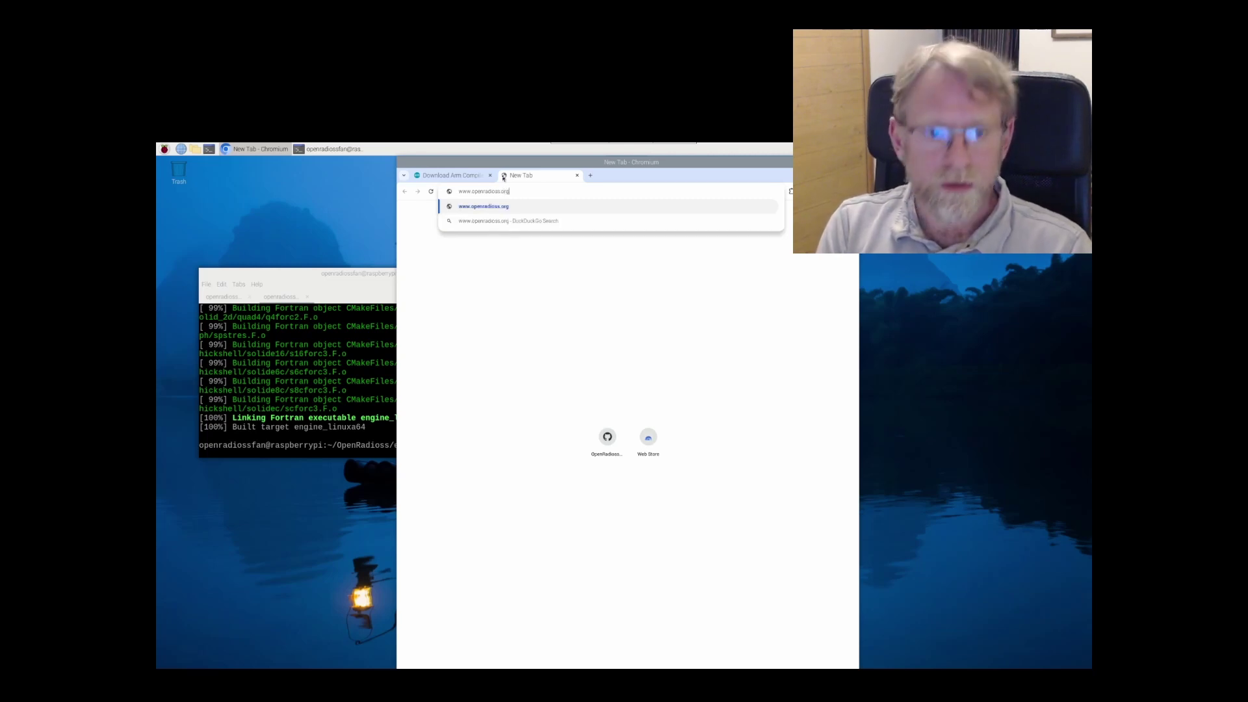
pyautogui.press('Return')
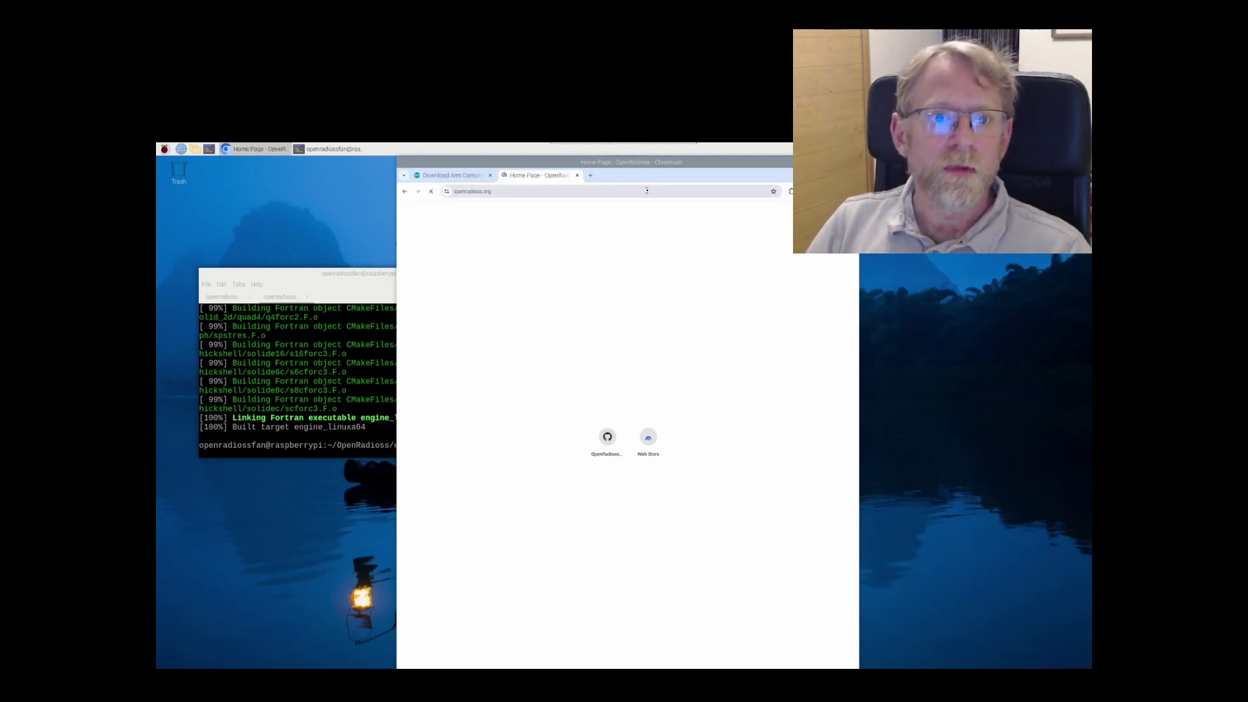
pyautogui.scroll(-4, 814, 521)
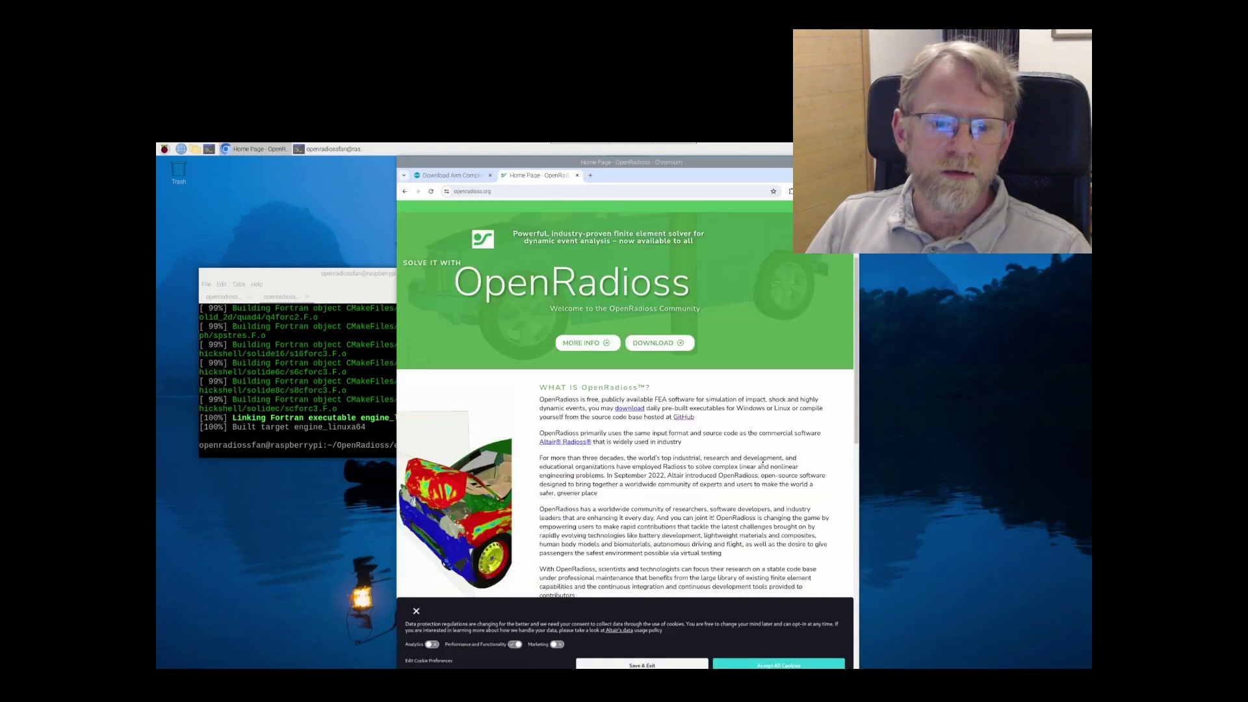
pyautogui.click(732, 665)
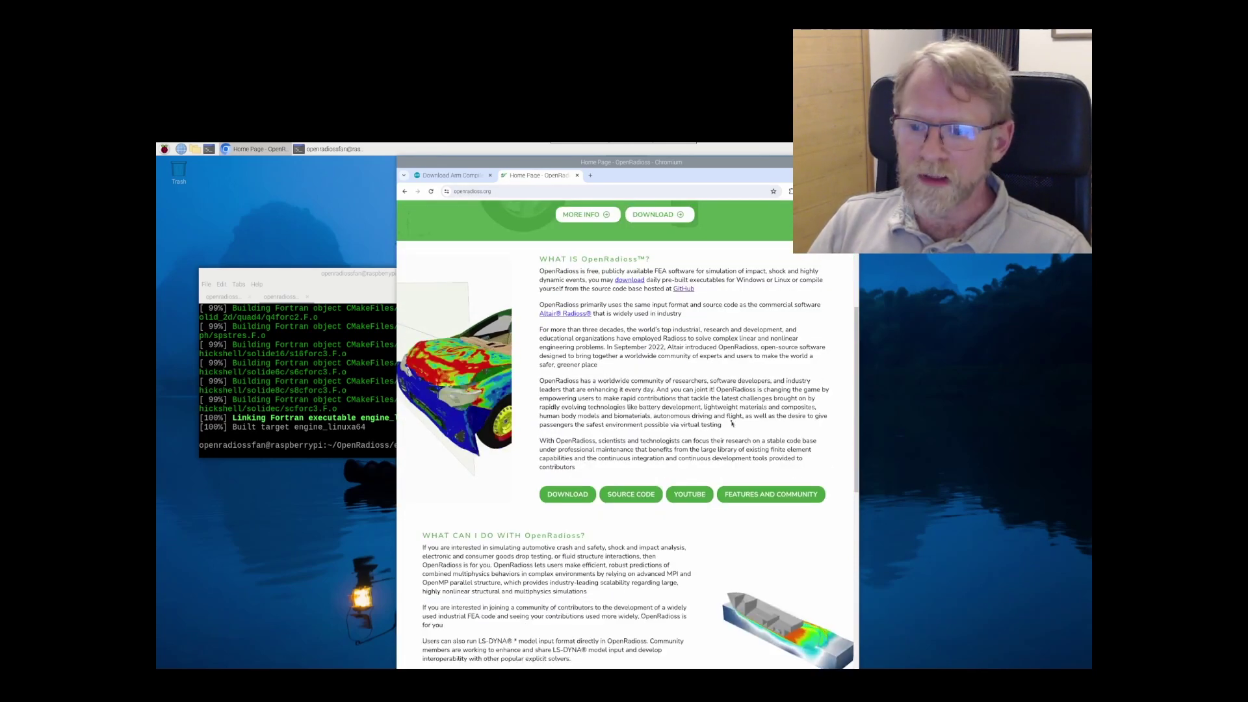
pyautogui.scroll(-2, 731, 421)
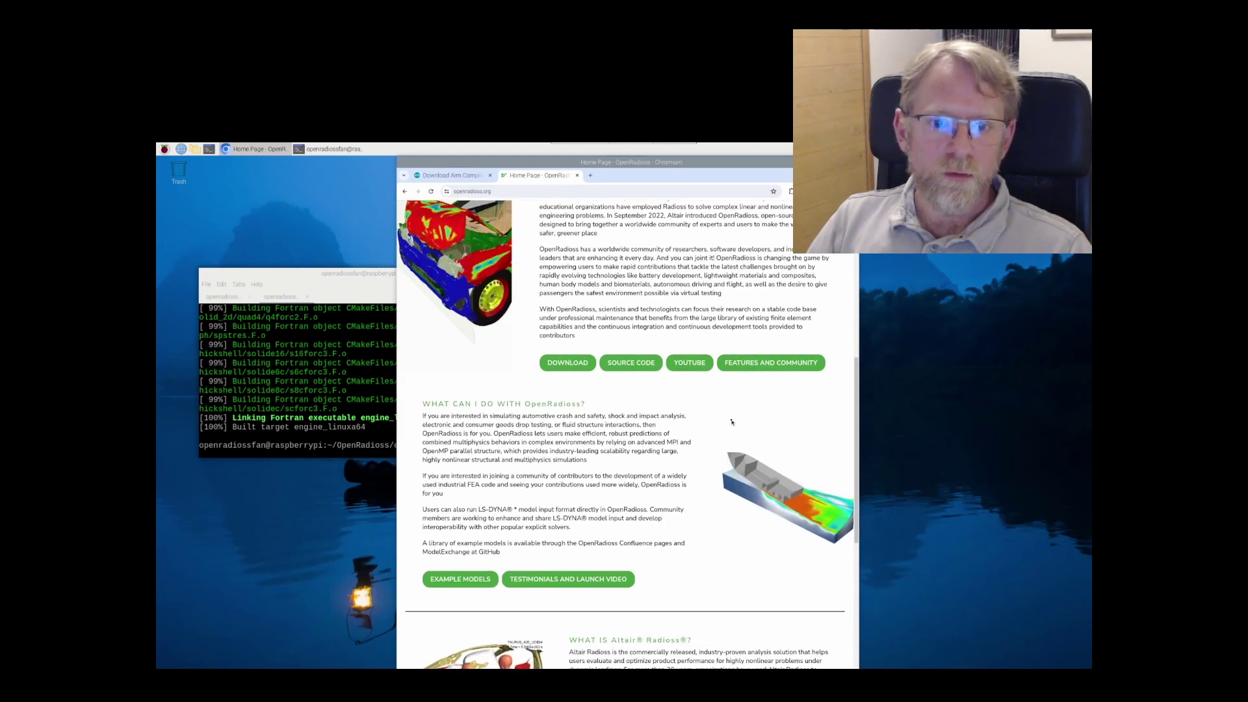
pyautogui.scroll(-5, 732, 421)
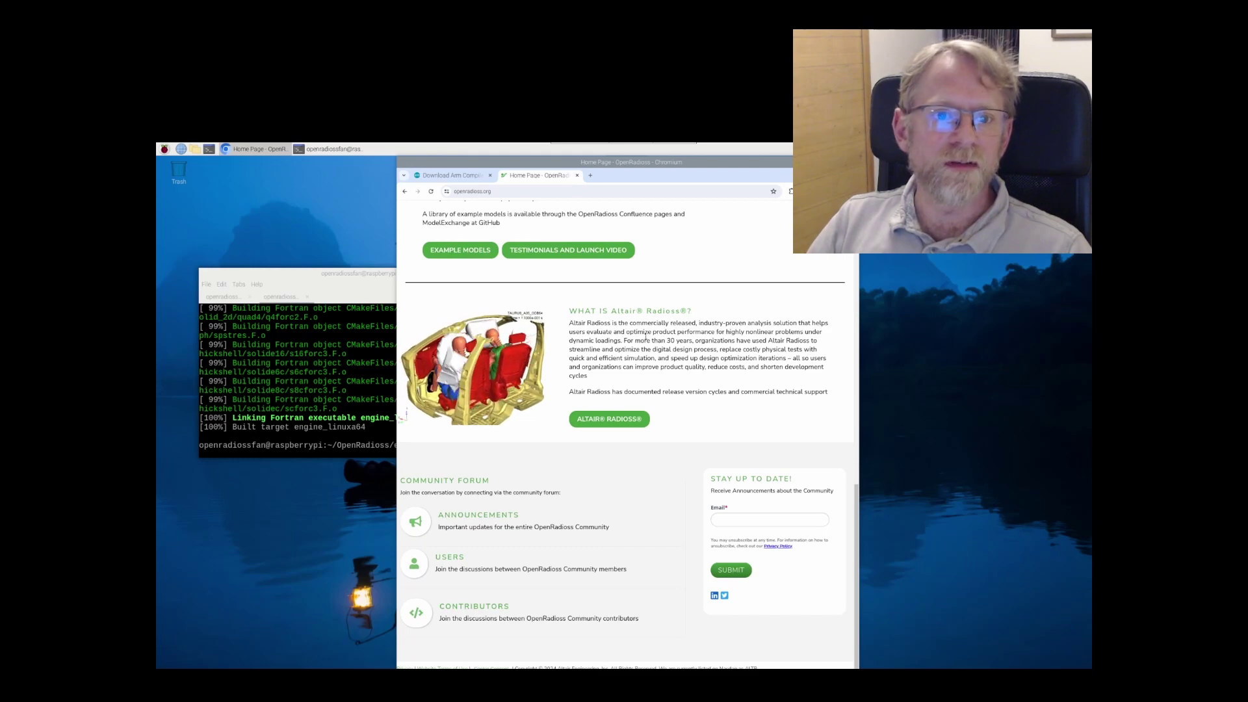
pyautogui.scroll(3, 732, 413)
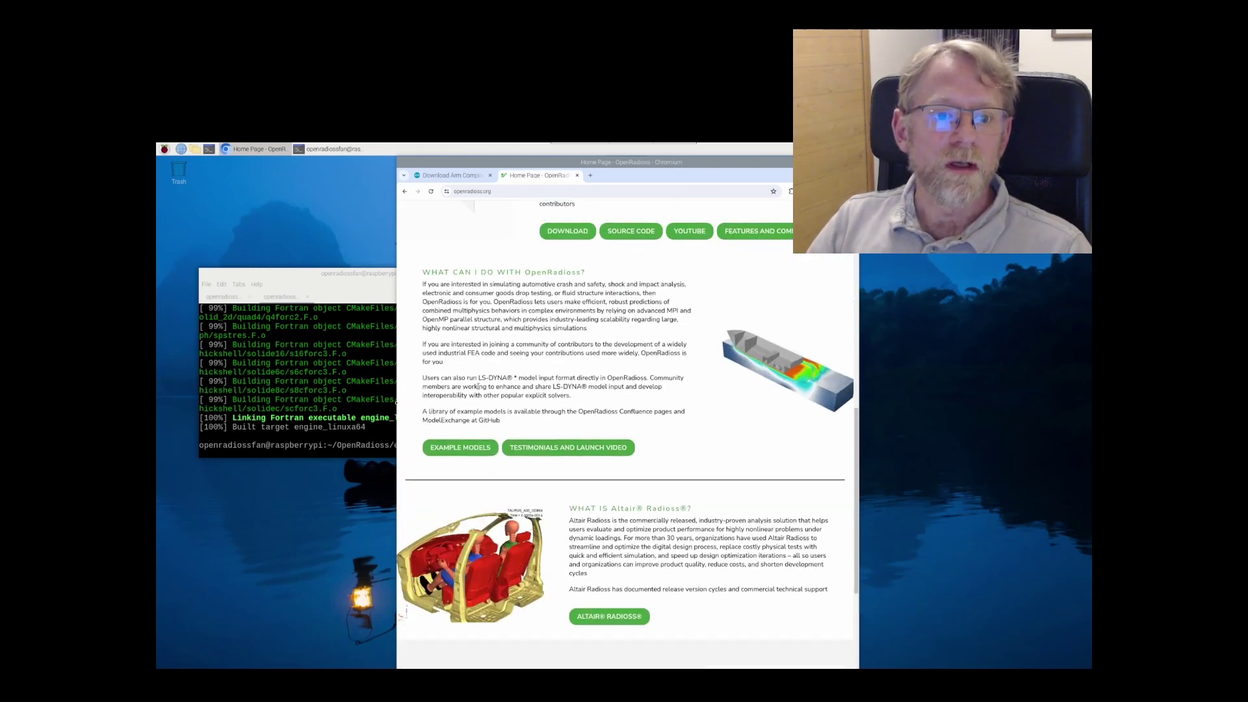
# Step: Go through Example Models to the Bumper Beam page and download its Bumper_Beam.zip model files
pyautogui.click(459, 449)
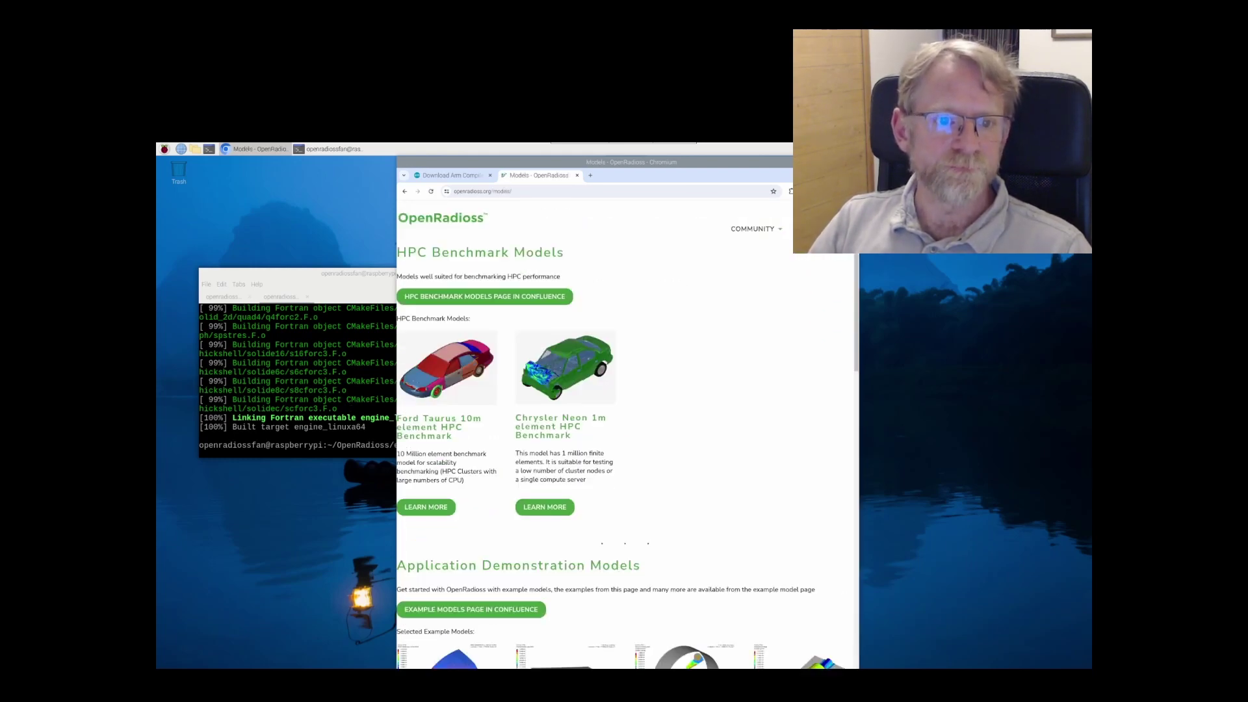
pyautogui.scroll(-5, 697, 522)
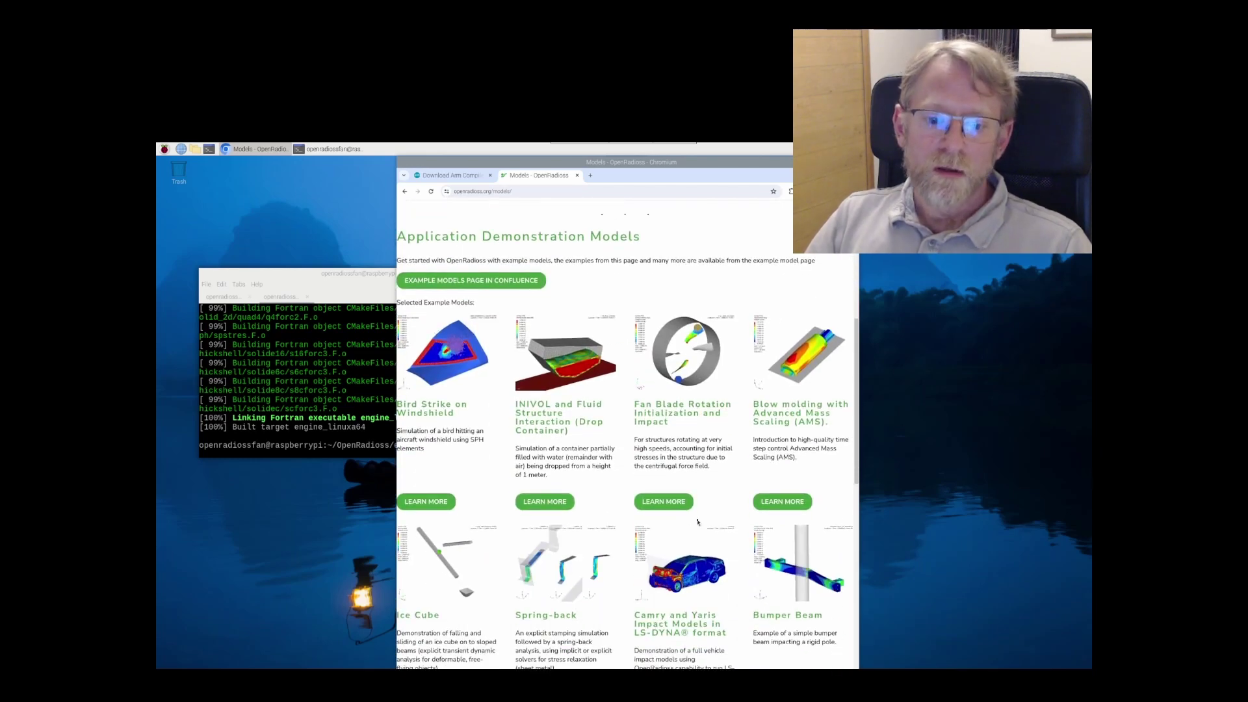
pyautogui.scroll(-1, 796, 575)
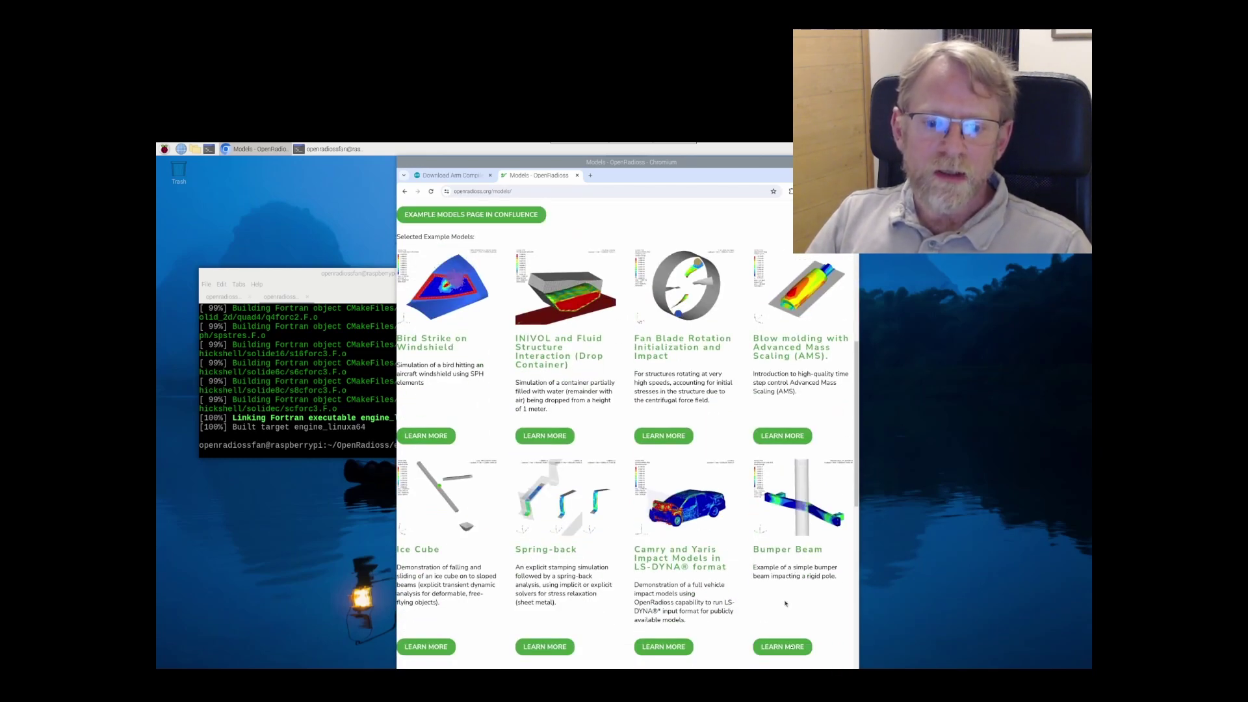
pyautogui.click(790, 650)
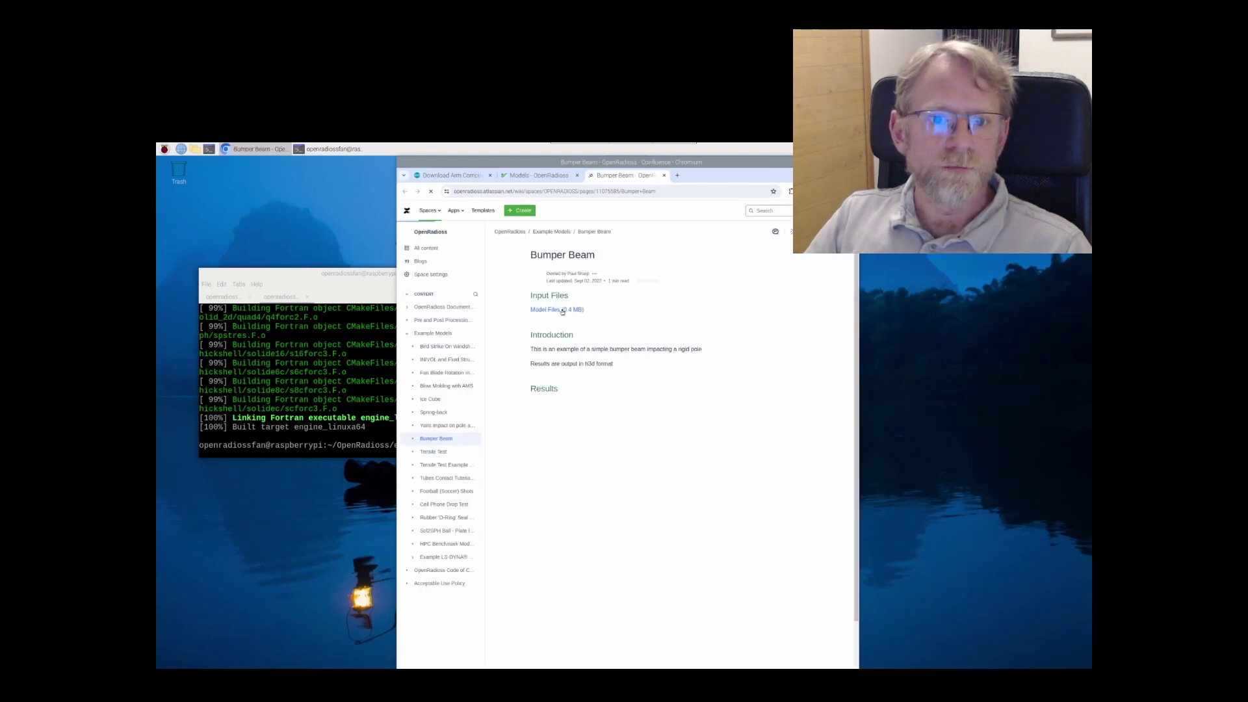
pyautogui.click(562, 312)
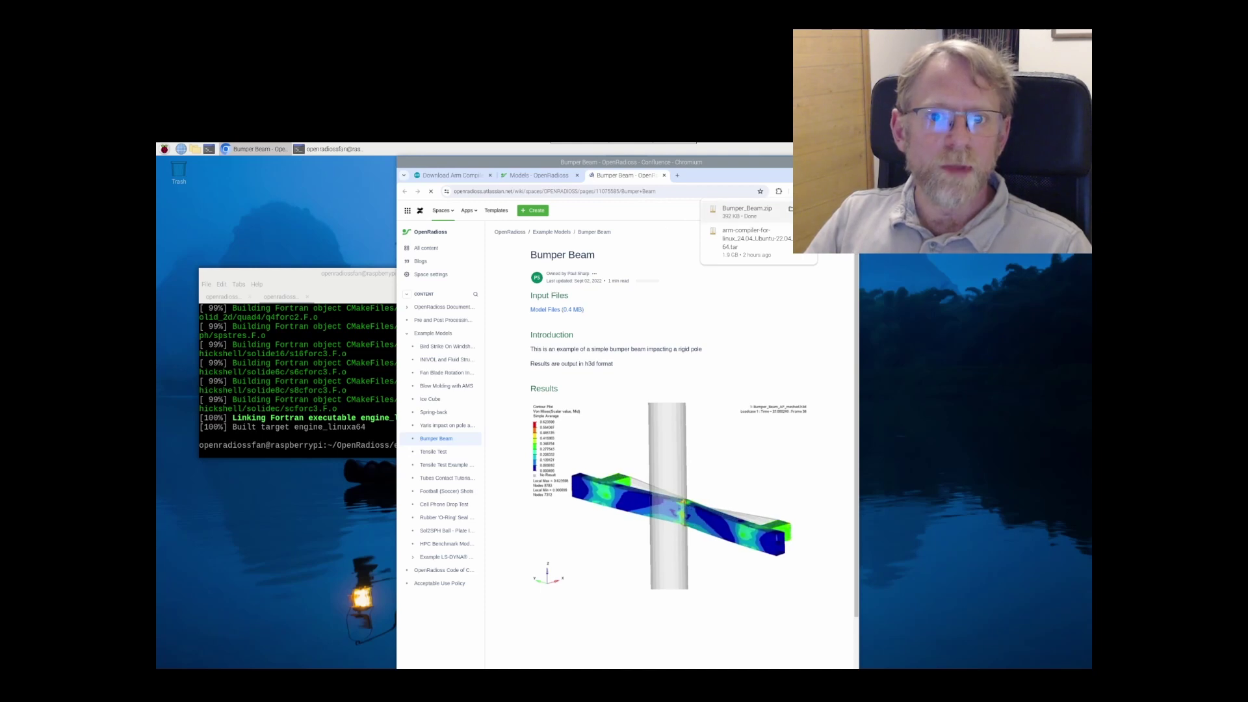
# Step: Return to the home folder and create a BumperBeam directory
pyautogui.click(316, 382)
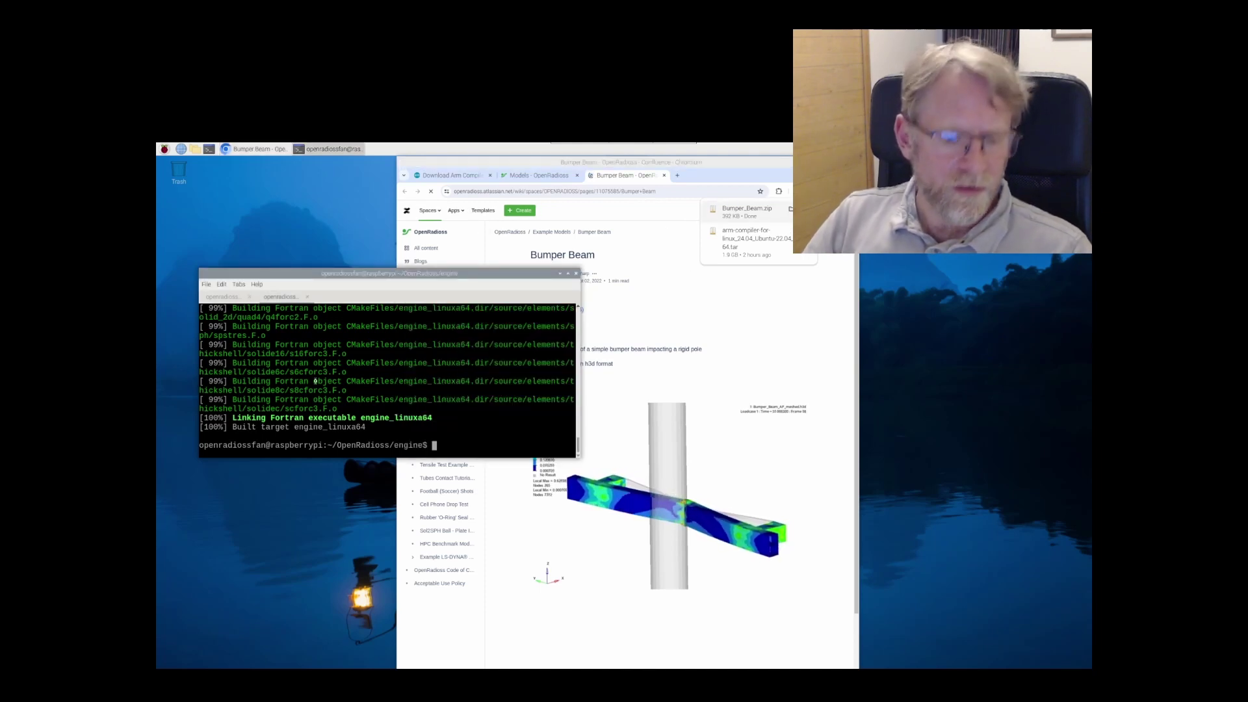
pyautogui.write('cd ../../')
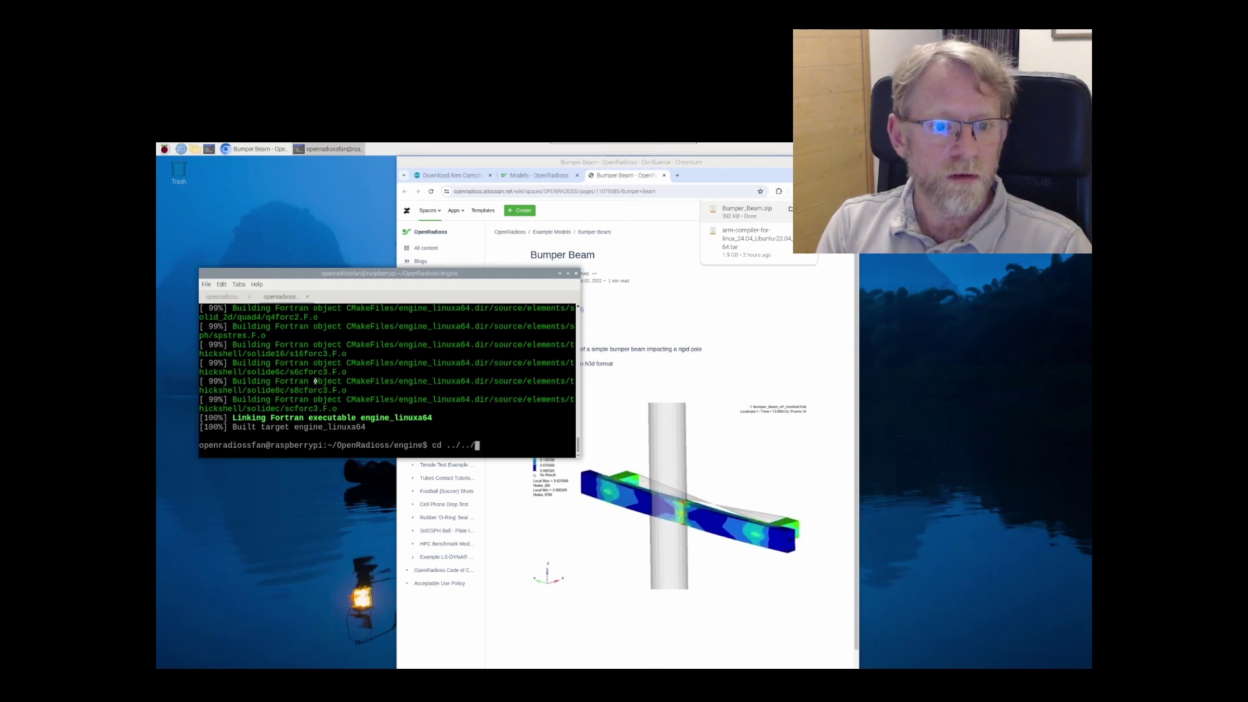
pyautogui.press('Return')
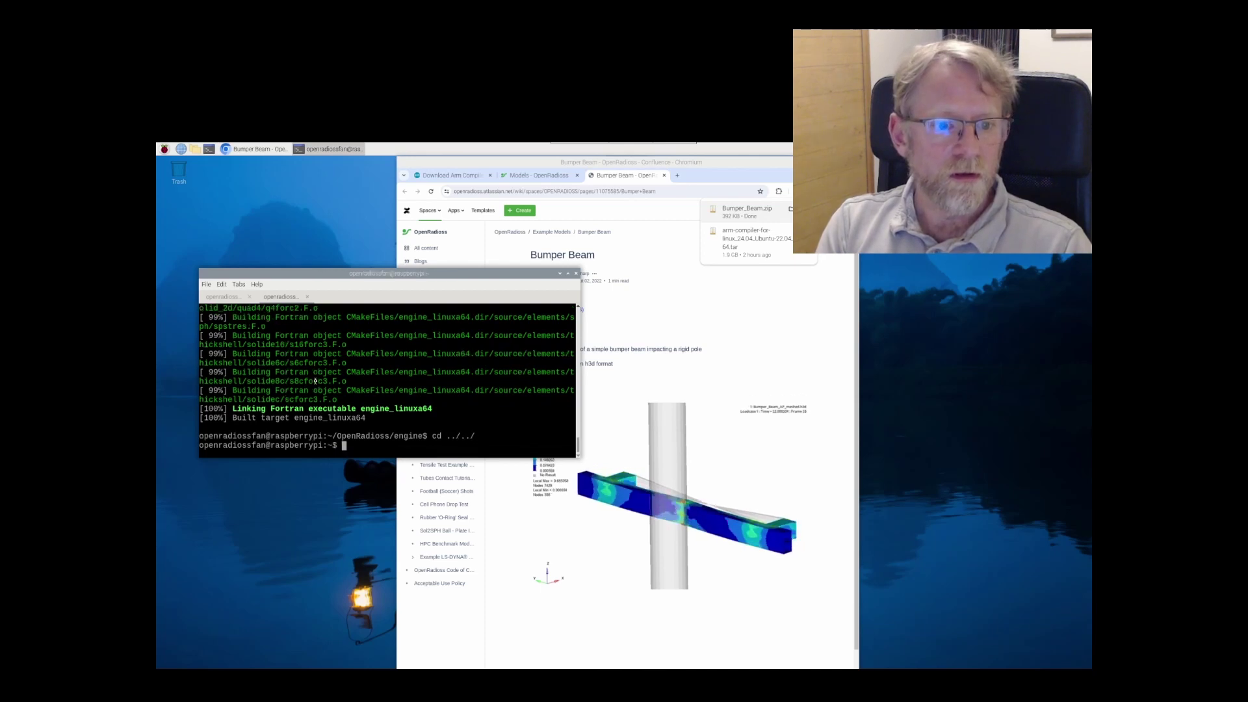
pyautogui.write('cd')
pyautogui.press('BackSpace')
pyautogui.press('BackSpace')
pyautogui.press('BackSpace')
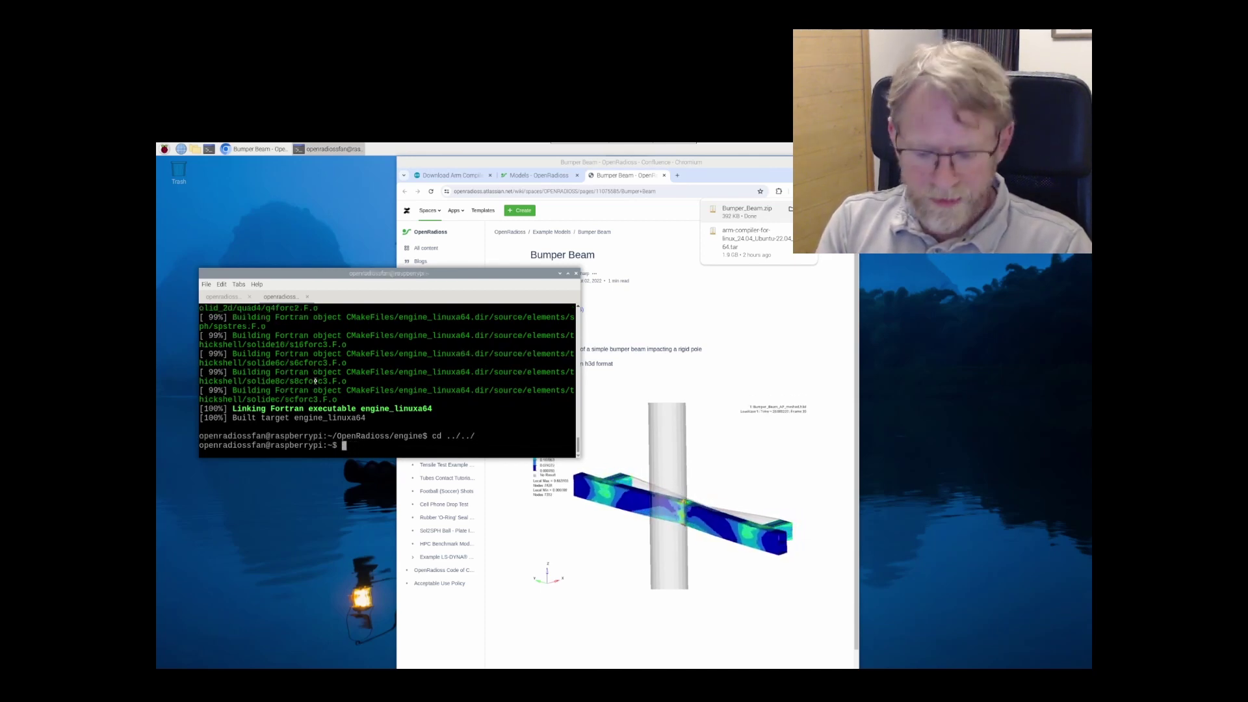
pyautogui.write('mkdir')
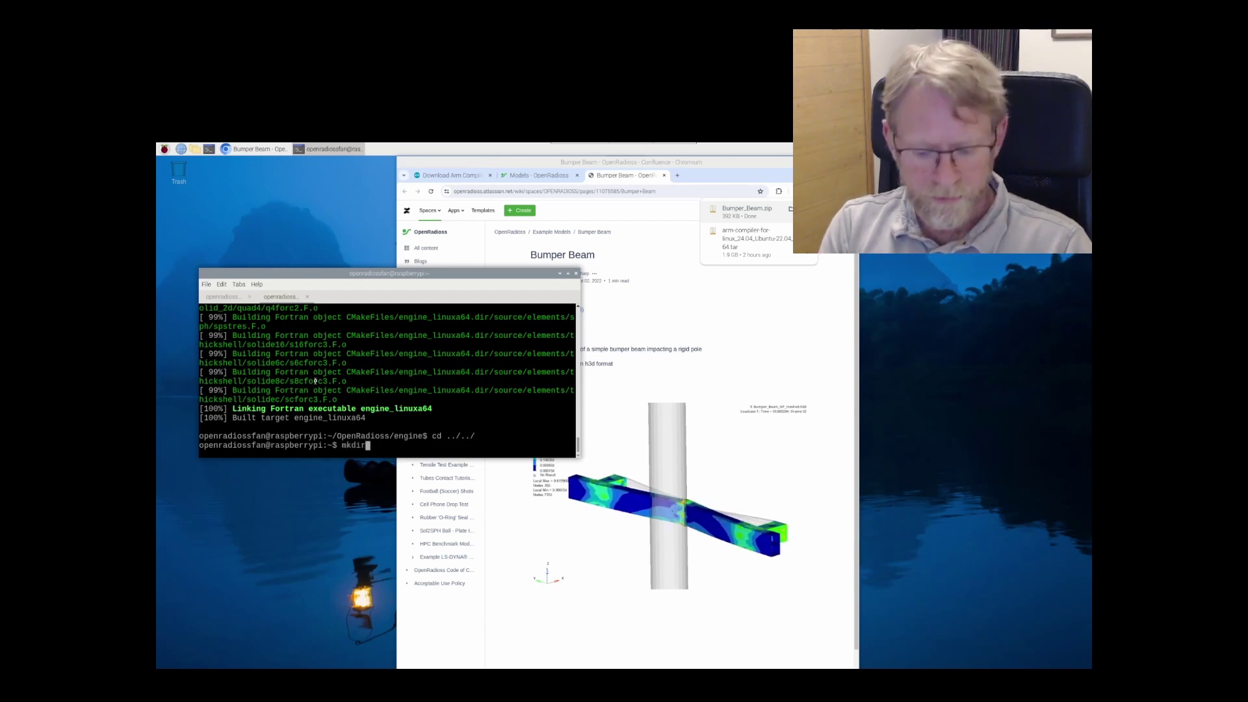
pyautogui.write(' Bum')
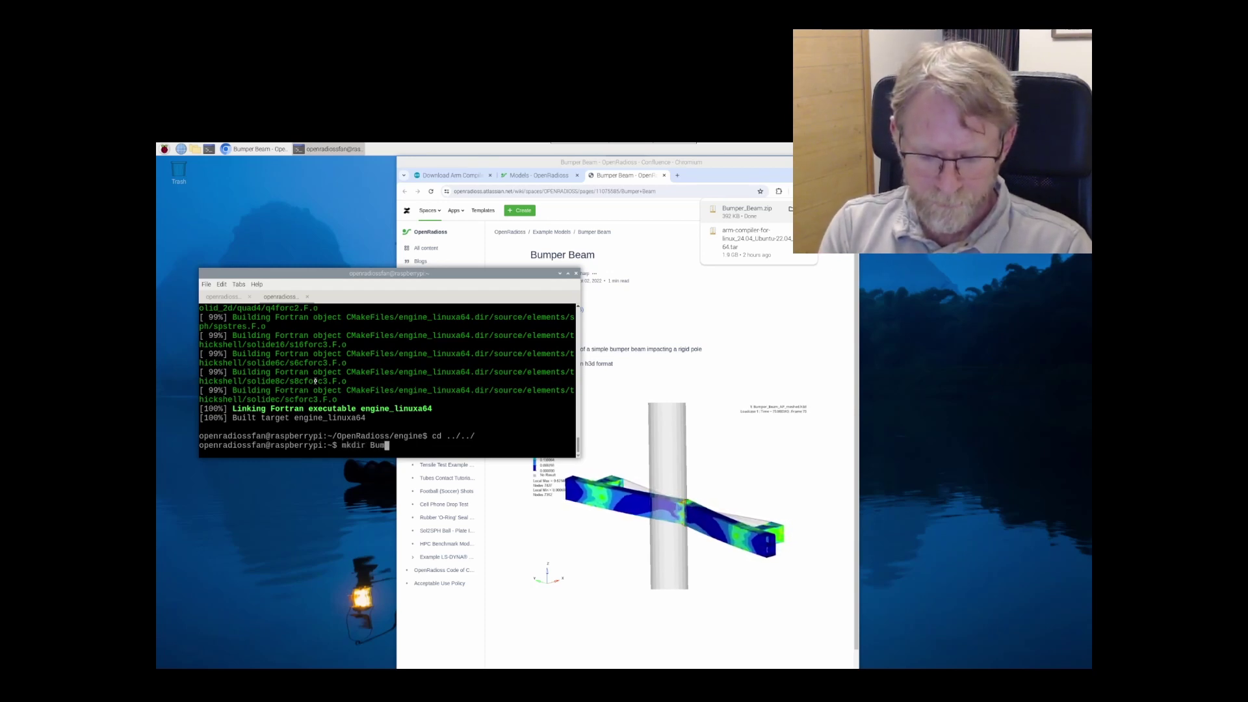
pyautogui.write('perBeam')
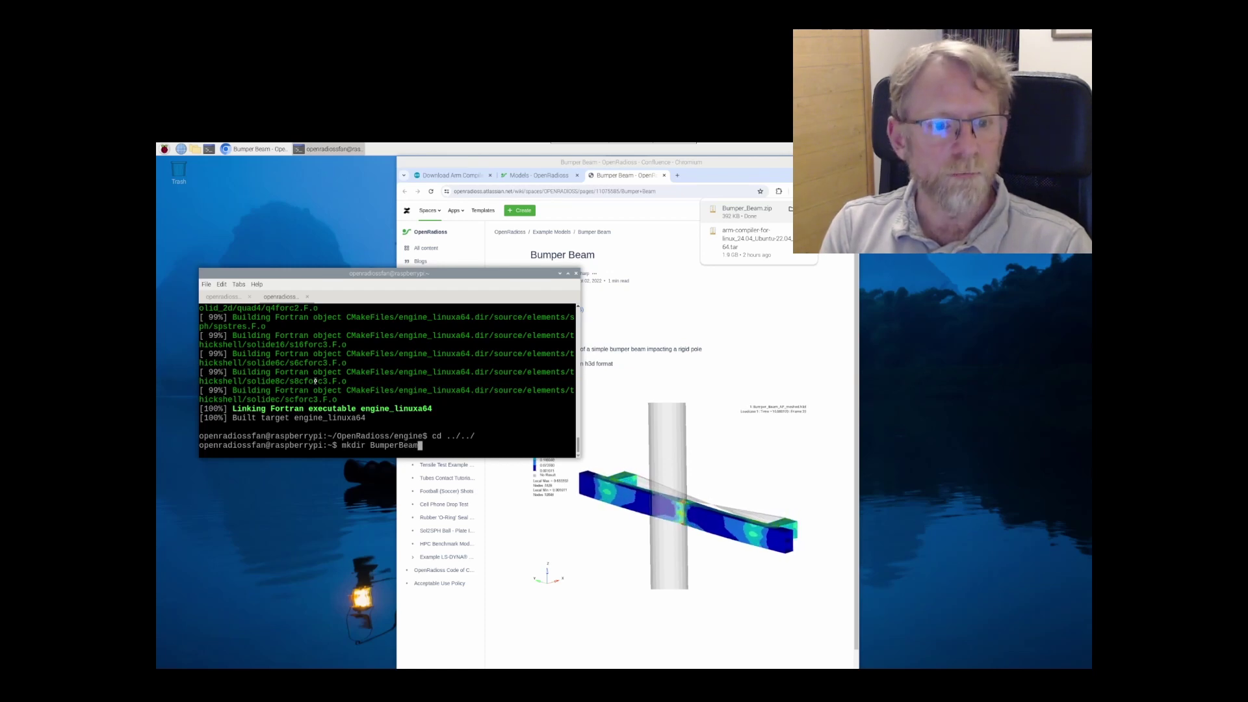
pyautogui.press('Return')
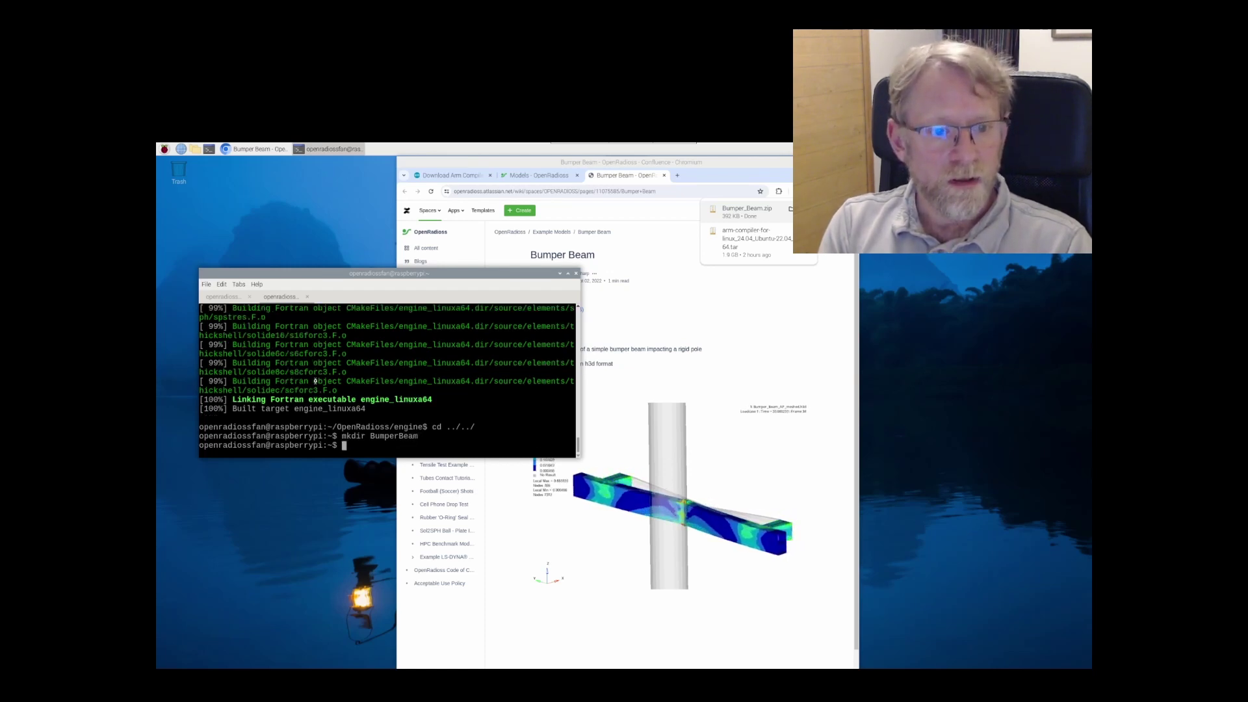
# Step: Copy Downloads/Bumper_Beam.zip into ./BumperBeam/
pyautogui.write('cp Down')
pyautogui.press('Tab')
pyautogui.write('B')
pyautogui.press('BackSpace')
pyautogui.press('Tab')
pyautogui.press('Tab')
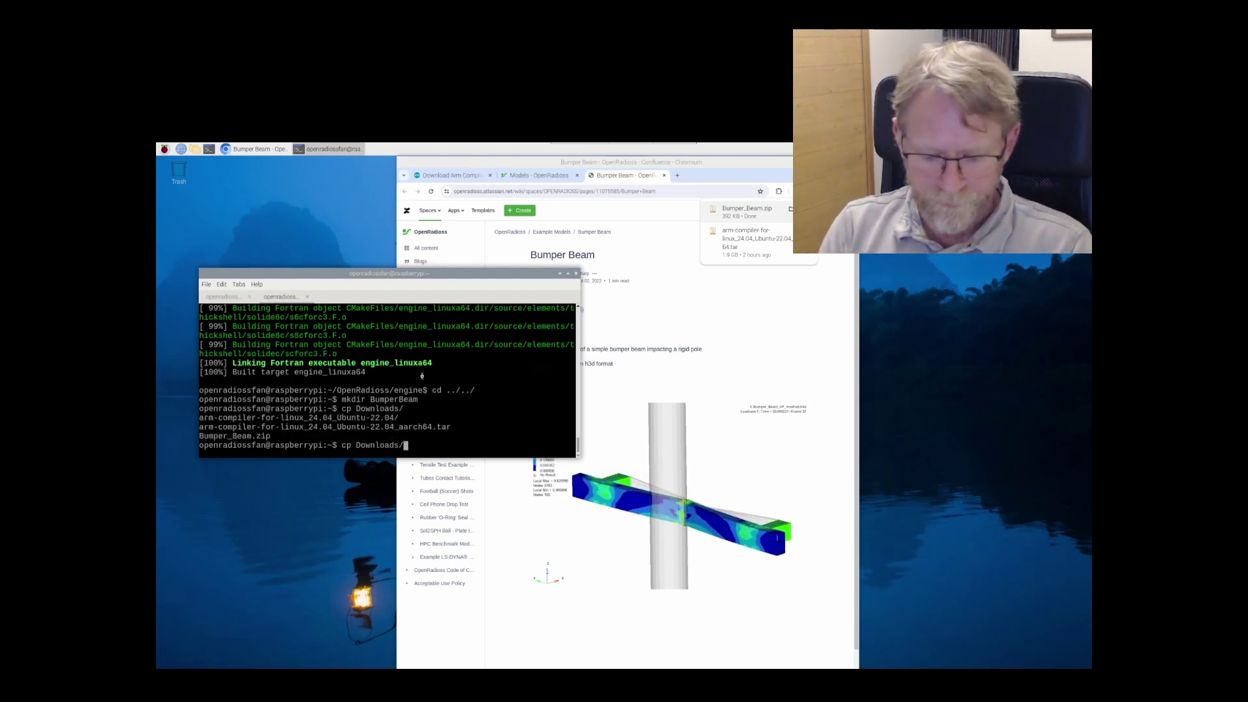
pyautogui.write('Bu')
pyautogui.press('Tab')
pyautogui.write('./BumperBeam/')
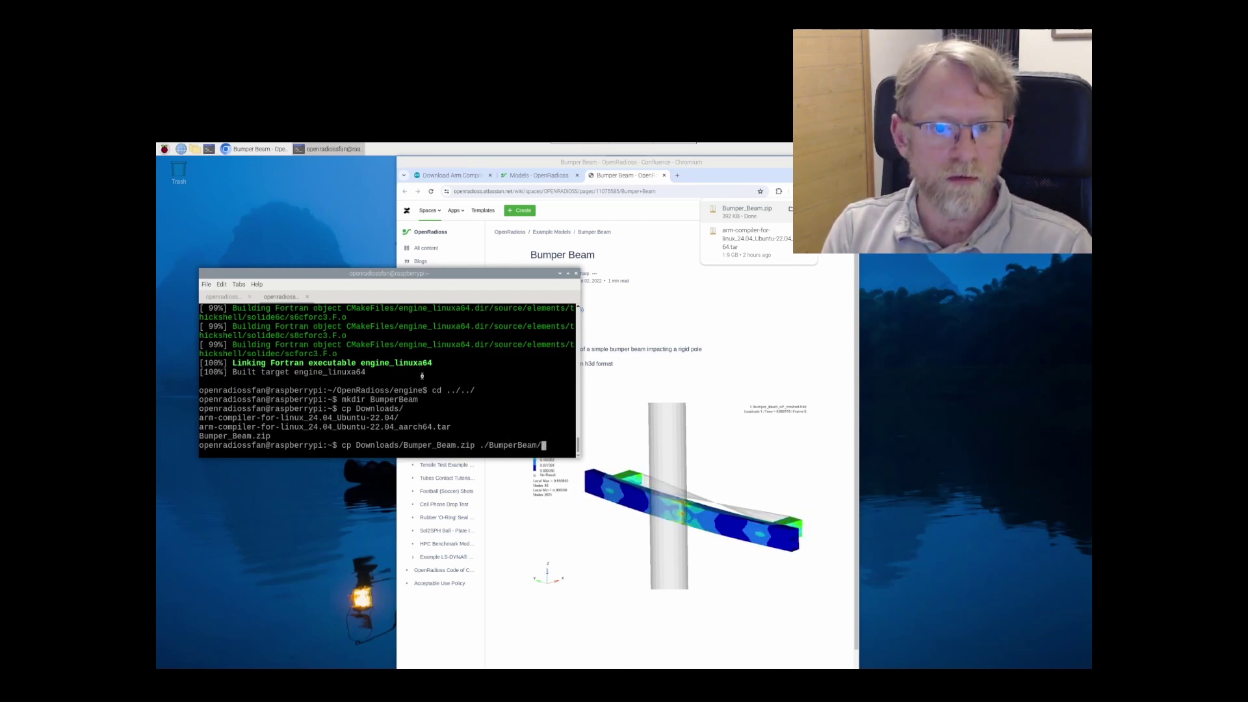
pyautogui.press('Return')
# Step: Enter BumperBeam and unzip Bumper_Beam.zip into the two Bumper_Beam_AP_meshed .rad files
pyautogui.write('cd B')
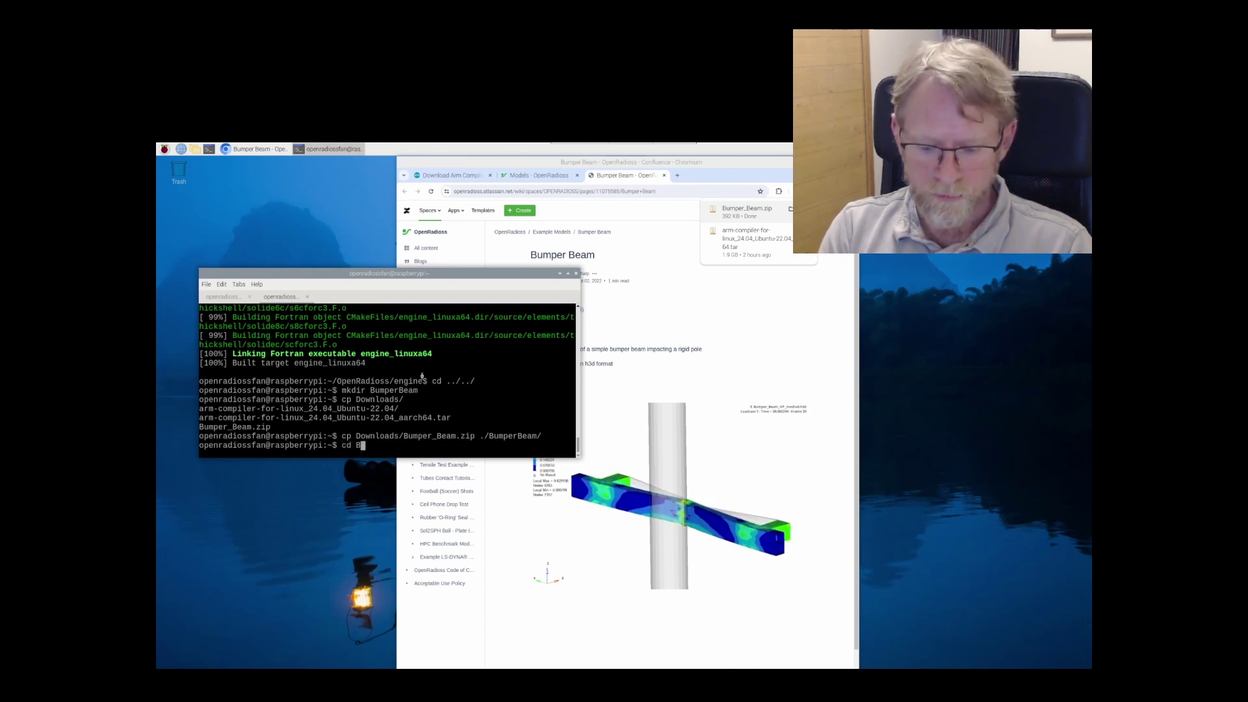
pyautogui.write('u')
pyautogui.press('Tab')
pyautogui.press('Return')
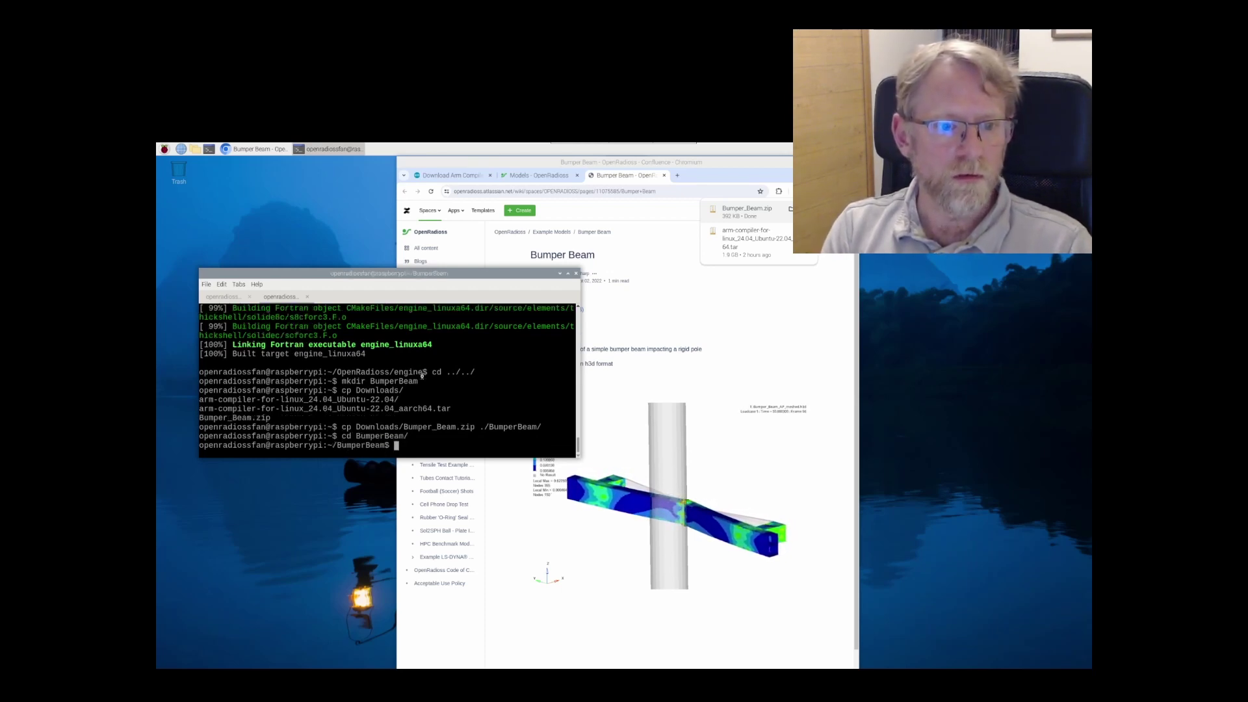
pyautogui.write('unzip ')
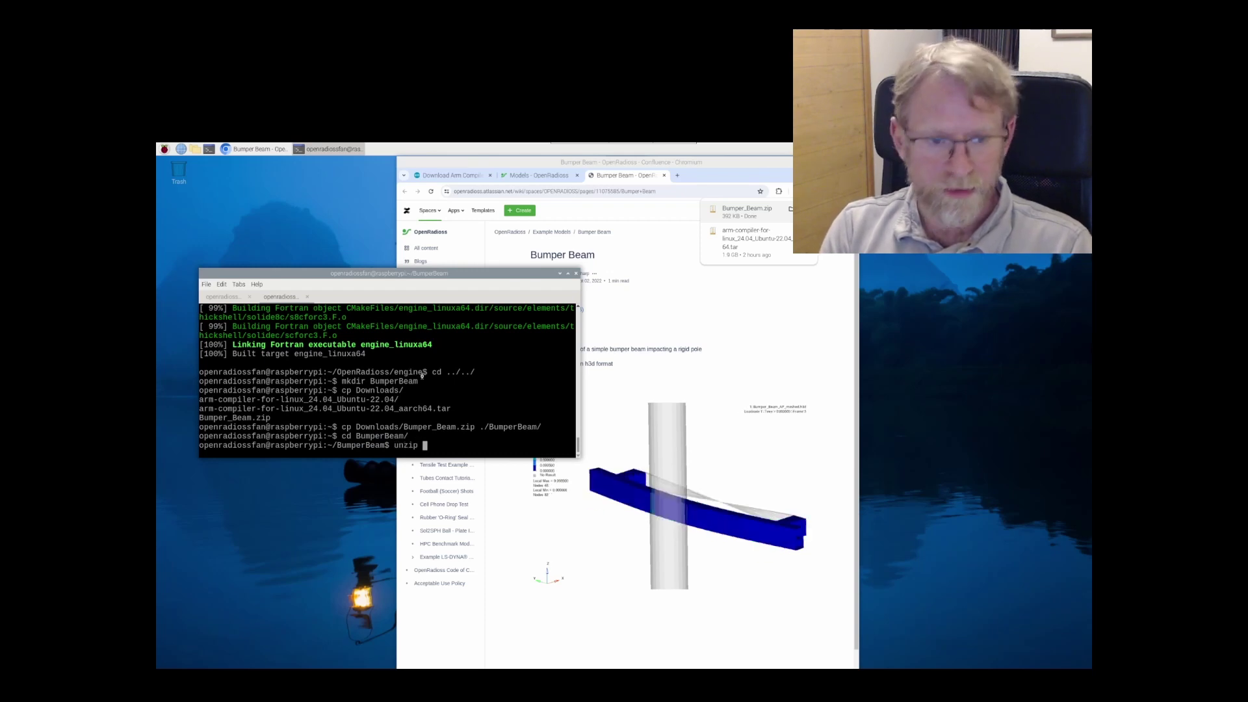
pyautogui.write('Bu')
pyautogui.press('Tab')
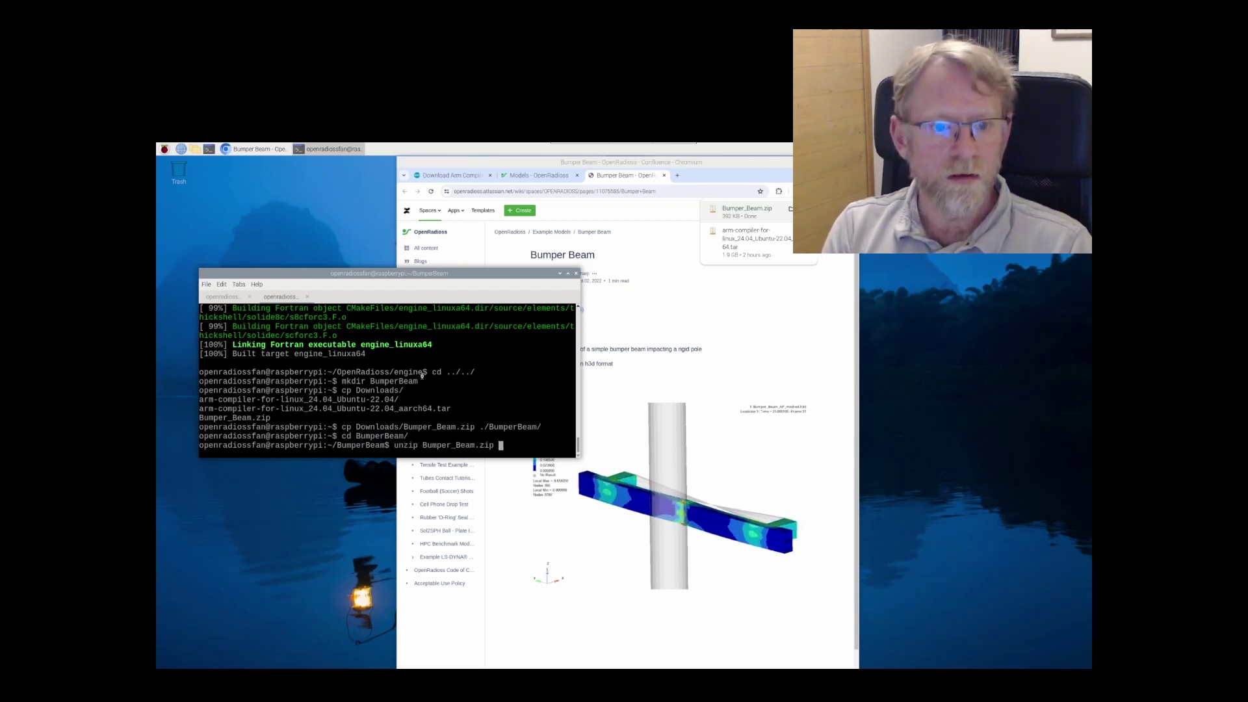
pyautogui.press('Return')
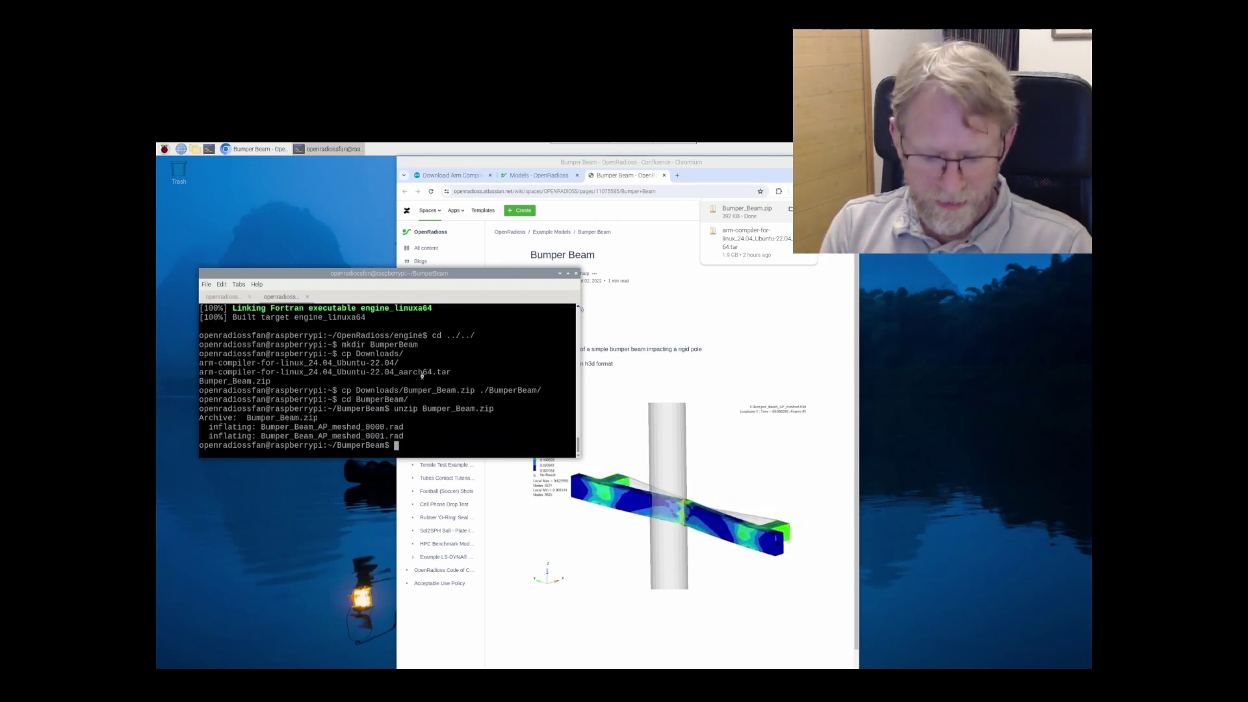
# Step: Open Bumper_Beam_AP_meshed_0001.rad in vi
pyautogui.write('vi')
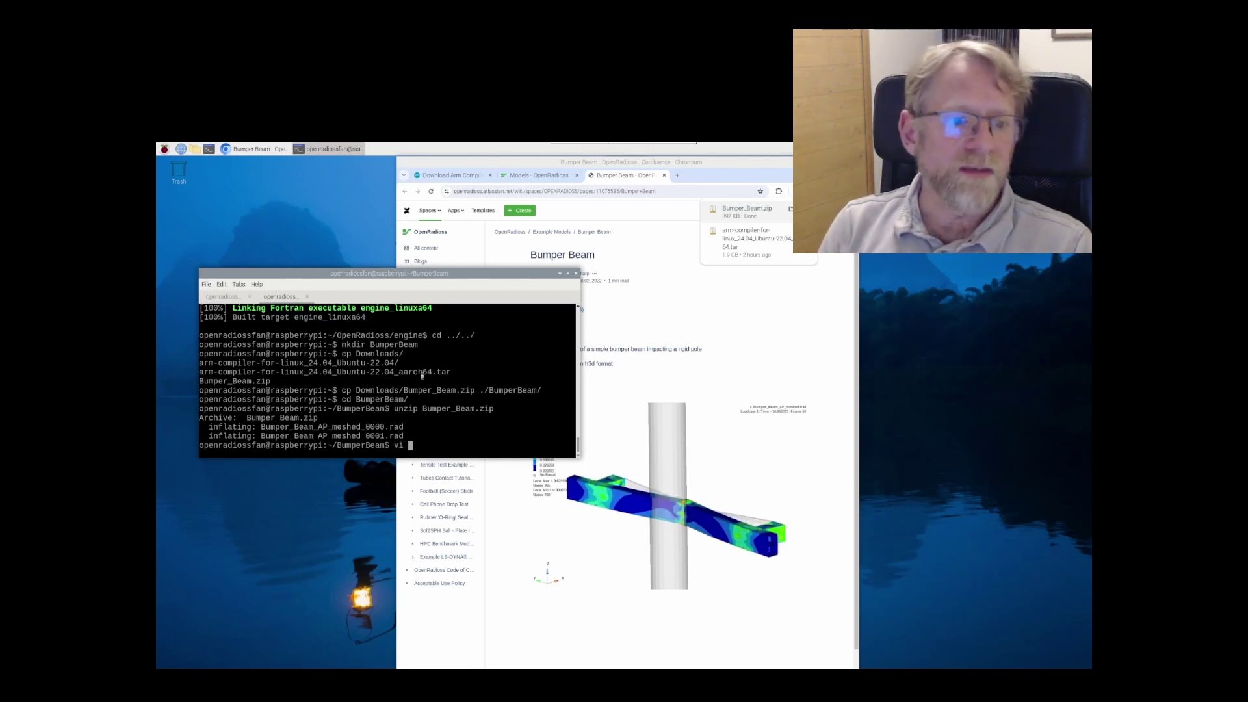
pyautogui.doubleClick(339, 436)
pyautogui.middleClick(486, 394)
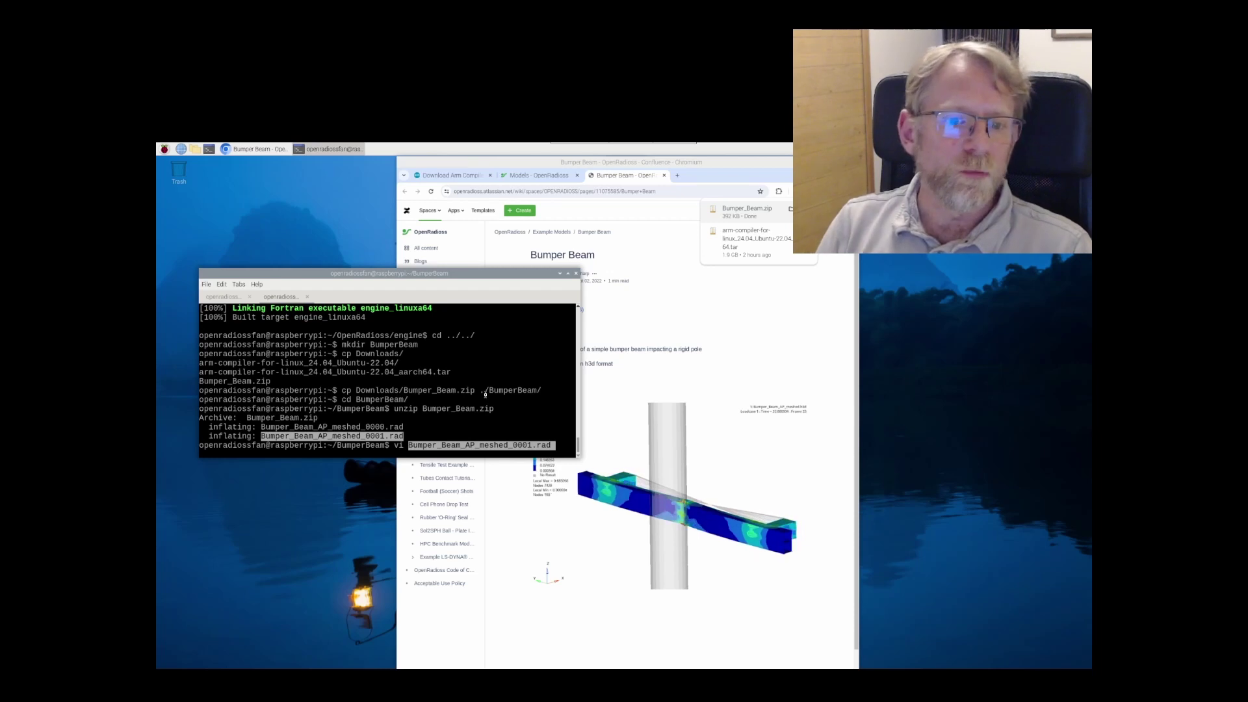
pyautogui.press('Return')
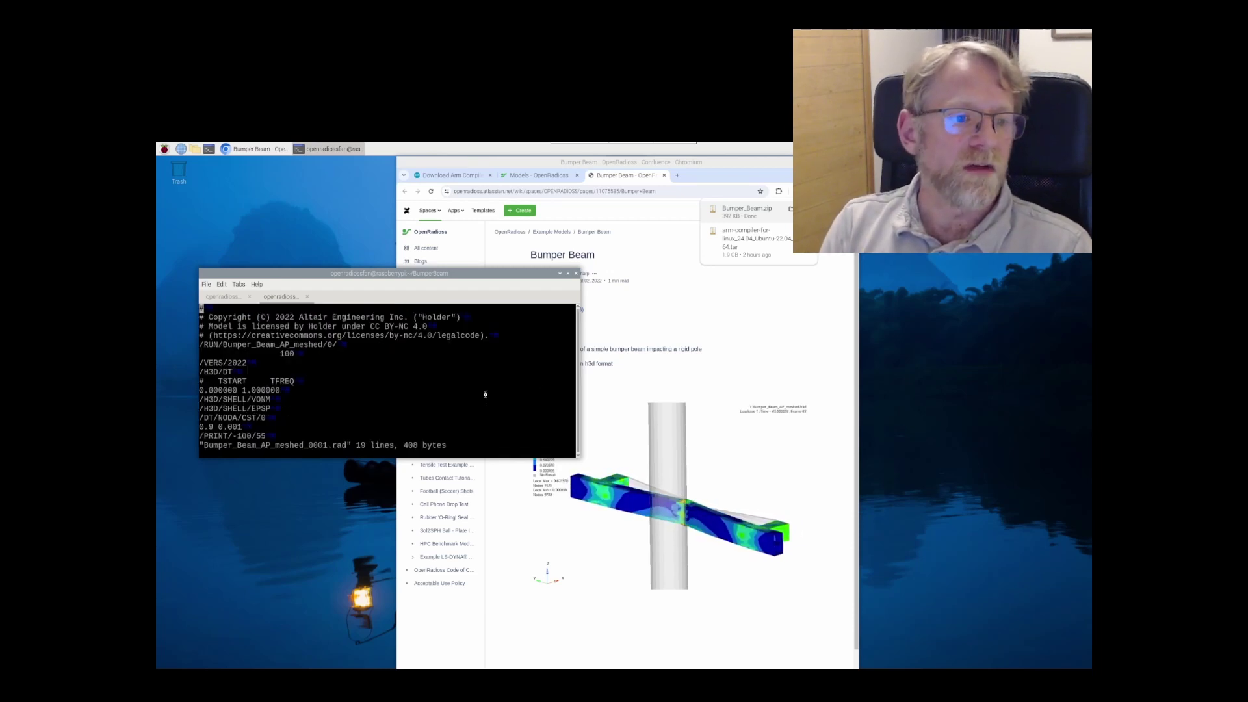
# Step: Change the /H3D/DT line to /ANIM/DT
pyautogui.press('Down')
pyautogui.press('Down')
pyautogui.press('Down')
pyautogui.press('Down')
pyautogui.press('Down')
pyautogui.press('Down')
pyautogui.press('Down')
pyautogui.press('Right')
pyautogui.press('x')
pyautogui.press('x')
pyautogui.press('x')
pyautogui.press('x')
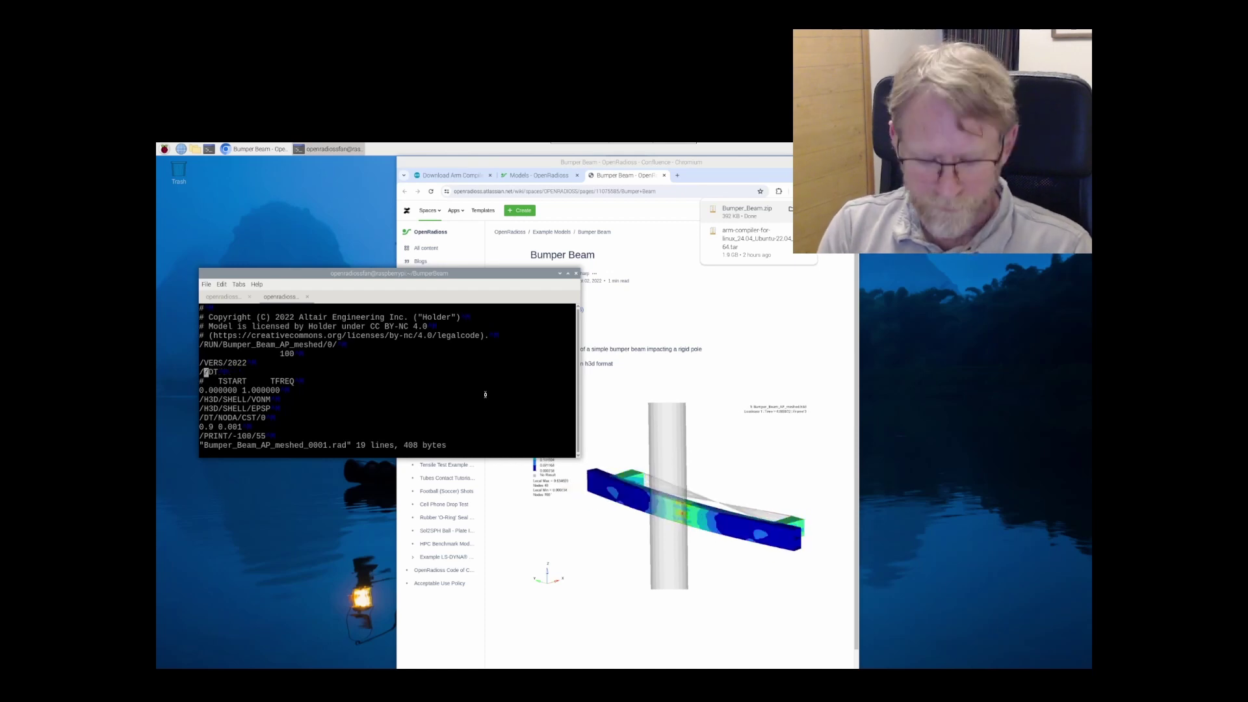
pyautogui.write('iANIM/')
pyautogui.press('Escape')
# Step: Change the SHELL/VONM and SHELL/EPSP lines from /H3D/ to /ANIM/ and enter :wq
pyautogui.press('Down')
pyautogui.press('Down')
pyautogui.press('Down')
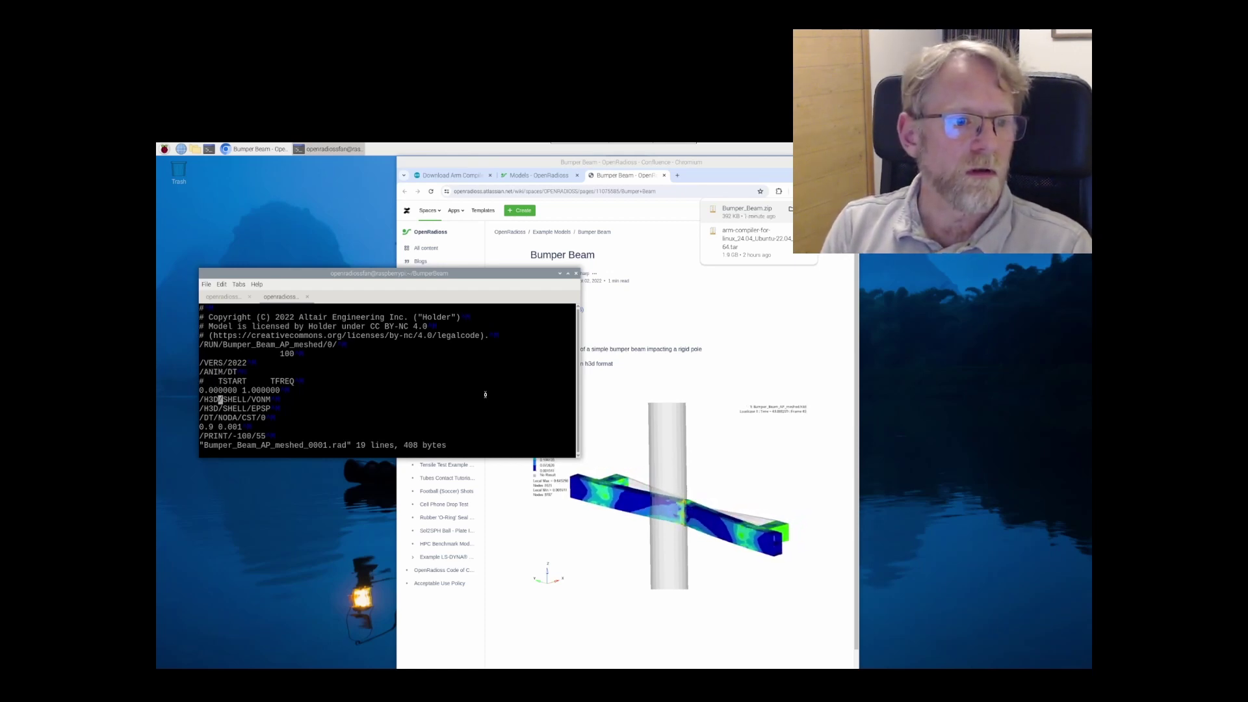
pyautogui.press('Left')
pyautogui.press('Left')
pyautogui.press('Left')
pyautogui.press('Left')
pyautogui.press('x')
pyautogui.press('x')
pyautogui.press('x')
pyautogui.write('iANIM')
pyautogui.press('Escape')
pyautogui.press('Down')
pyautogui.press('Left')
pyautogui.press('Left')
pyautogui.press('Left')
pyautogui.press('x')
pyautogui.press('x')
pyautogui.press('x')
pyautogui.write('iANIM')
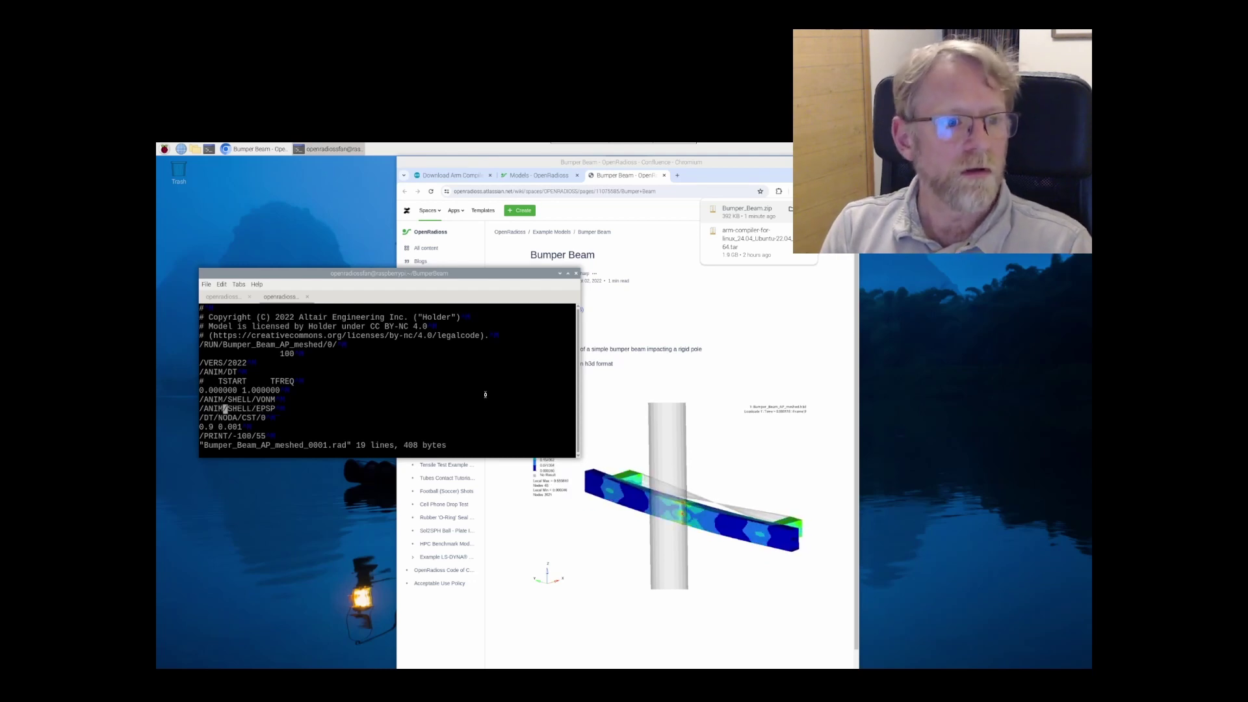
pyautogui.press('Escape')
pyautogui.write(':wq')
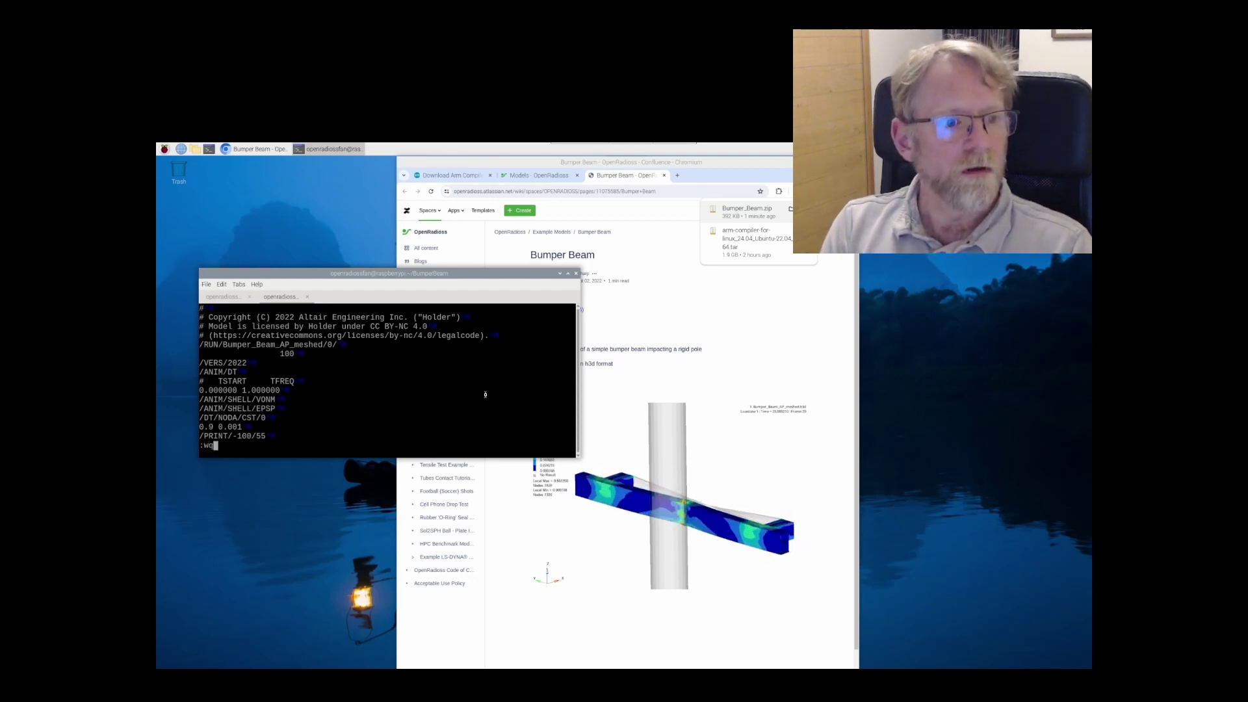
# Step: Save the edited .rad file, then export RAD_CFG_PATH pointing to ~/OpenRadioss/hm_cfg_files/
pyautogui.press('Return')
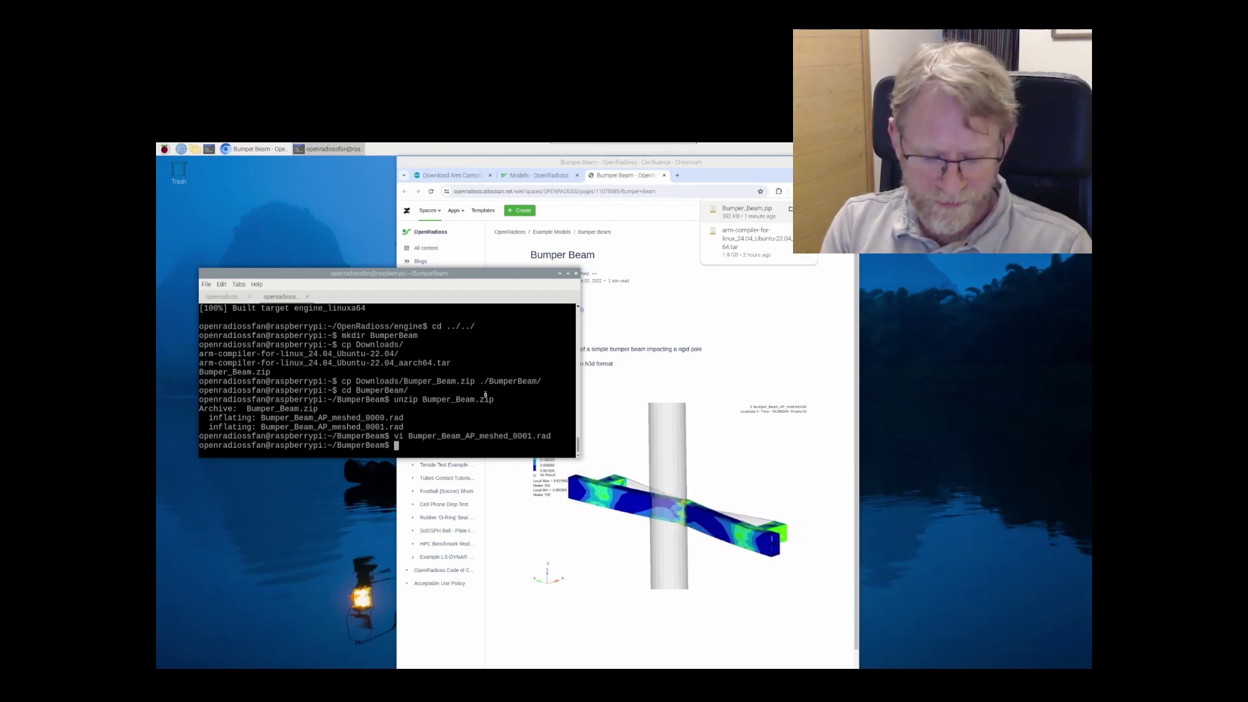
pyautogui.write('export RA')
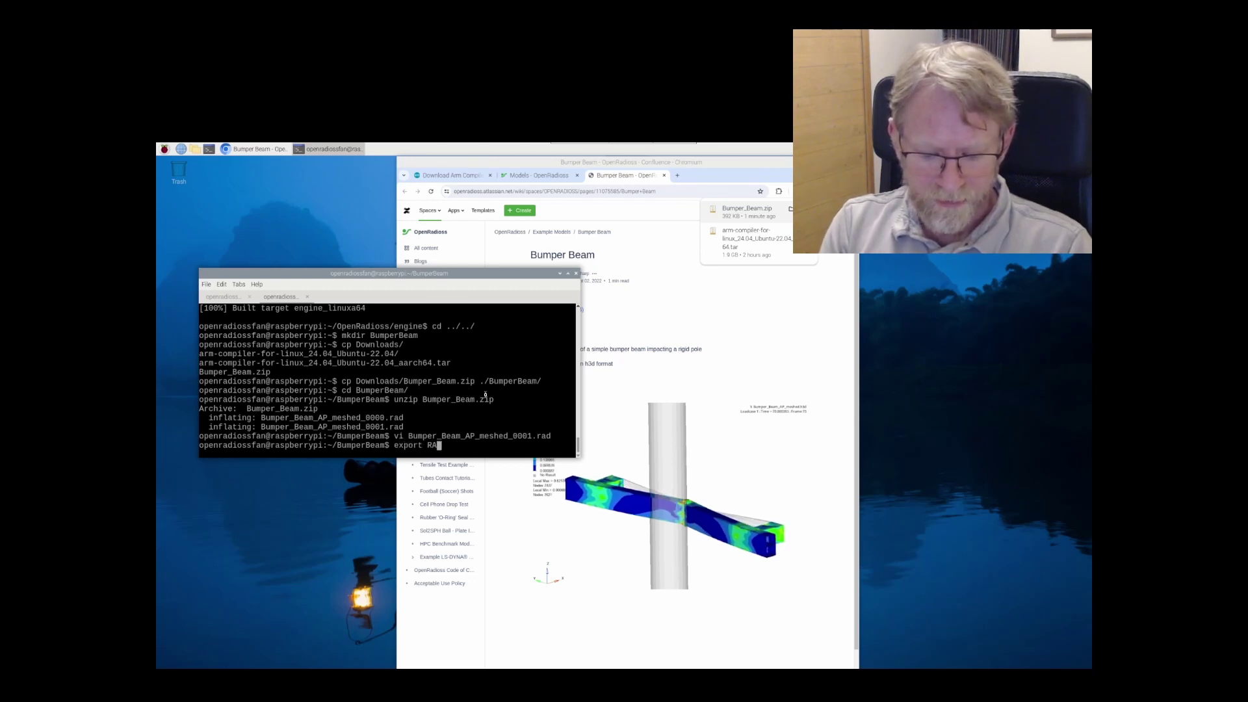
pyautogui.write('D_CFG_')
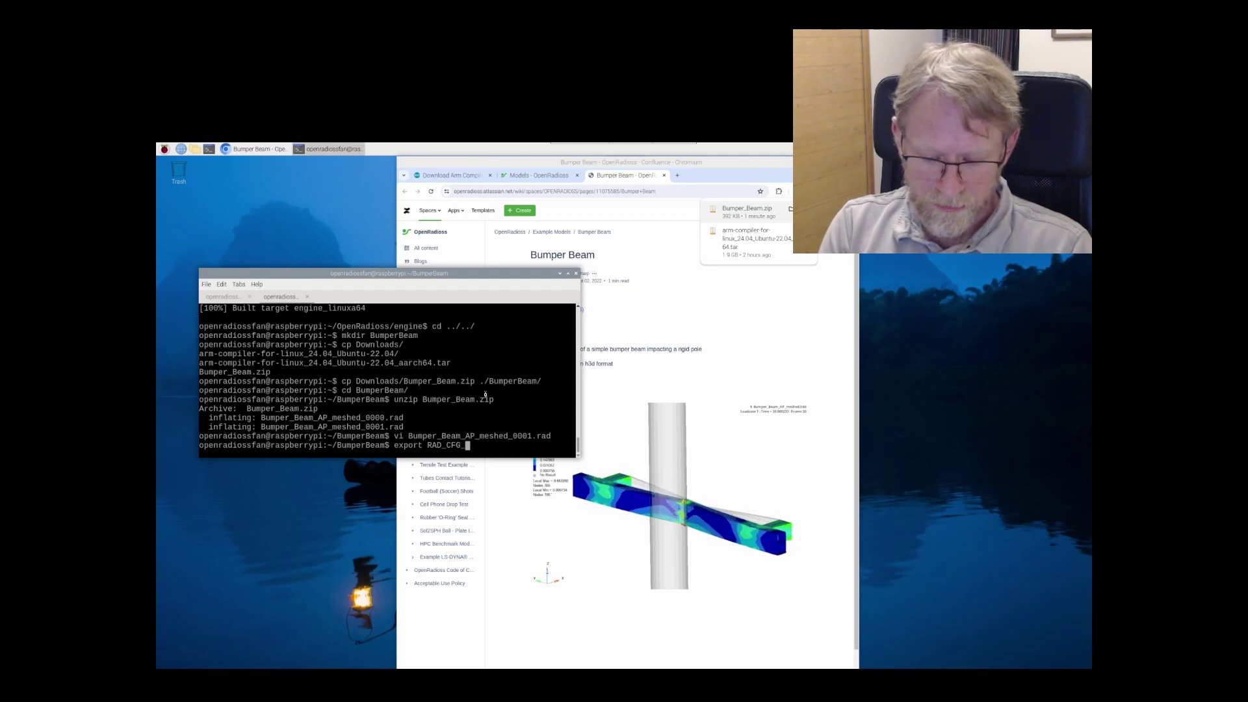
pyautogui.write('PATH')
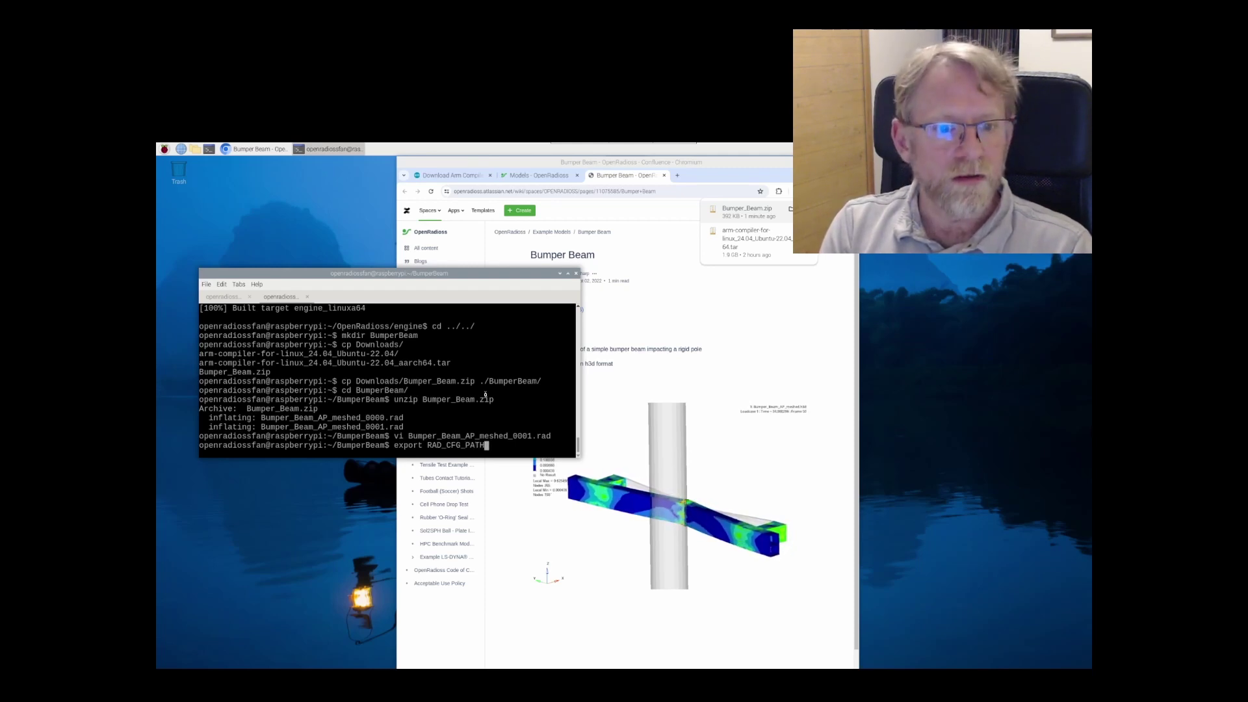
pyautogui.write('=/')
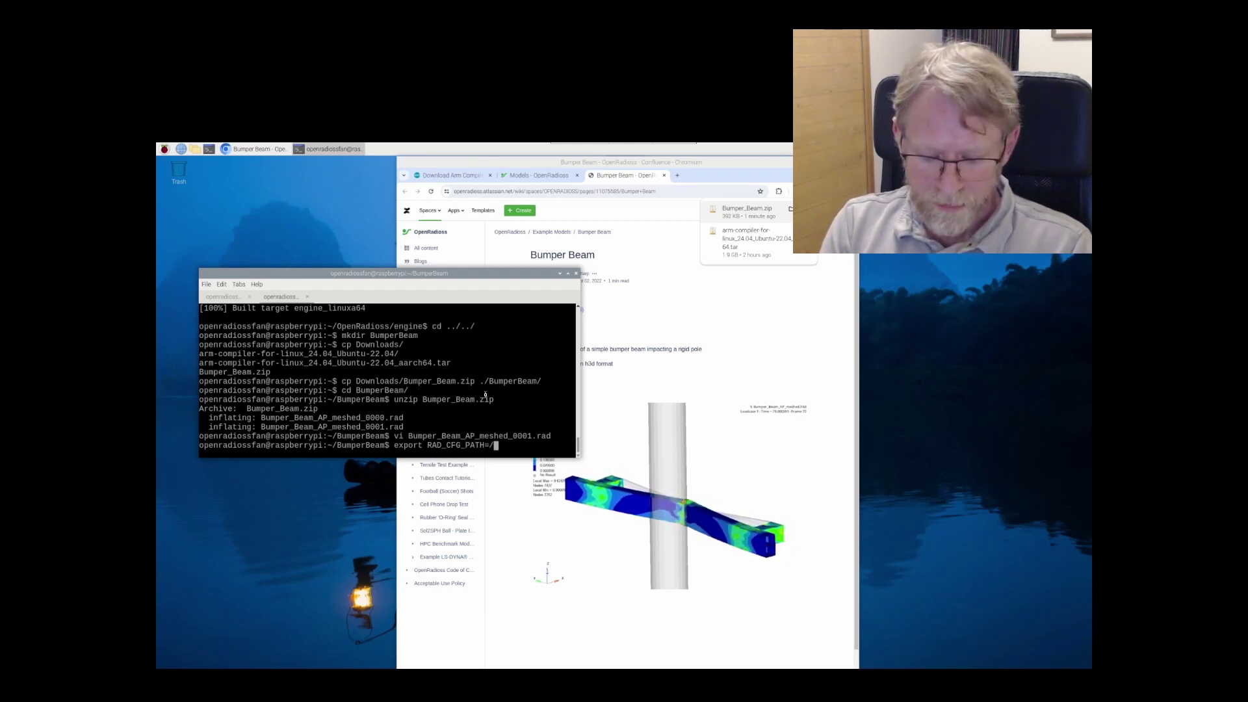
pyautogui.write('home/openradioss')
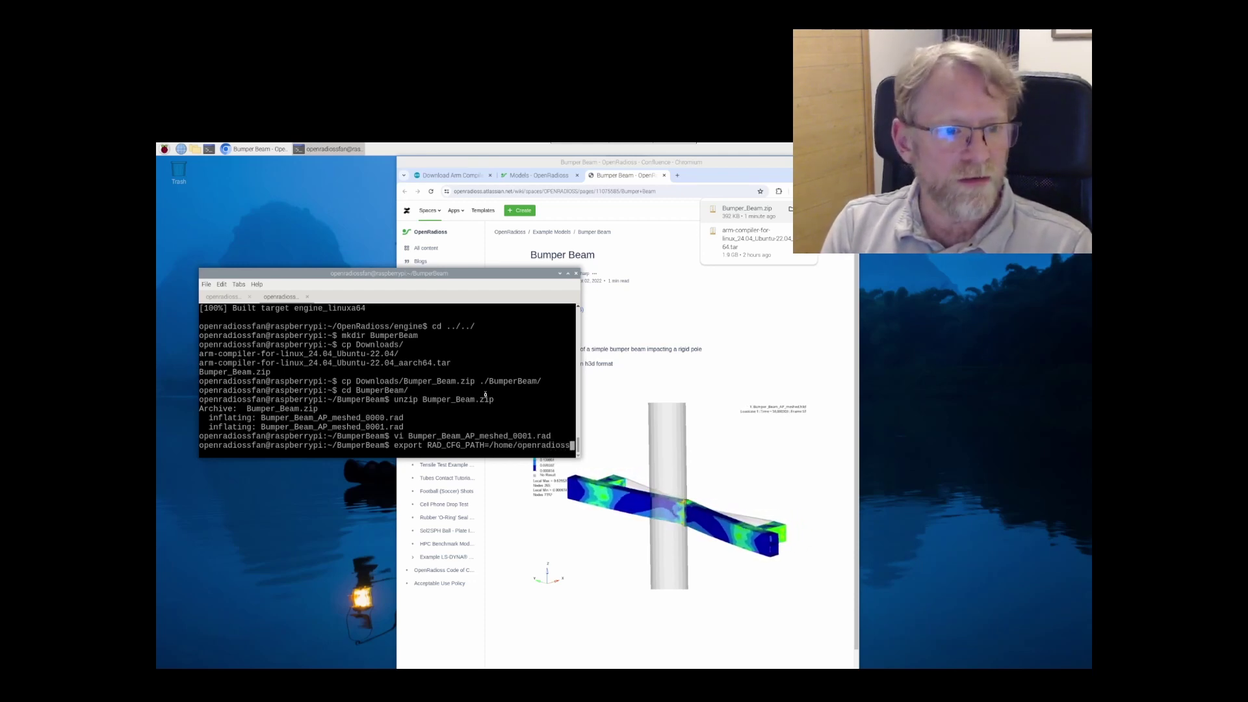
pyautogui.write('fan/')
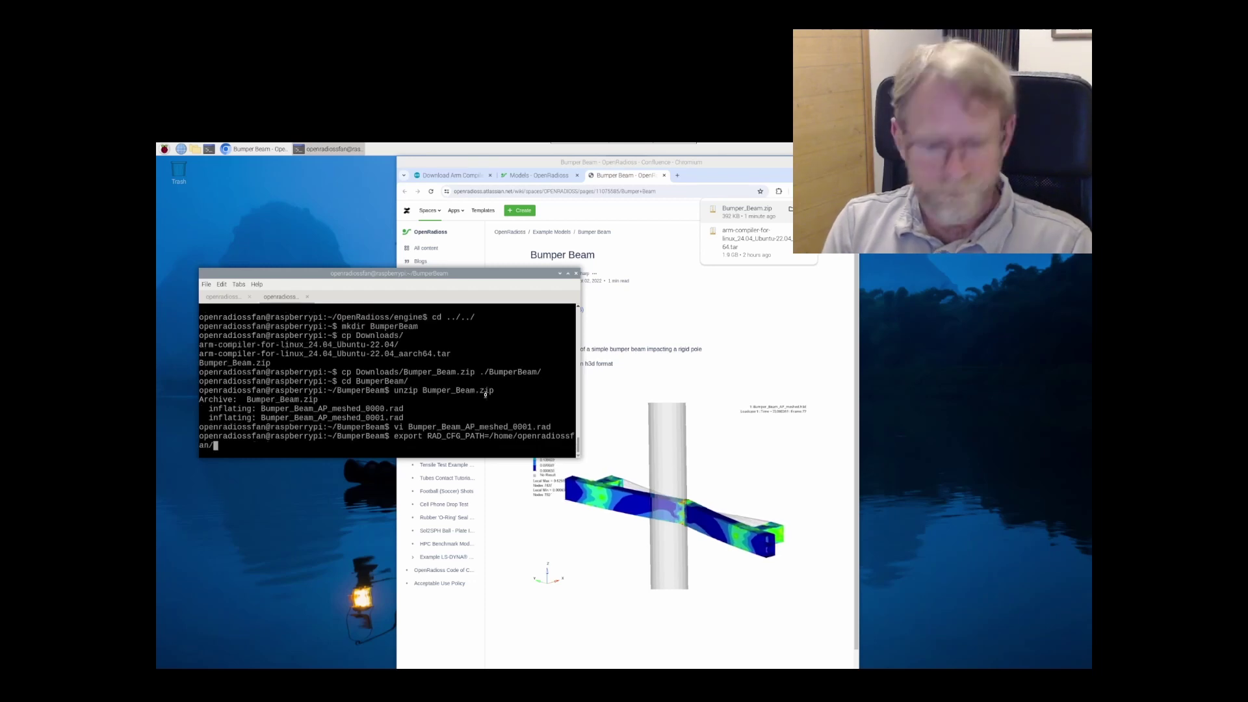
pyautogui.write('Ope')
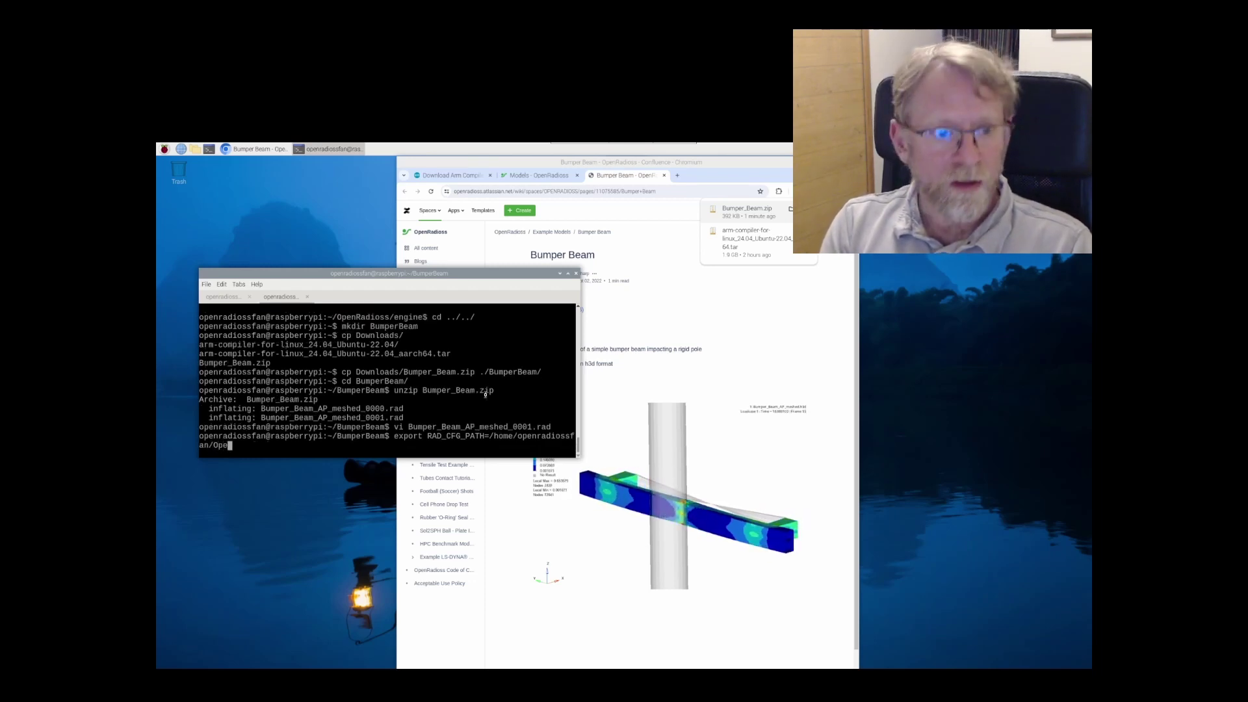
pyautogui.press('Tab')
pyautogui.write('hm')
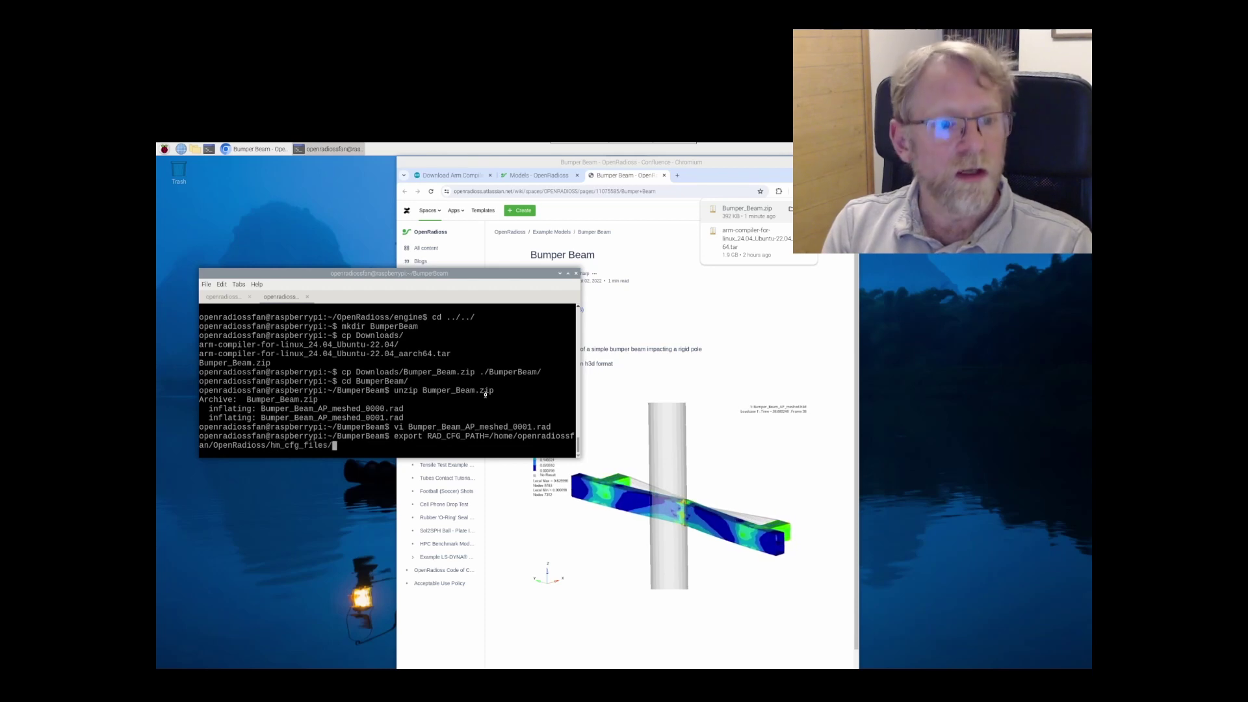
pyautogui.press('Tab')
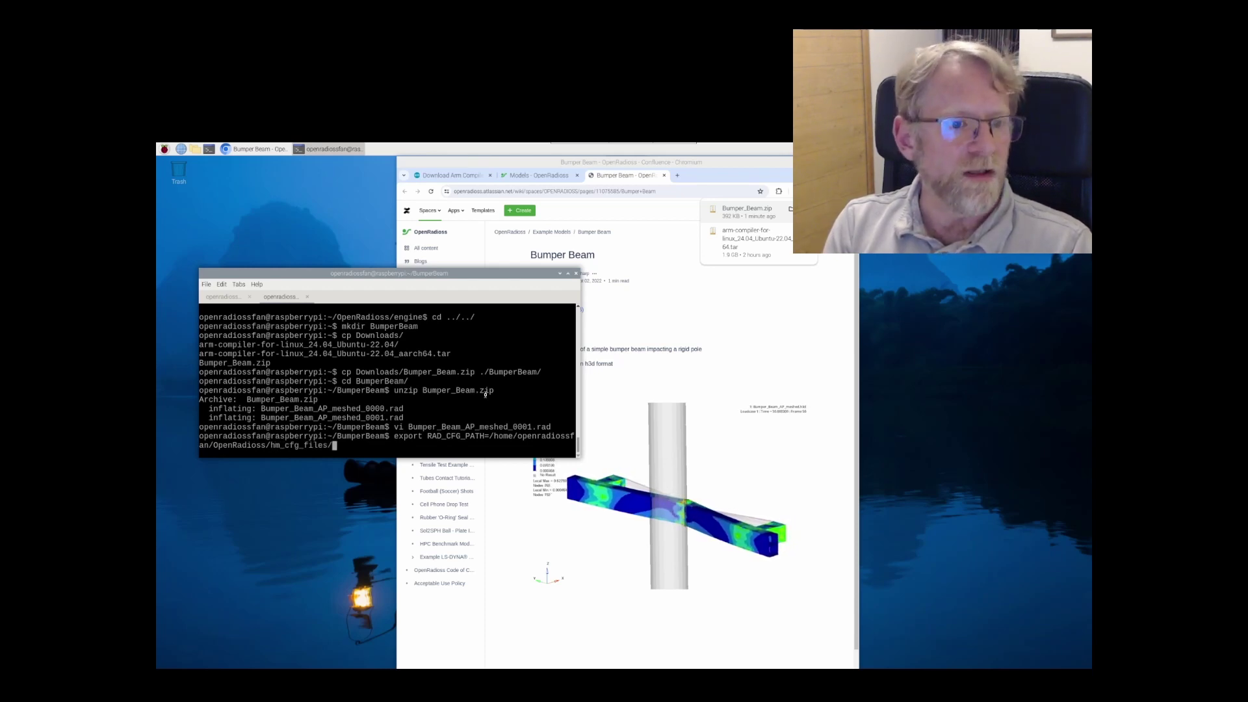
pyautogui.press('Return')
# Step: Begin an LD_LIBRARY_PATH export with the path ~/OpenRadioss/extlib/hm_reader/linuxa64/
pyautogui.write('expor')
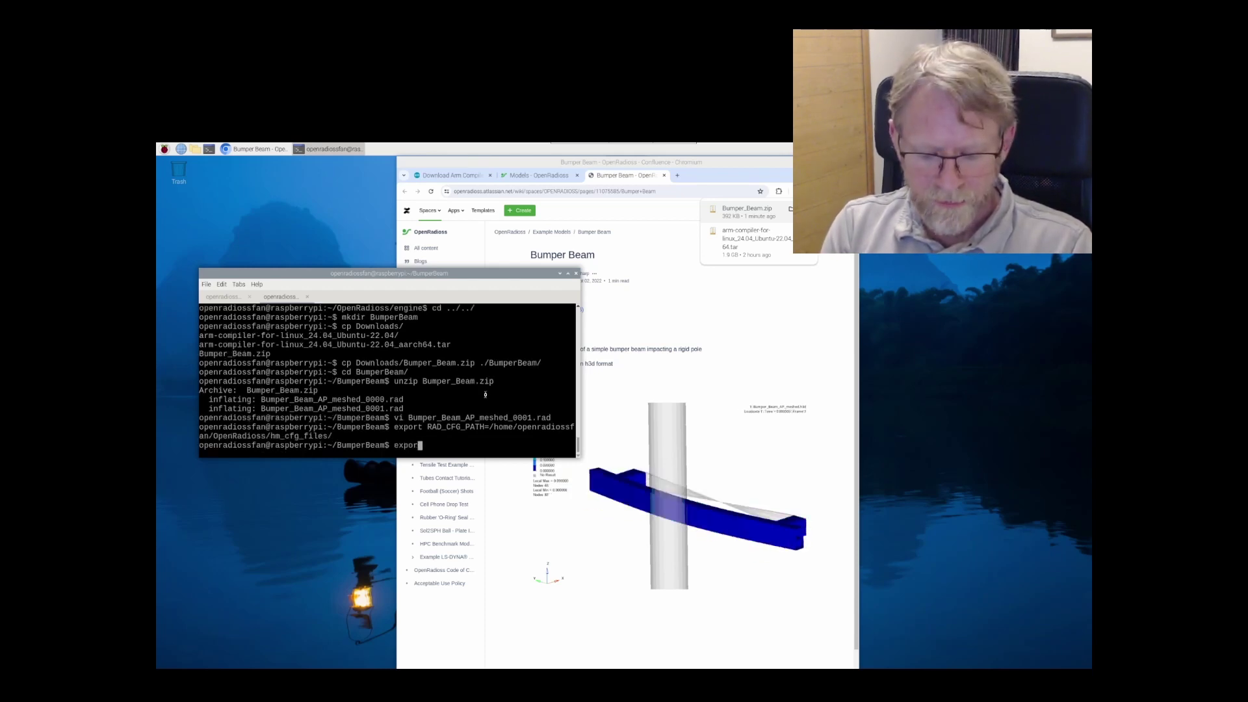
pyautogui.write('t LD_L')
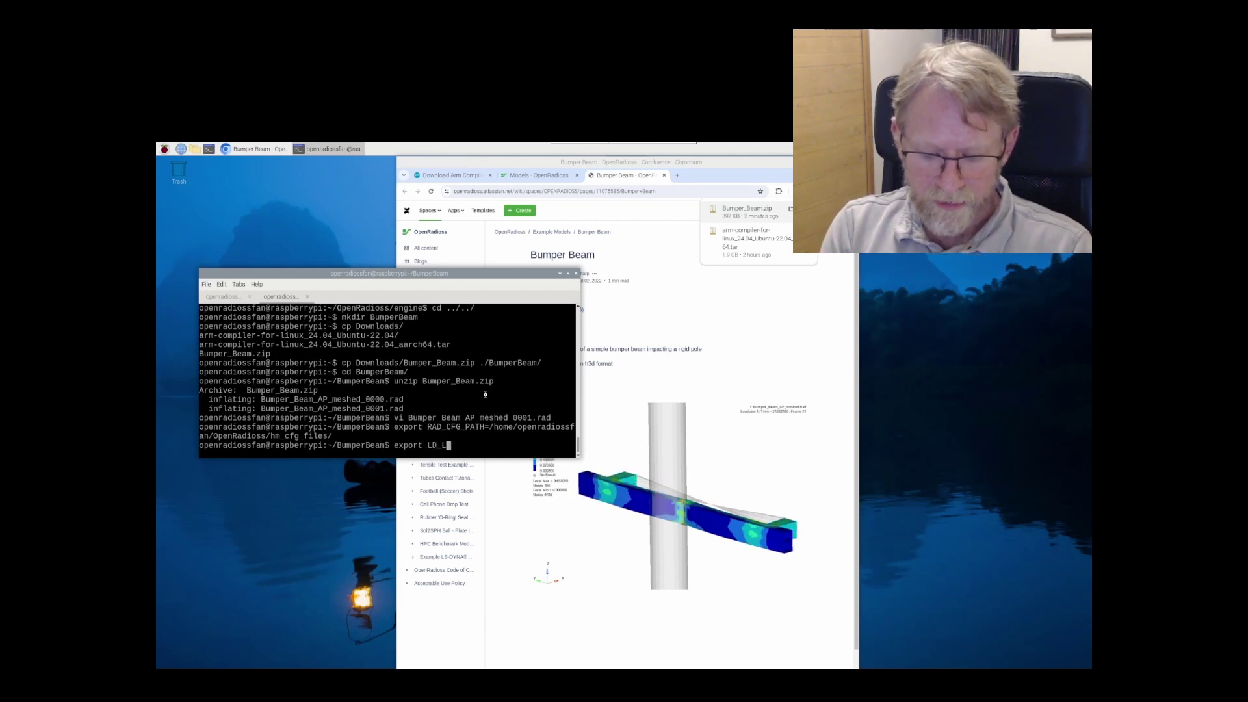
pyautogui.write('IBRARY_PATH=AT')
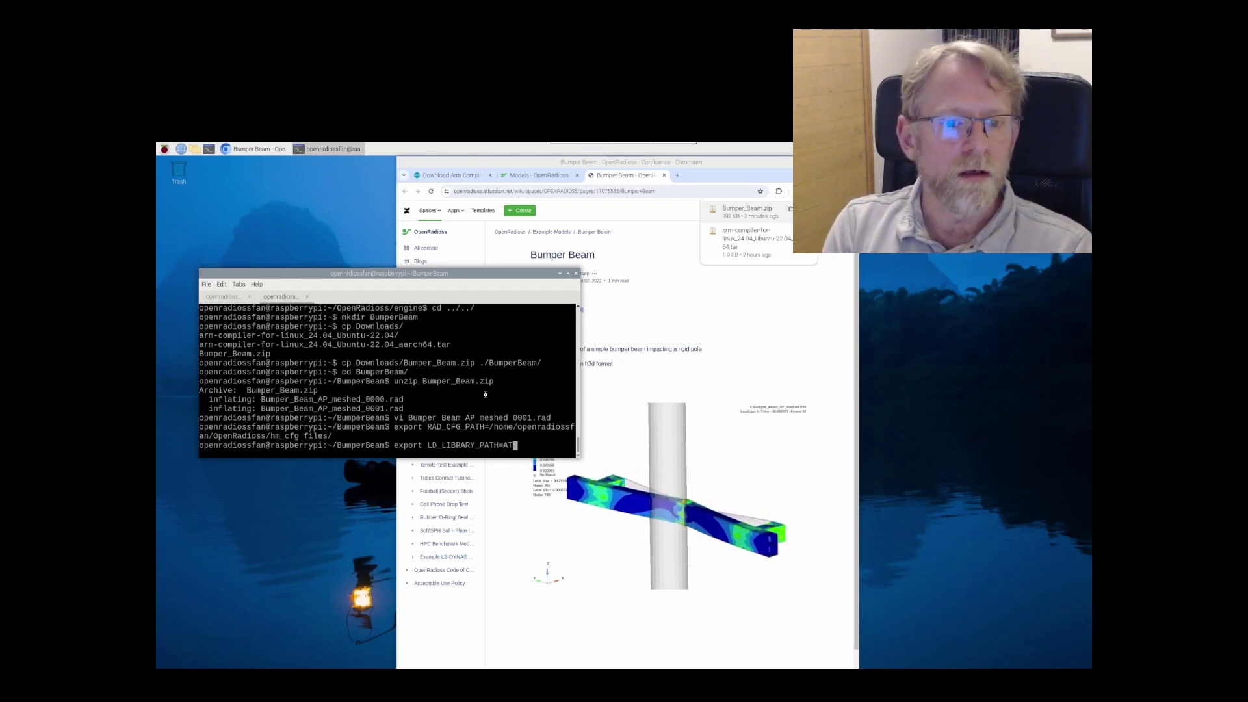
pyautogui.press('BackSpace')
pyautogui.press('BackSpace')
pyautogui.write('/home/')
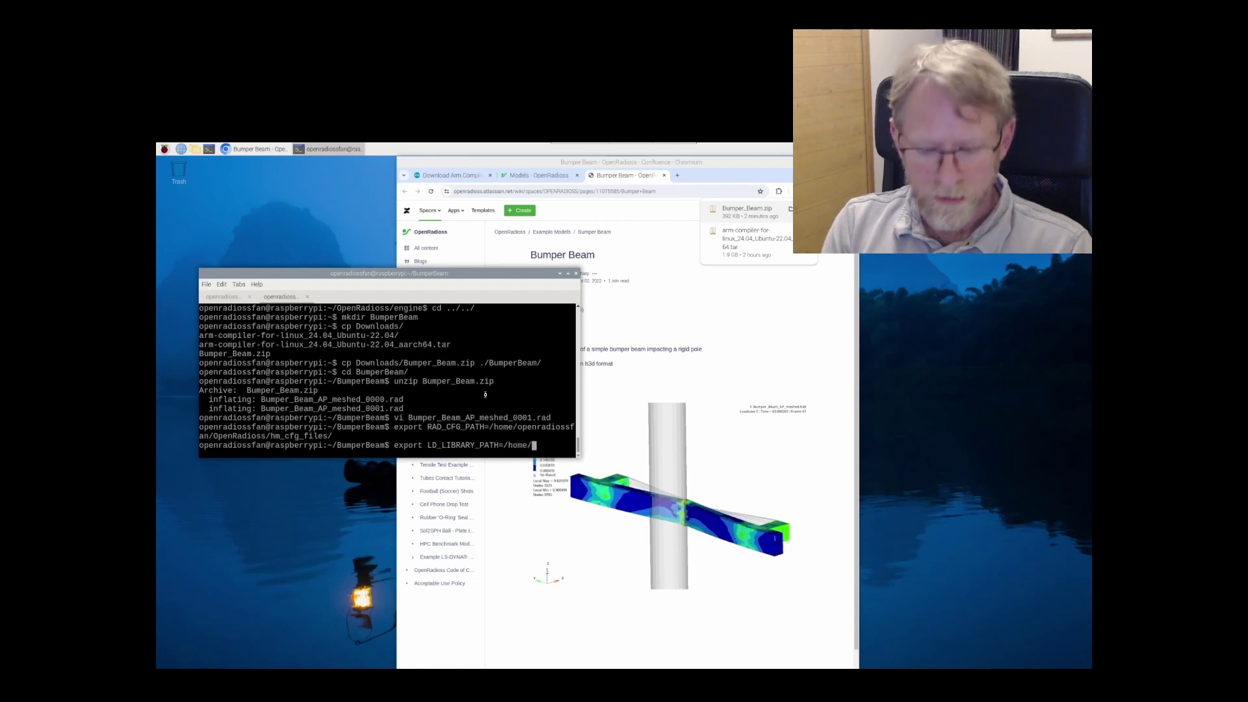
pyautogui.write('o')
pyautogui.press('Tab')
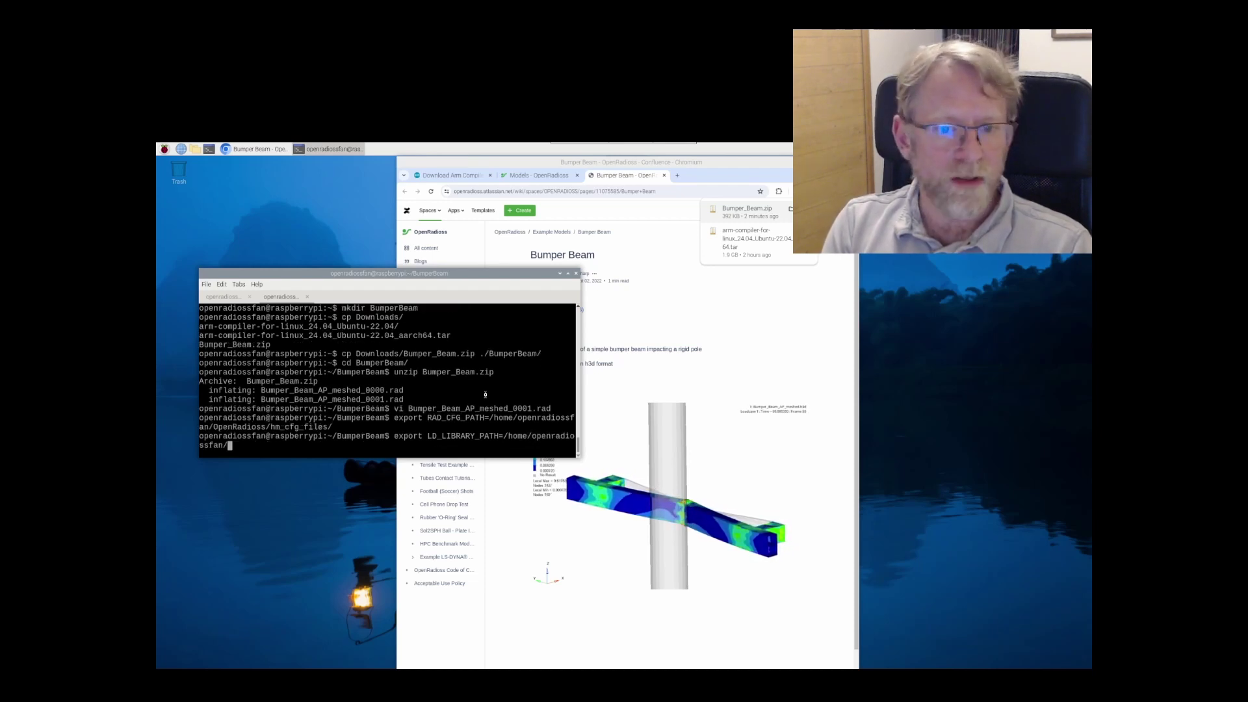
pyautogui.write('Op')
pyautogui.press('Tab')
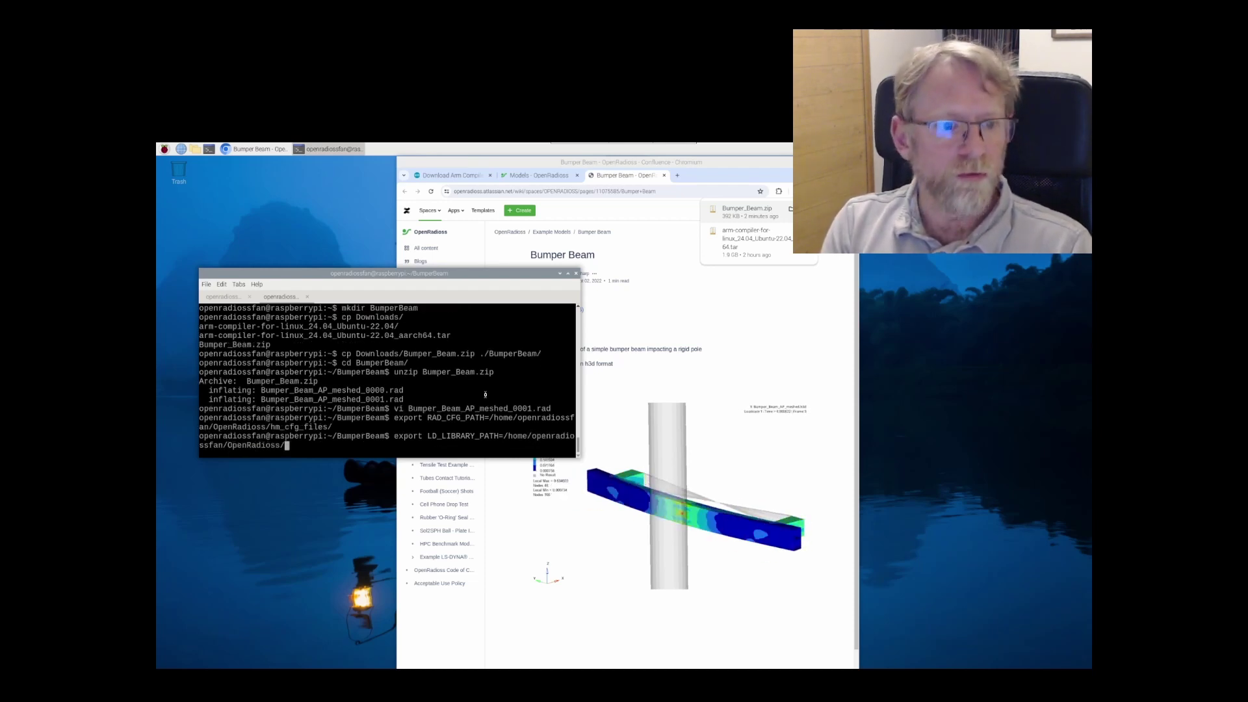
pyautogui.write('ext')
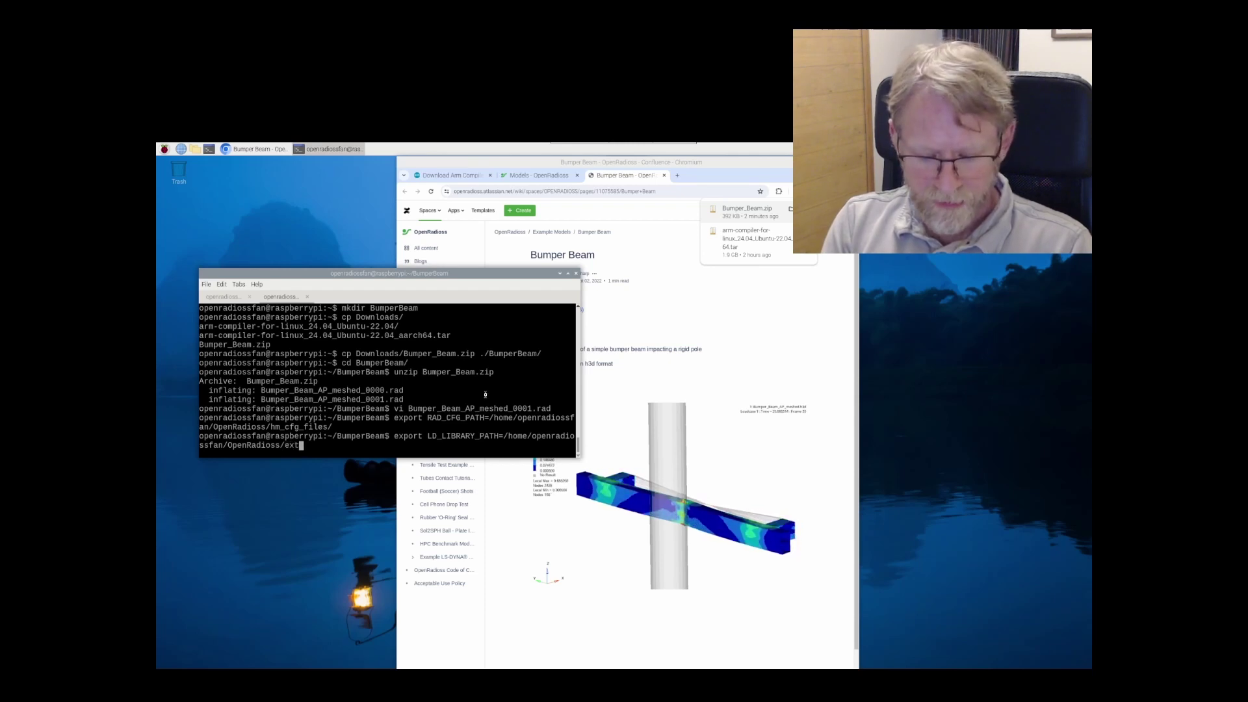
pyautogui.press('Tab')
pyautogui.write('h')
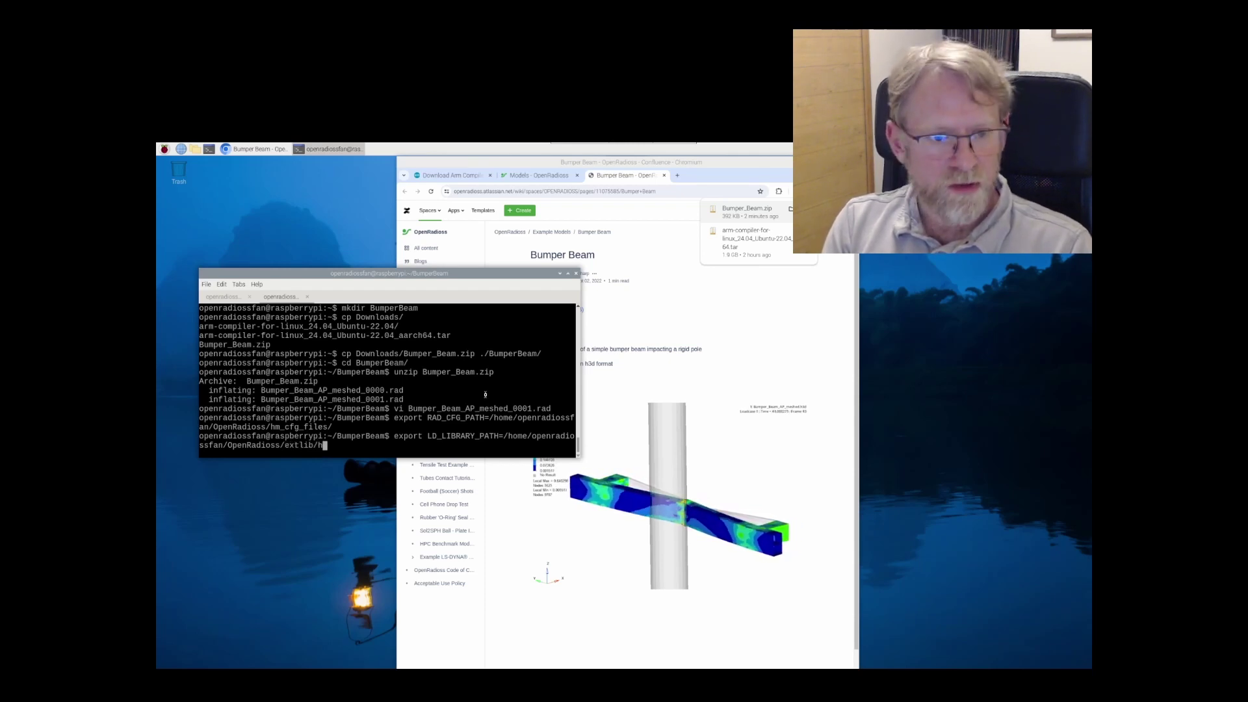
pyautogui.write('m')
pyautogui.press('Tab')
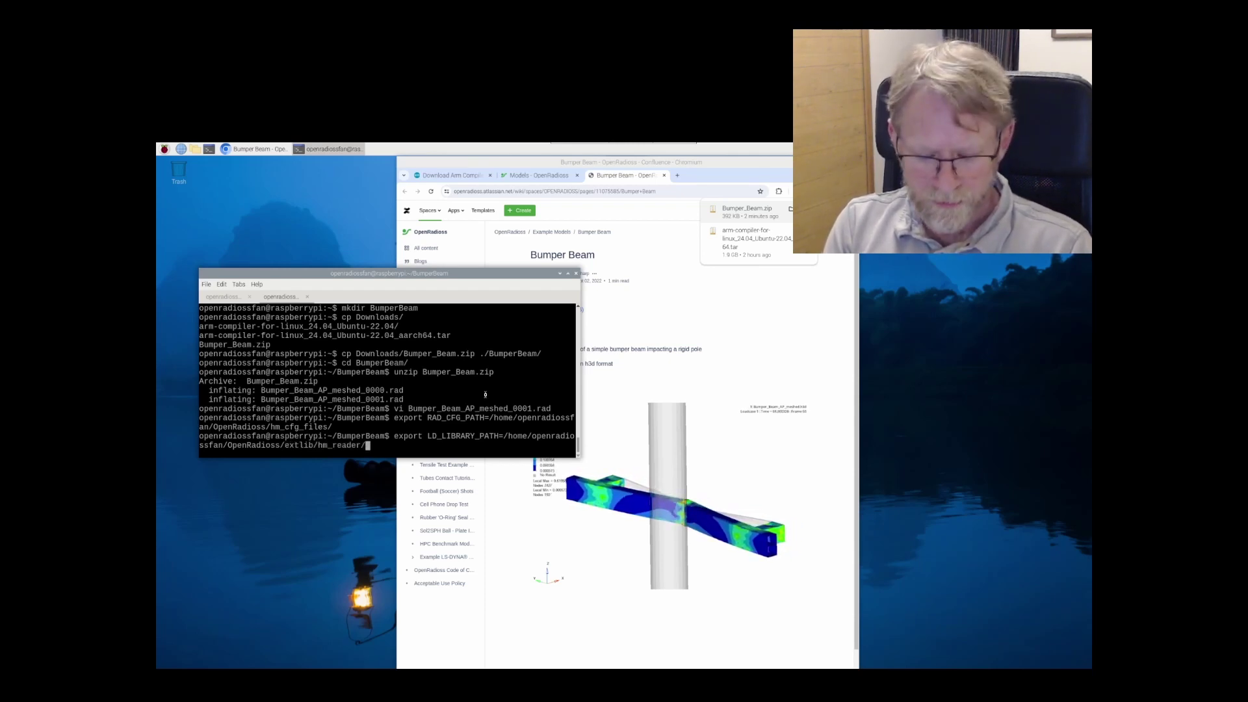
pyautogui.write('m')
pyautogui.press('BackSpace')
pyautogui.write('l')
pyautogui.press('Tab')
# Step: Append :$LD_LIBRARY_PATH to that path and run the export
pyautogui.write(':')
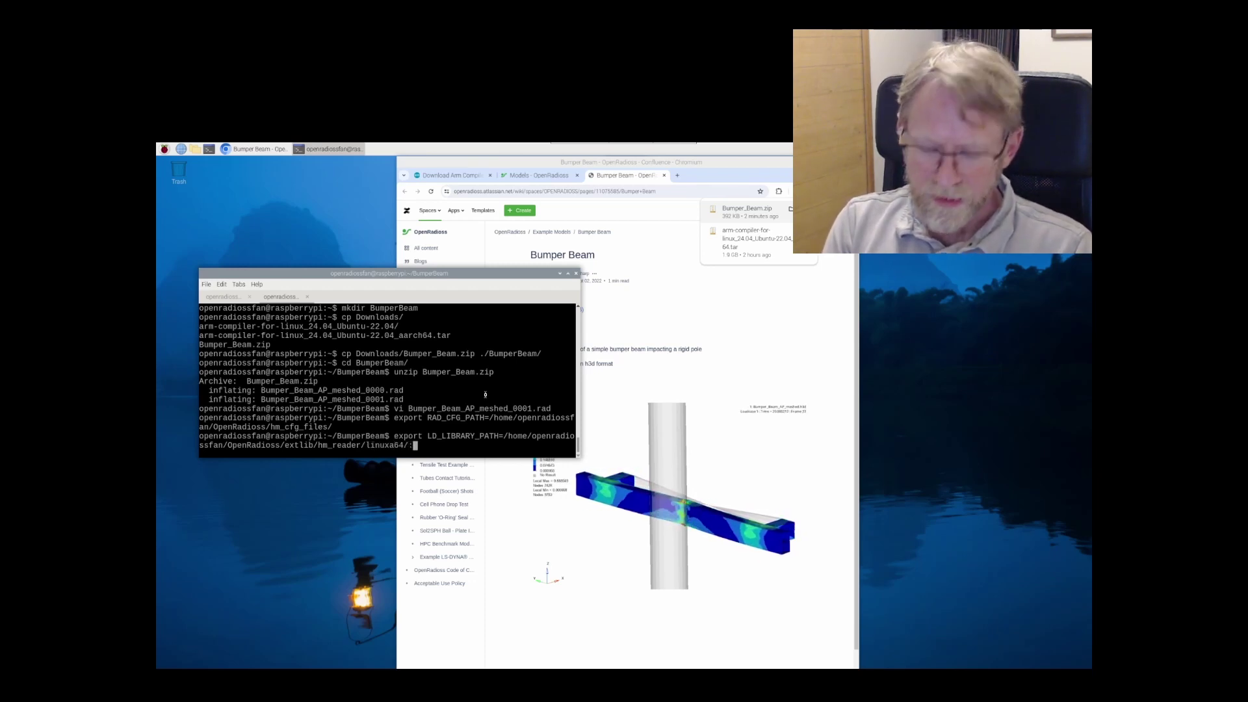
pyautogui.write('$')
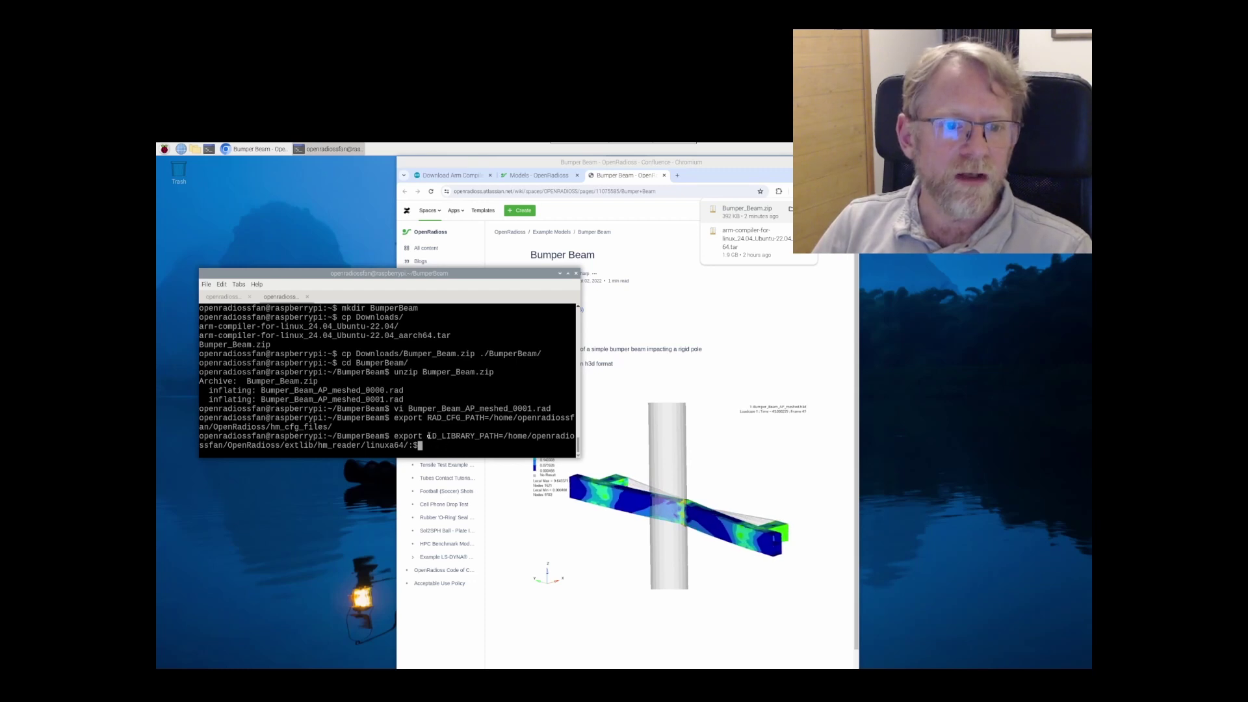
pyautogui.moveTo(428, 436); pyautogui.dragTo(494, 437)
pyautogui.middleClick(499, 402)
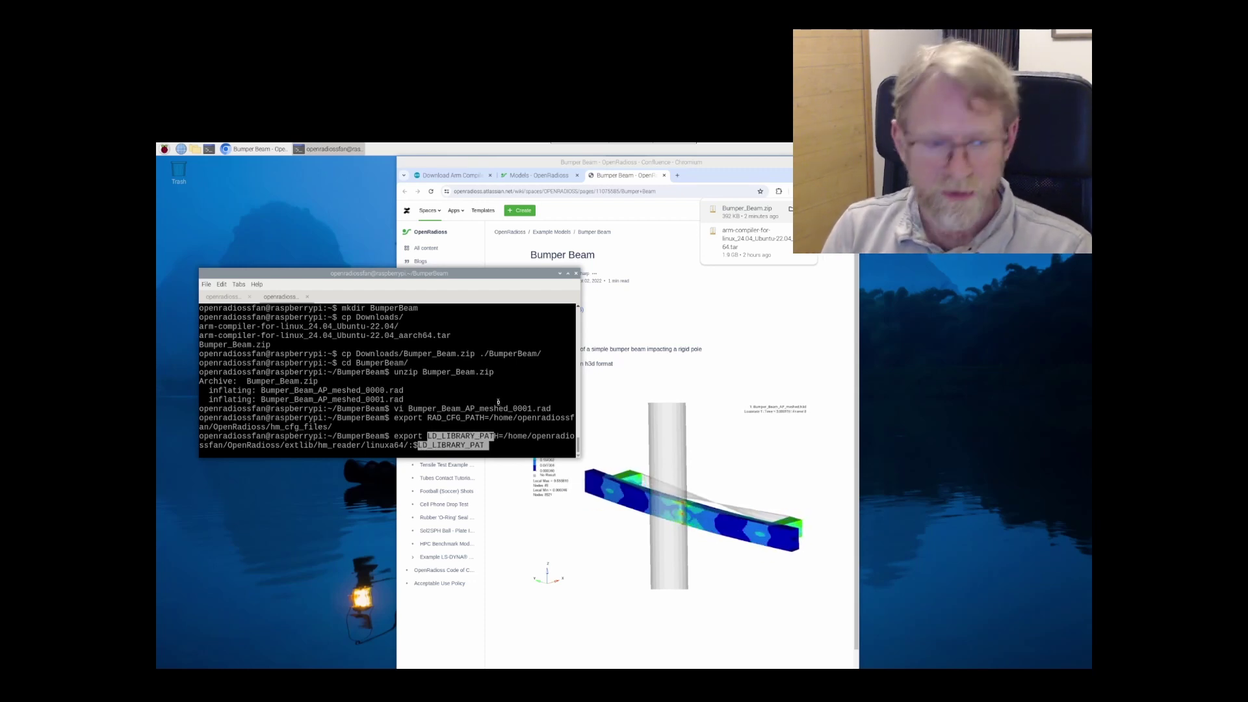
pyautogui.write('H')
pyautogui.press('Return')
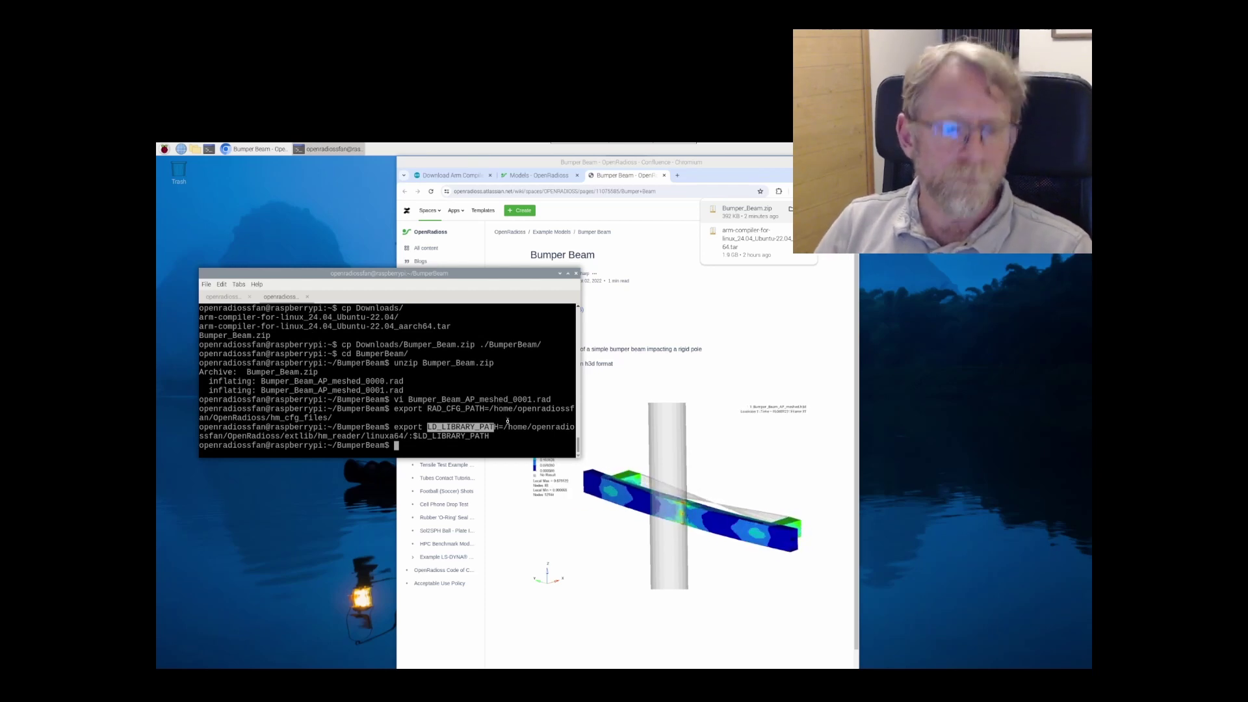
# Step: Run the OpenRadioss starter_linuxa64 on Bumper_Beam_AP_meshed_0000.rad with -np 1
pyautogui.write('/home/')
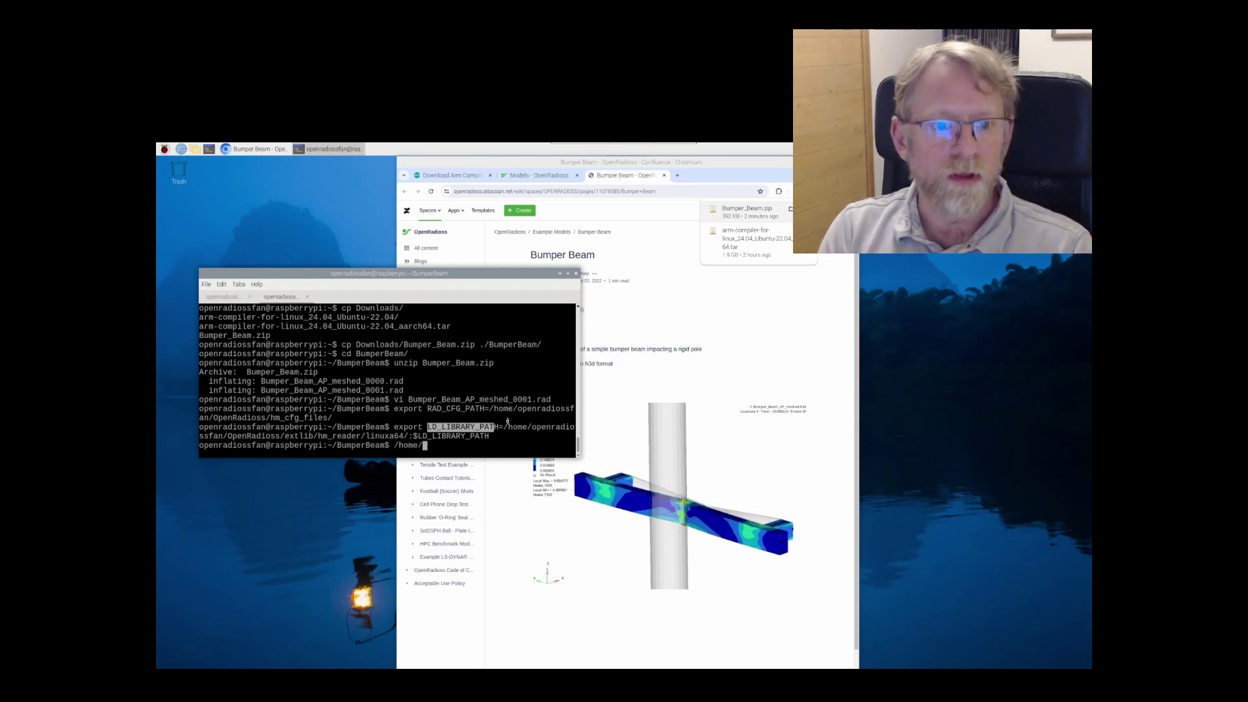
pyautogui.write('op')
pyautogui.press('Tab')
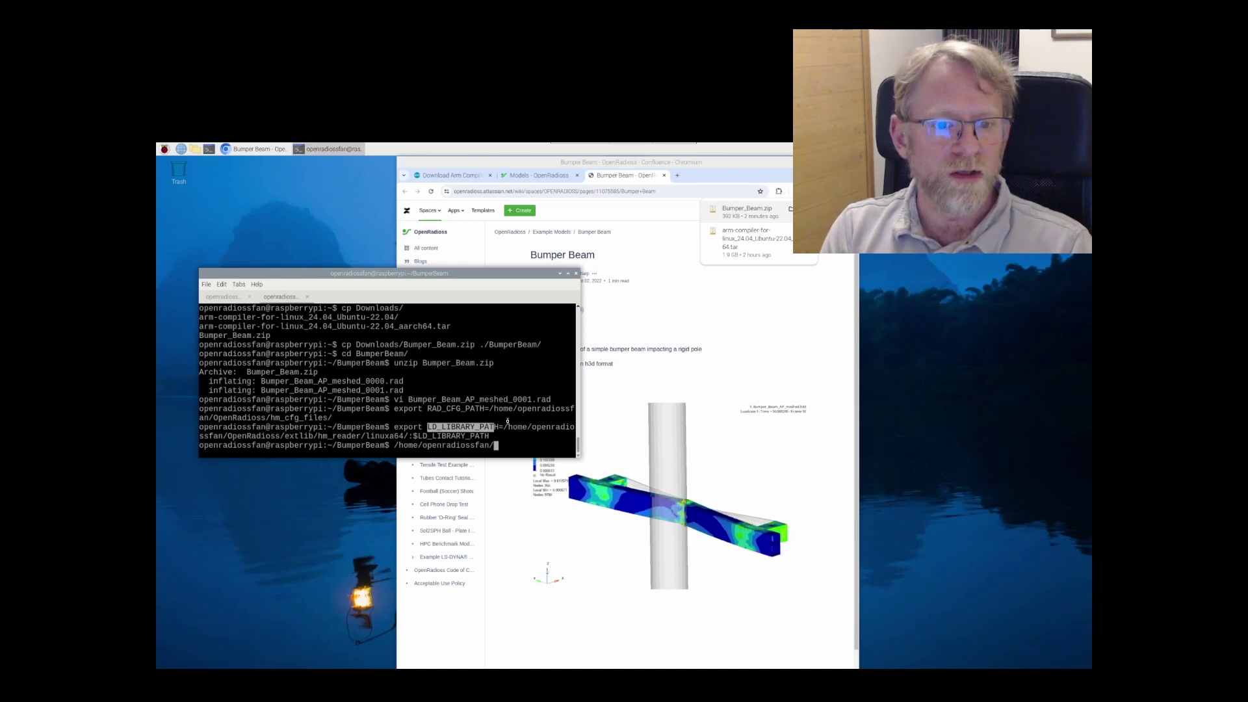
pyautogui.write('O')
pyautogui.press('Tab')
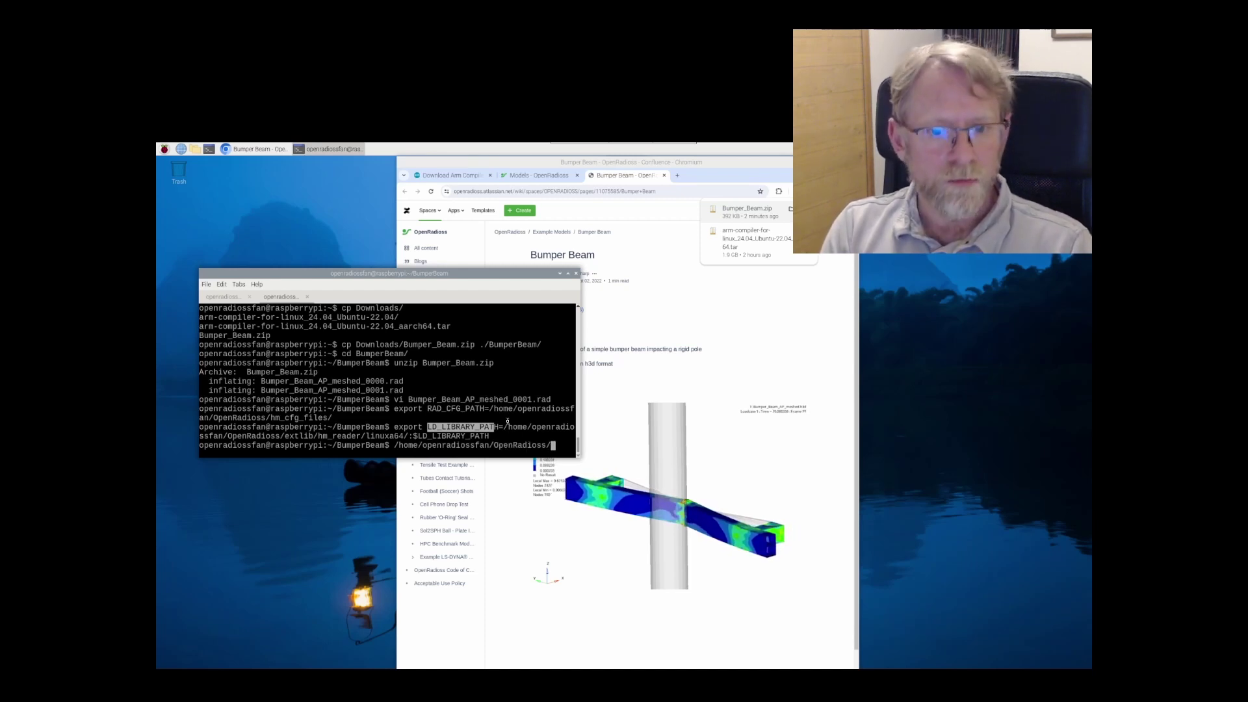
pyautogui.write('exe')
pyautogui.press('Tab')
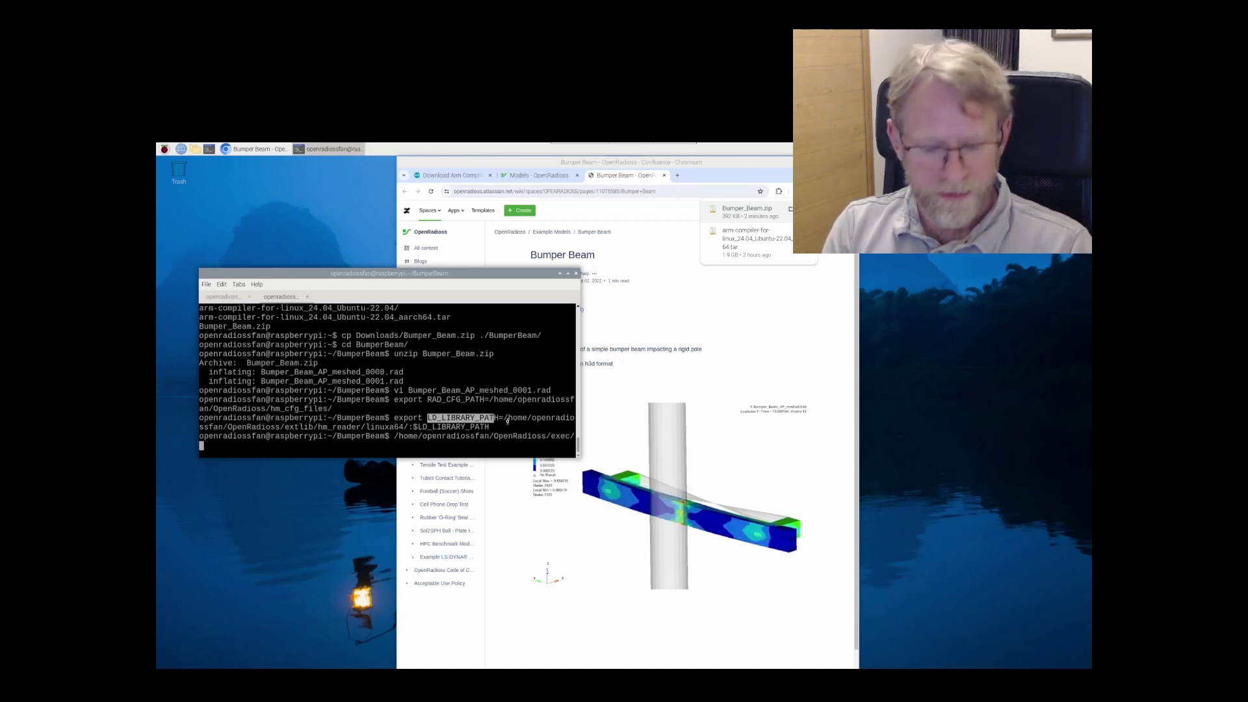
pyautogui.write('st')
pyautogui.press('Tab')
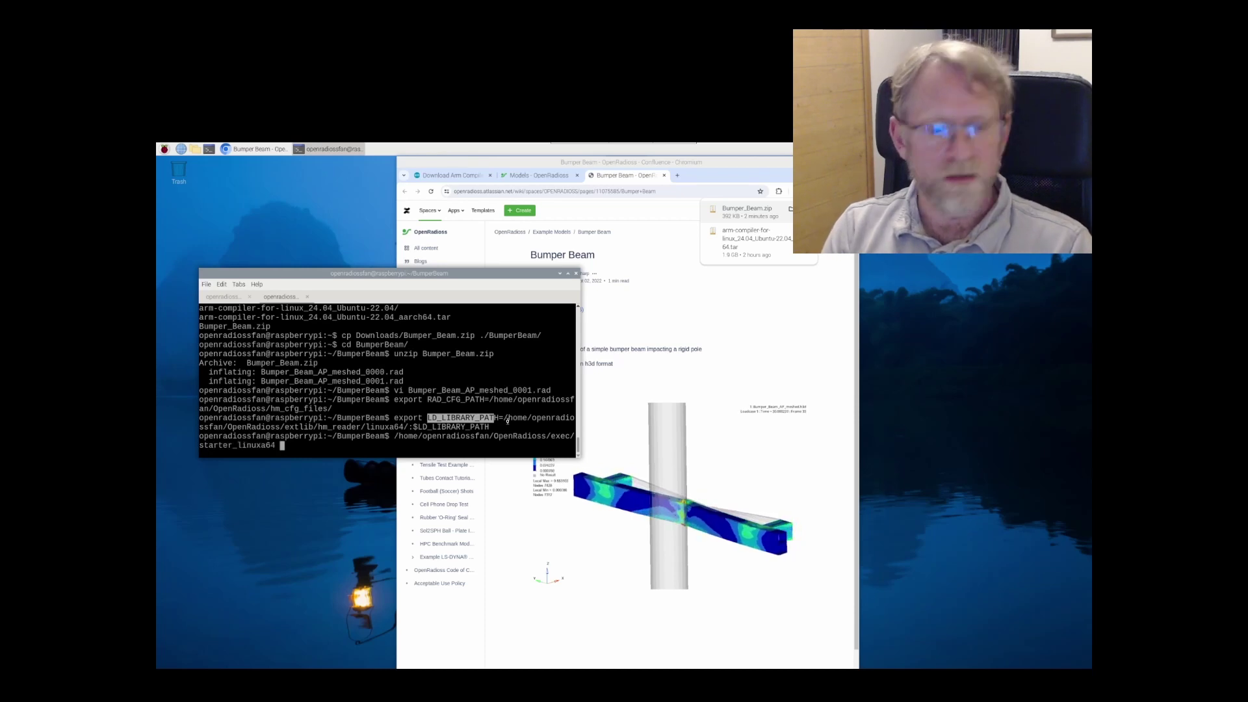
pyautogui.write('-i B')
pyautogui.press('Tab')
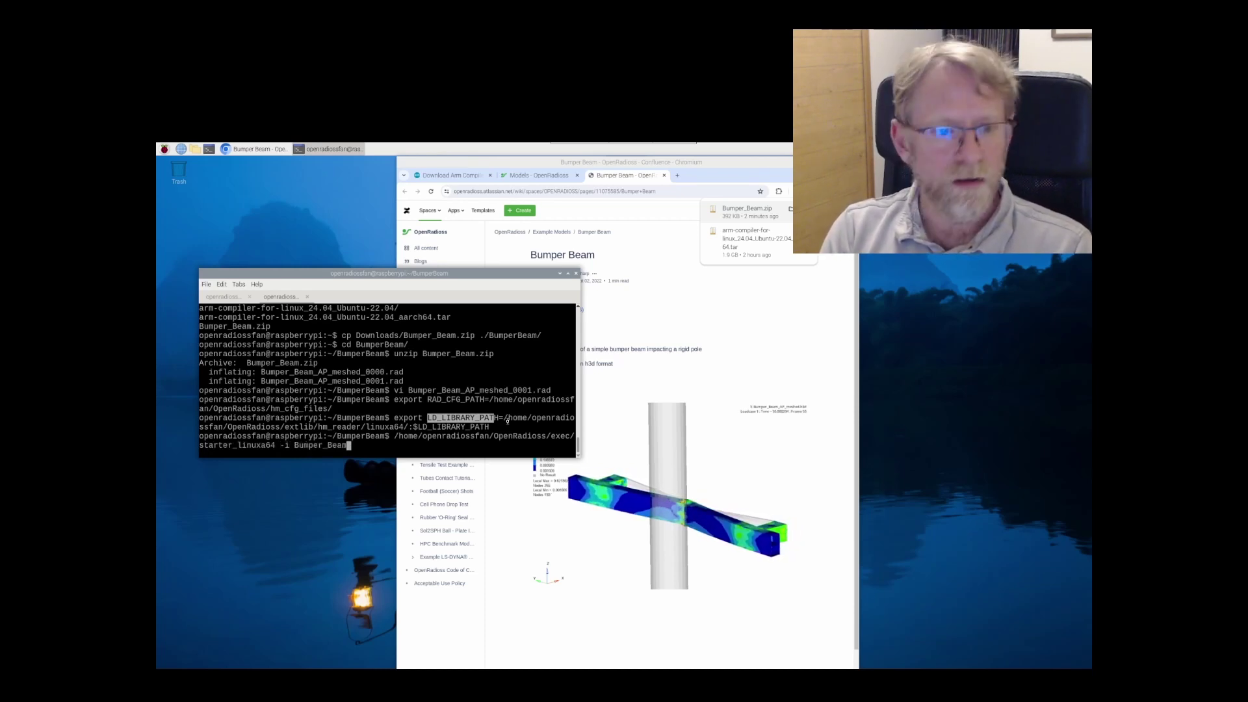
pyautogui.write('_')
pyautogui.press('Tab')
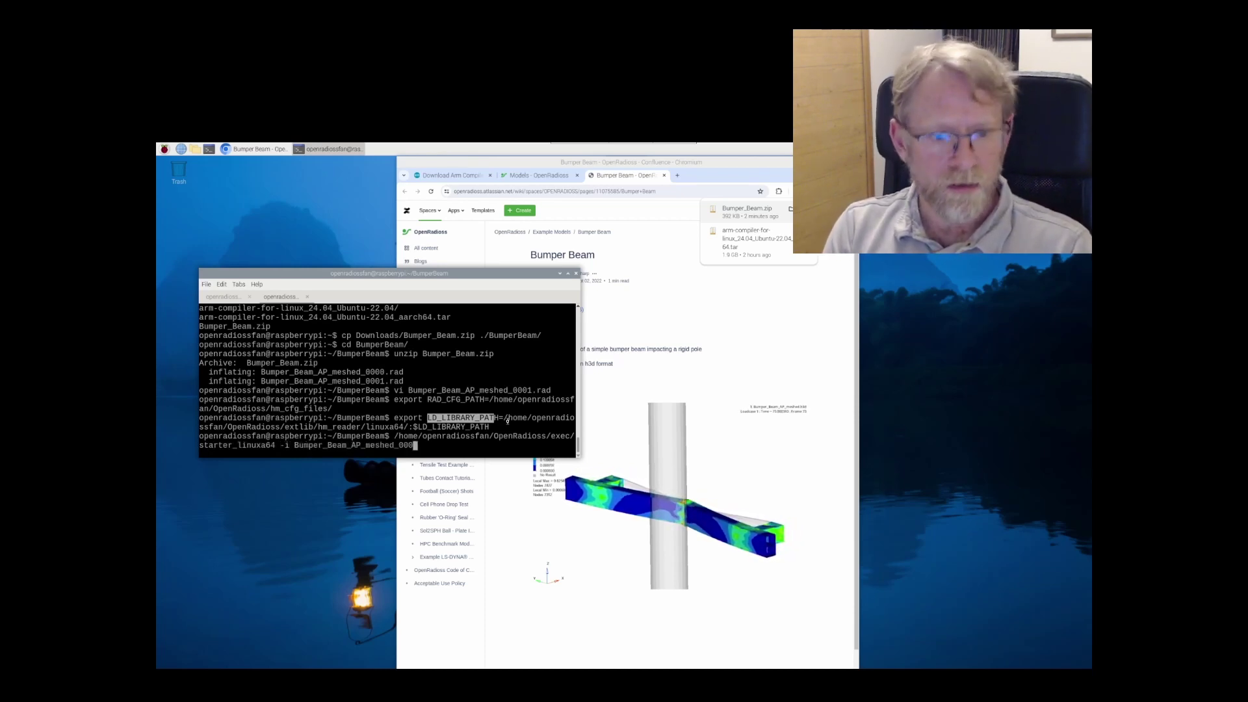
pyautogui.write('0')
pyautogui.press('Tab')
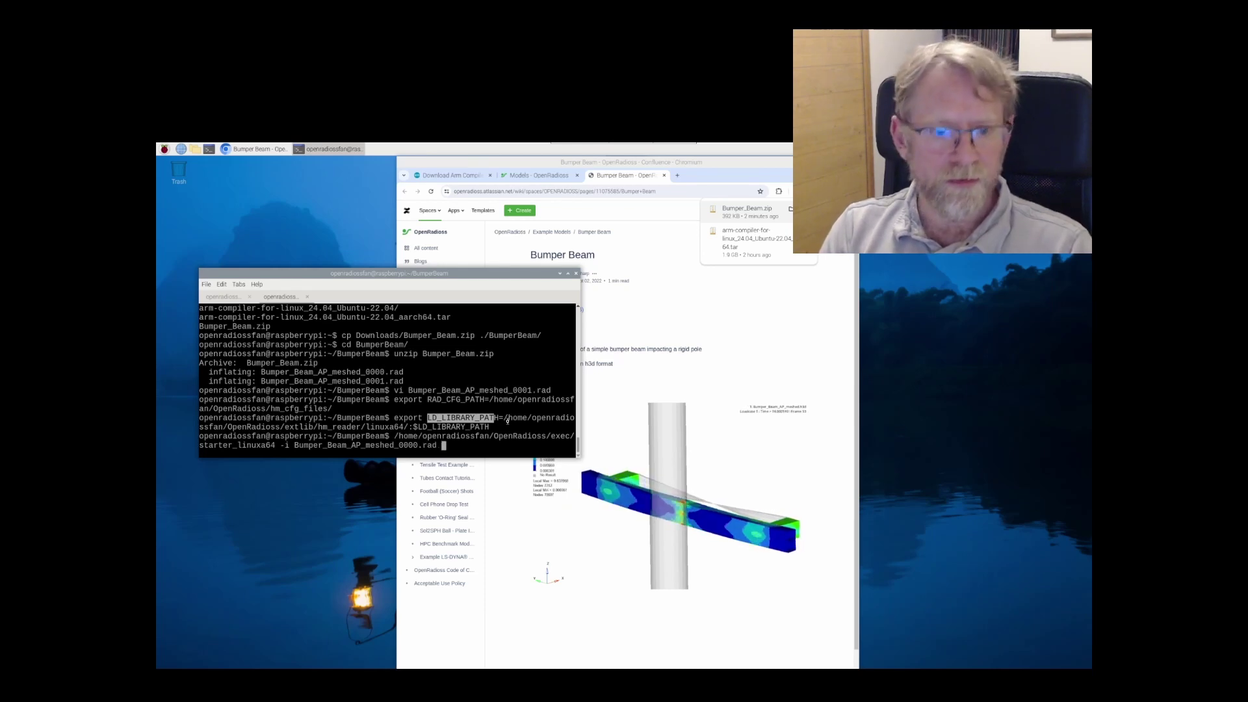
pyautogui.write('-np 1')
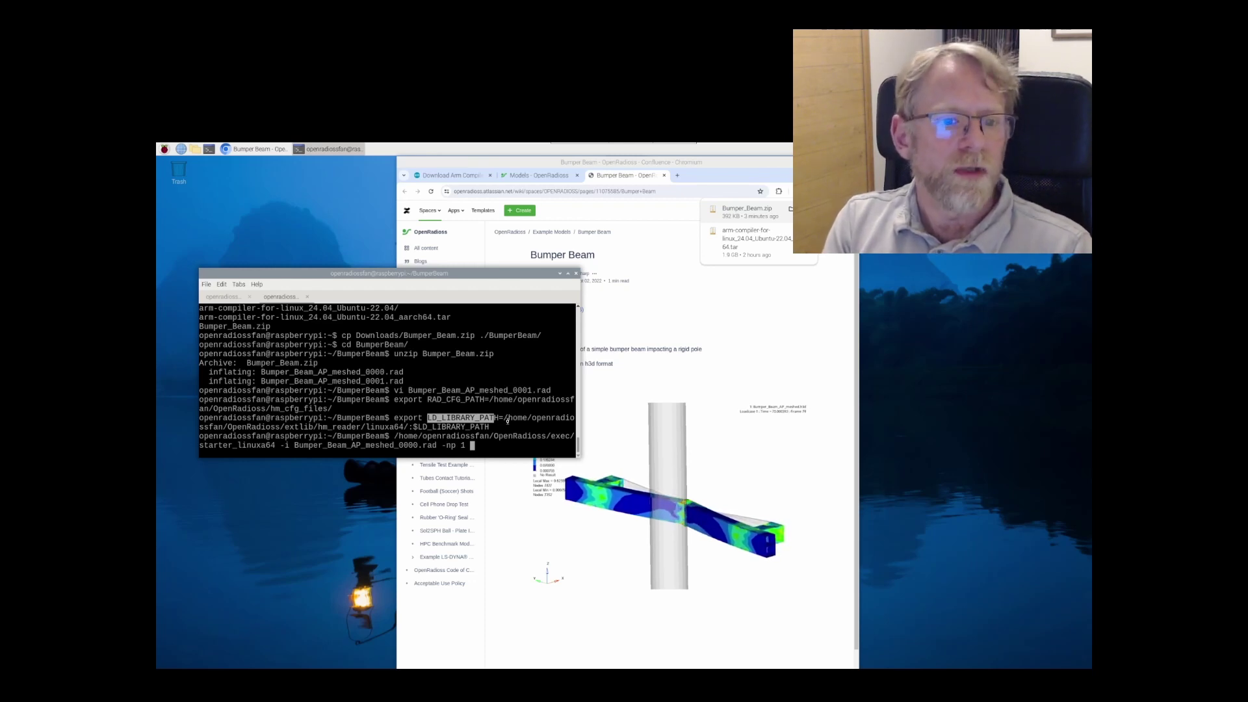
pyautogui.press('Return')
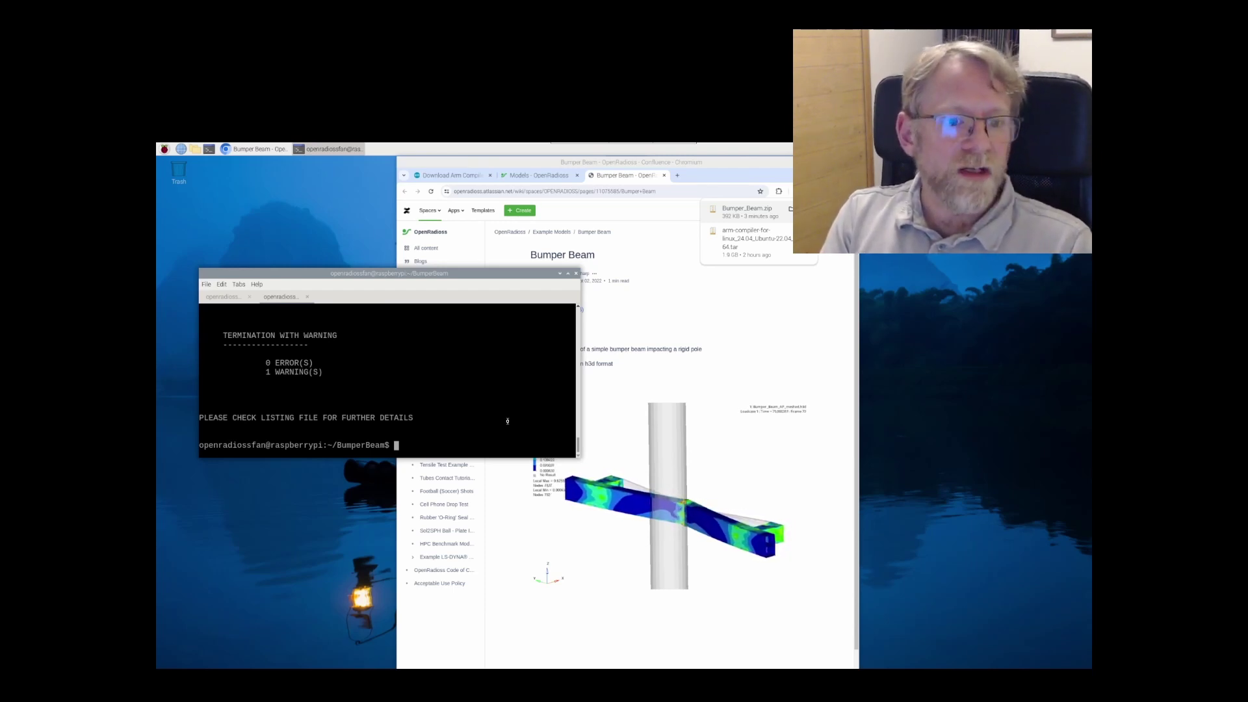
# Step: Rerun the previous command with engine_linuxa64 on Bumper_Beam_AP_meshed_0001.rad instead of the starter
pyautogui.press('Up')
pyautogui.press('BackSpace')
pyautogui.press('BackSpace')
pyautogui.press('BackSpace')
pyautogui.press('BackSpace')
pyautogui.press('BackSpace')
pyautogui.press('BackSpace')
pyautogui.press('BackSpace')
pyautogui.press('BackSpace')
pyautogui.press('BackSpace')
pyautogui.press('BackSpace')
pyautogui.press('BackSpace')
pyautogui.press('BackSpace')
pyautogui.press('BackSpace')
pyautogui.press('BackSpace')
pyautogui.press('BackSpace')
pyautogui.press('BackSpace')
pyautogui.press('BackSpace')
pyautogui.press('BackSpace')
pyautogui.press('BackSpace')
pyautogui.press('BackSpace')
pyautogui.press('BackSpace')
pyautogui.press('BackSpace')
pyautogui.press('BackSpace')
pyautogui.press('BackSpace')
pyautogui.press('BackSpace')
pyautogui.press('BackSpace')
pyautogui.press('BackSpace')
pyautogui.press('BackSpace')
pyautogui.press('BackSpace')
pyautogui.press('BackSpace')
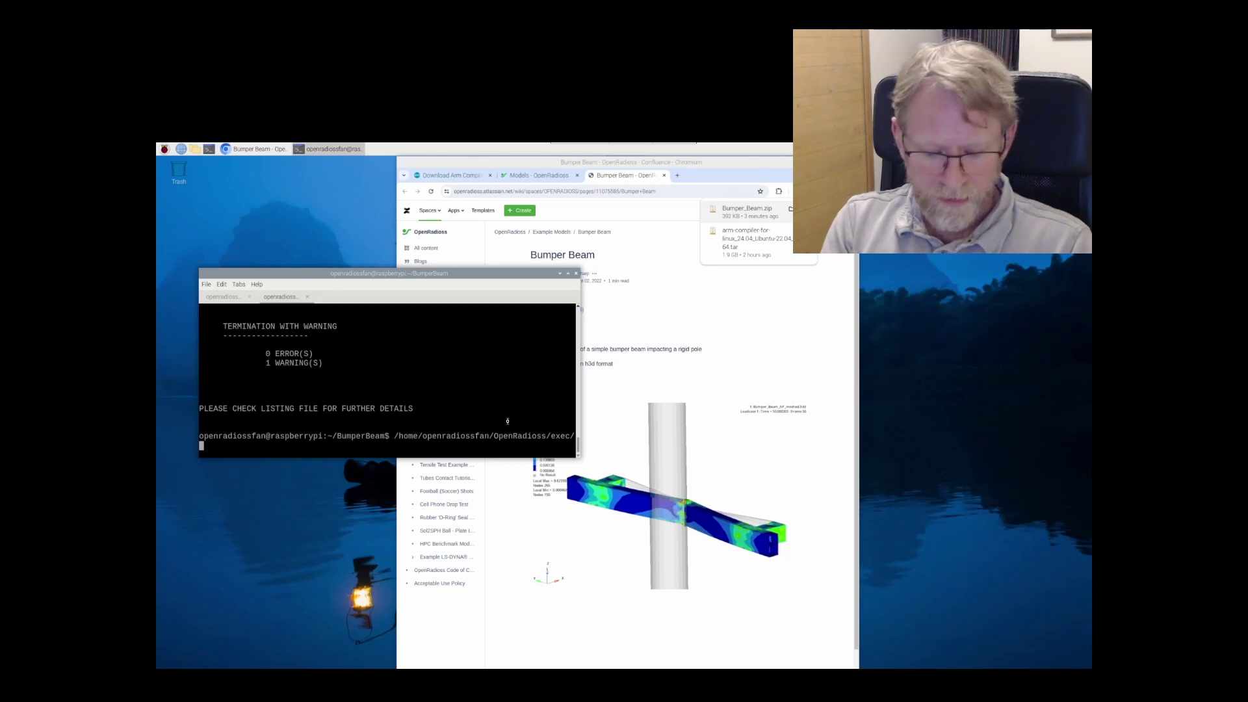
pyautogui.write('engine_linuxa64 -i Bumper_Beam')
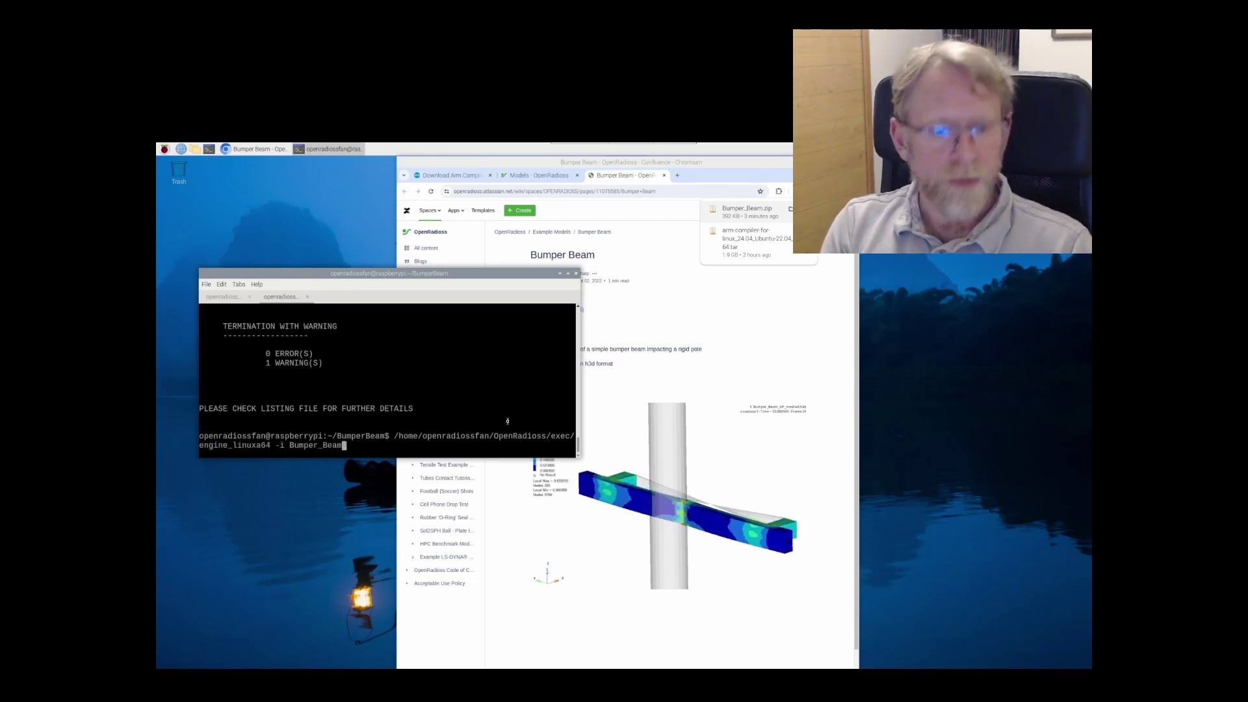
pyautogui.press('Tab')
pyautogui.write('1')
pyautogui.press('Tab')
pyautogui.press('Return')
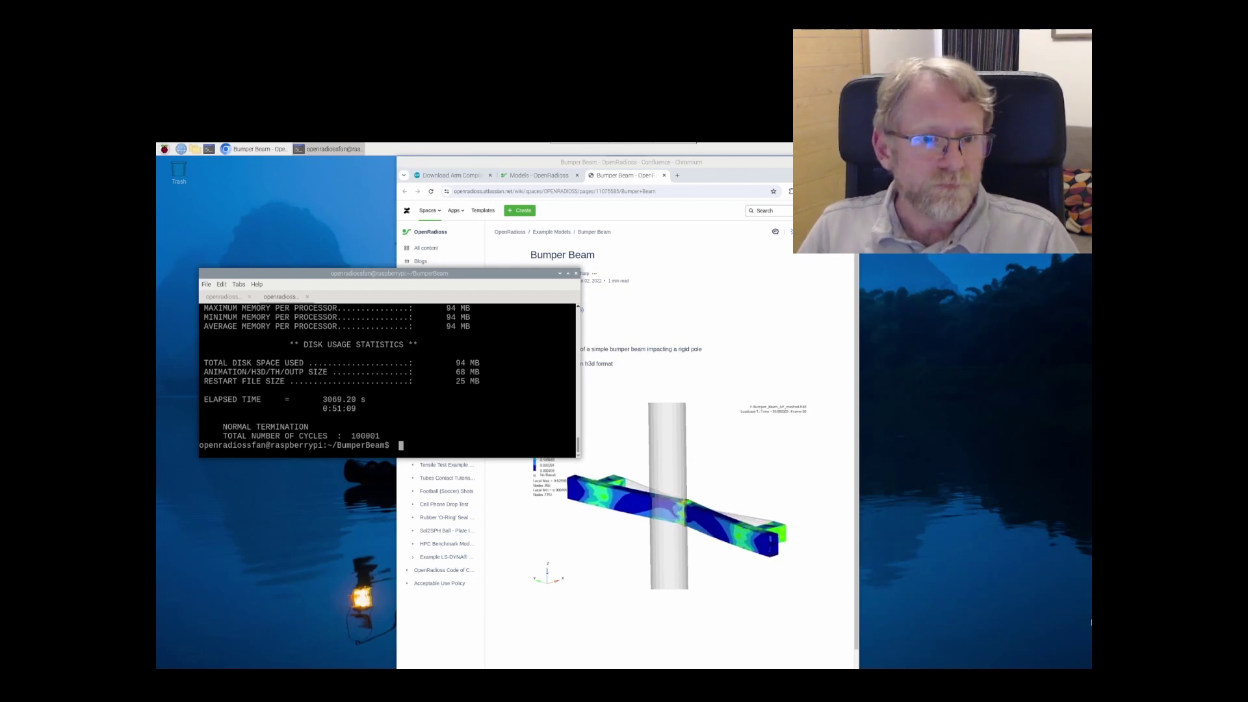
# Step: In the compiler-folder session, install ParaView with sudo apt-get install paraview, answering Y
pyautogui.click(225, 297)
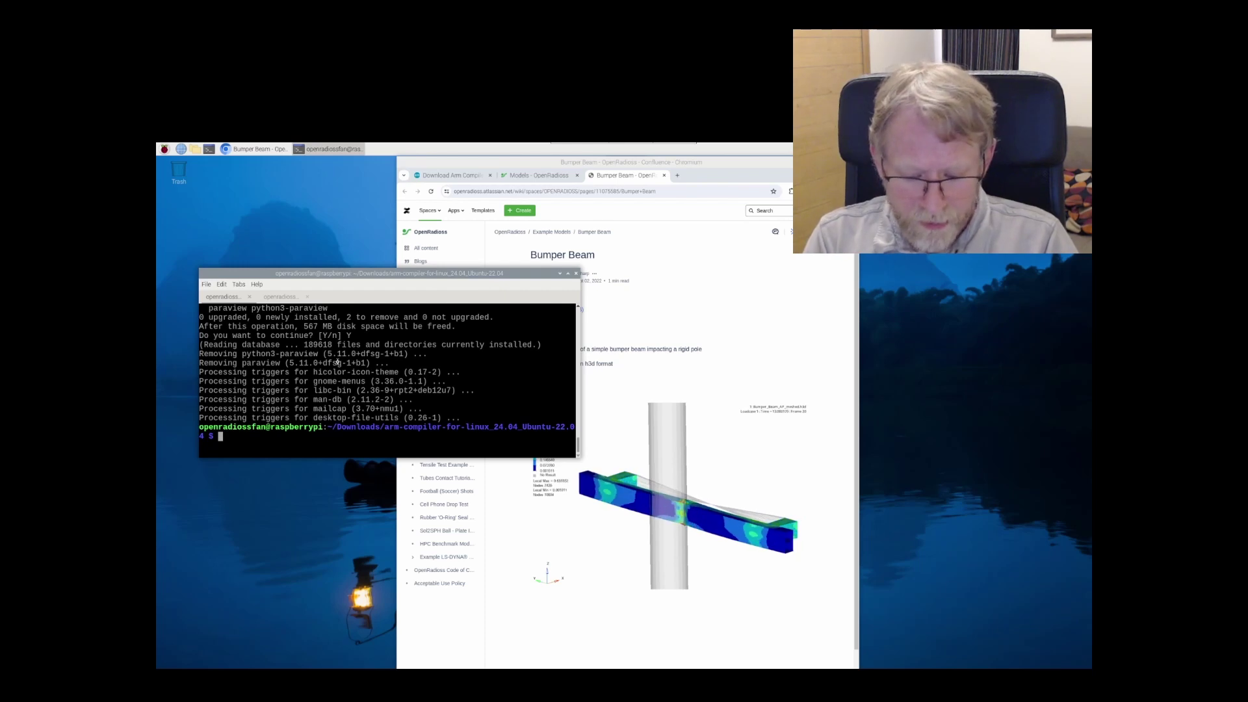
pyautogui.write('sudo ')
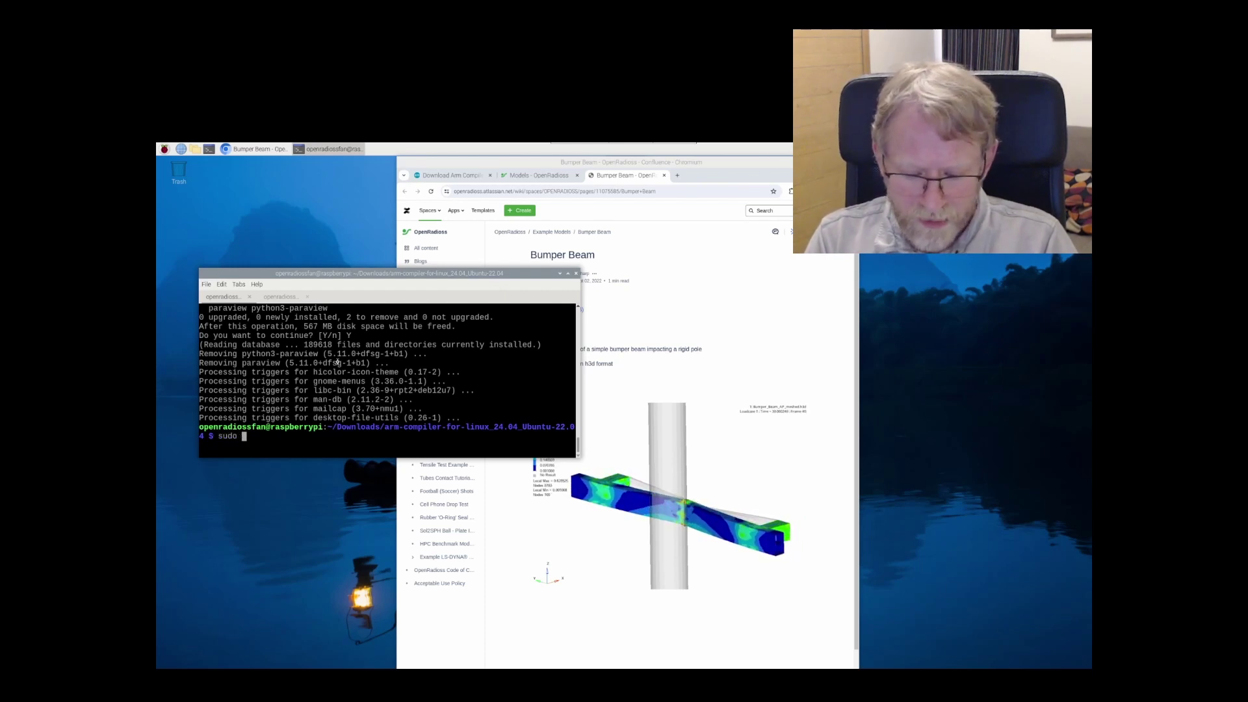
pyautogui.write('apt-g')
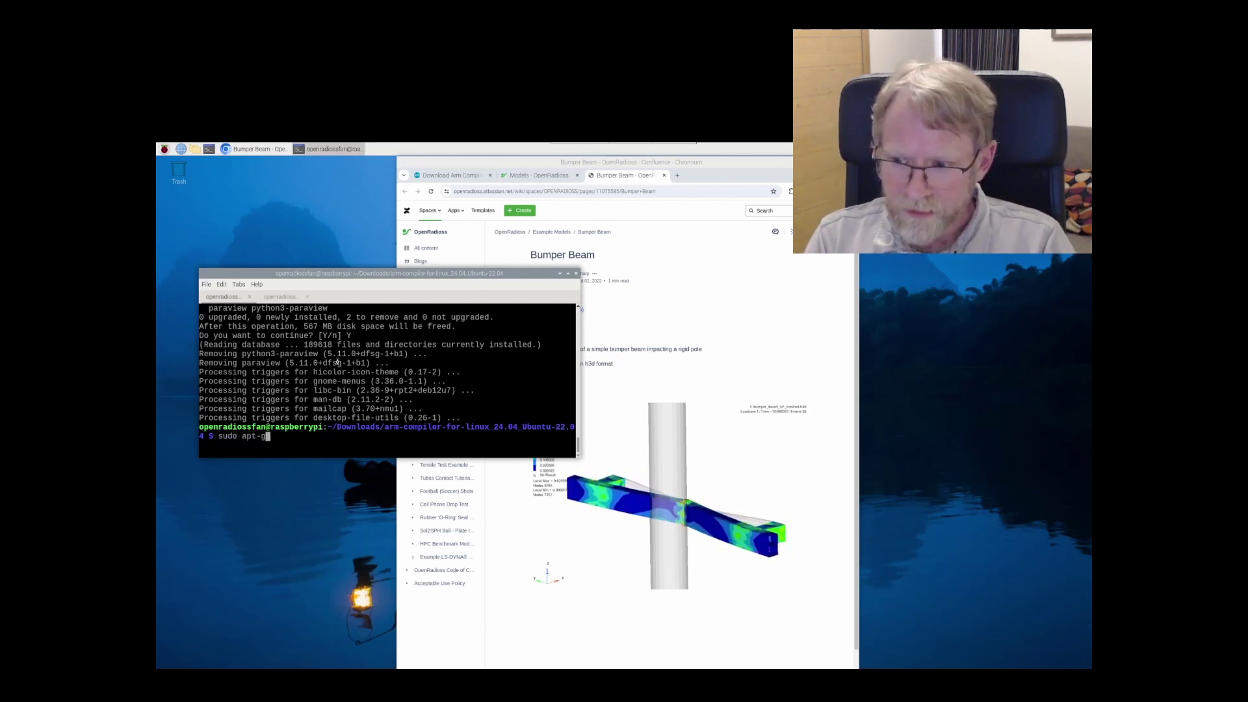
pyautogui.write('et ')
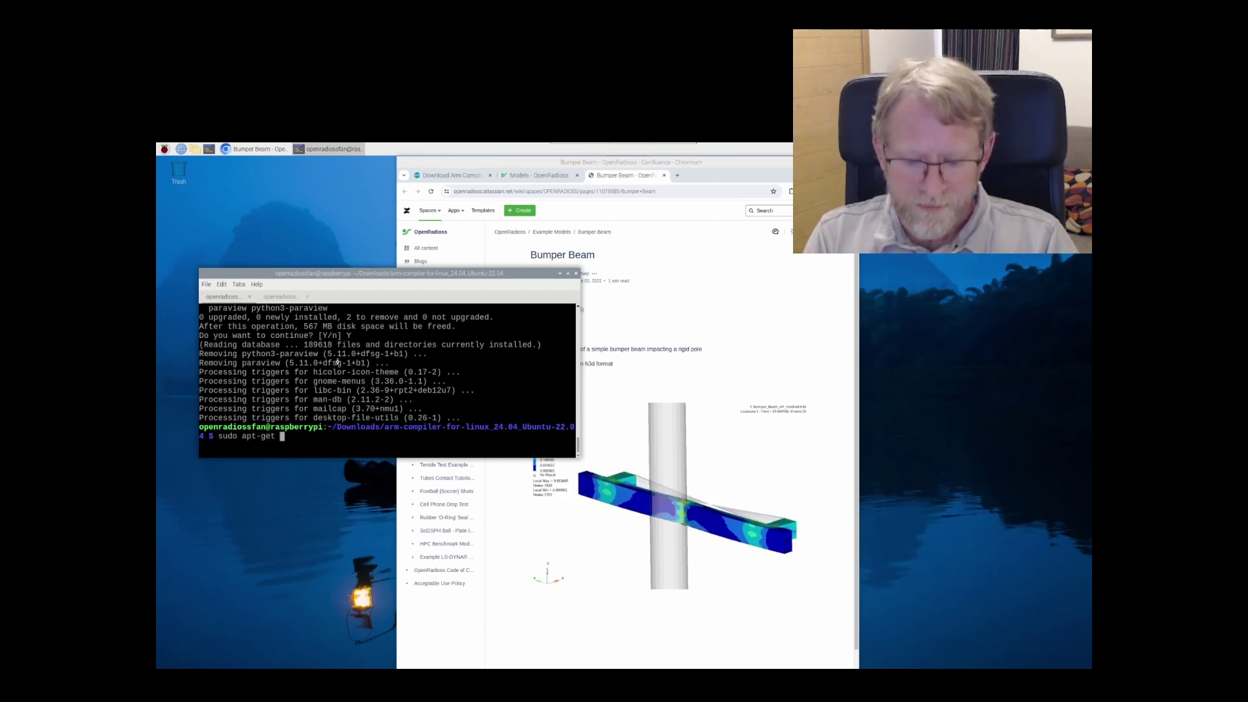
pyautogui.write('ns')
pyautogui.press('BackSpace')
pyautogui.press('BackSpace')
pyautogui.write('install ')
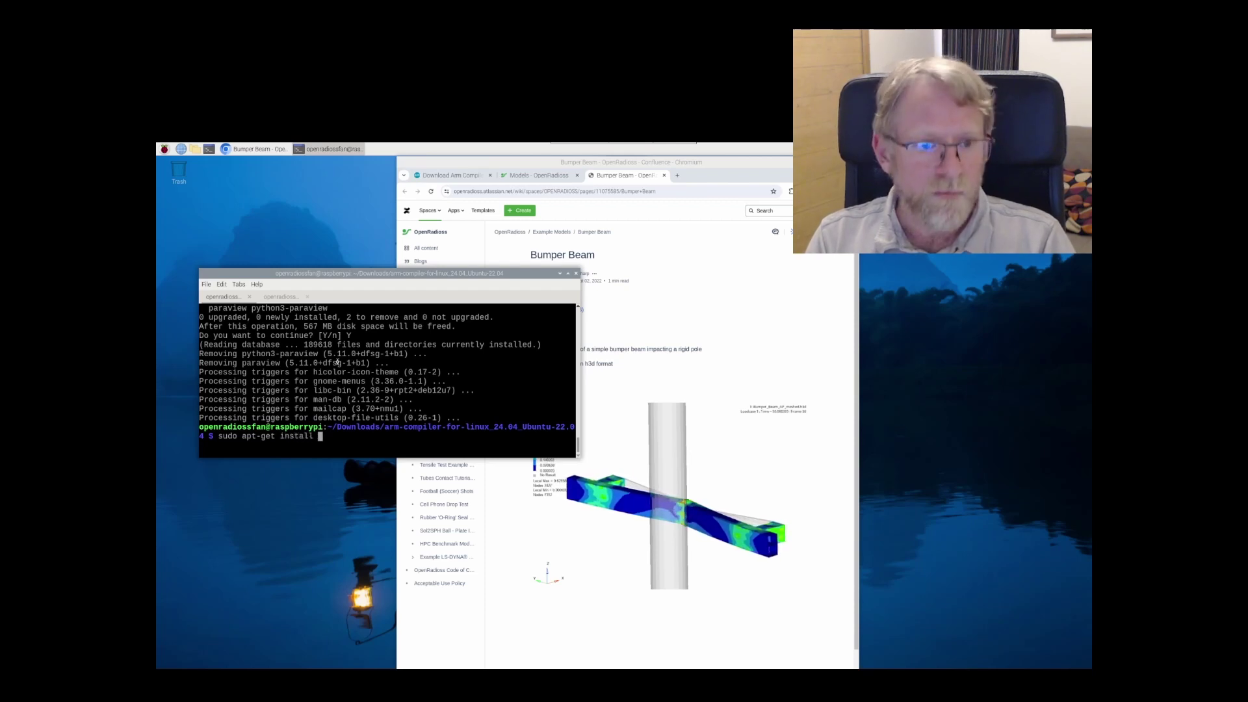
pyautogui.write('parav')
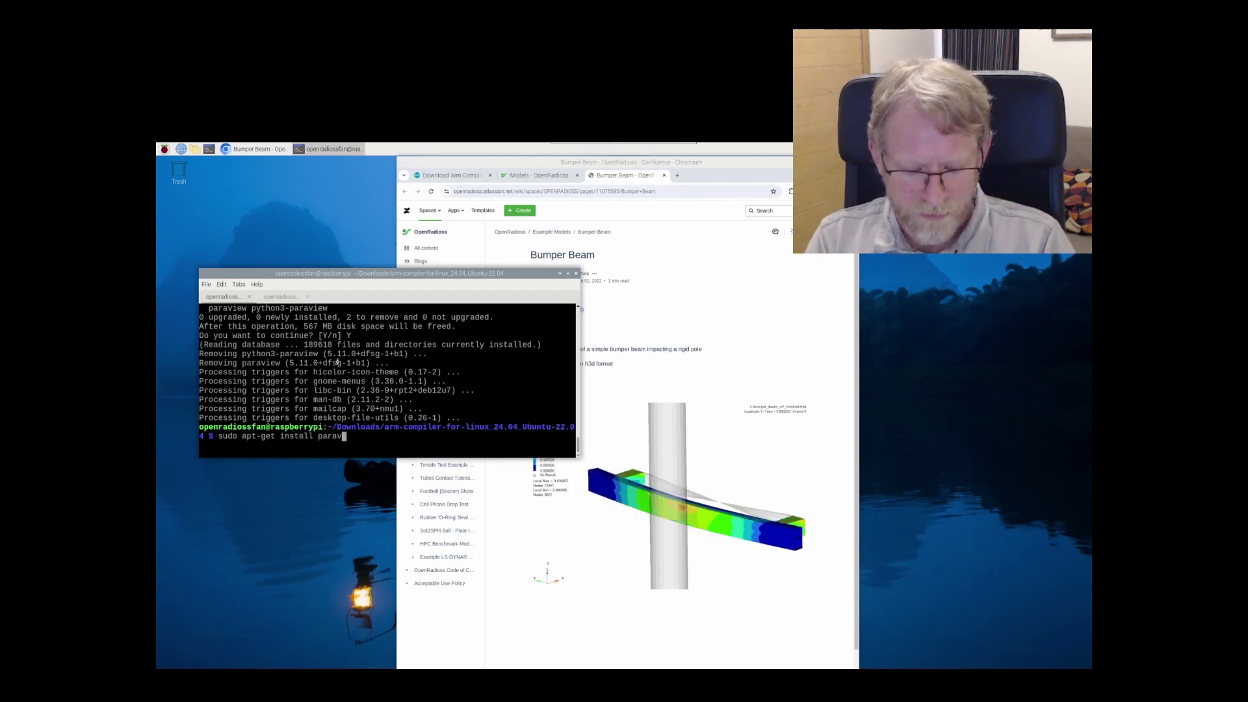
pyautogui.write('iew')
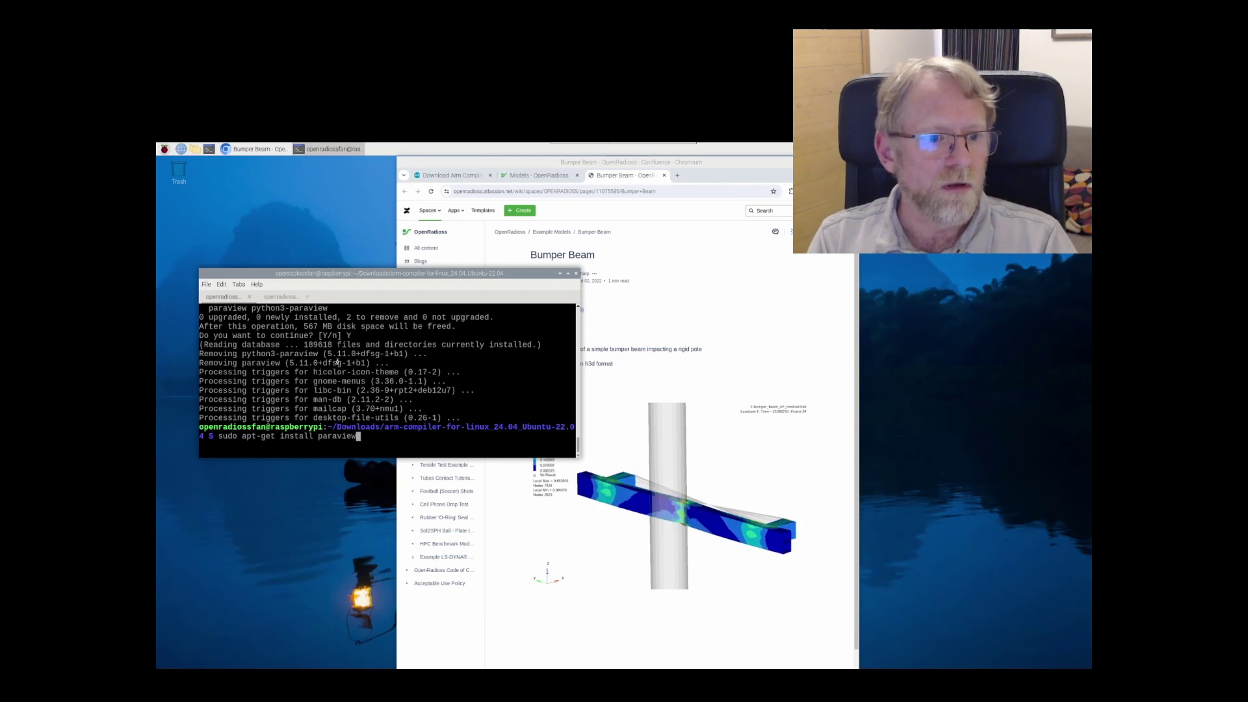
pyautogui.press('Return')
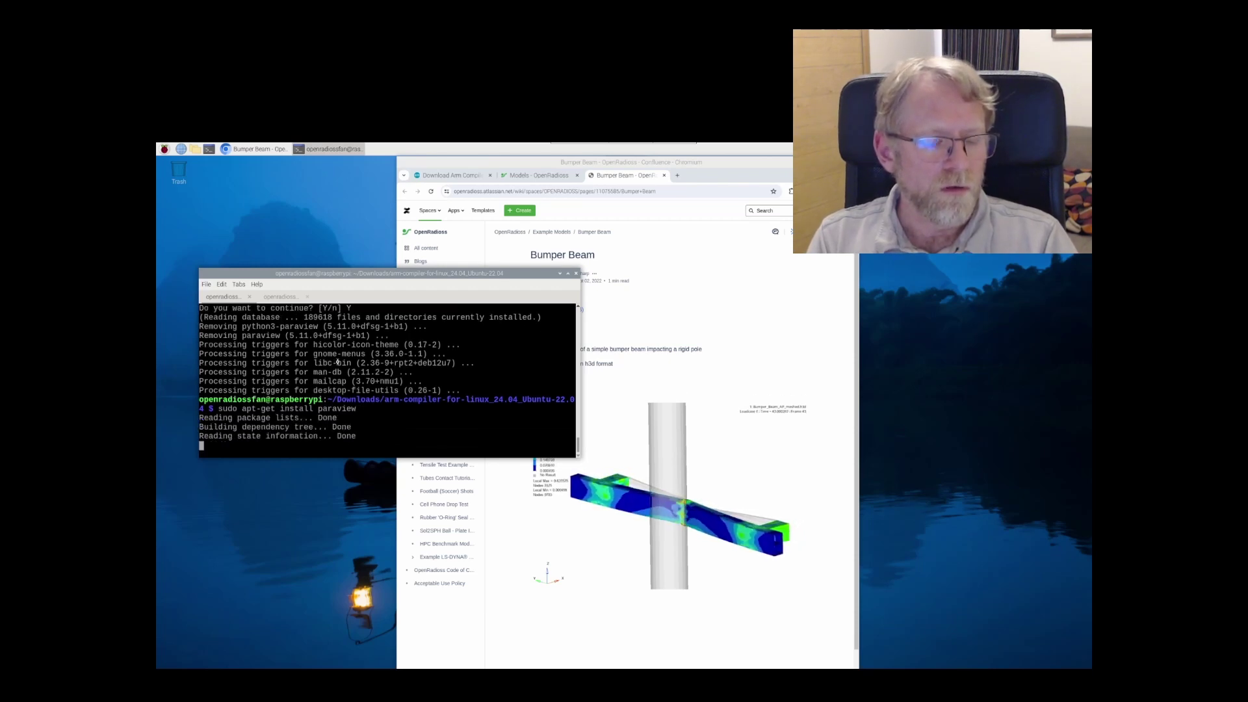
pyautogui.write('Y')
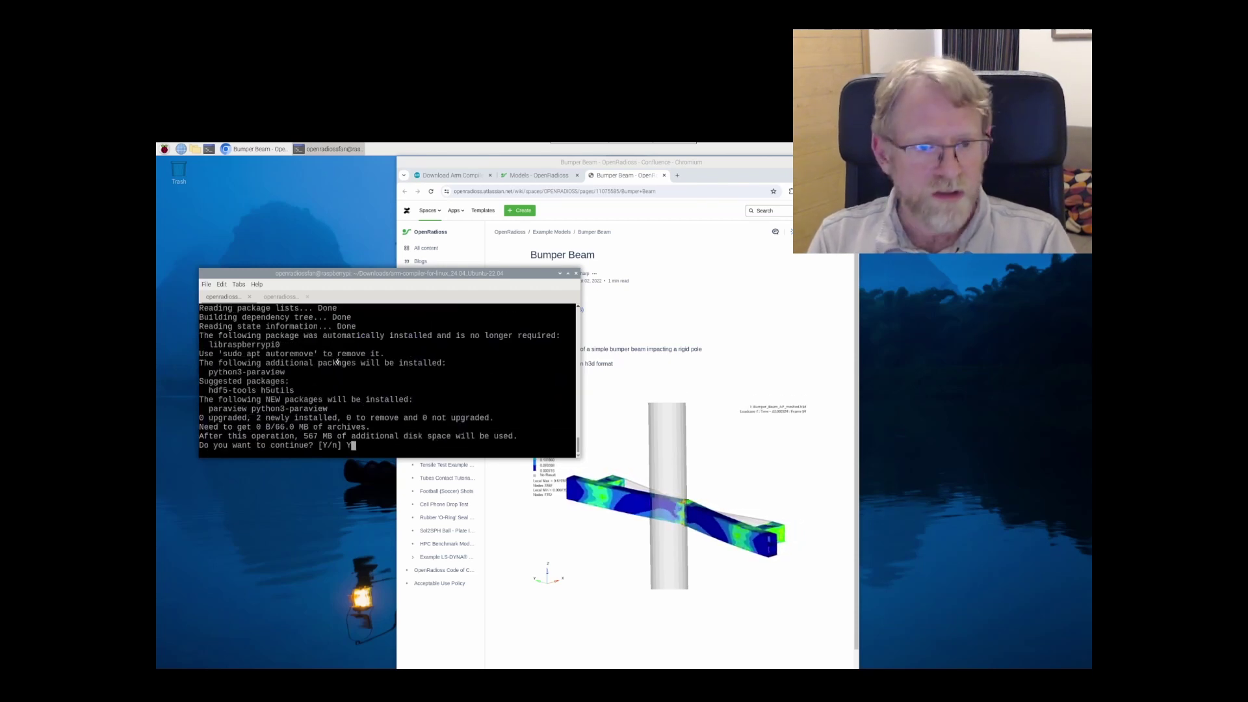
pyautogui.press('Return')
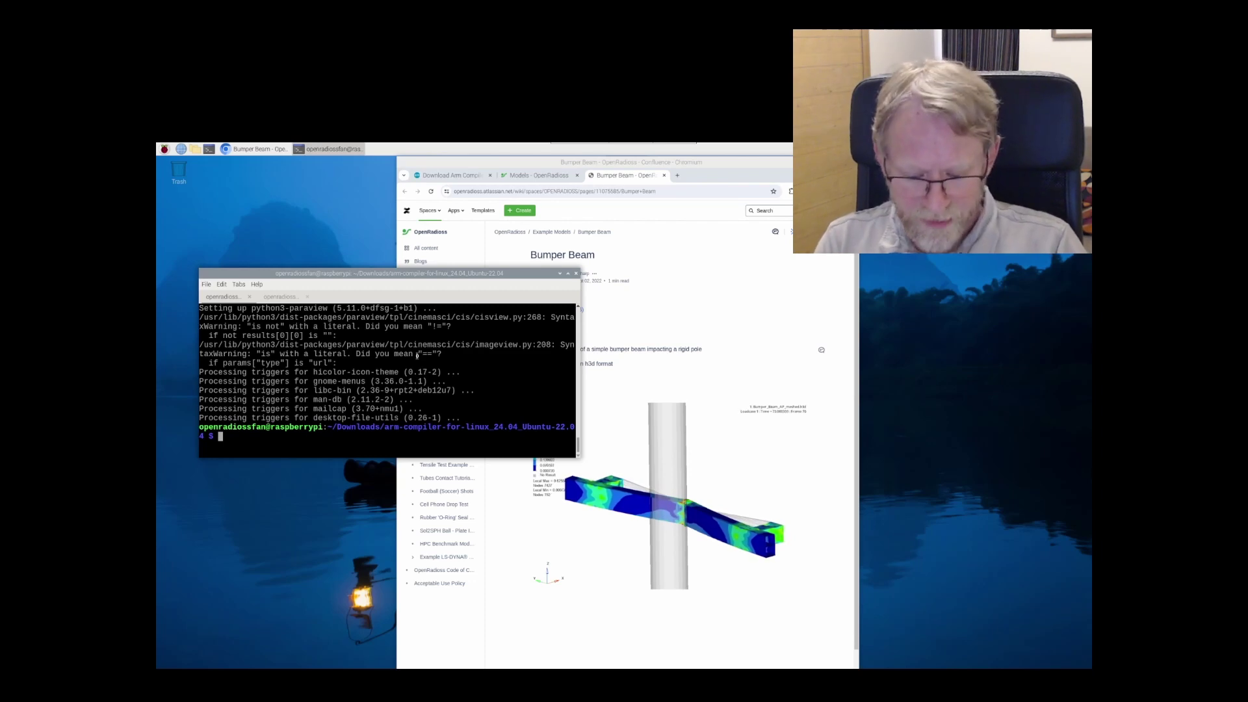
# Step: Navigate into ~/OpenRadioss/tools/anim_to_vtk, listing the folder contents along the way
pyautogui.write('cd ~/Open')
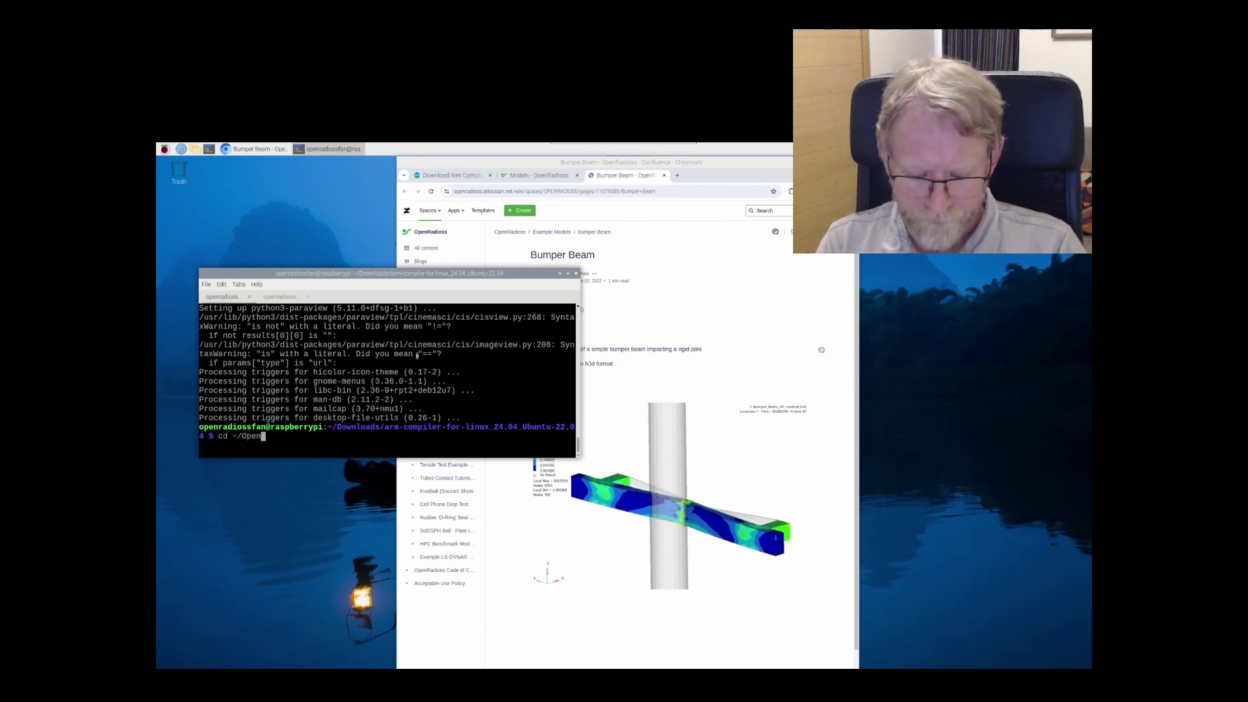
pyautogui.write('Radioss/')
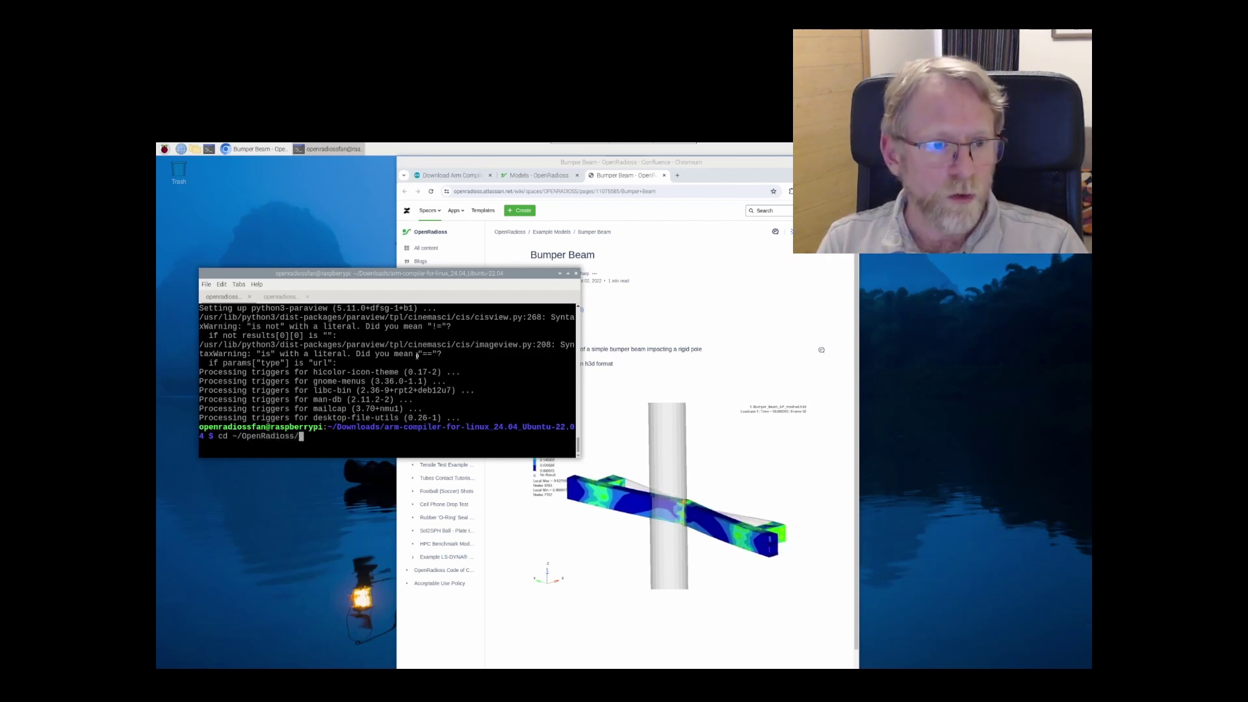
pyautogui.press('Return')
pyautogui.write('cd tools/')
pyautogui.press('Return')
pyautogui.write('ls')
pyautogui.press('Return')
pyautogui.write('cd')
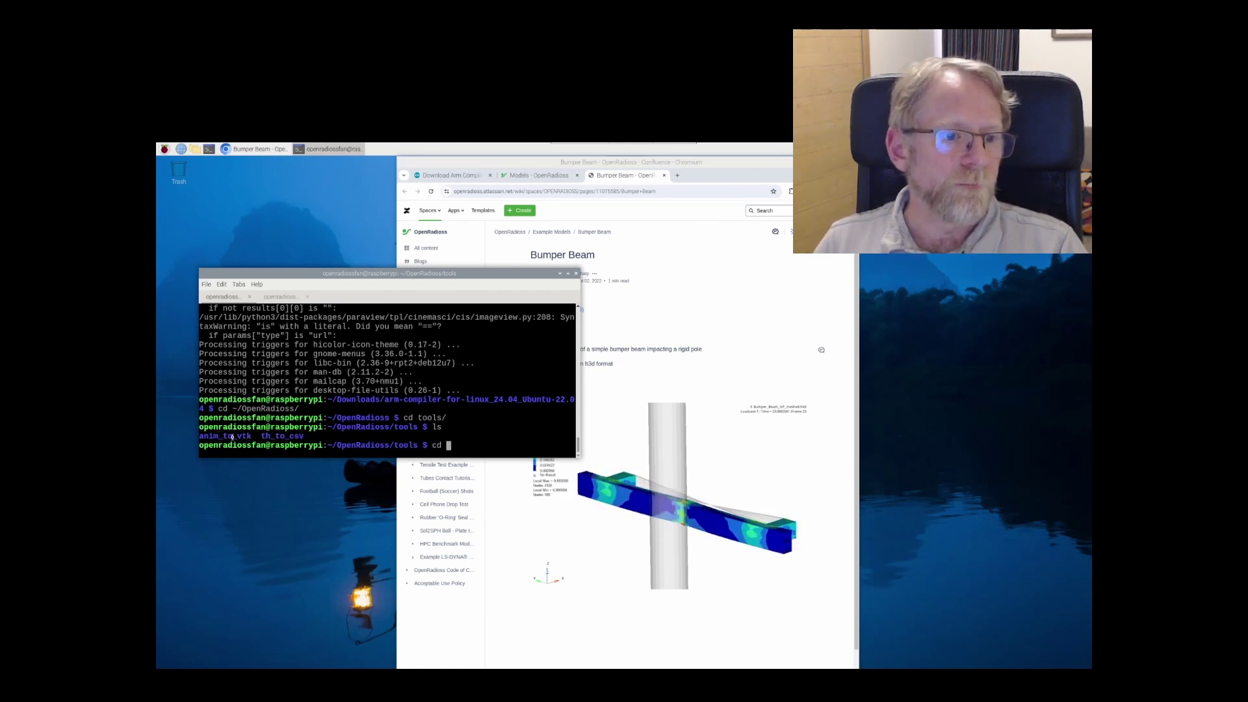
pyautogui.doubleClick(232, 437)
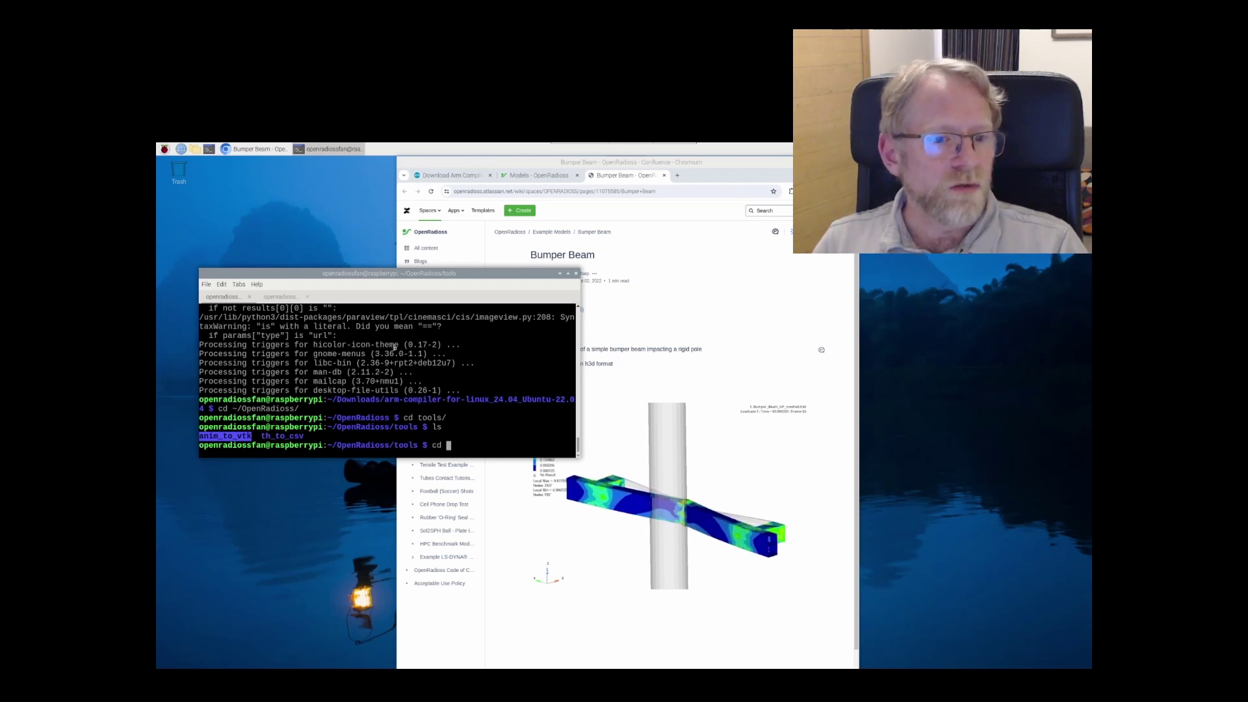
pyautogui.middleClick(394, 348)
pyautogui.press('Return')
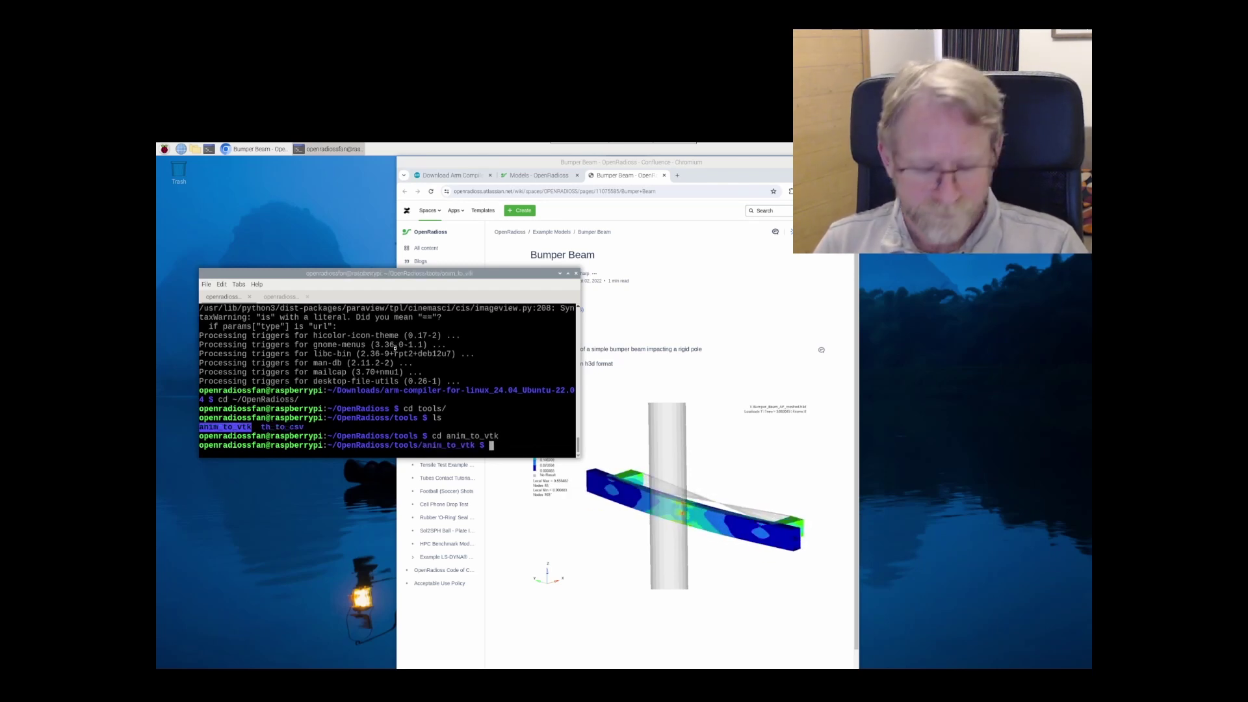
pyautogui.write('ls')
pyautogui.press('Return')
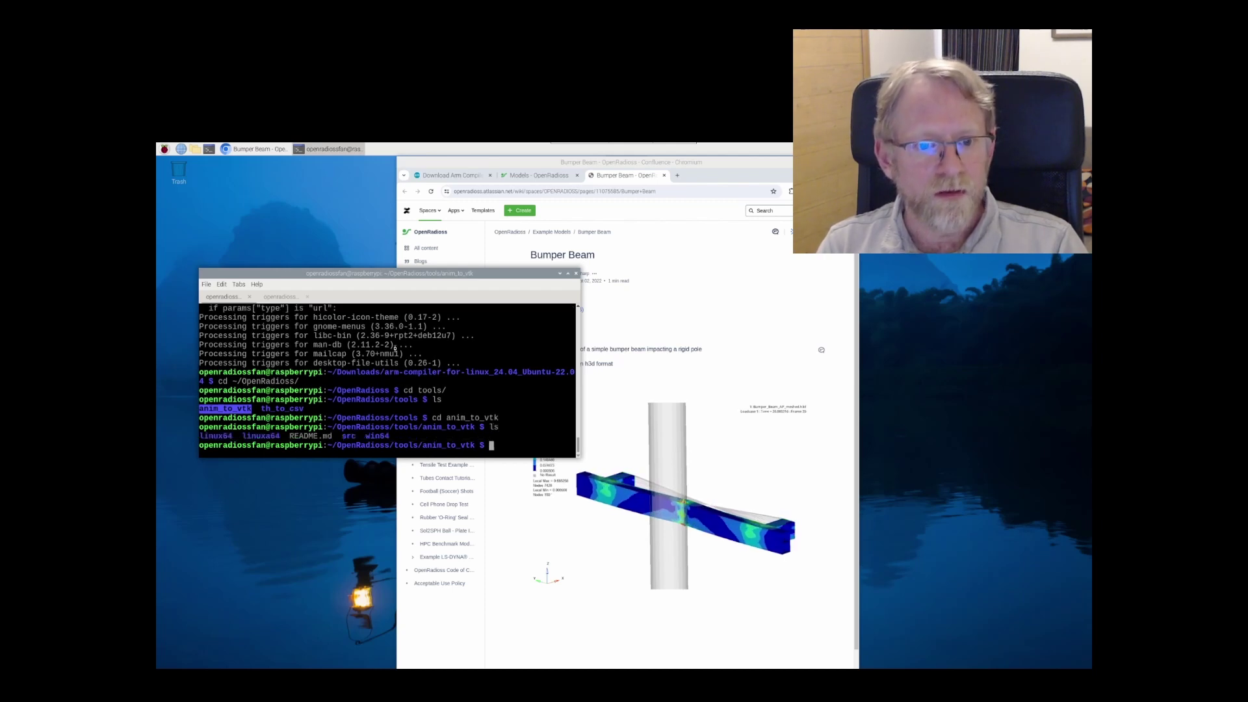
# Step: Build the converter with bash ./build.bash in linuxa64, then list ../../exec
pyautogui.write('cd li')
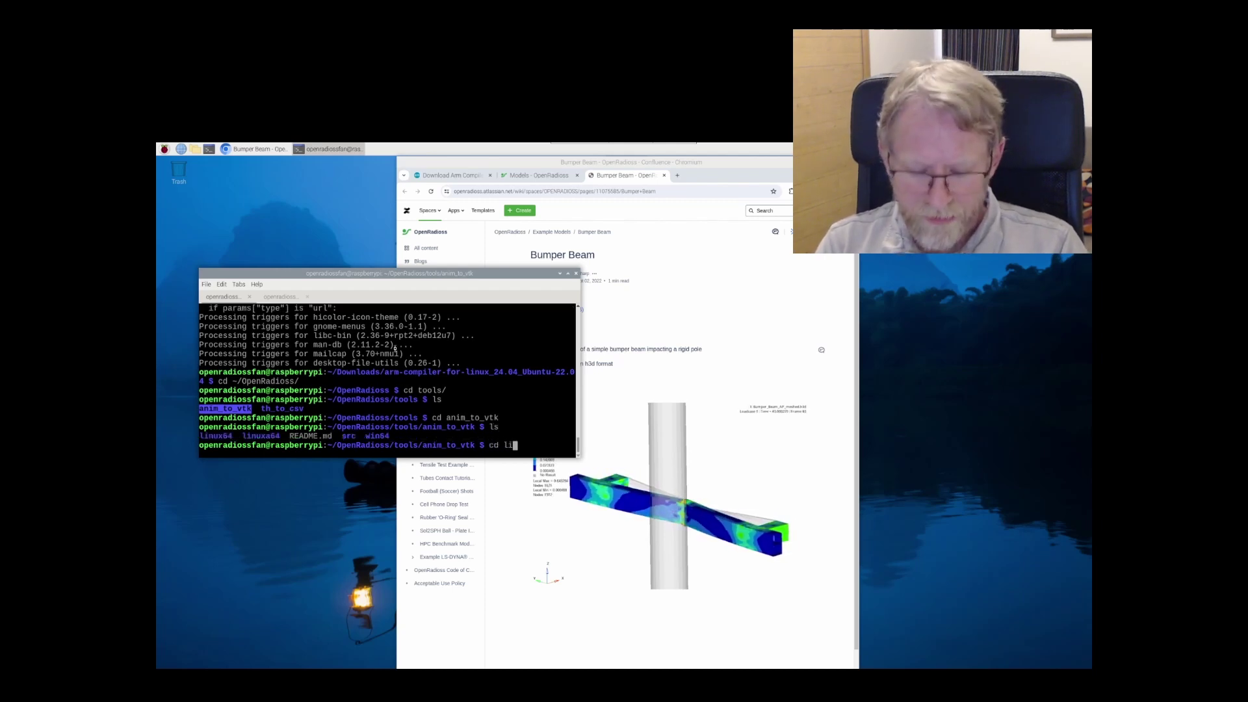
pyautogui.write('nuxa64/')
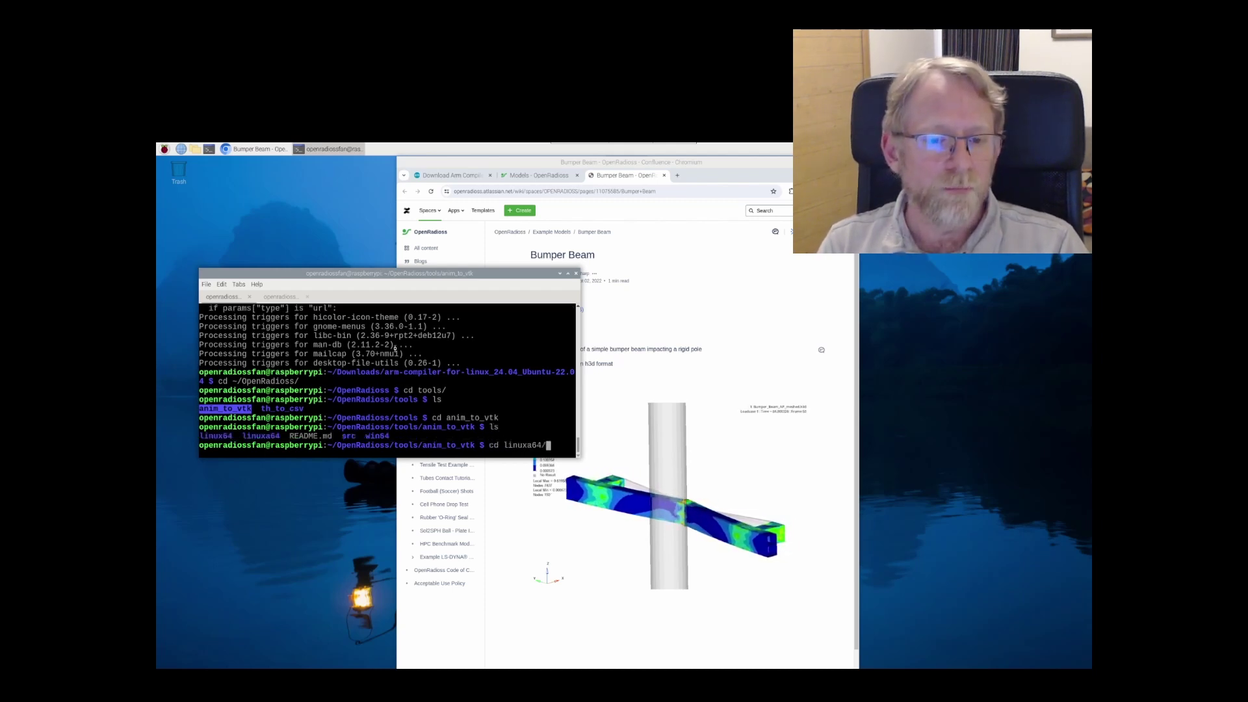
pyautogui.press('Return')
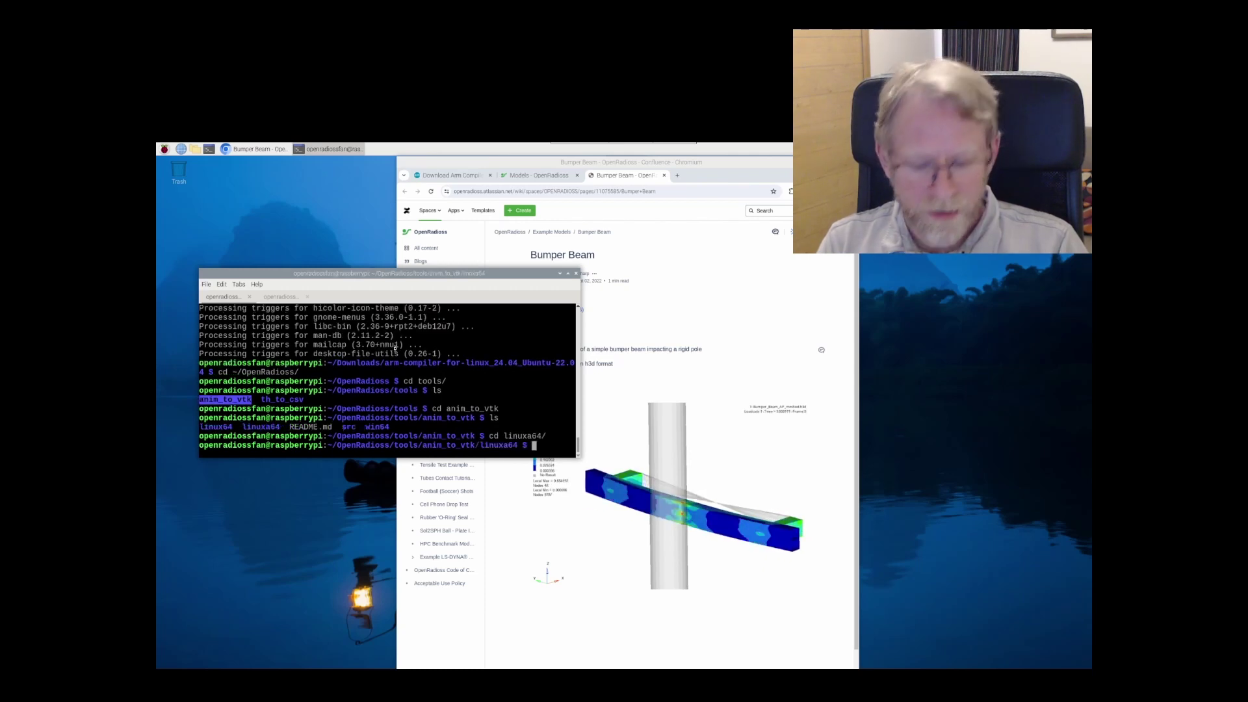
pyautogui.write('ls')
pyautogui.press('Return')
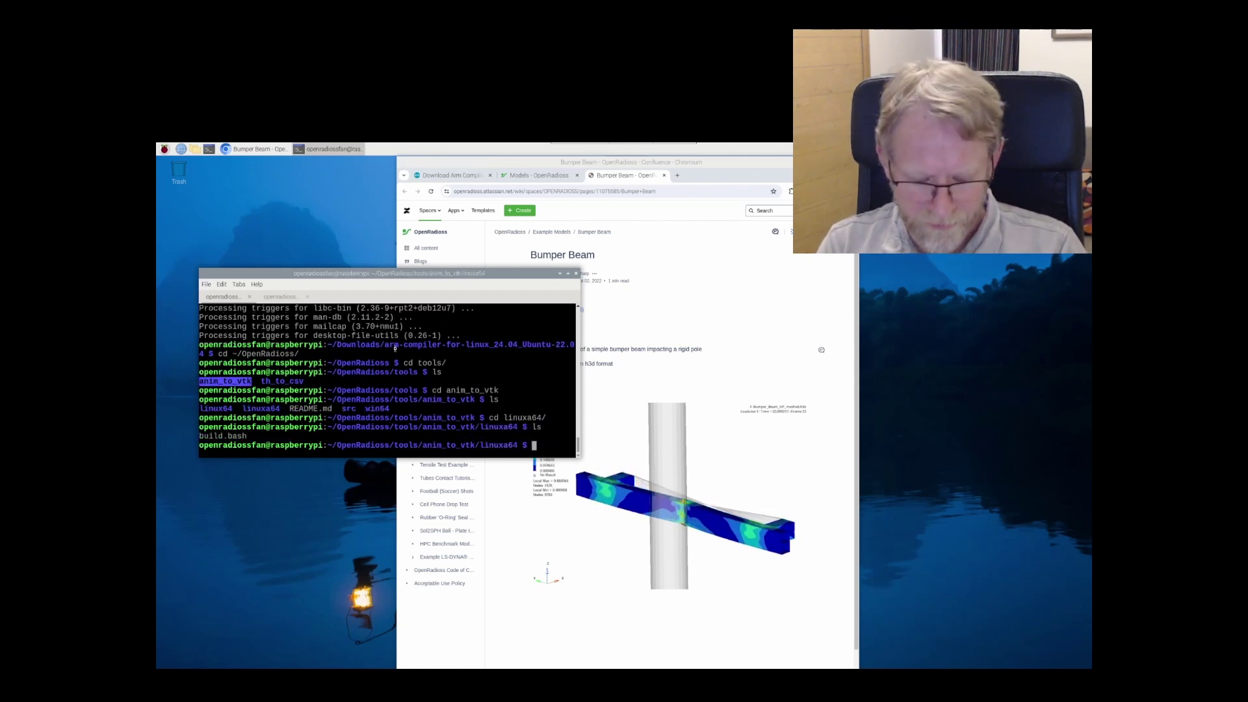
pyautogui.write('bash .')
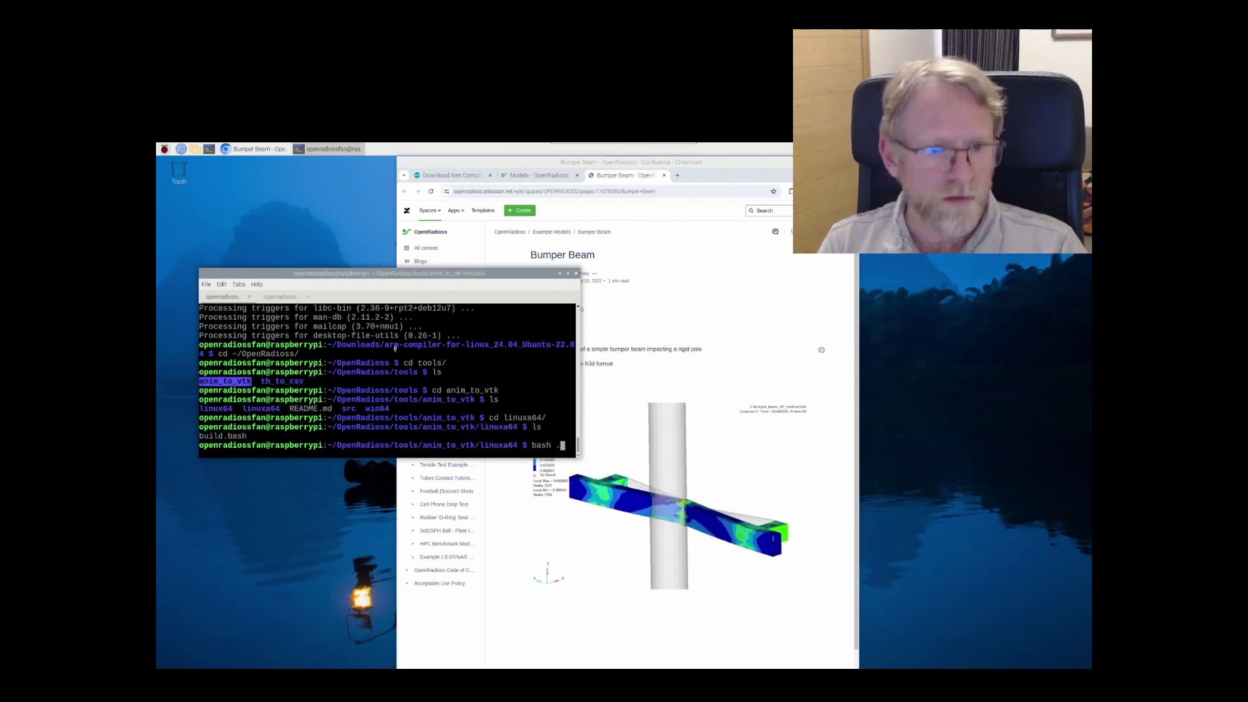
pyautogui.write('/bui')
pyautogui.press('Tab')
pyautogui.press('Return')
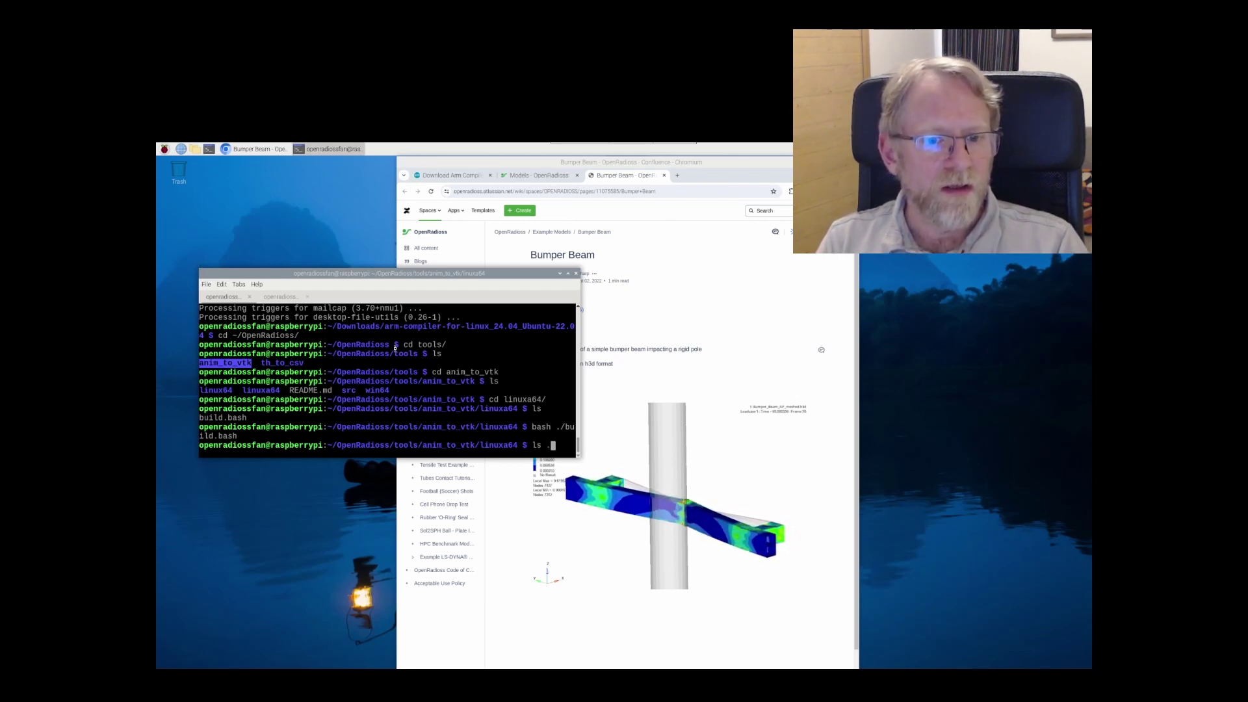
pyautogui.write('../')
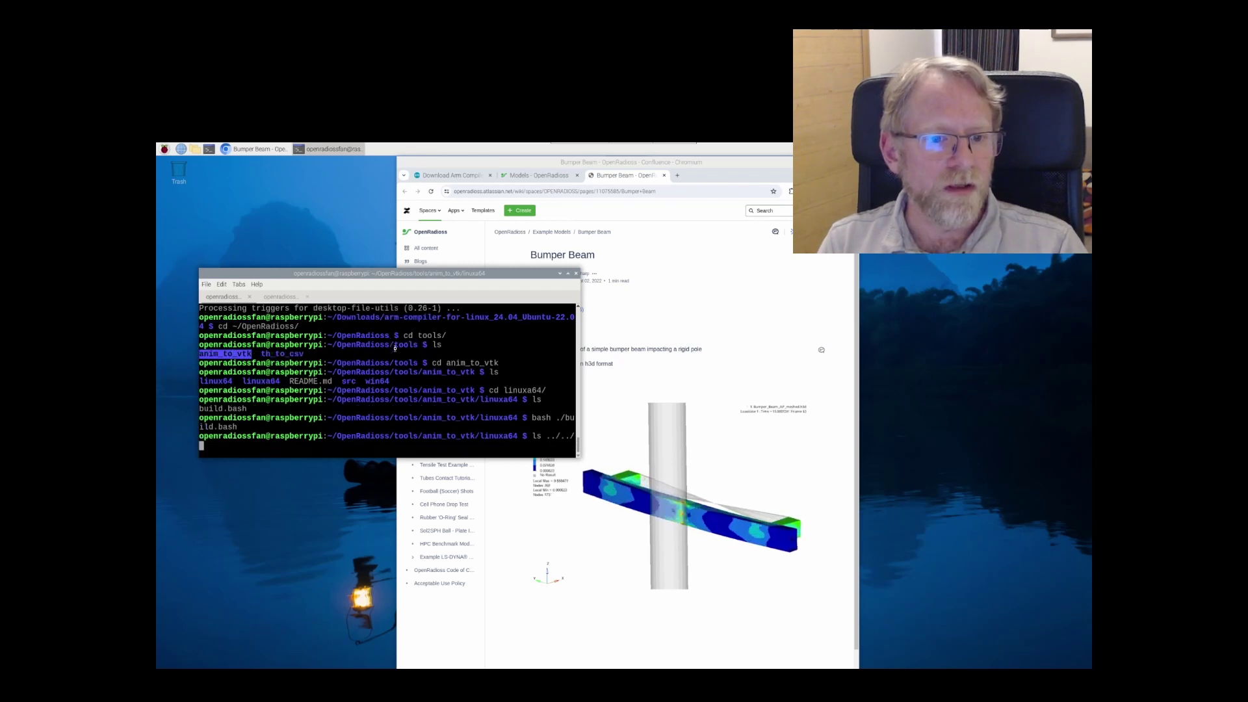
pyautogui.write('../exec')
pyautogui.press('Return')
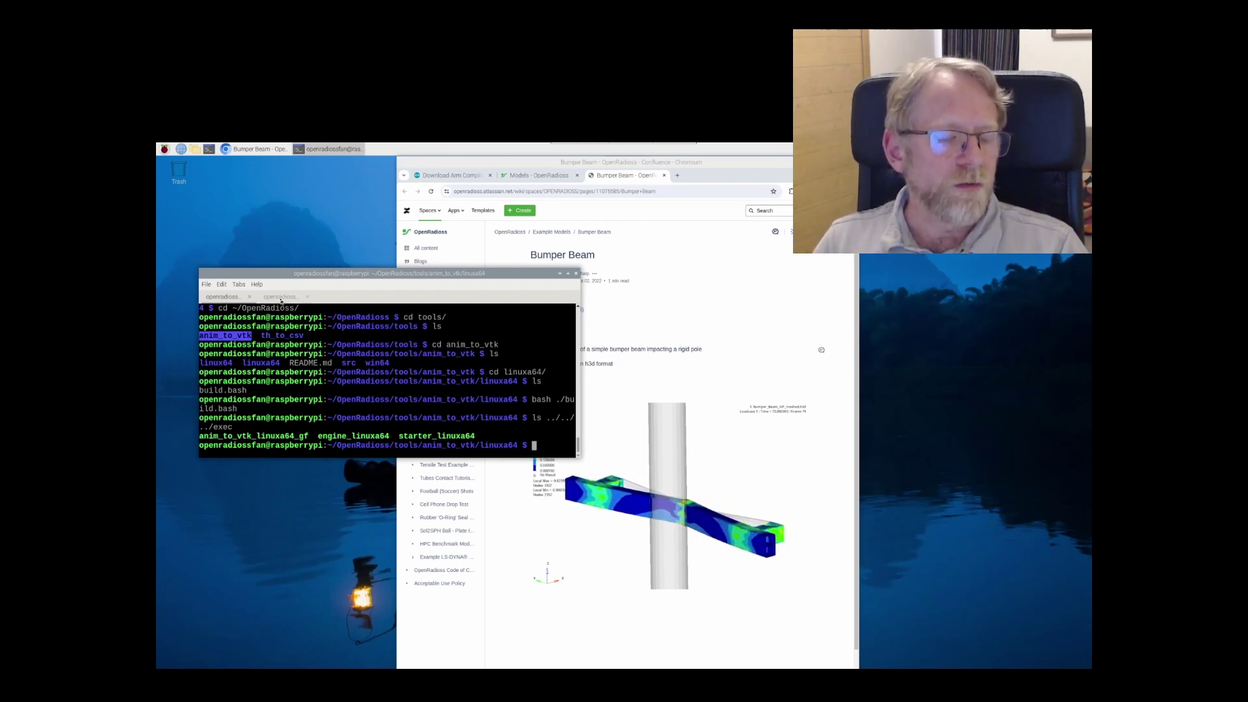
# Step: In the BumperBeam session, view convert.bash with more, then quit the pager
pyautogui.click(281, 297)
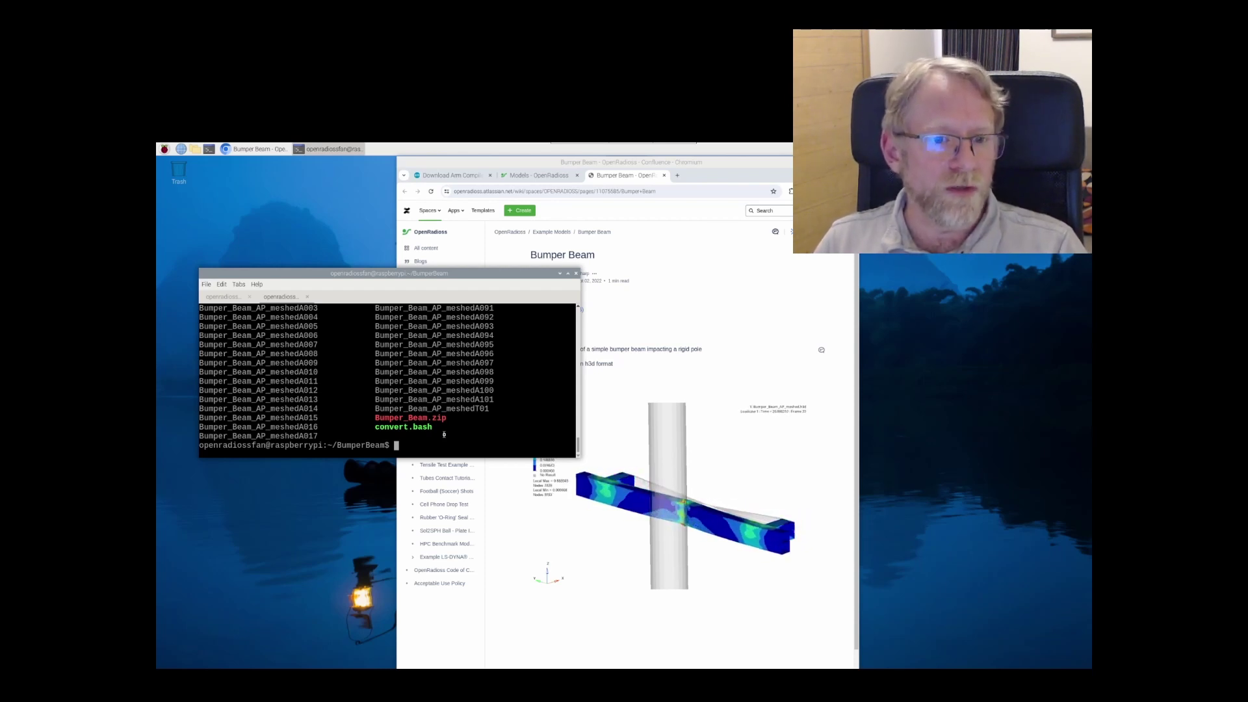
pyautogui.write('more con')
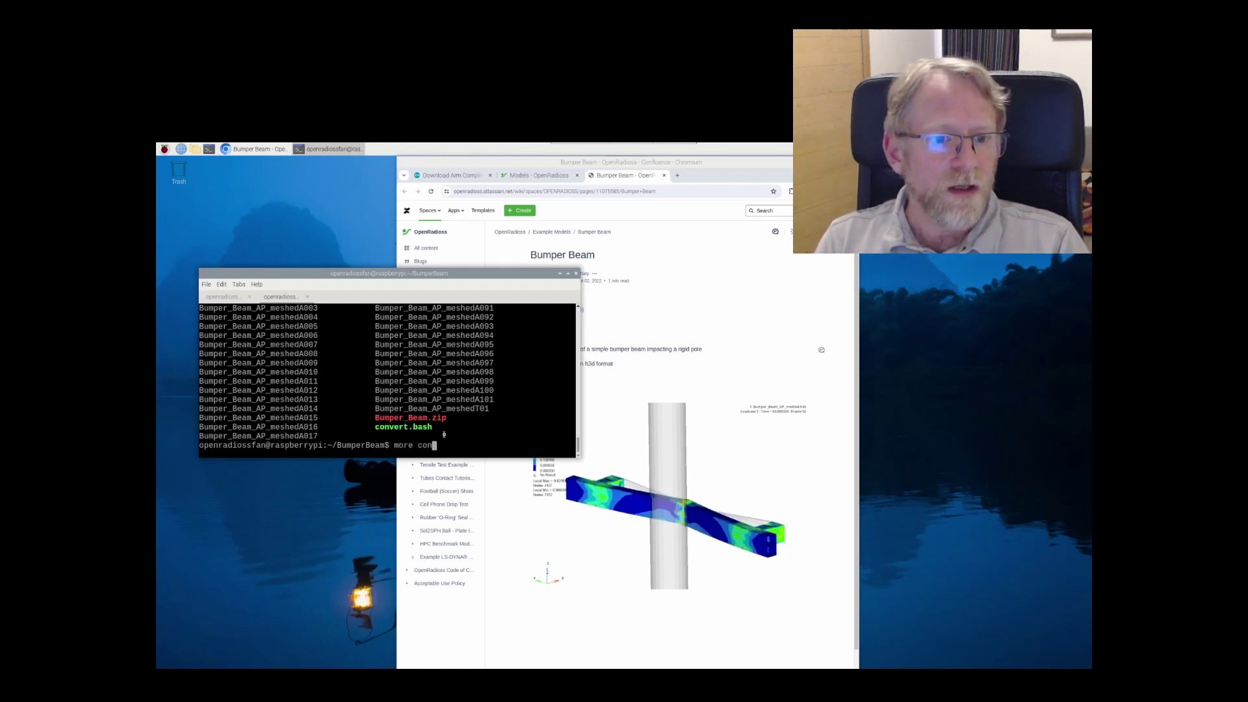
pyautogui.press('Tab')
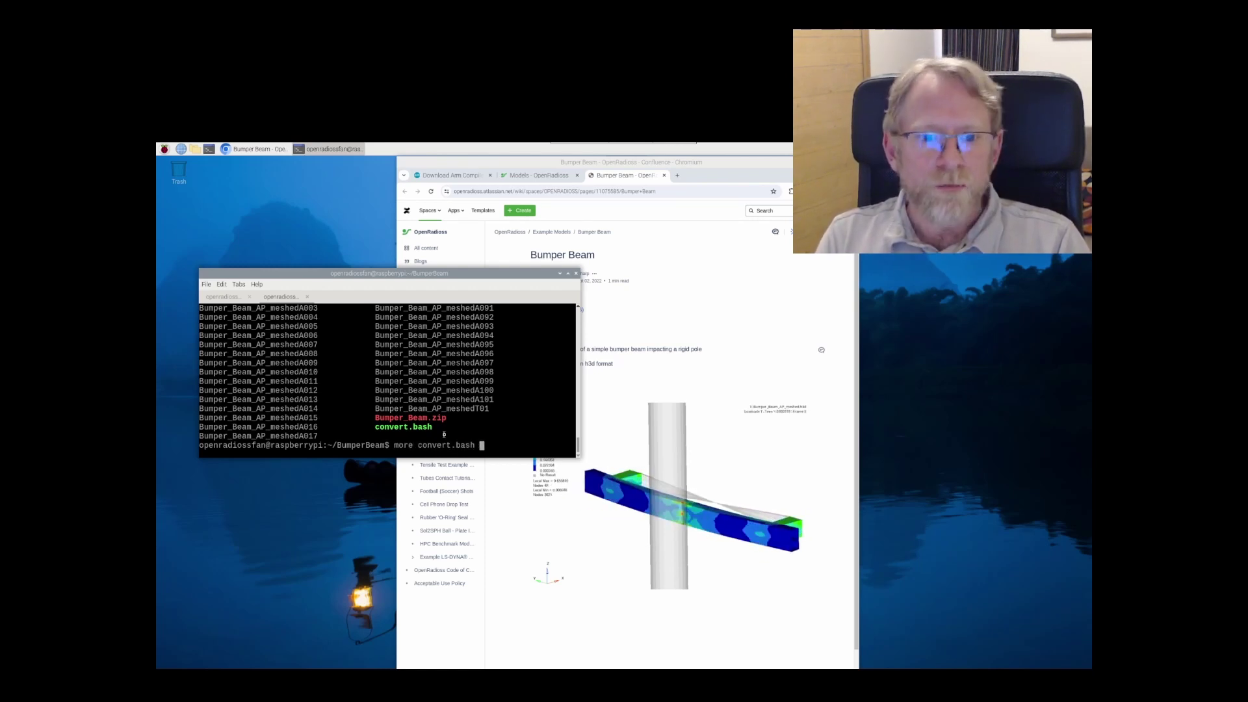
pyautogui.press('Return')
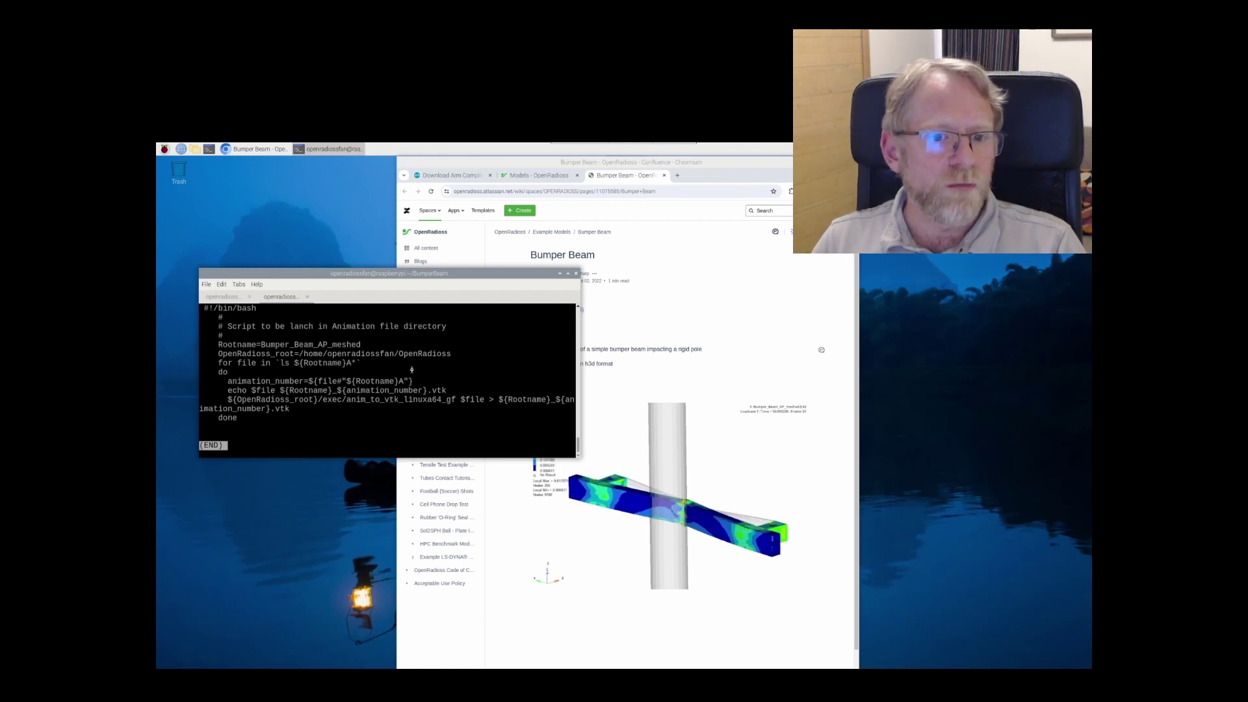
pyautogui.write('q')
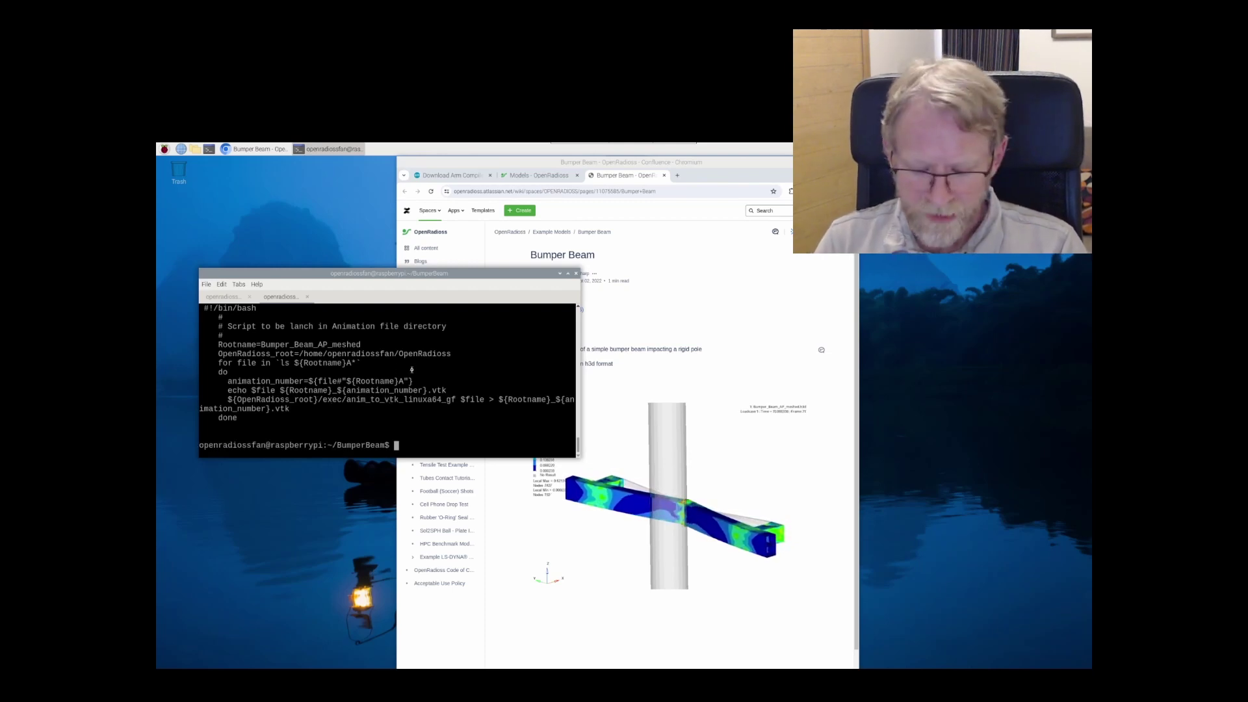
pyautogui.write('./convert.bash')
# Step: Run ./convert.bash to turn the animation files through A101 into .vtk files
pyautogui.press('Return')
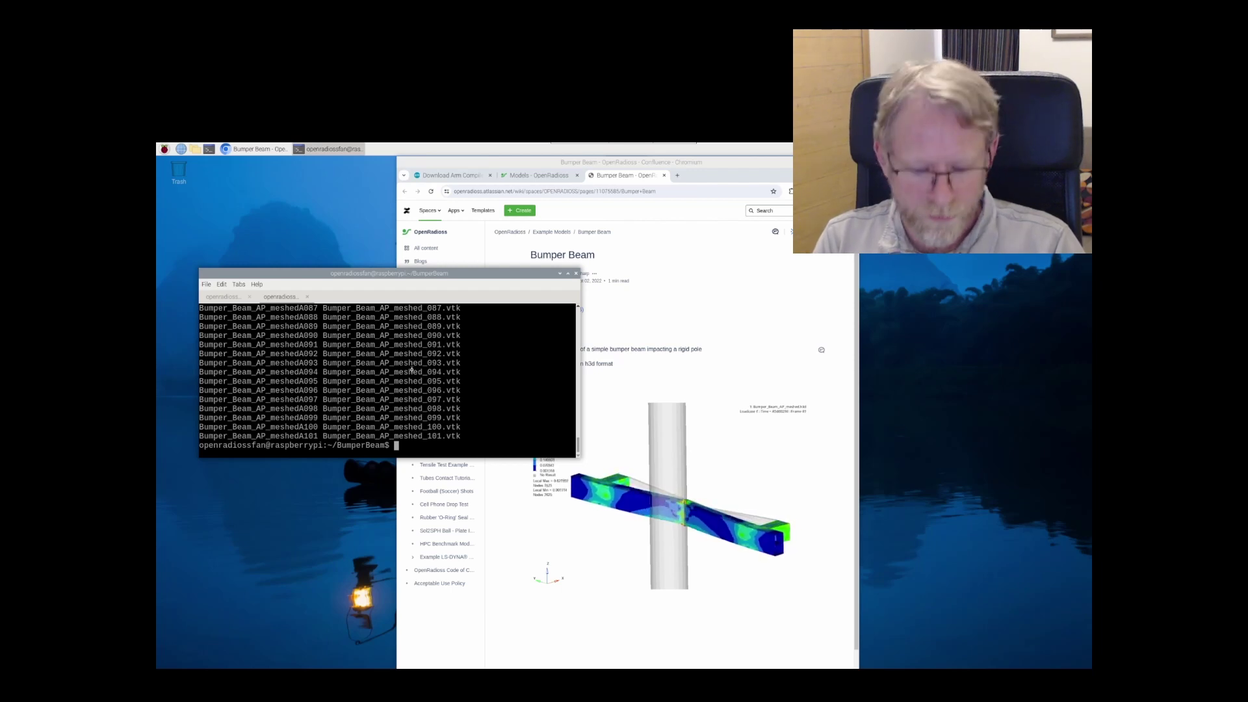
# Step: Export LIBGL_ALWAYS_SOFTWARE=true and launch ParaView 5.11.0 from the shell
pyautogui.write('export ')
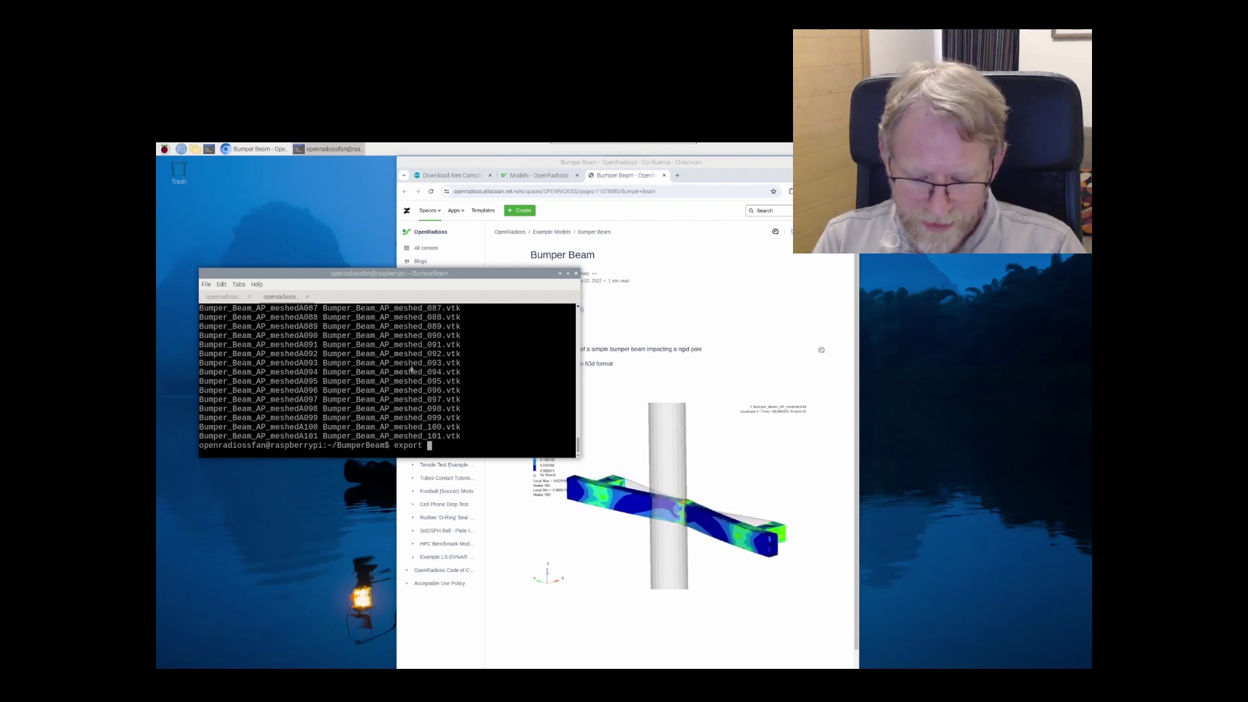
pyautogui.write('LIBGL_ALWA')
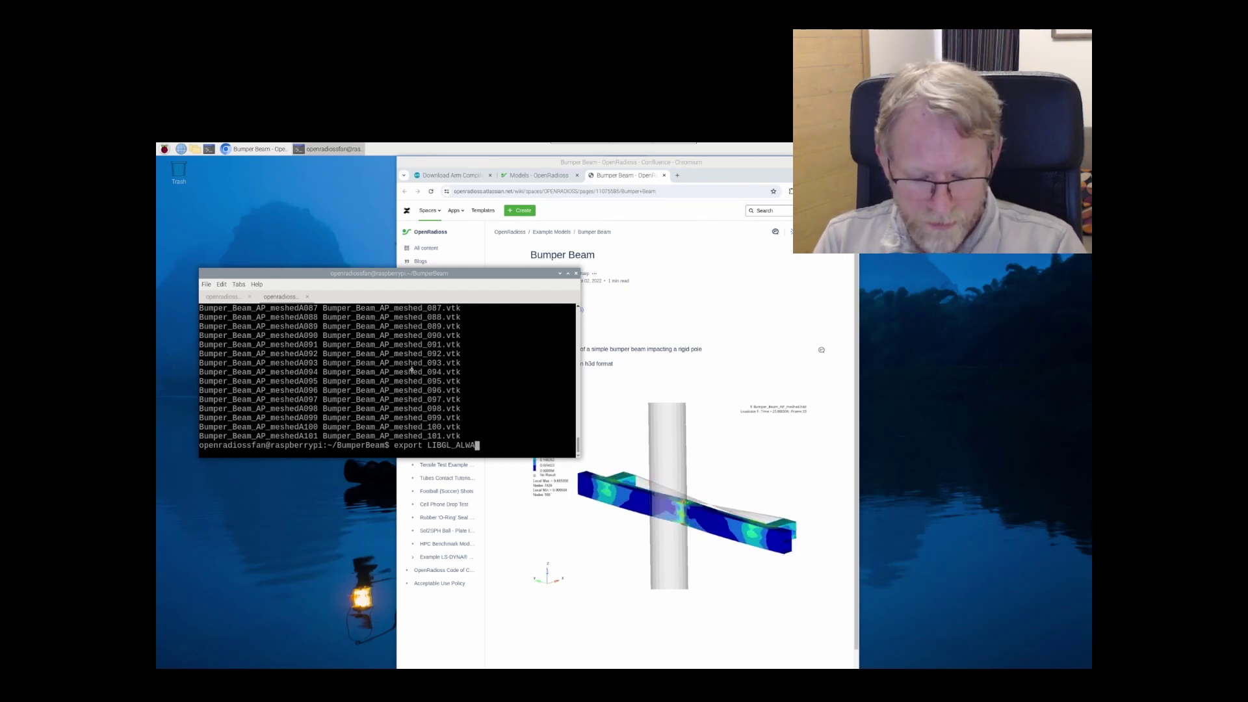
pyautogui.write('YS_SO')
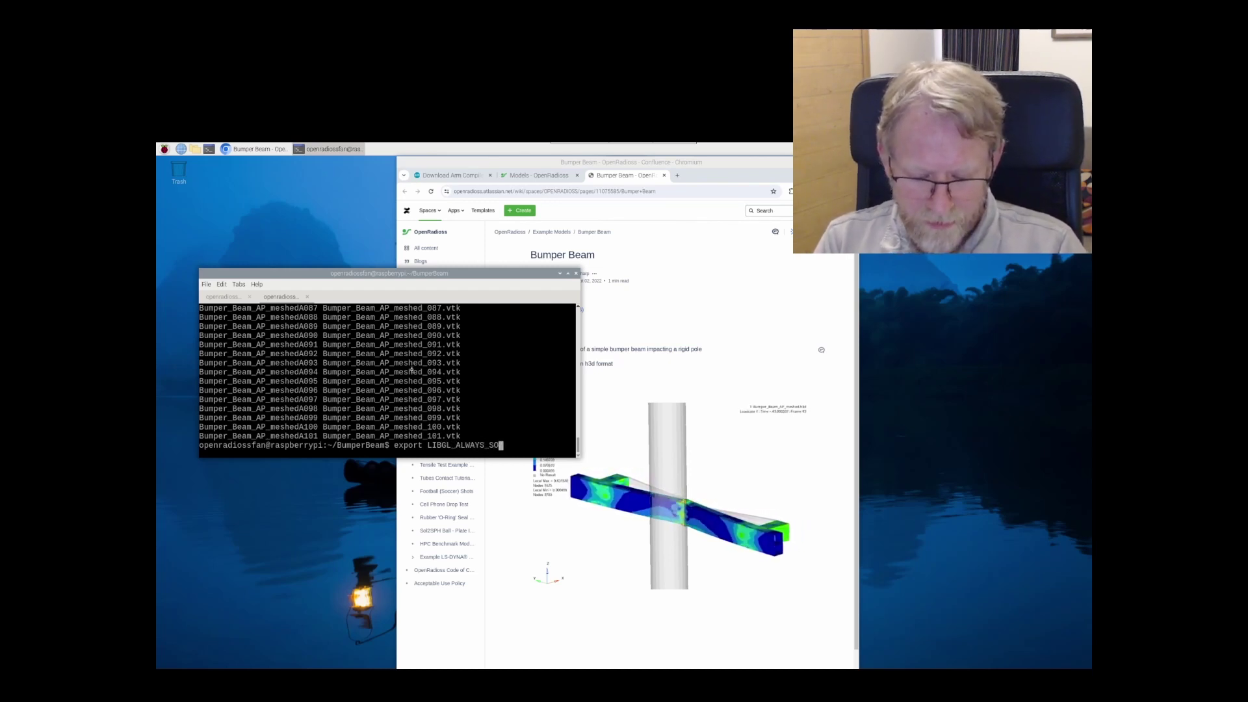
pyautogui.write('FTWARE')
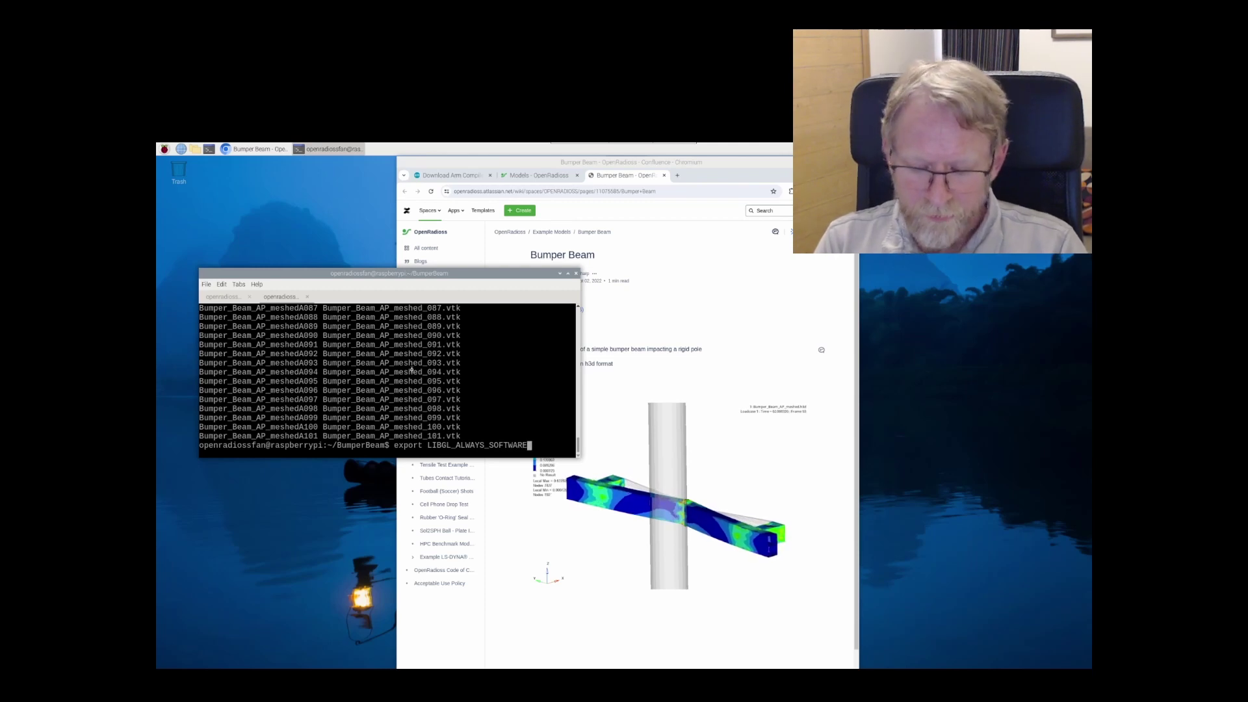
pyautogui.write('=true')
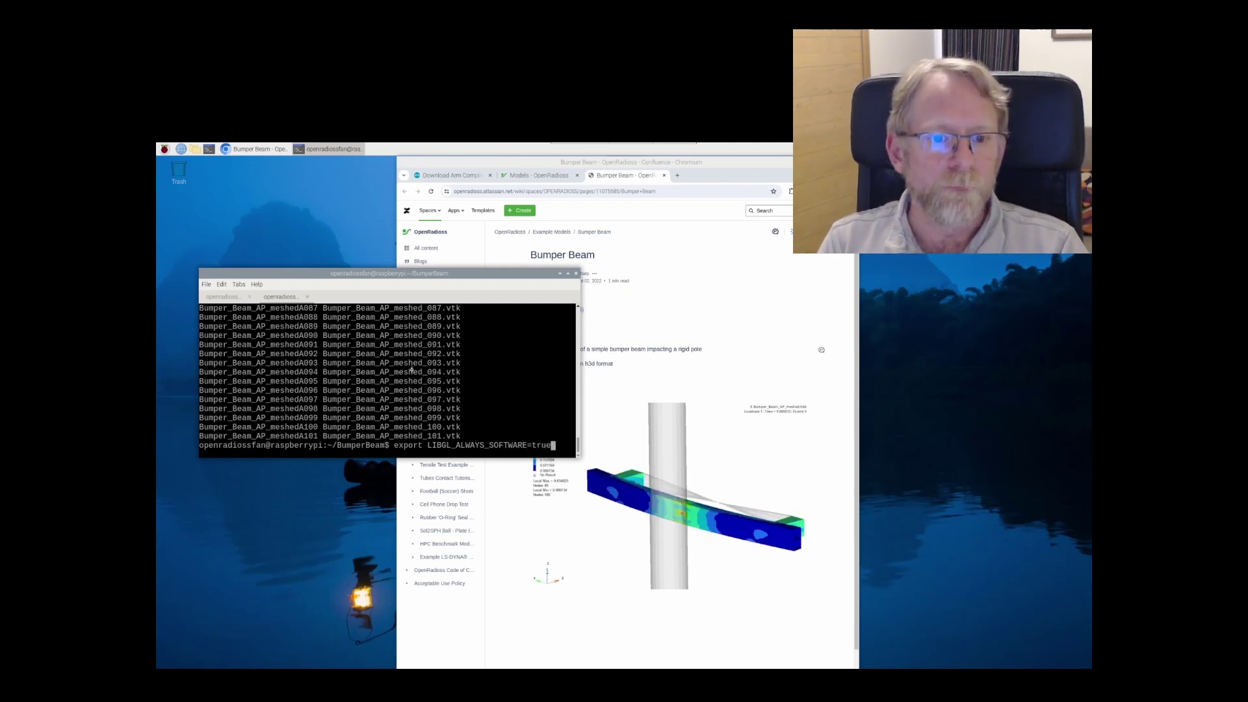
pyautogui.press('Return')
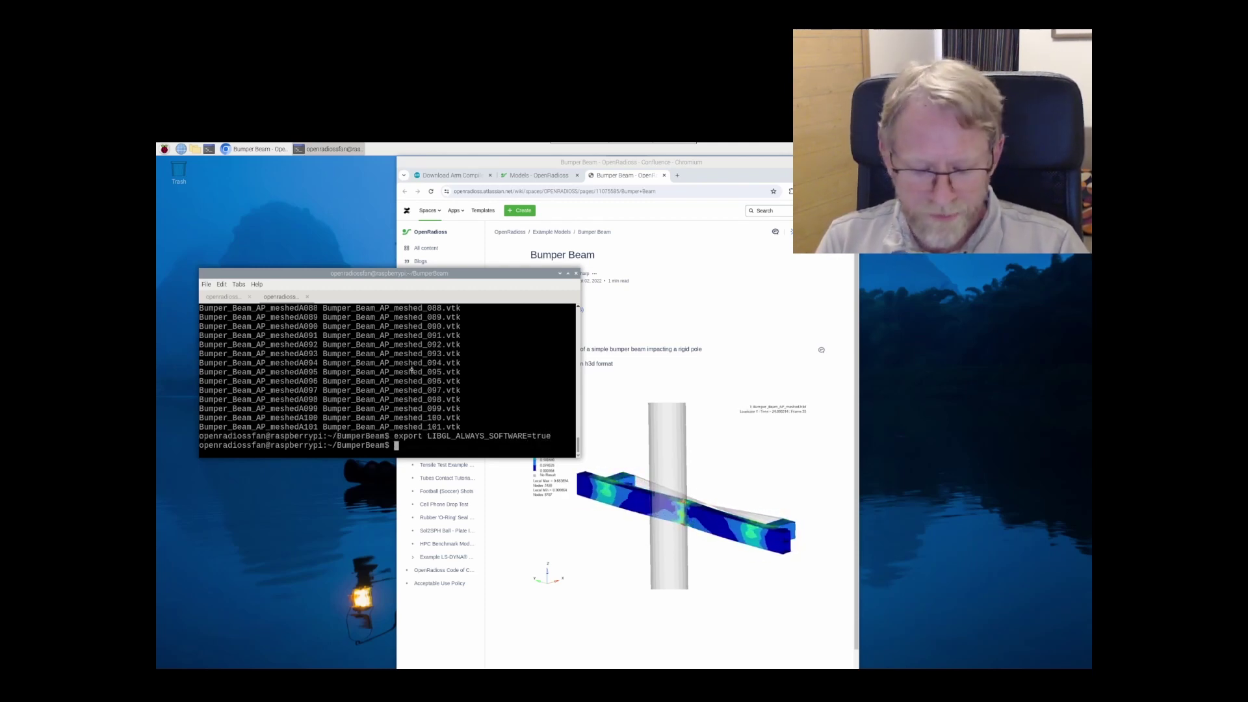
pyautogui.write('paraview')
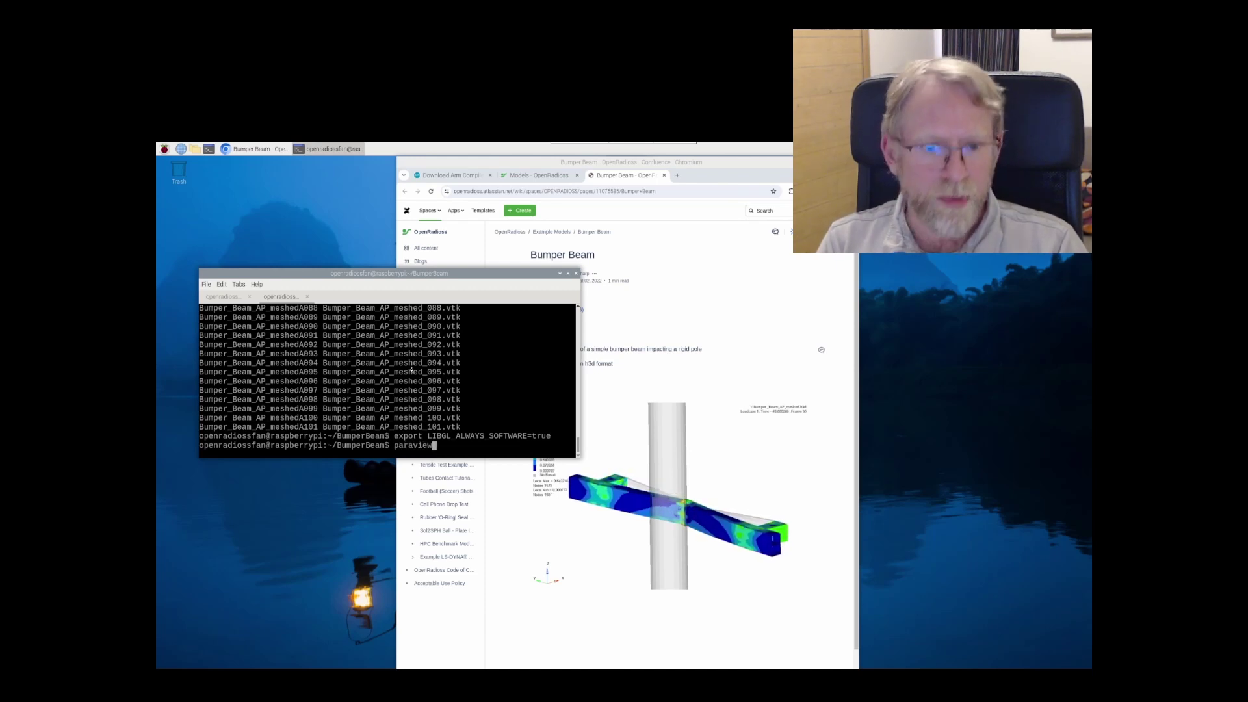
pyautogui.press('Return')
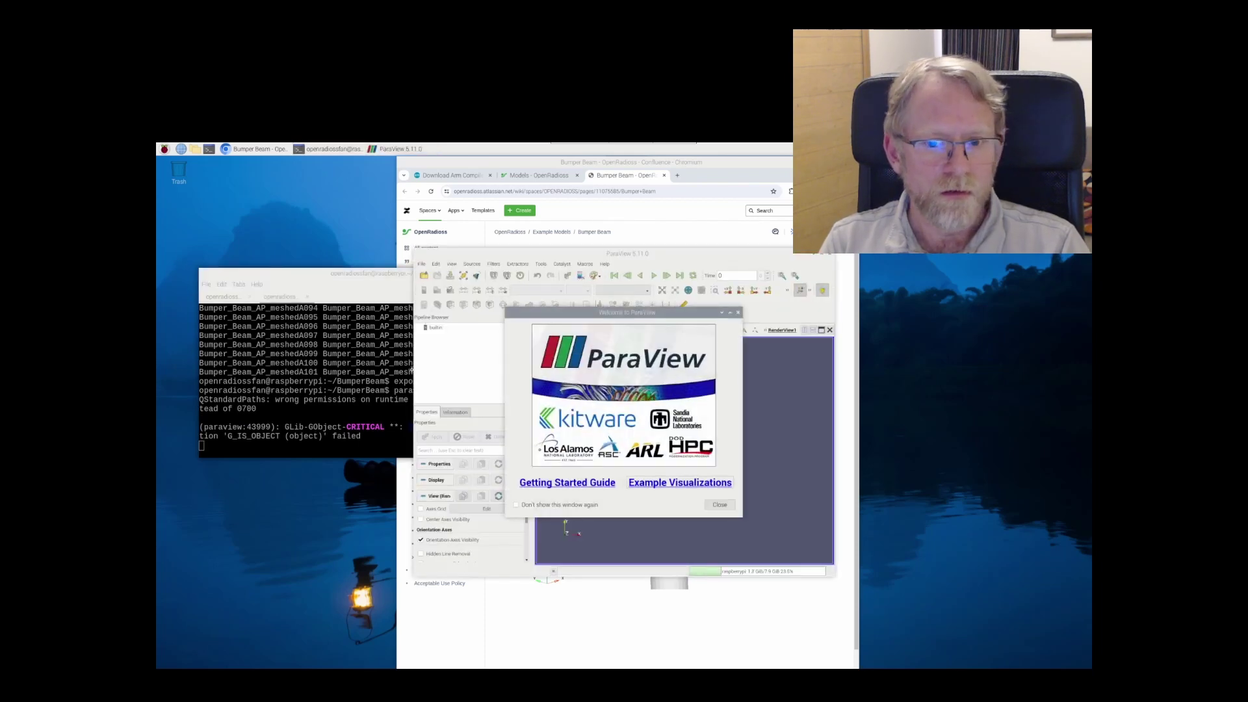
# Step: Dismiss the welcome window, shift ParaView left, and open the Bumper_Beam_AP_meshed .vtk series
pyautogui.click(720, 505)
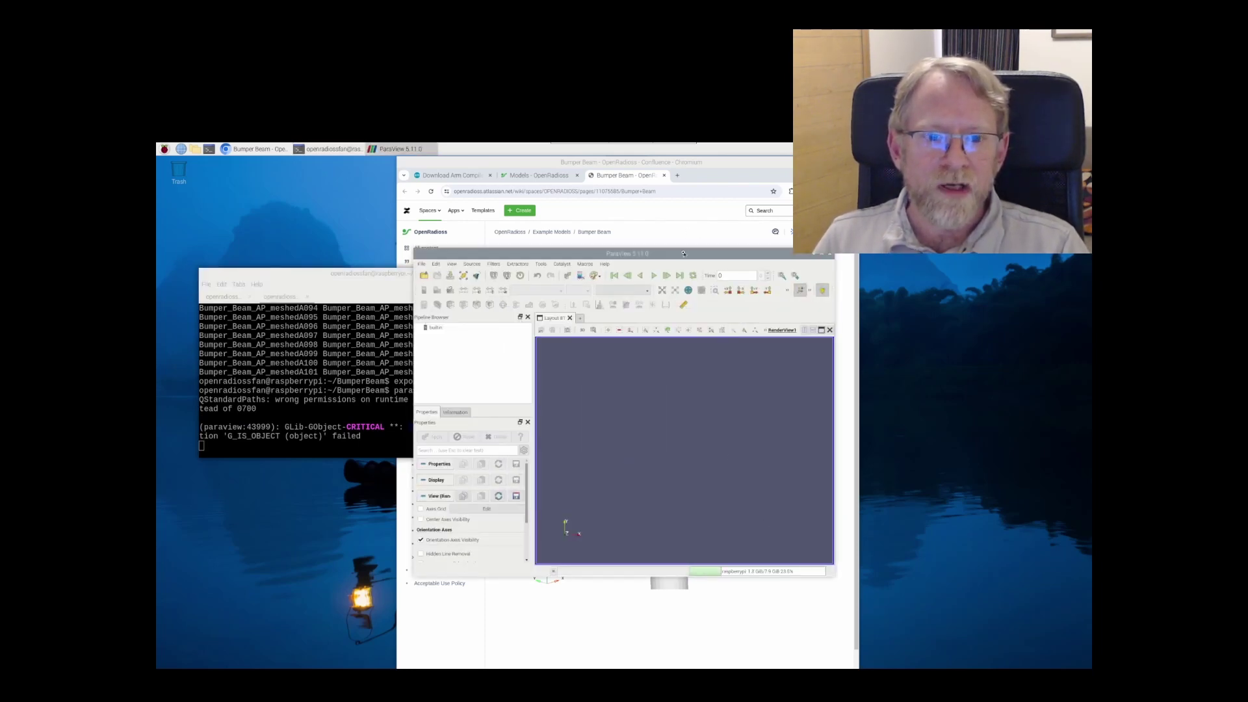
pyautogui.moveTo(684, 254); pyautogui.dragTo(591, 251)
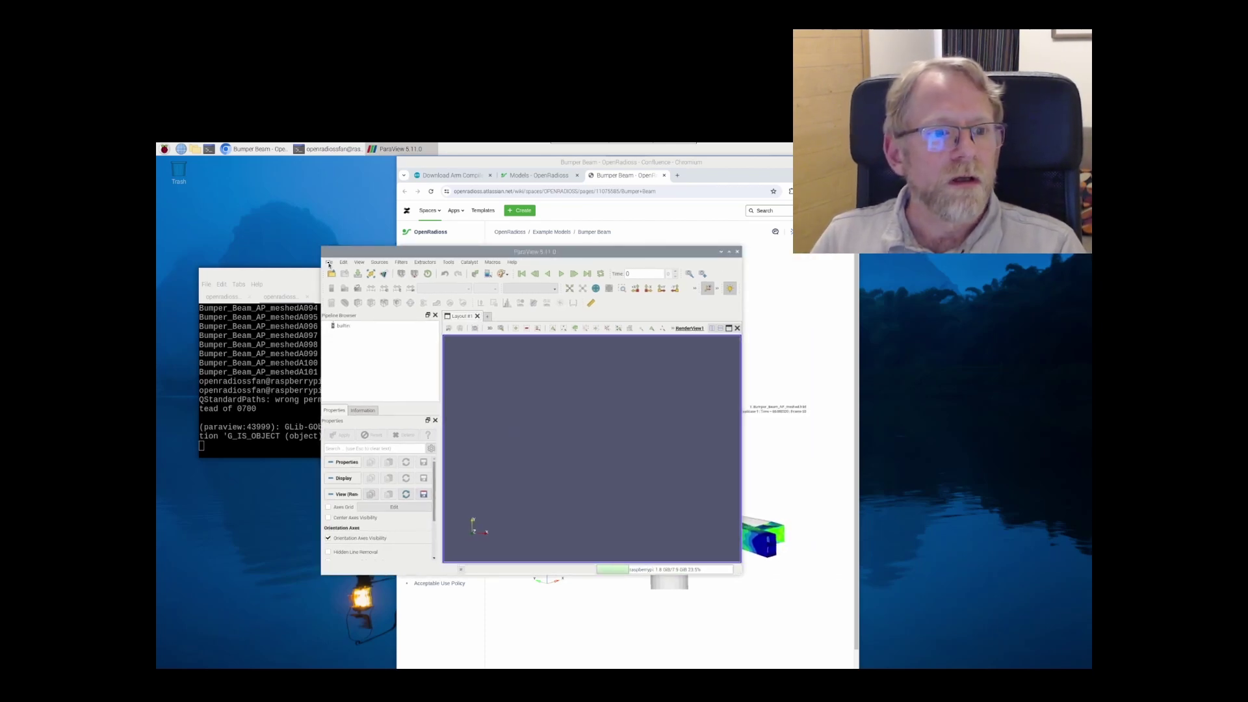
pyautogui.click(329, 263)
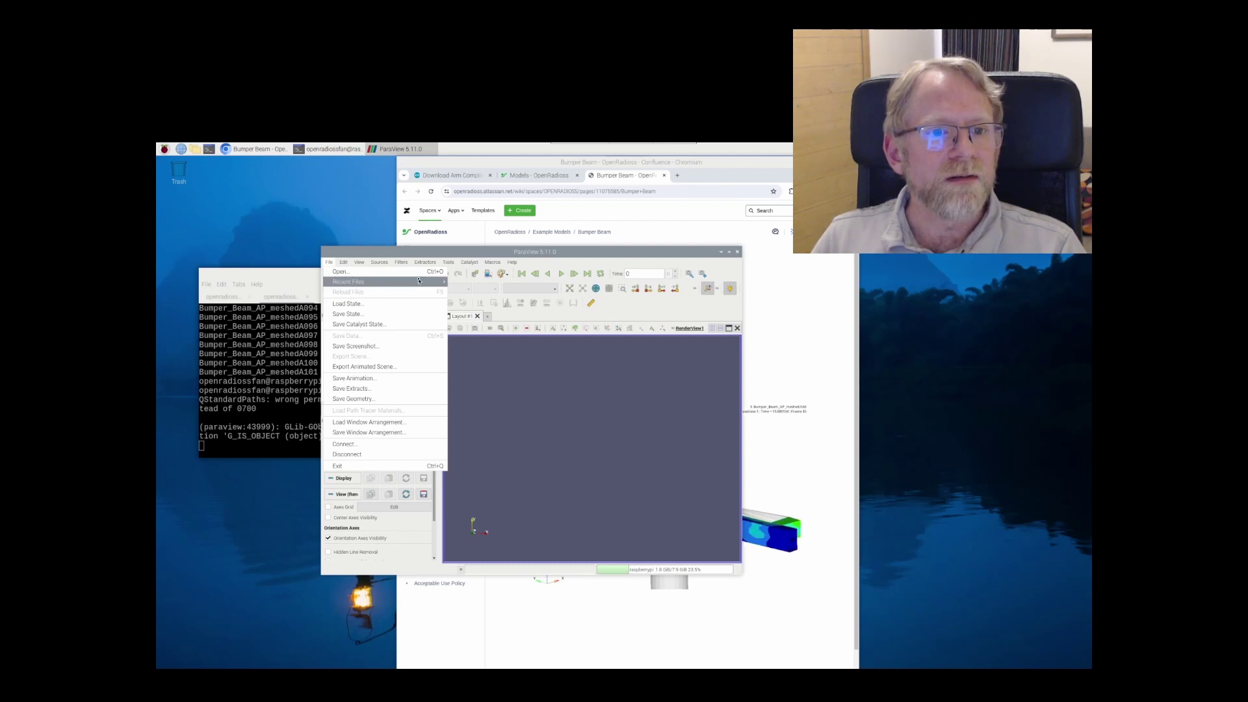
pyautogui.click(336, 273)
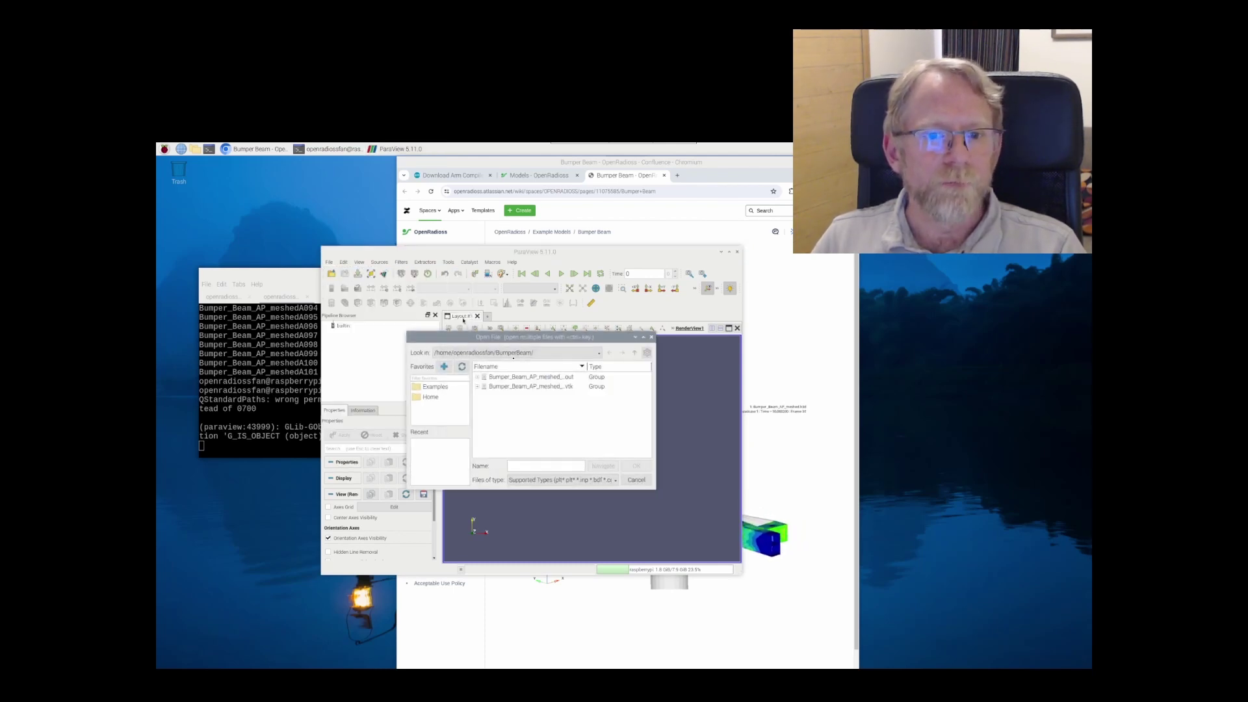
pyautogui.click(552, 387)
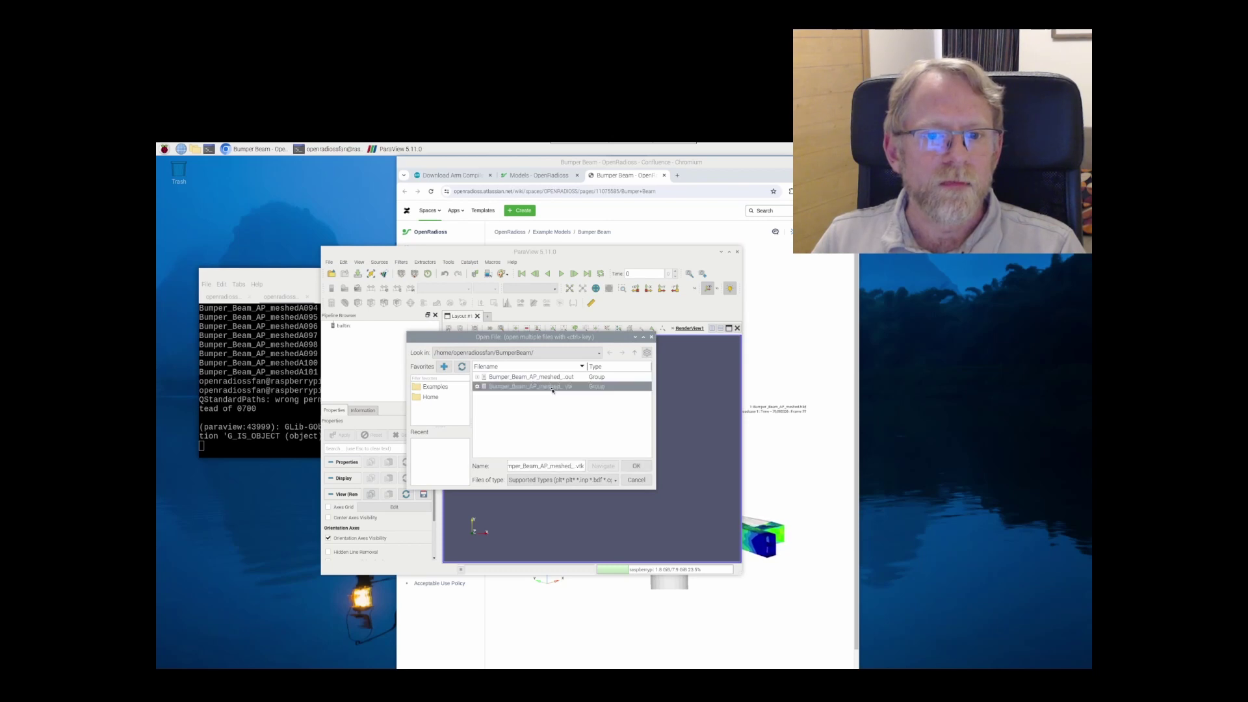
pyautogui.click(635, 466)
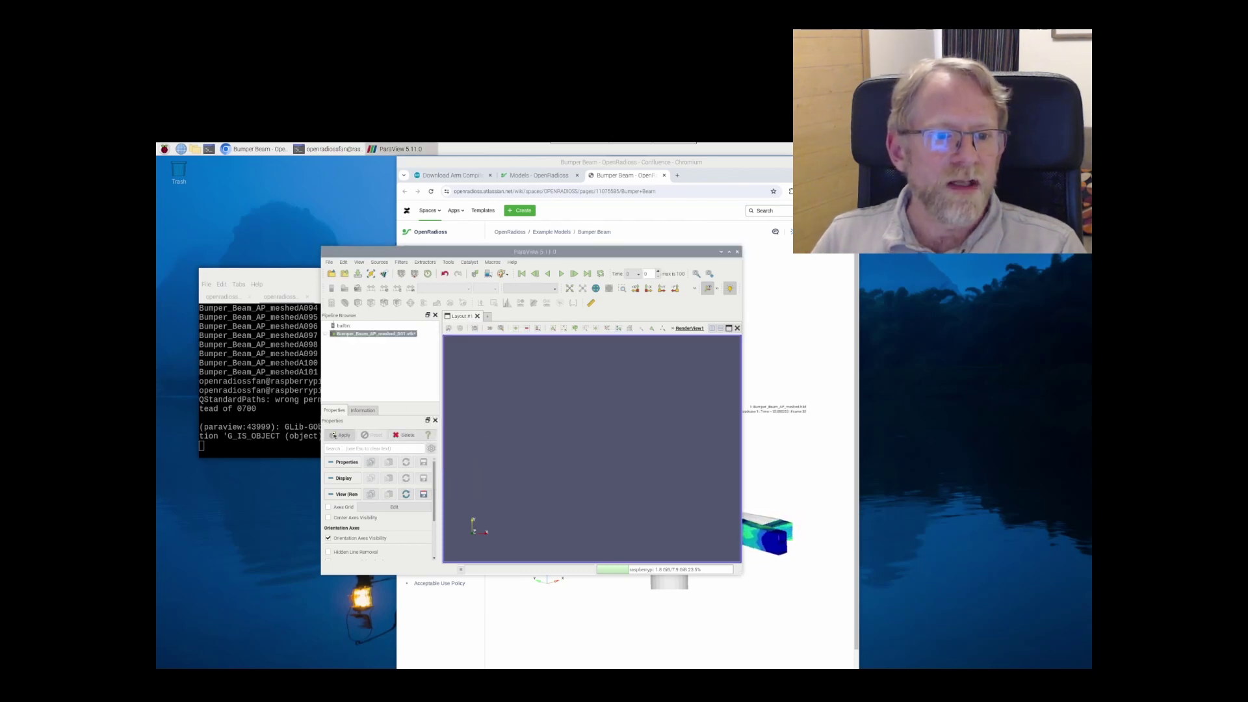
# Step: Apply the reader, orbit to an oblique view, and play the crash animation
pyautogui.click(335, 435)
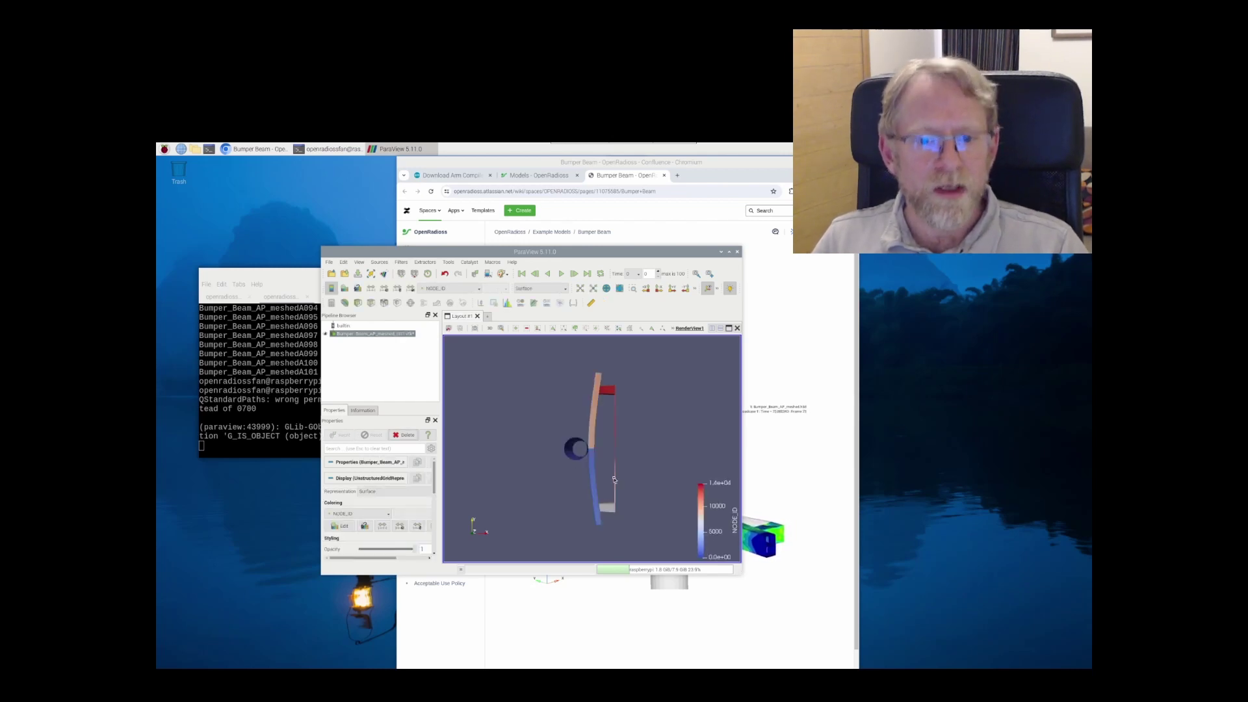
pyautogui.moveTo(605, 492); pyautogui.dragTo(579, 475)
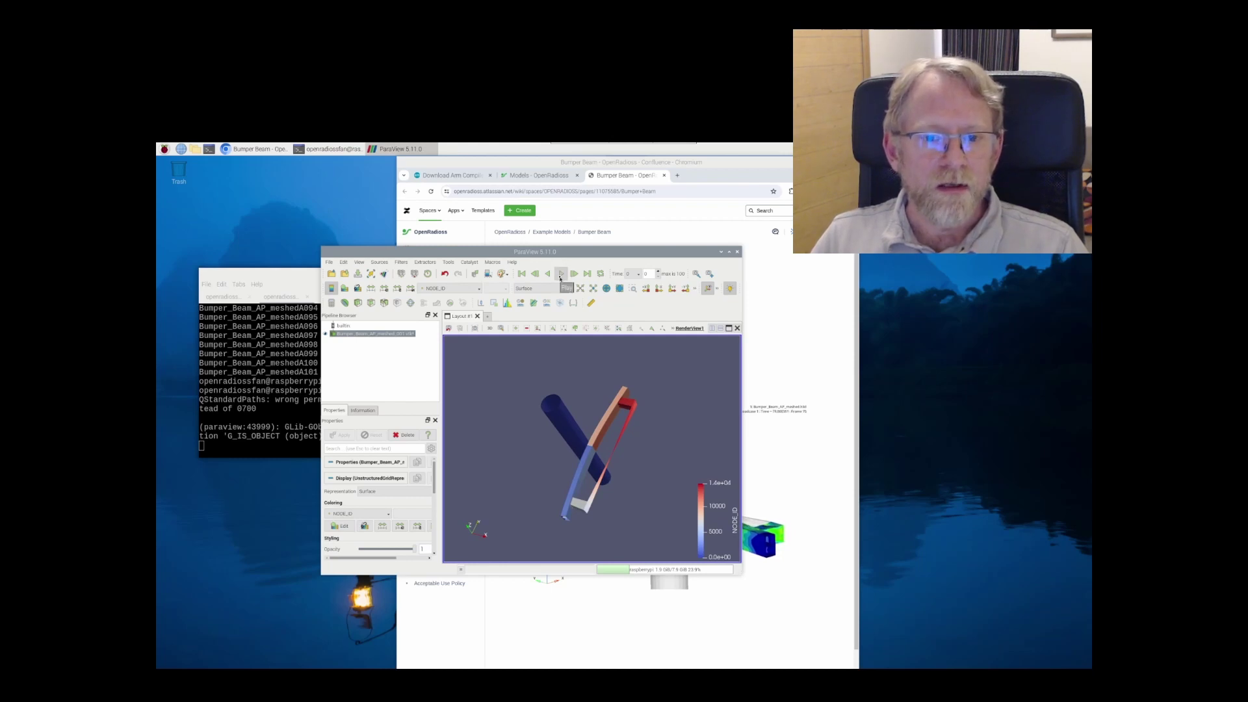
pyautogui.click(560, 274)
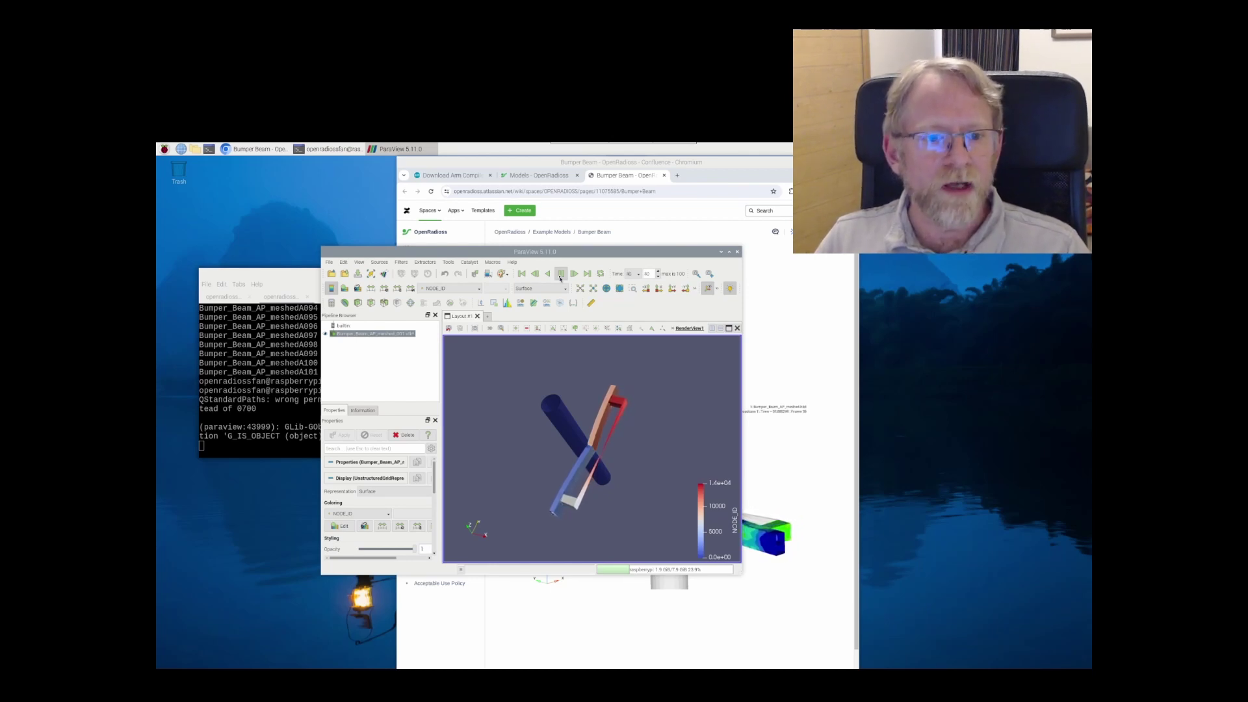
# Step: Colour the beam by 2DELEM_Von_Mises and orbit the view as the crash plays through
pyautogui.click(560, 278)
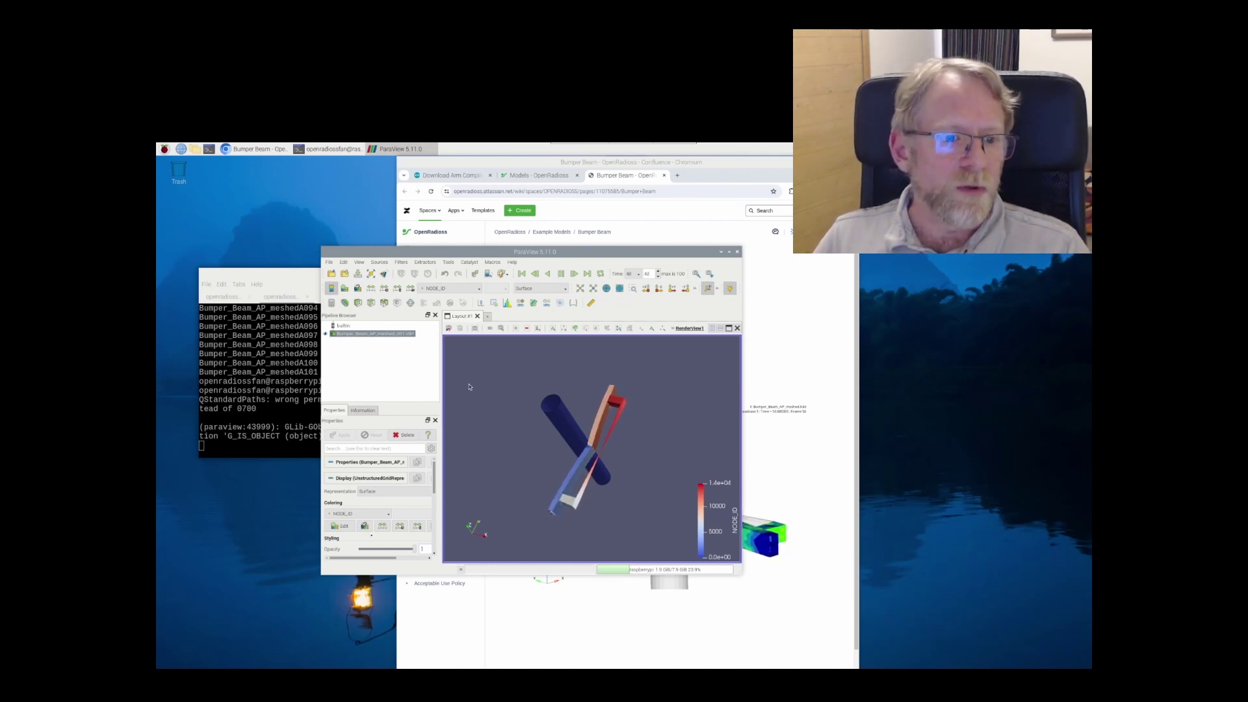
pyautogui.click(374, 516)
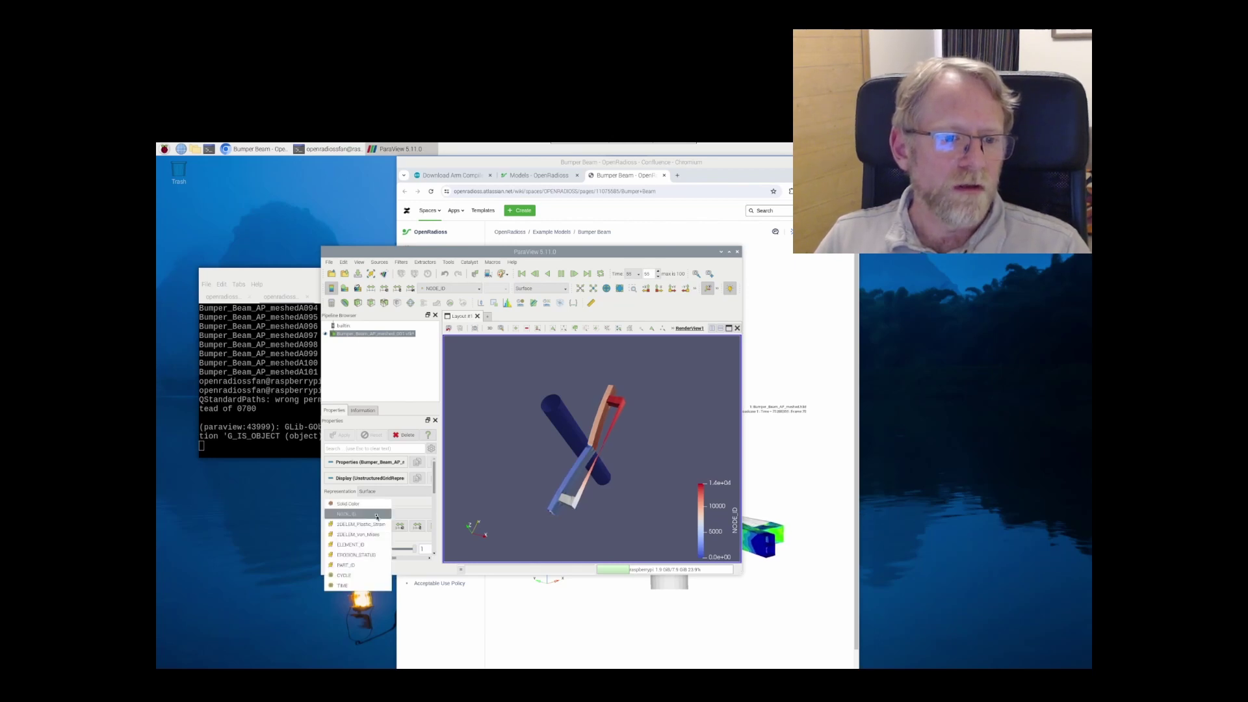
pyautogui.click(366, 534)
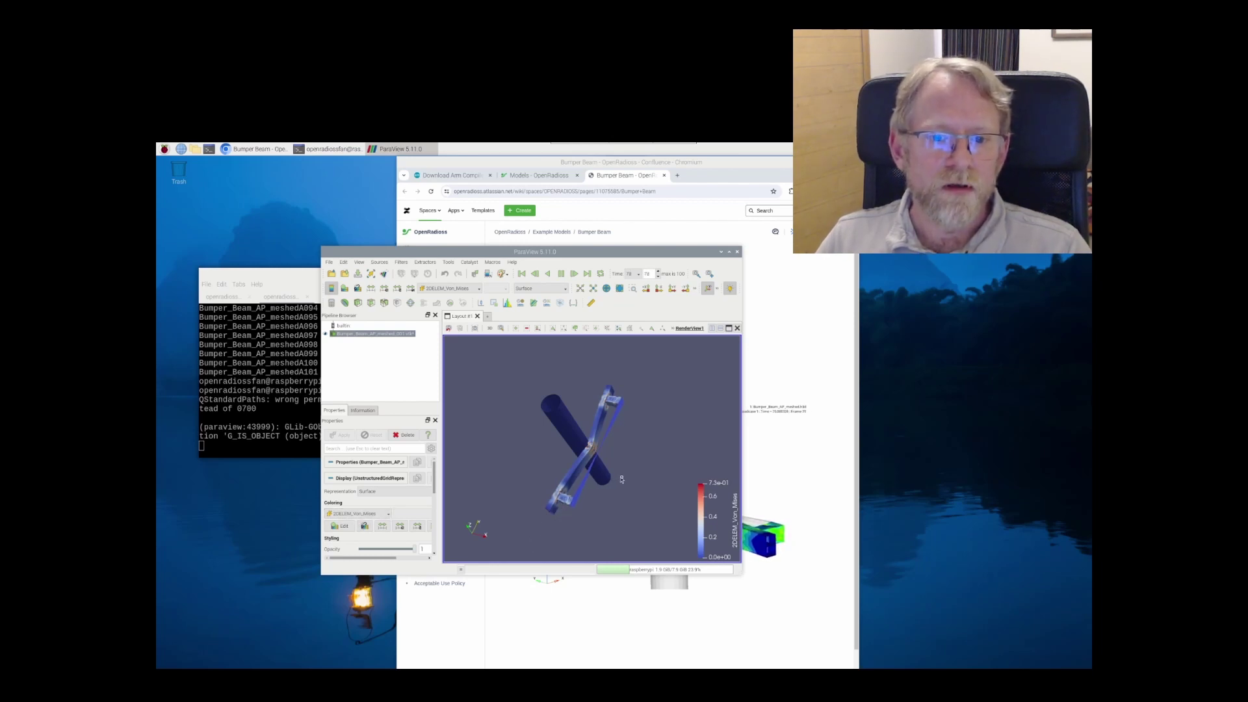
pyautogui.moveTo(570, 496); pyautogui.dragTo(621, 465)
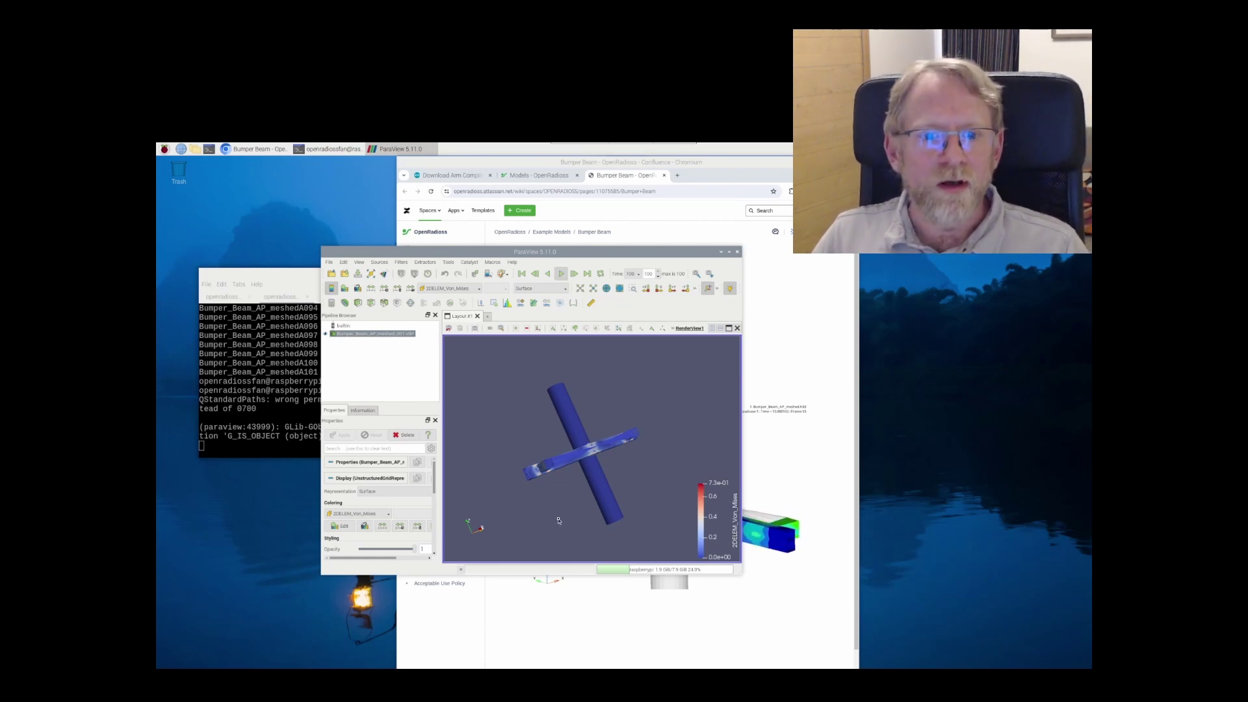
pyautogui.moveTo(565, 468); pyautogui.dragTo(597, 554)
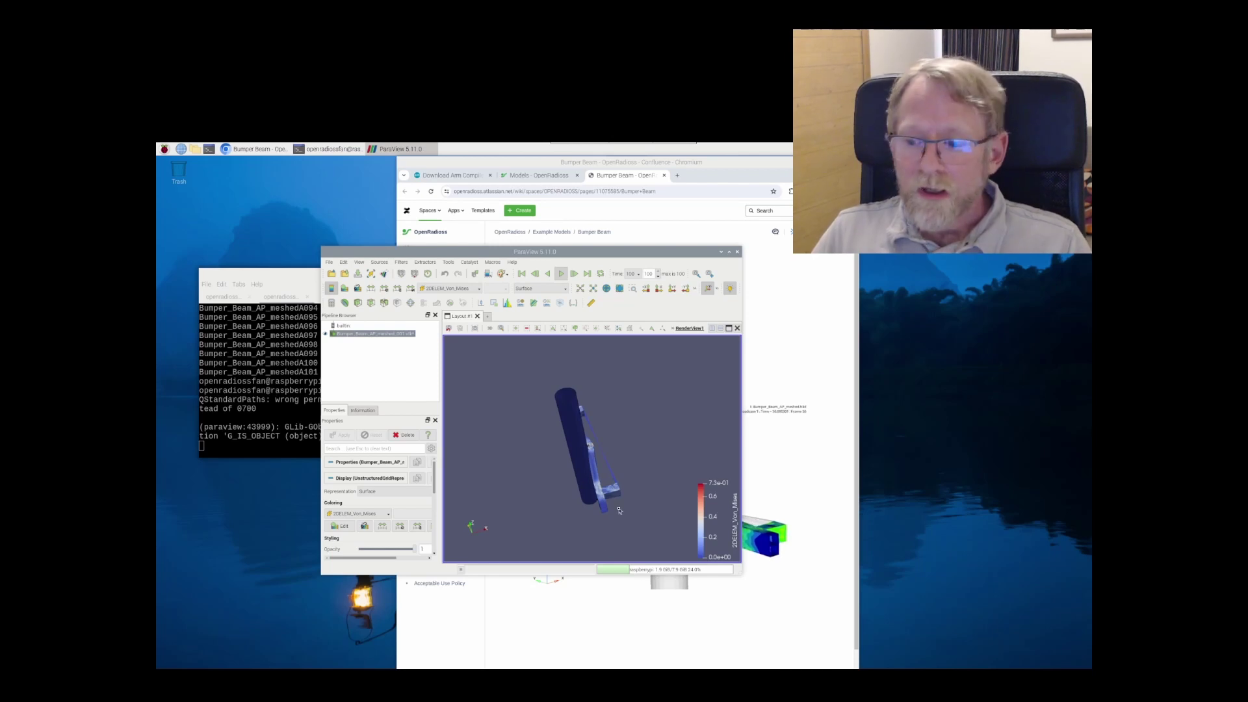